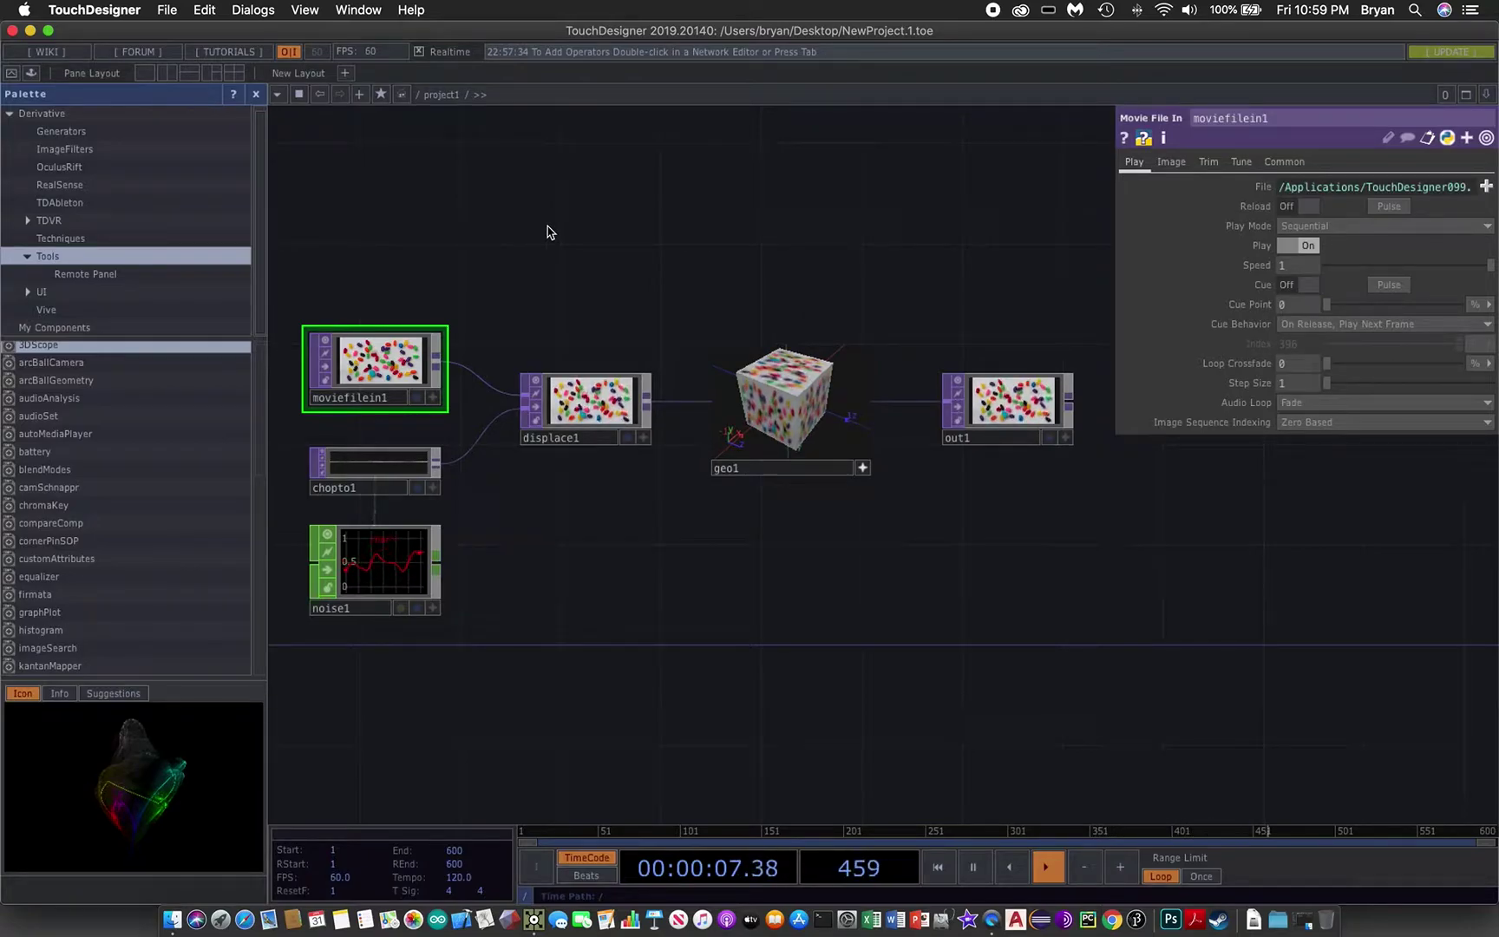
# Close the palette and select moviefilein1, chopto1, noise1, displace1 and geo1, leaving out1 unselected.
pyautogui.click(258, 95)
pyautogui.moveTo(262, 208); pyautogui.dragTo(461, 180)
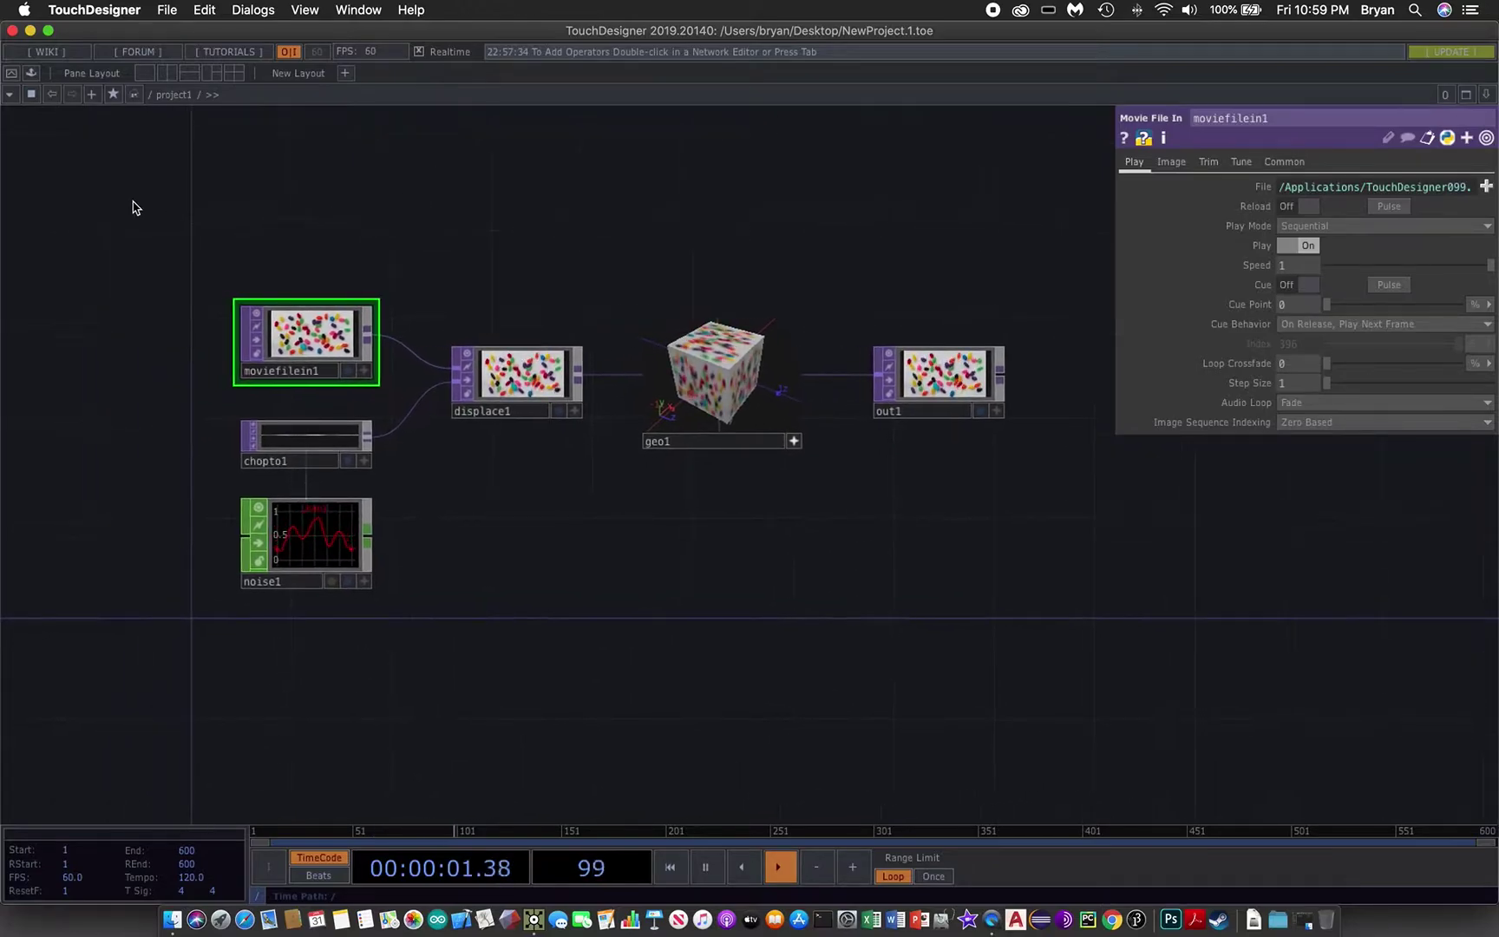
pyautogui.moveTo(132, 207); pyautogui.dragTo(831, 651)
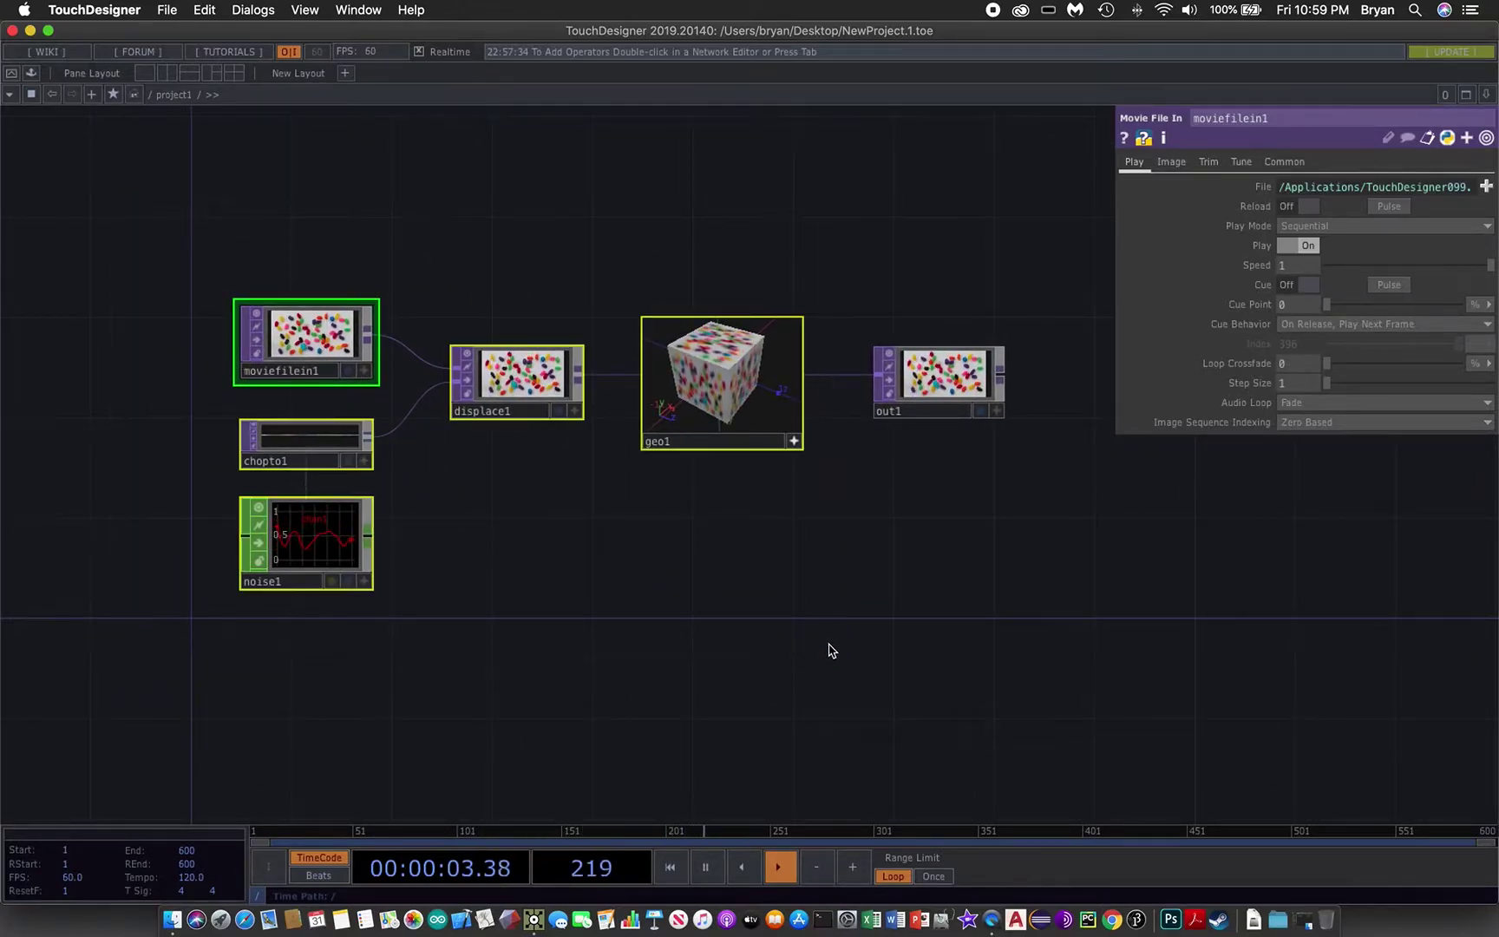
# Delete the selected operators and save as Keyboard003.toe in a new Keyboard003 project folder with a Movie subfolder.
pyautogui.press('Delete')
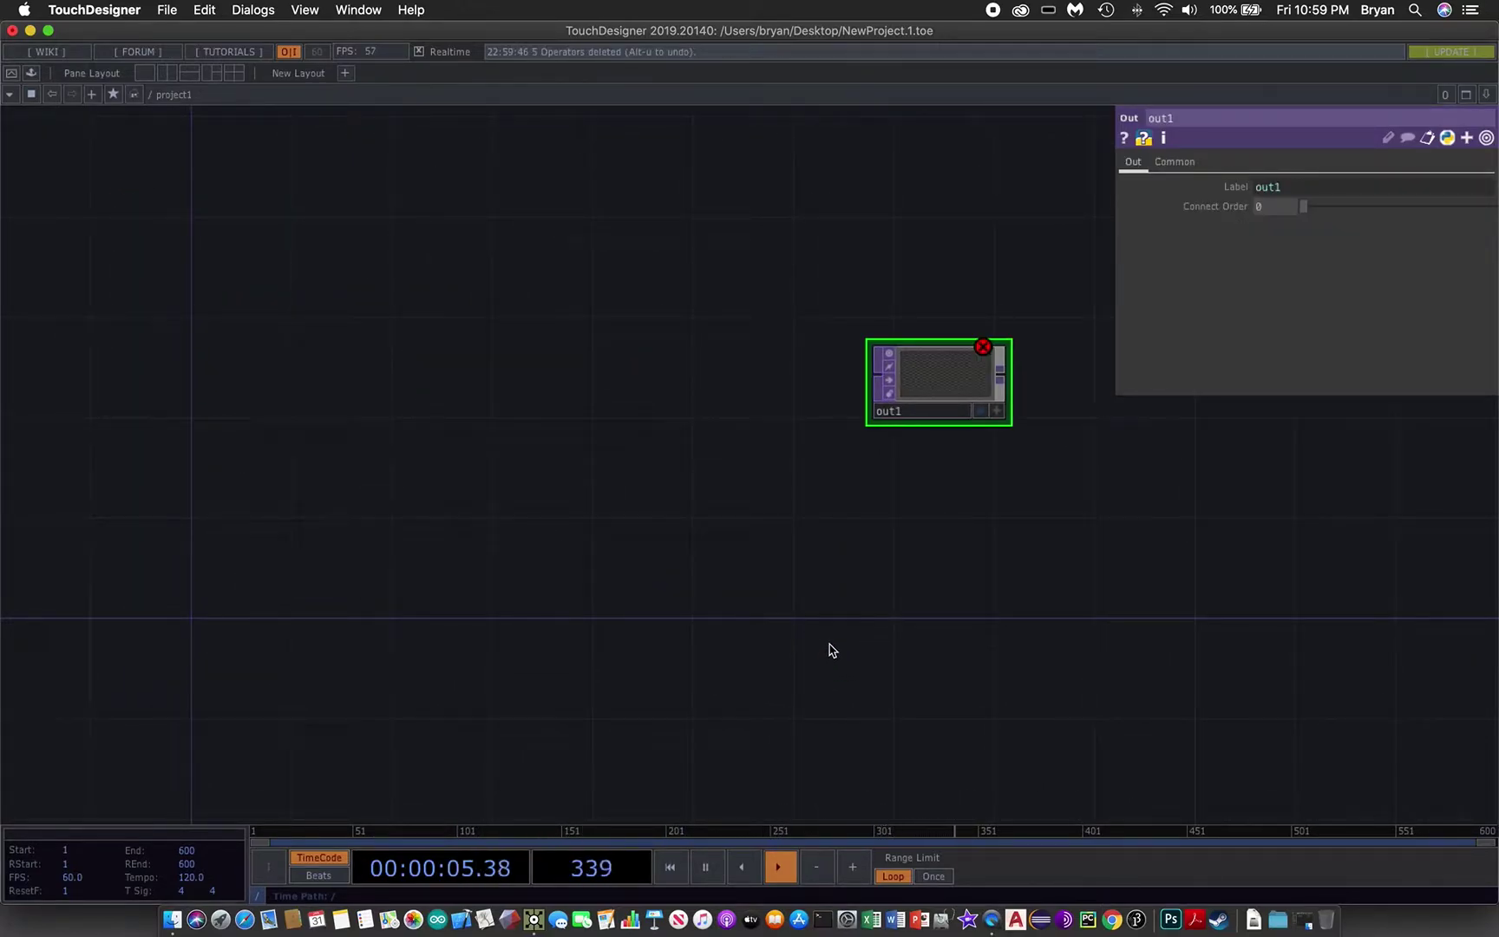
pyautogui.press('p')
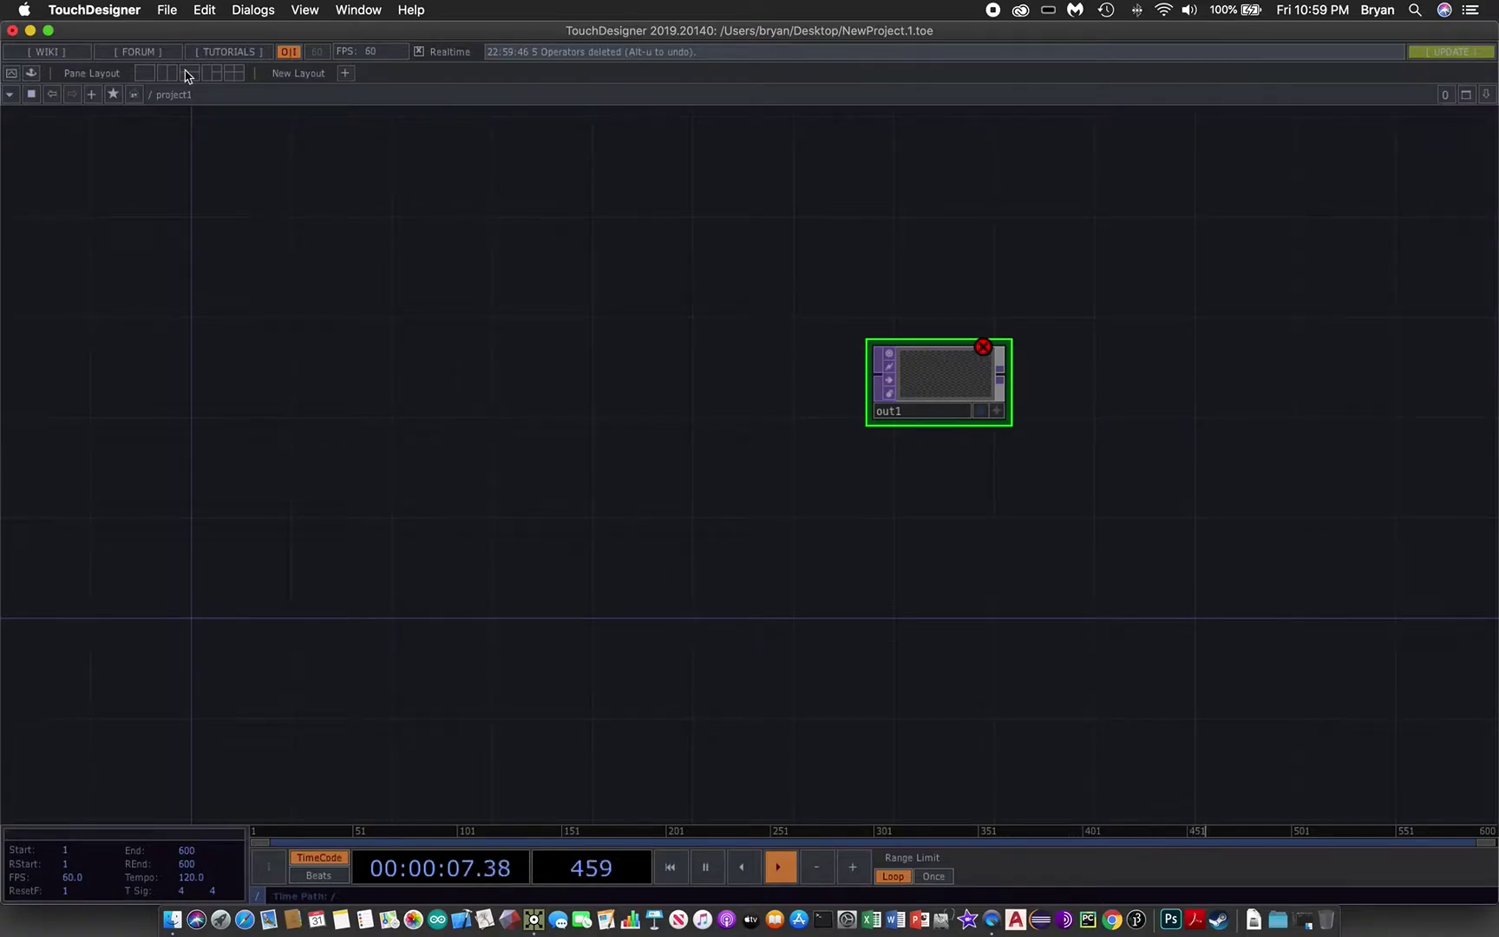
pyautogui.click(165, 10)
pyautogui.click(170, 32)
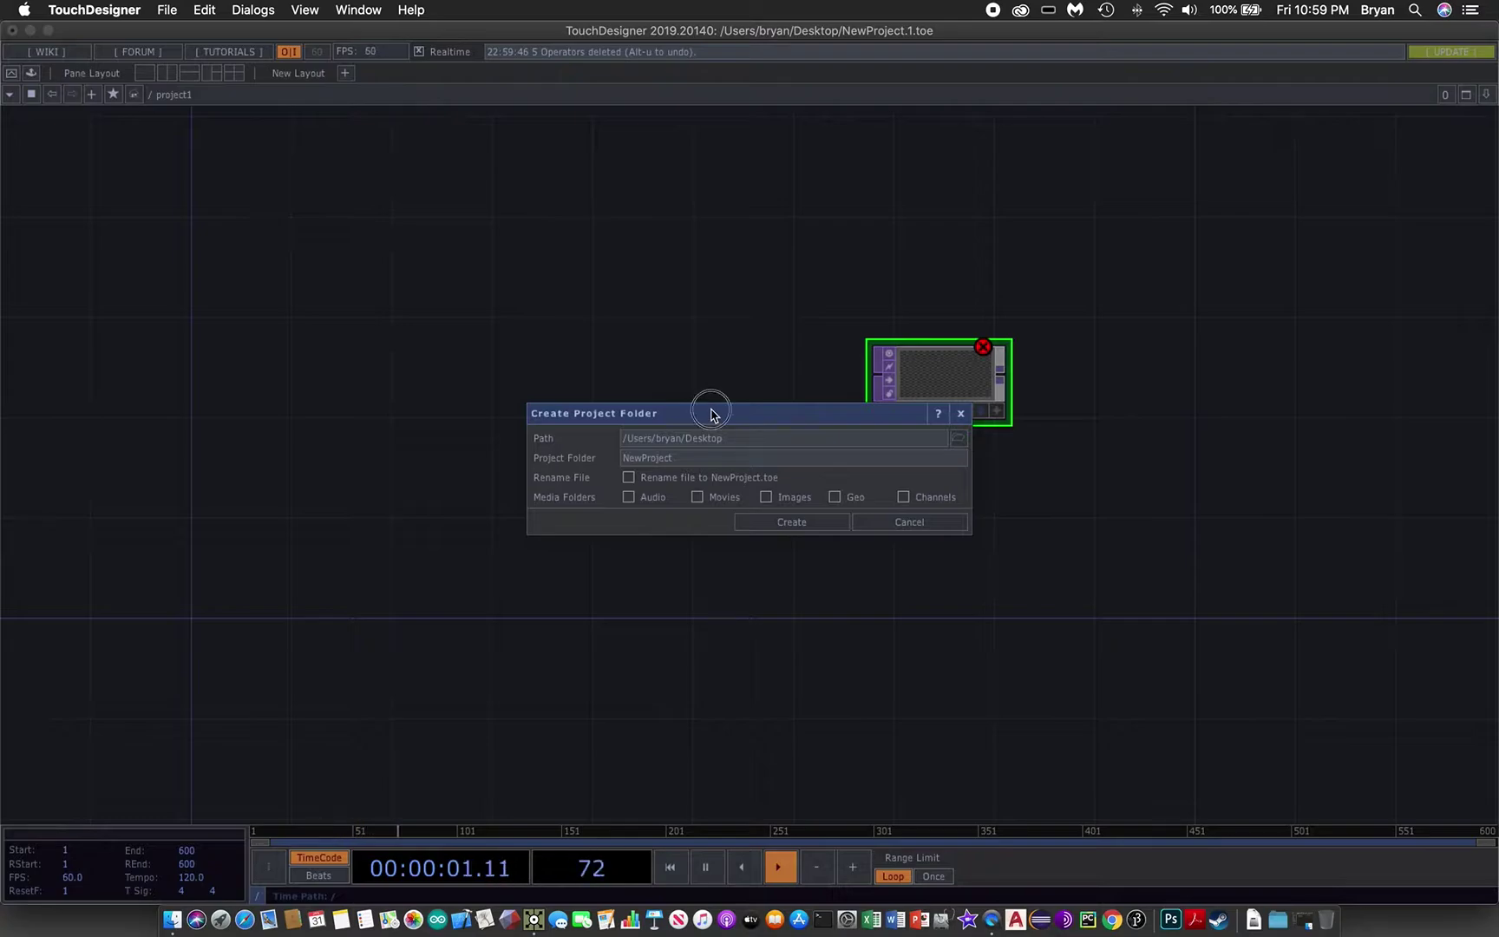
pyautogui.moveTo(712, 413); pyautogui.dragTo(369, 325)
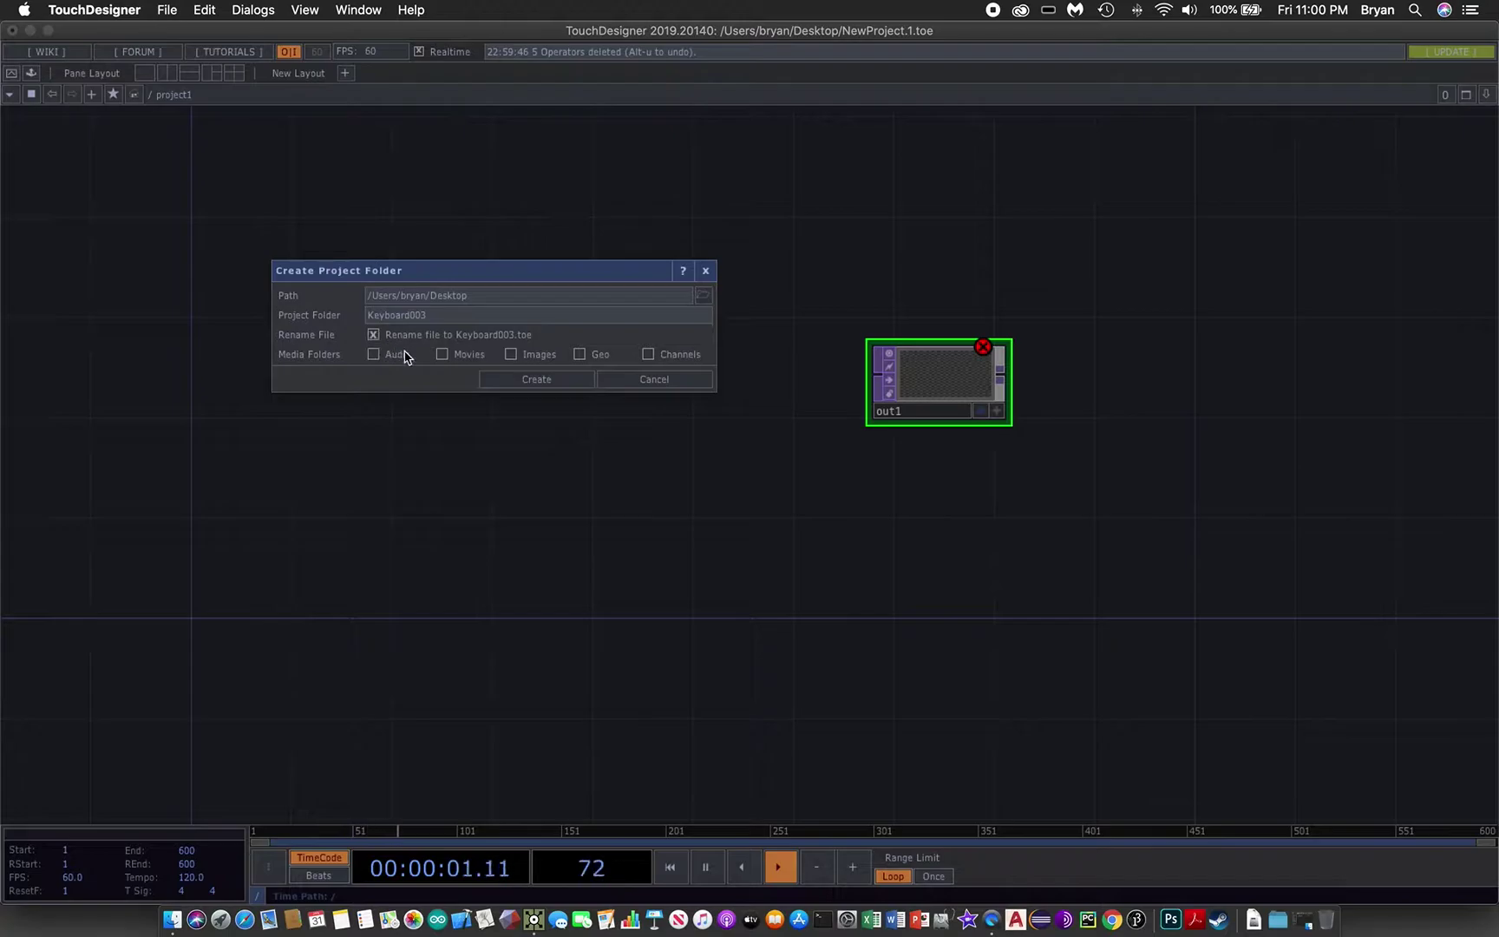
pyautogui.click(538, 380)
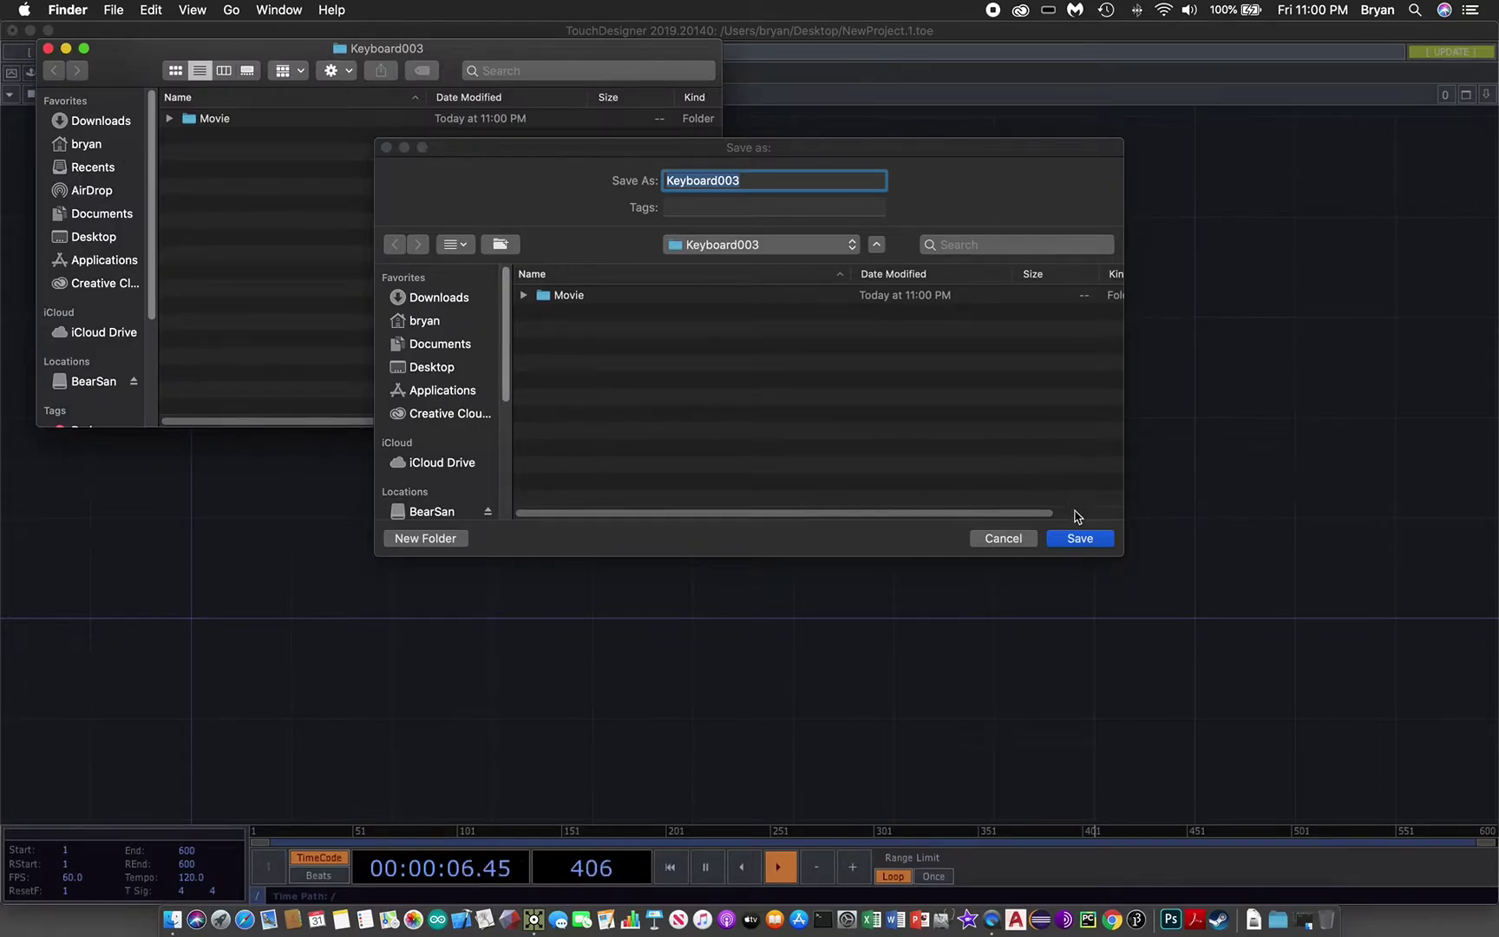
pyautogui.click(1080, 539)
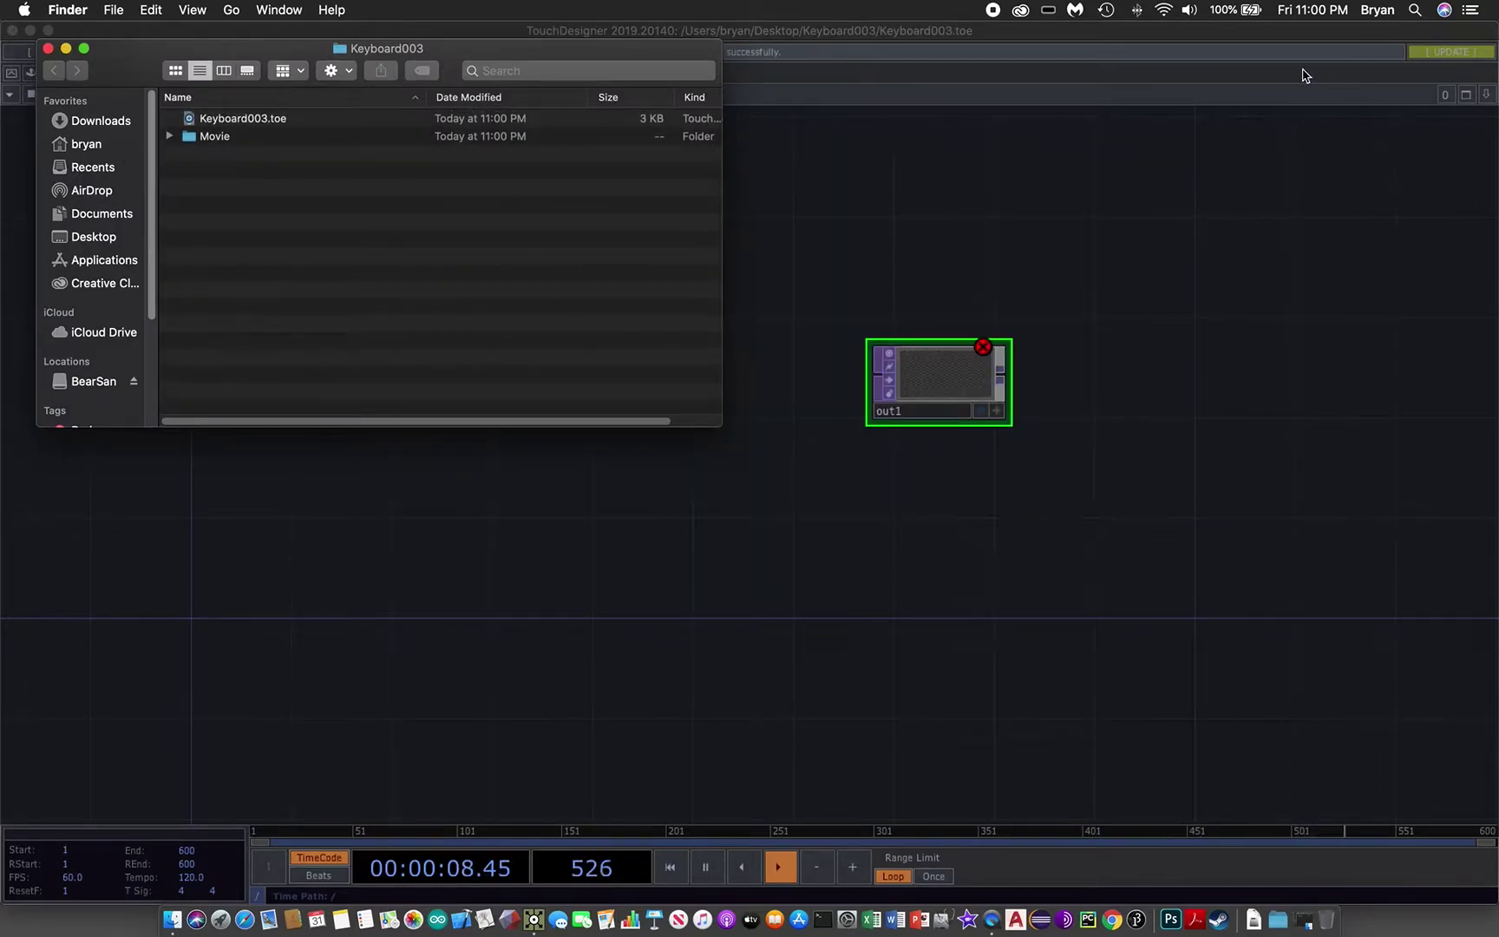
# Open the Movie folder and copy the three trailer files from the Trailers folder.
pyautogui.moveTo(1285, 36); pyautogui.dragTo(1257, 597)
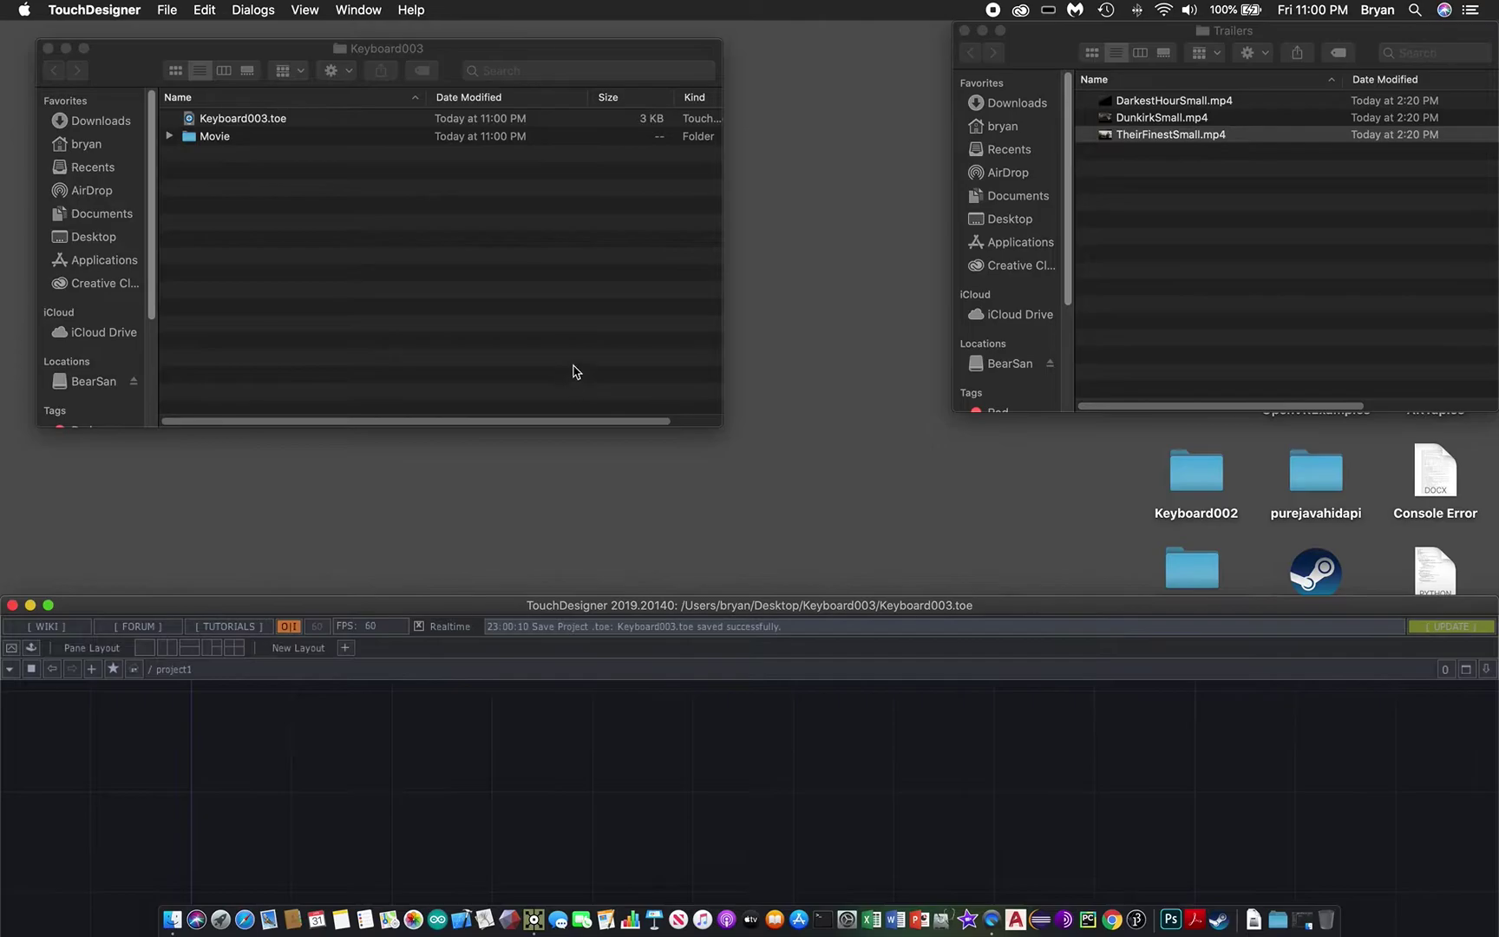
pyautogui.doubleClick(184, 136)
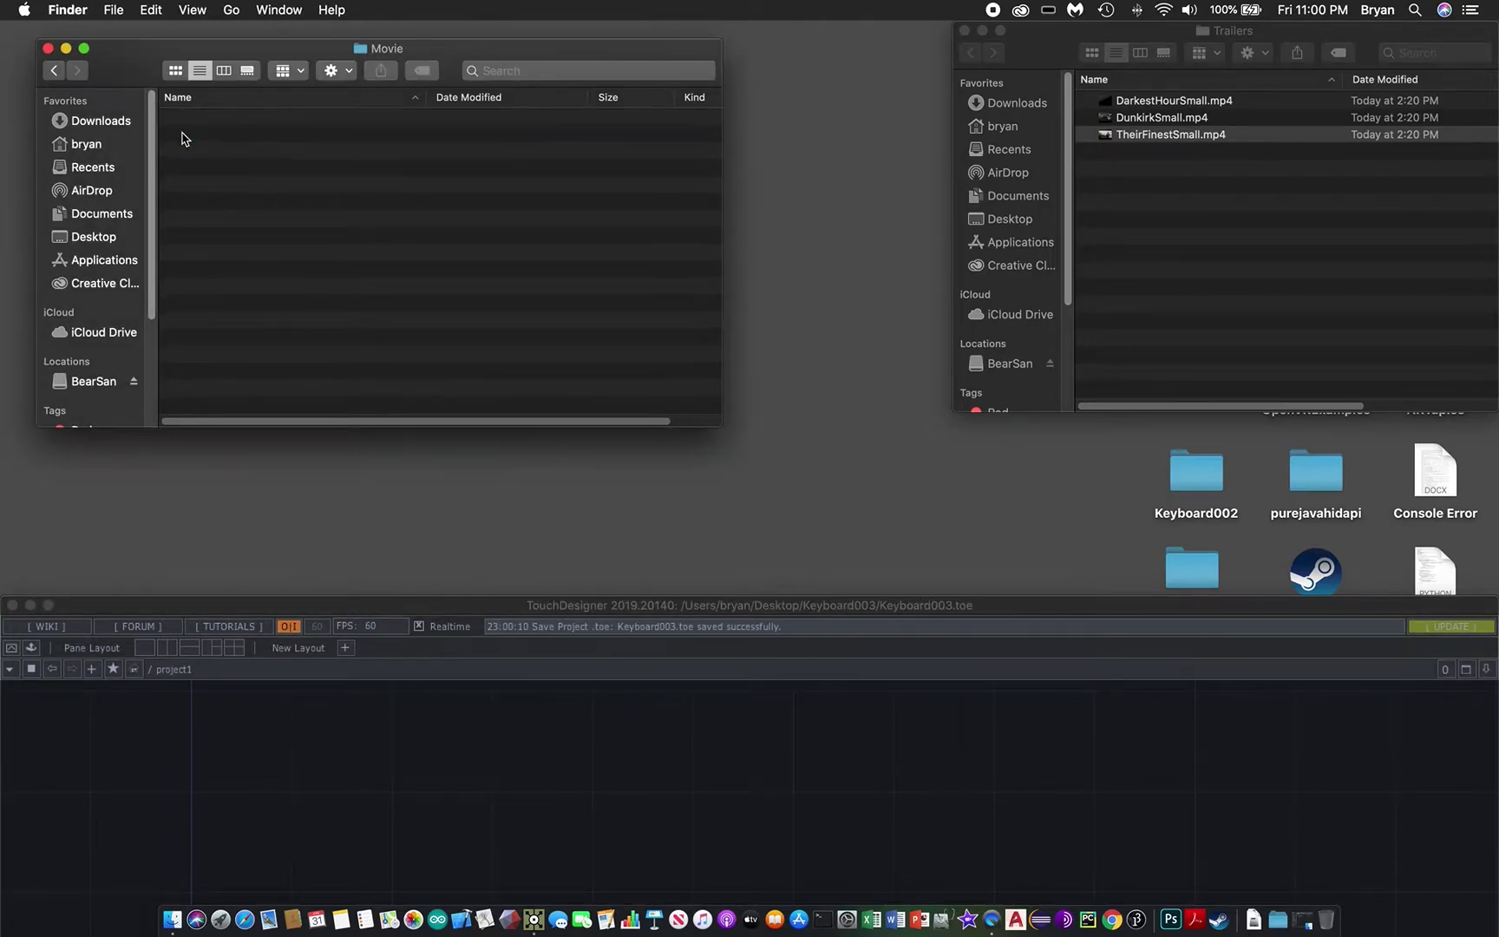
pyautogui.click(1295, 224)
pyautogui.moveTo(1216, 201); pyautogui.dragTo(1137, 111)
pyautogui.rightClick(1137, 109)
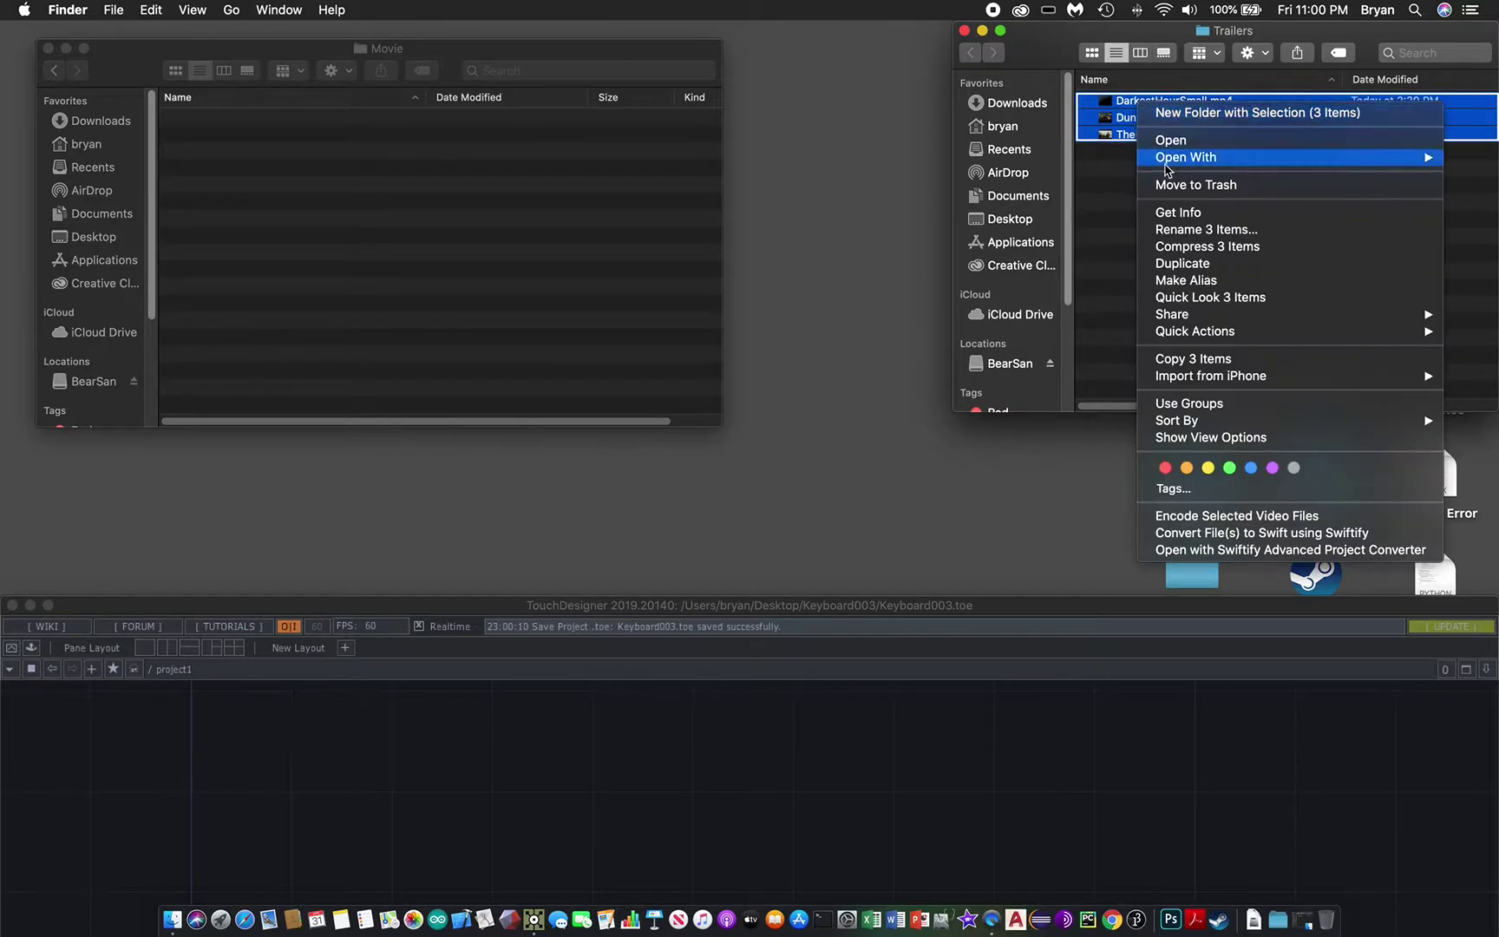
pyautogui.click(1224, 357)
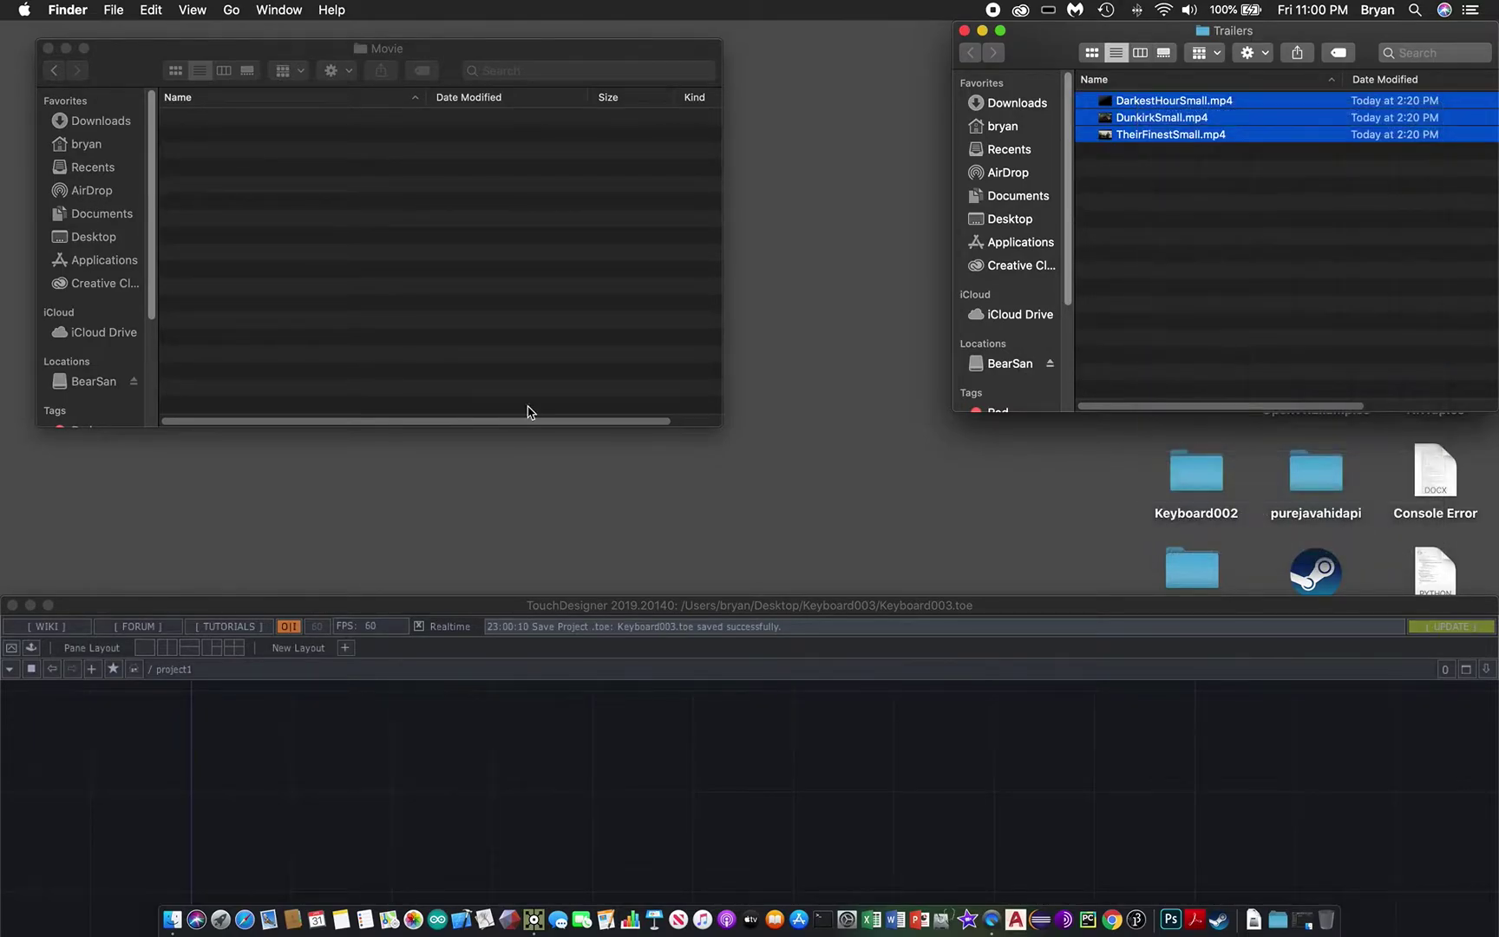
# Paste the three trailers into the Movie folder and bring TouchDesigner back up.
pyautogui.click(327, 194)
pyautogui.rightClick(326, 195)
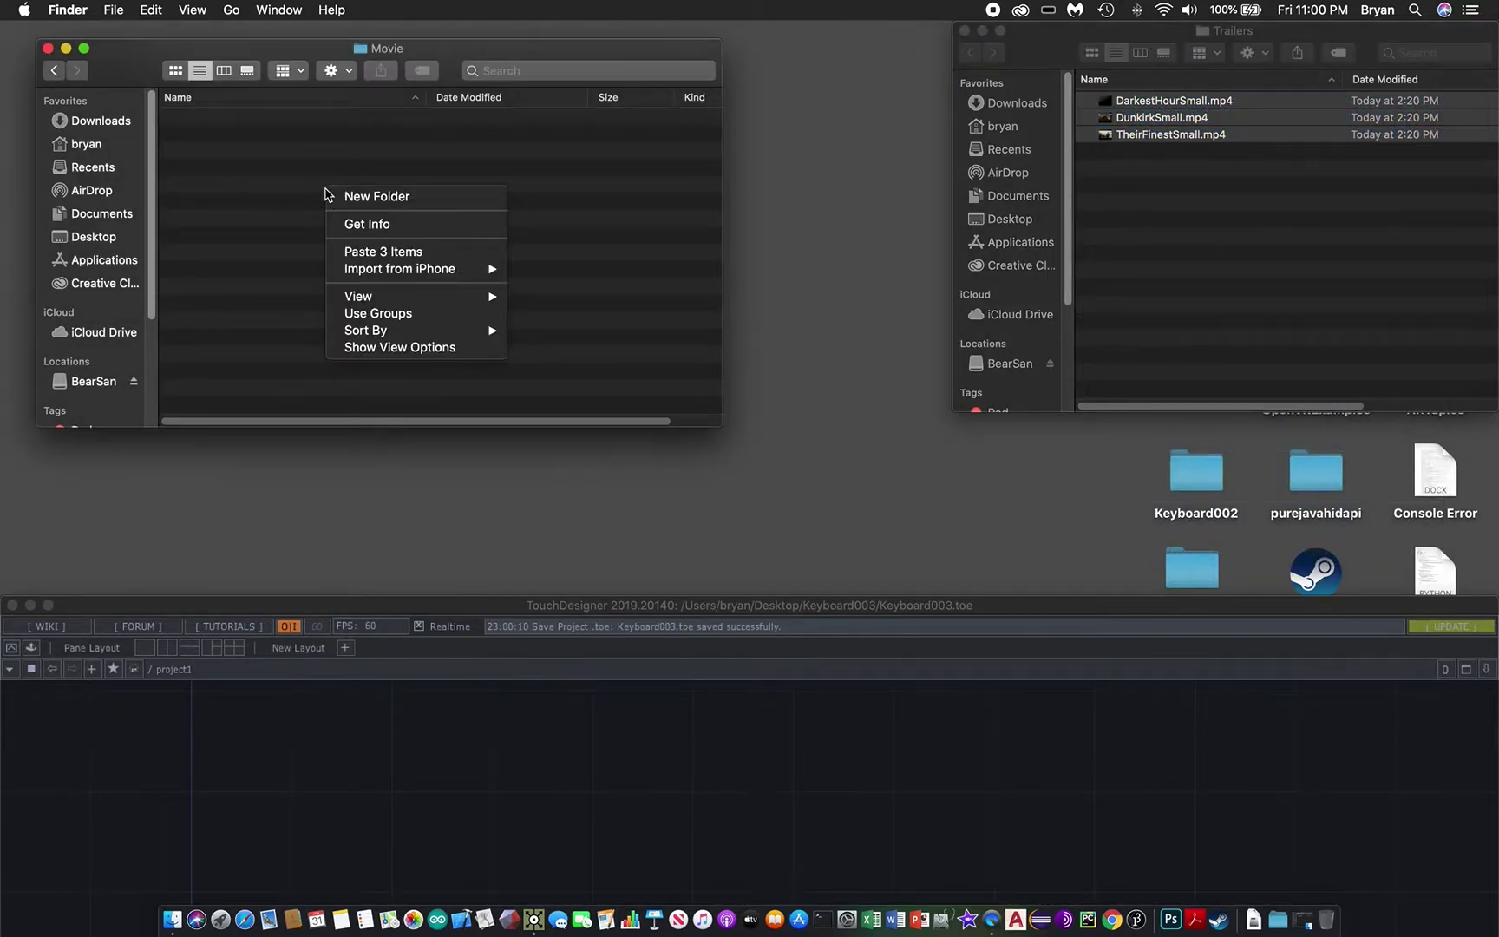
pyautogui.click(378, 251)
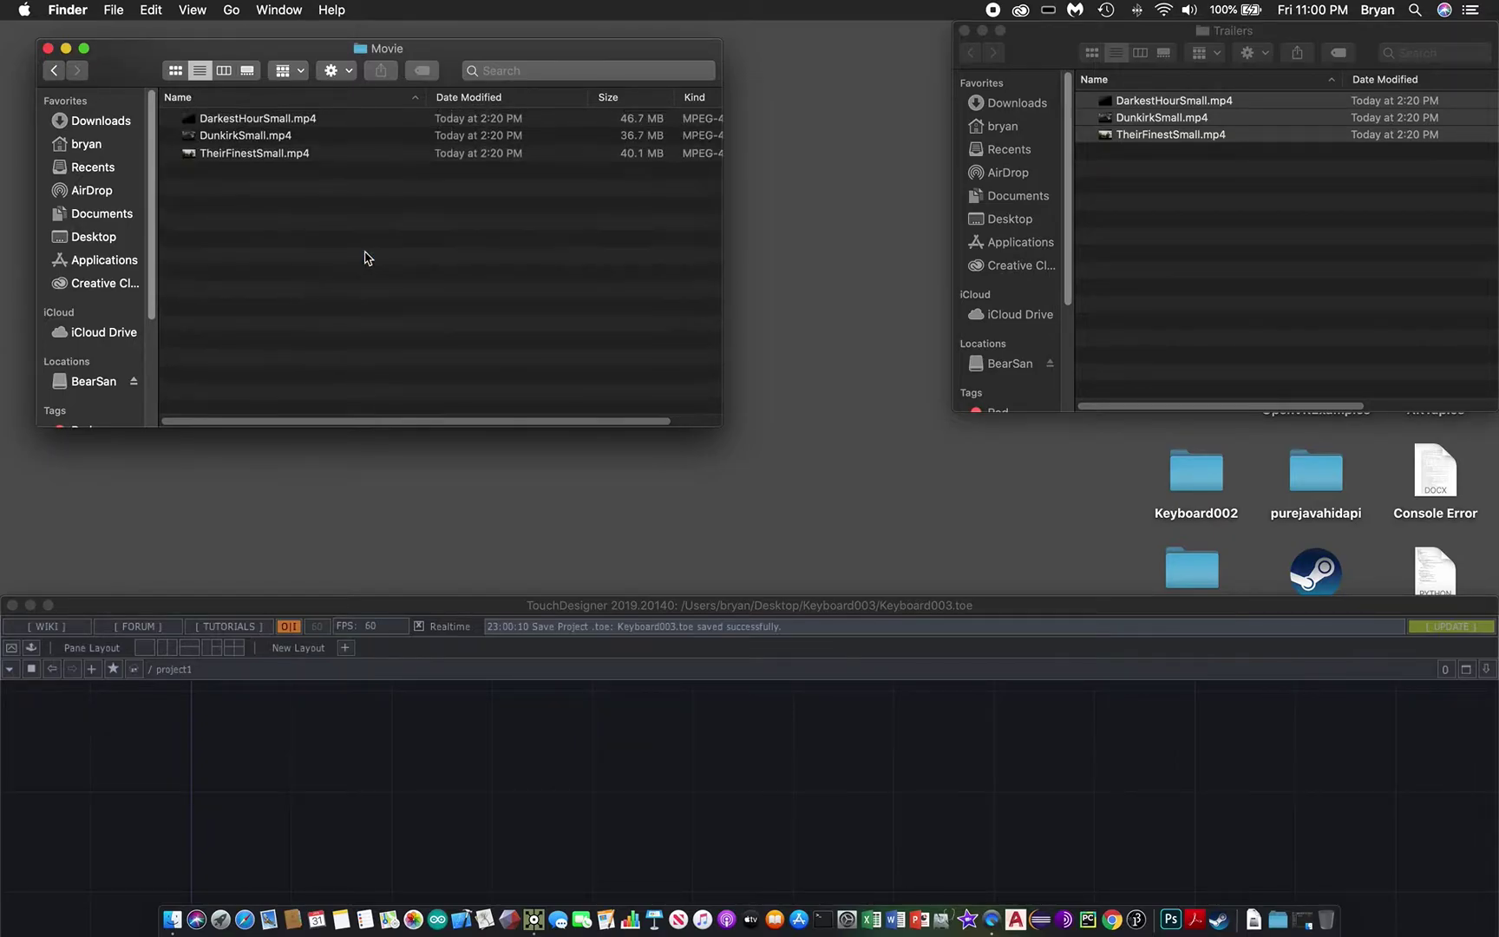
pyautogui.moveTo(1058, 615); pyautogui.dragTo(1076, 301)
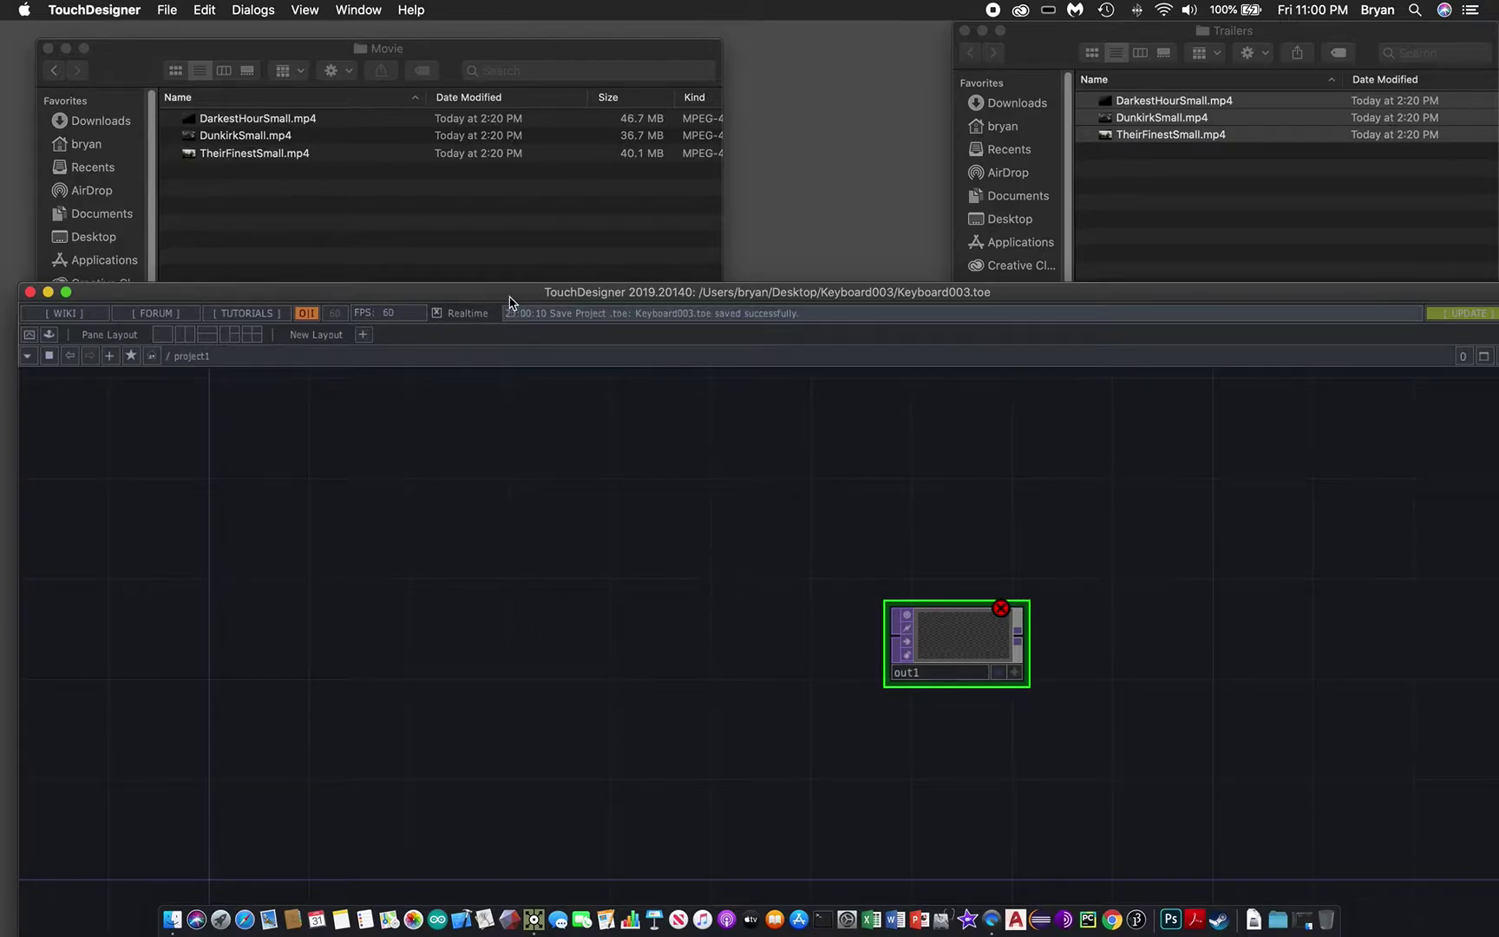
# Drag TheirFinestSmall, DunkirkSmall and DarkestHourSmall mp4s into the network as Movie File In operators.
pyautogui.moveTo(507, 297); pyautogui.dragTo(526, 260)
pyautogui.click(269, 178)
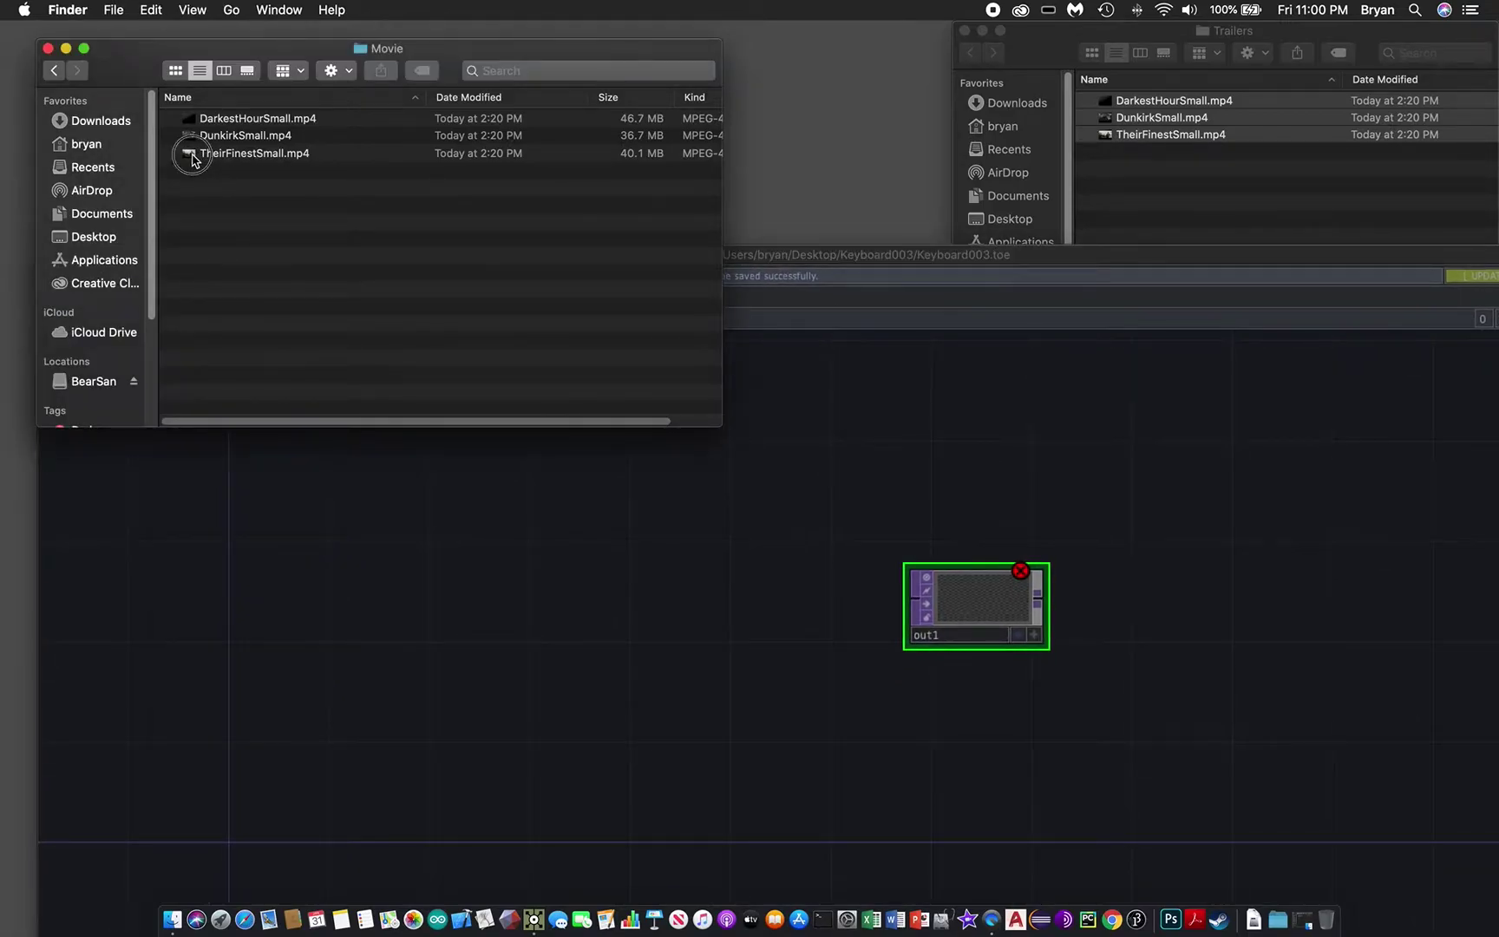
pyautogui.moveTo(193, 160); pyautogui.dragTo(193, 505)
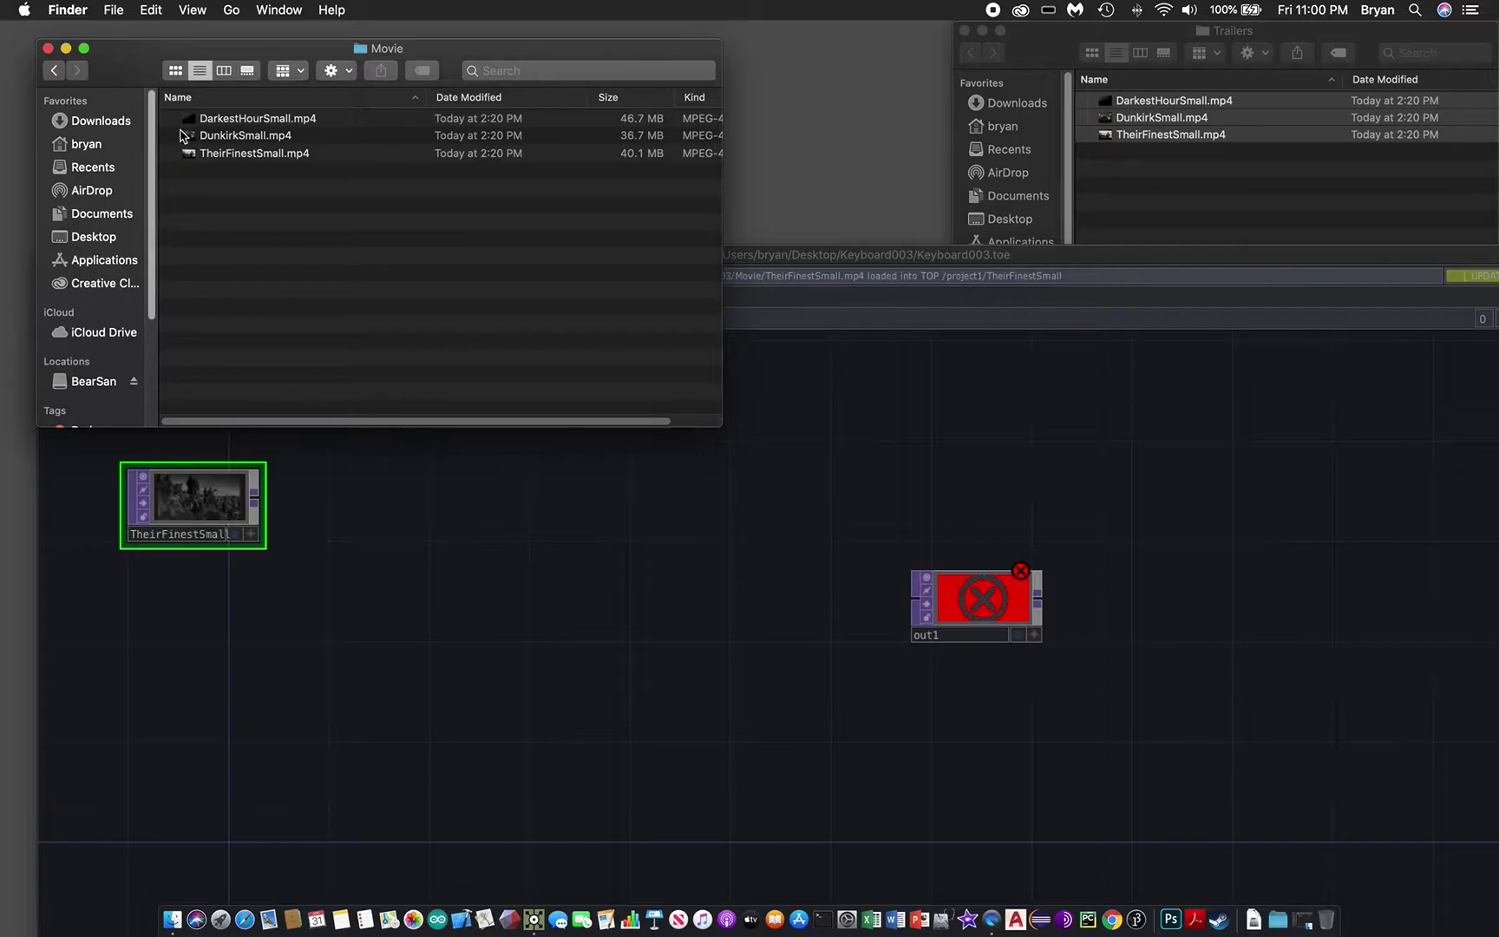
pyautogui.moveTo(183, 136); pyautogui.dragTo(393, 556)
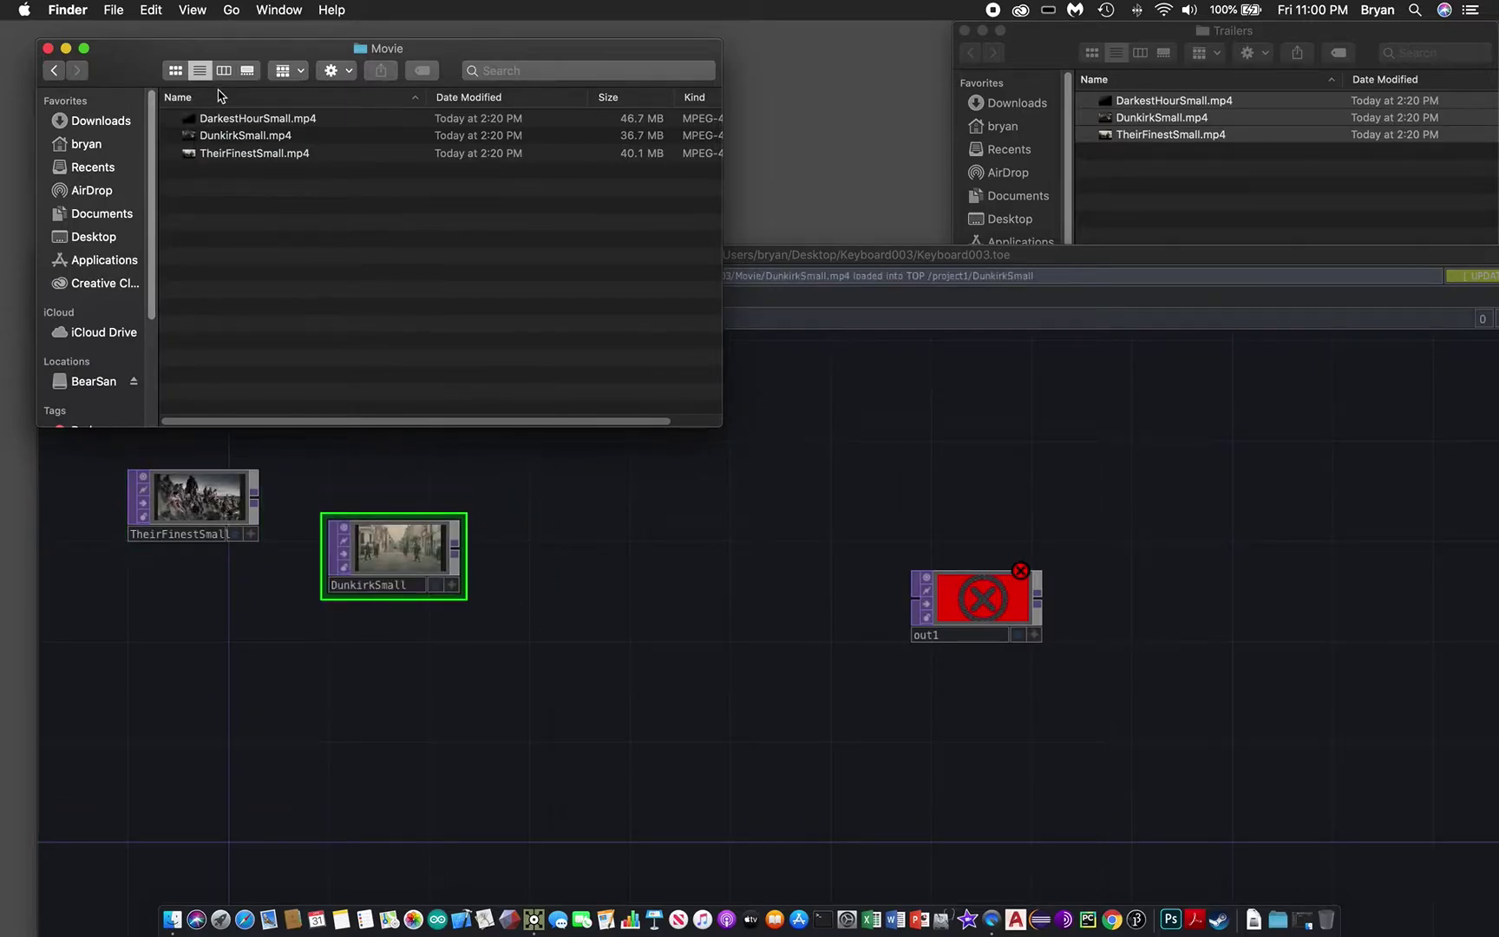
pyautogui.moveTo(191, 116); pyautogui.dragTo(617, 609)
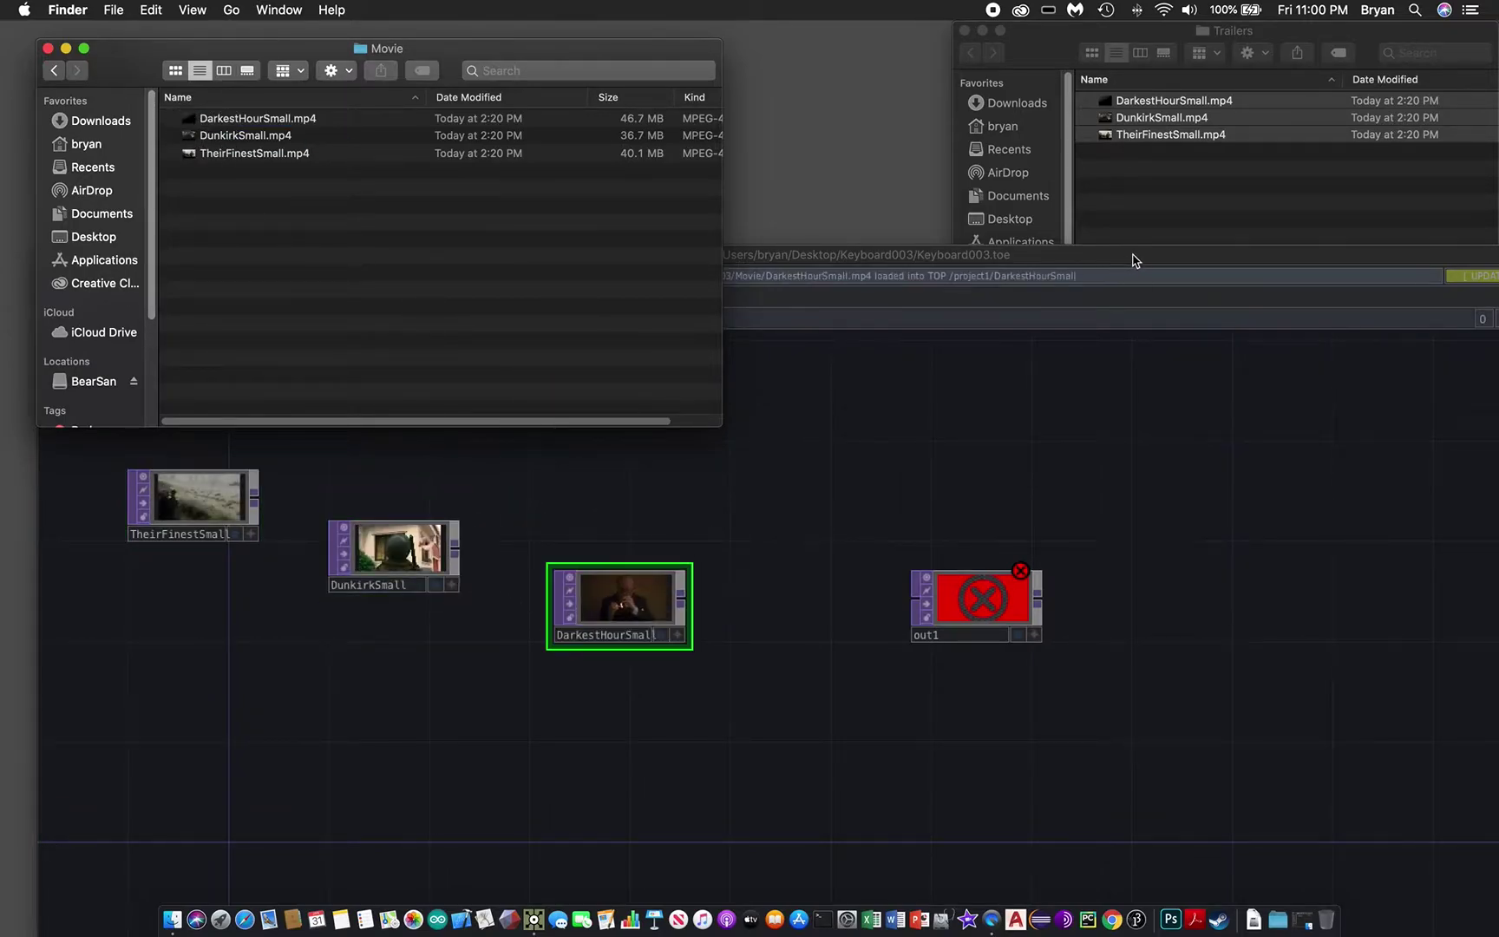
pyautogui.moveTo(1137, 251); pyautogui.dragTo(1103, 26)
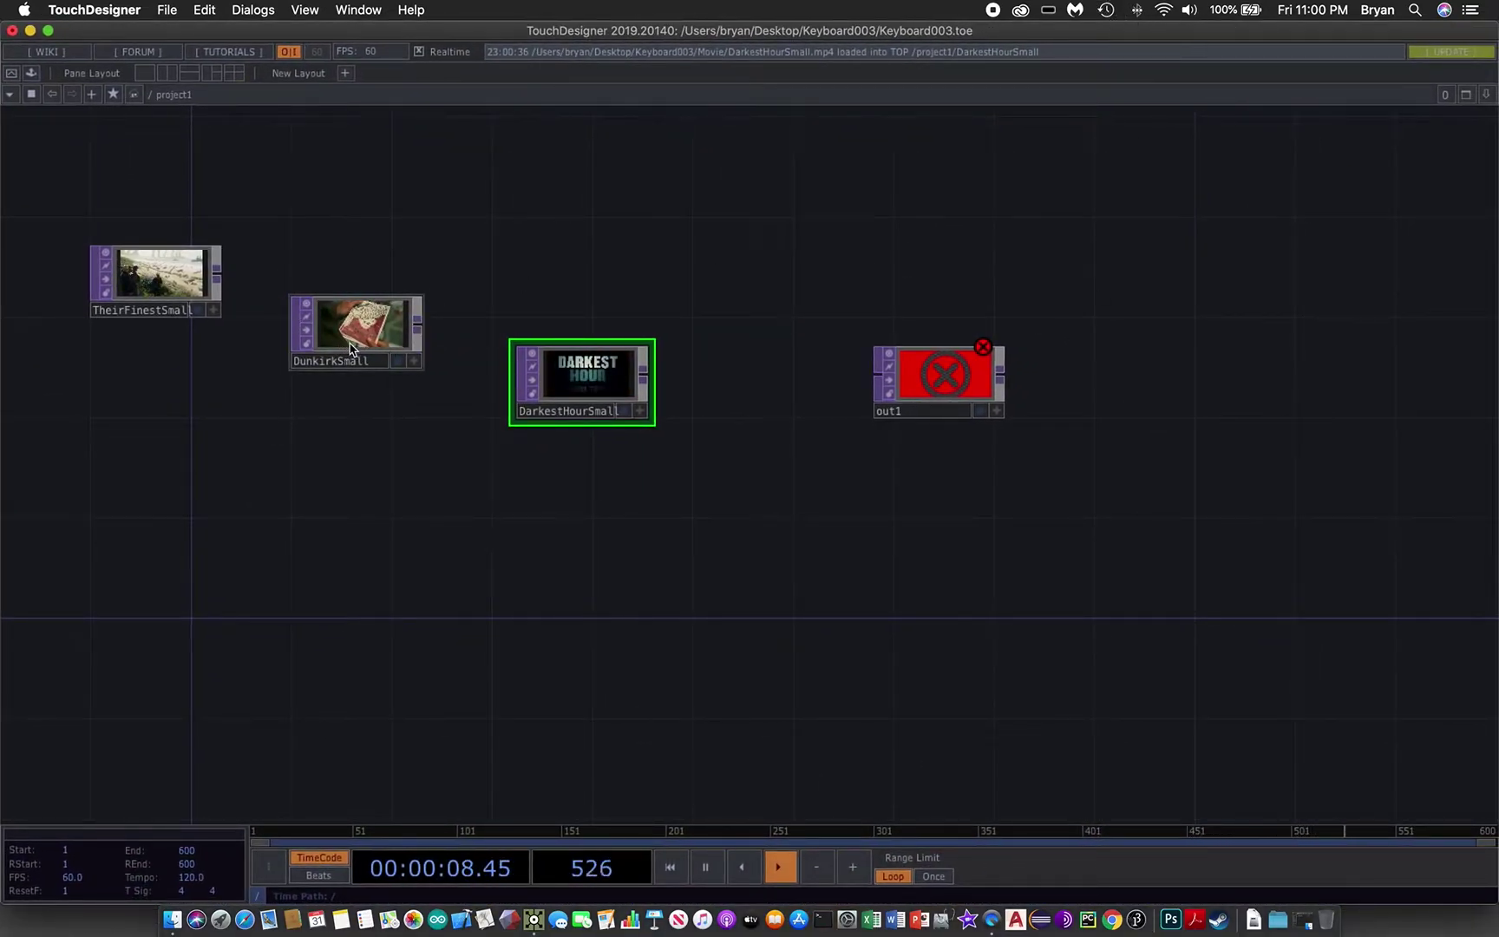
# Stack DunkirkSmall and DarkestHourSmall below TheirFinestSmall in a vertical column.
pyautogui.moveTo(351, 347); pyautogui.dragTo(153, 422)
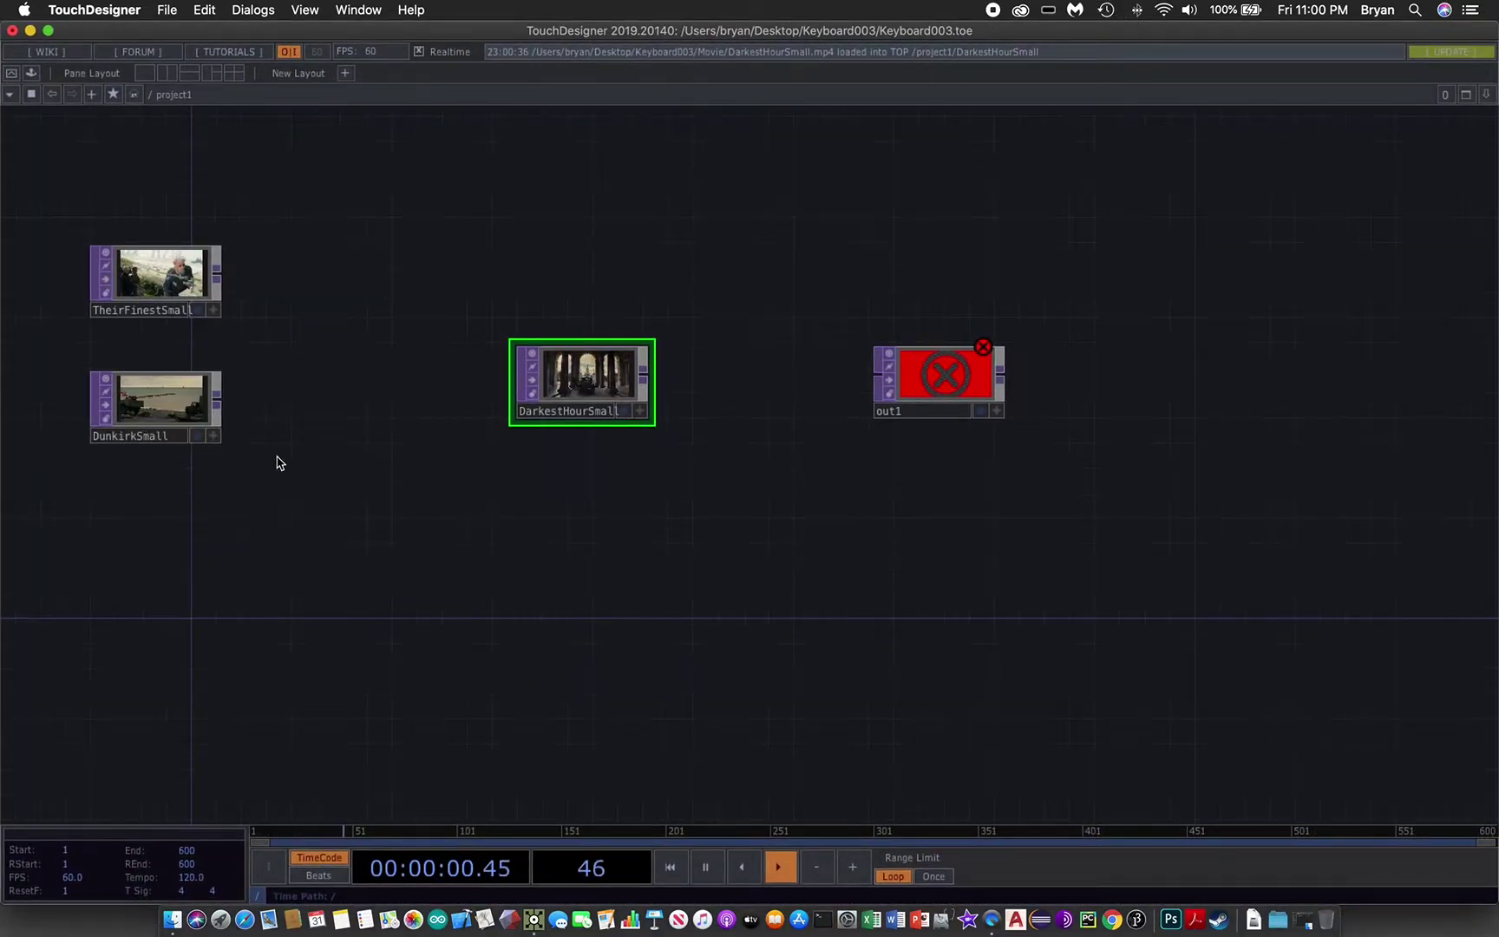
pyautogui.press('super+c')
pyautogui.press('super+v')
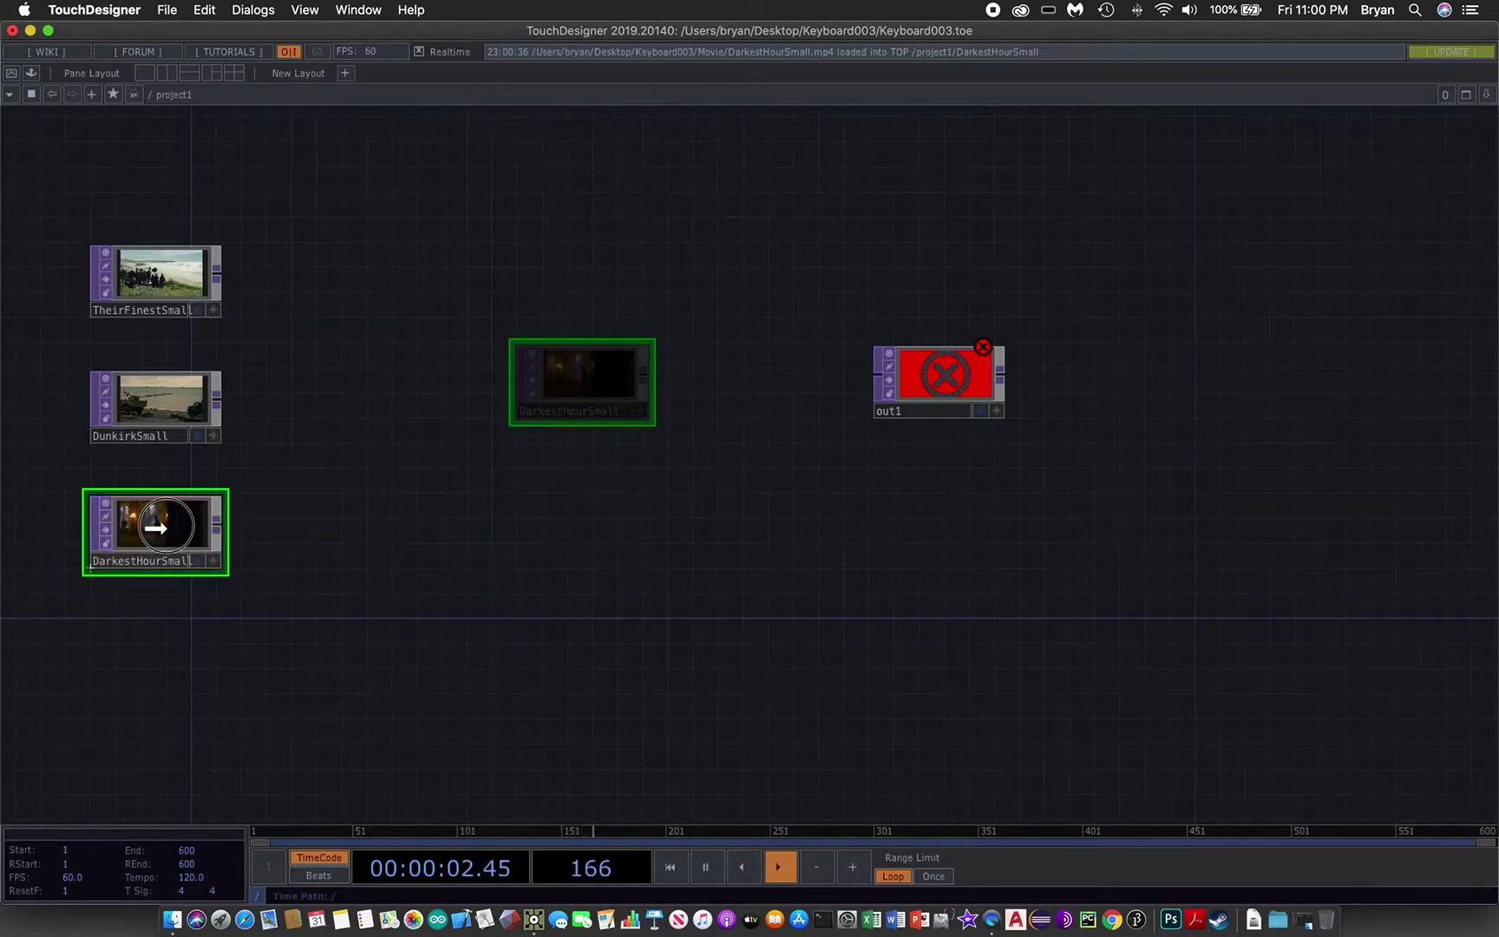
pyautogui.click(164, 525)
pyautogui.moveTo(552, 445); pyautogui.dragTo(707, 441)
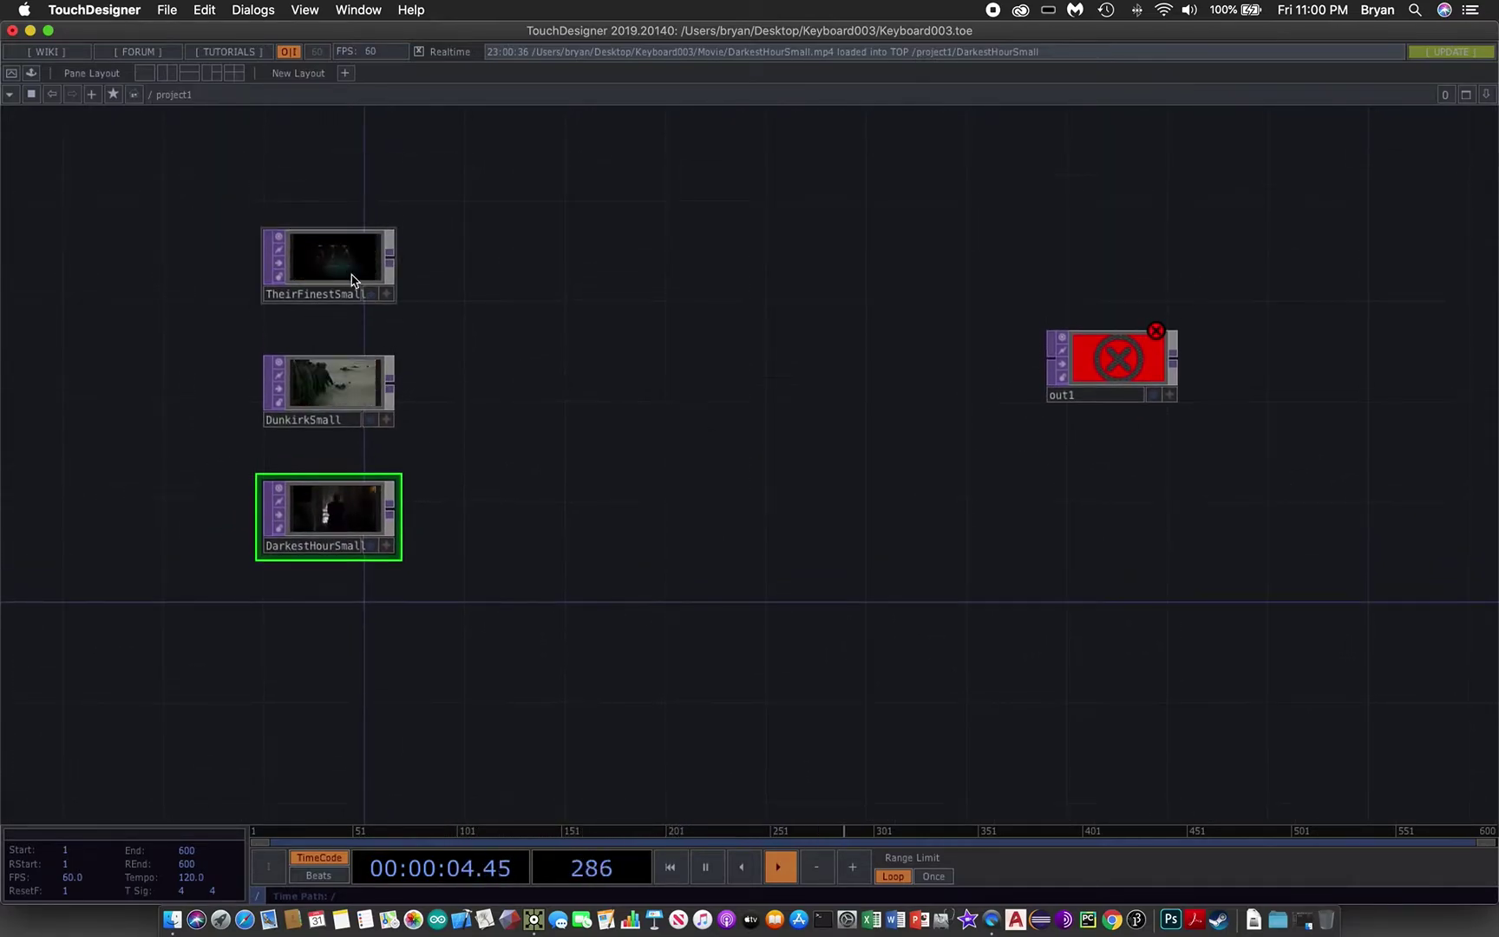
pyautogui.click(351, 279)
pyautogui.click(336, 391)
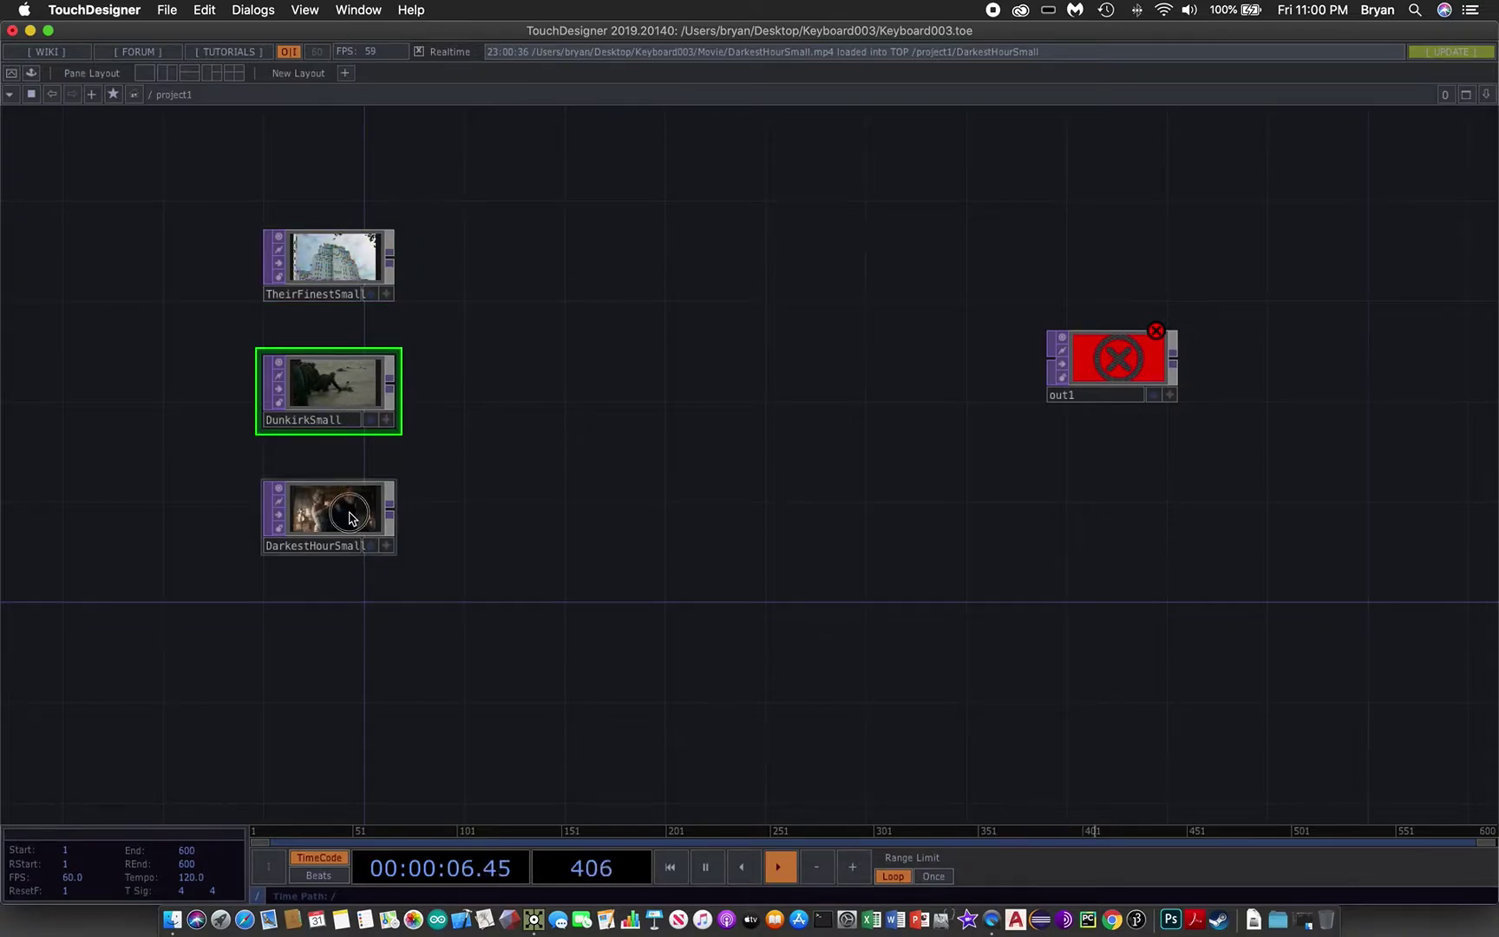
pyautogui.click(351, 518)
pyautogui.moveTo(789, 355); pyautogui.dragTo(648, 471)
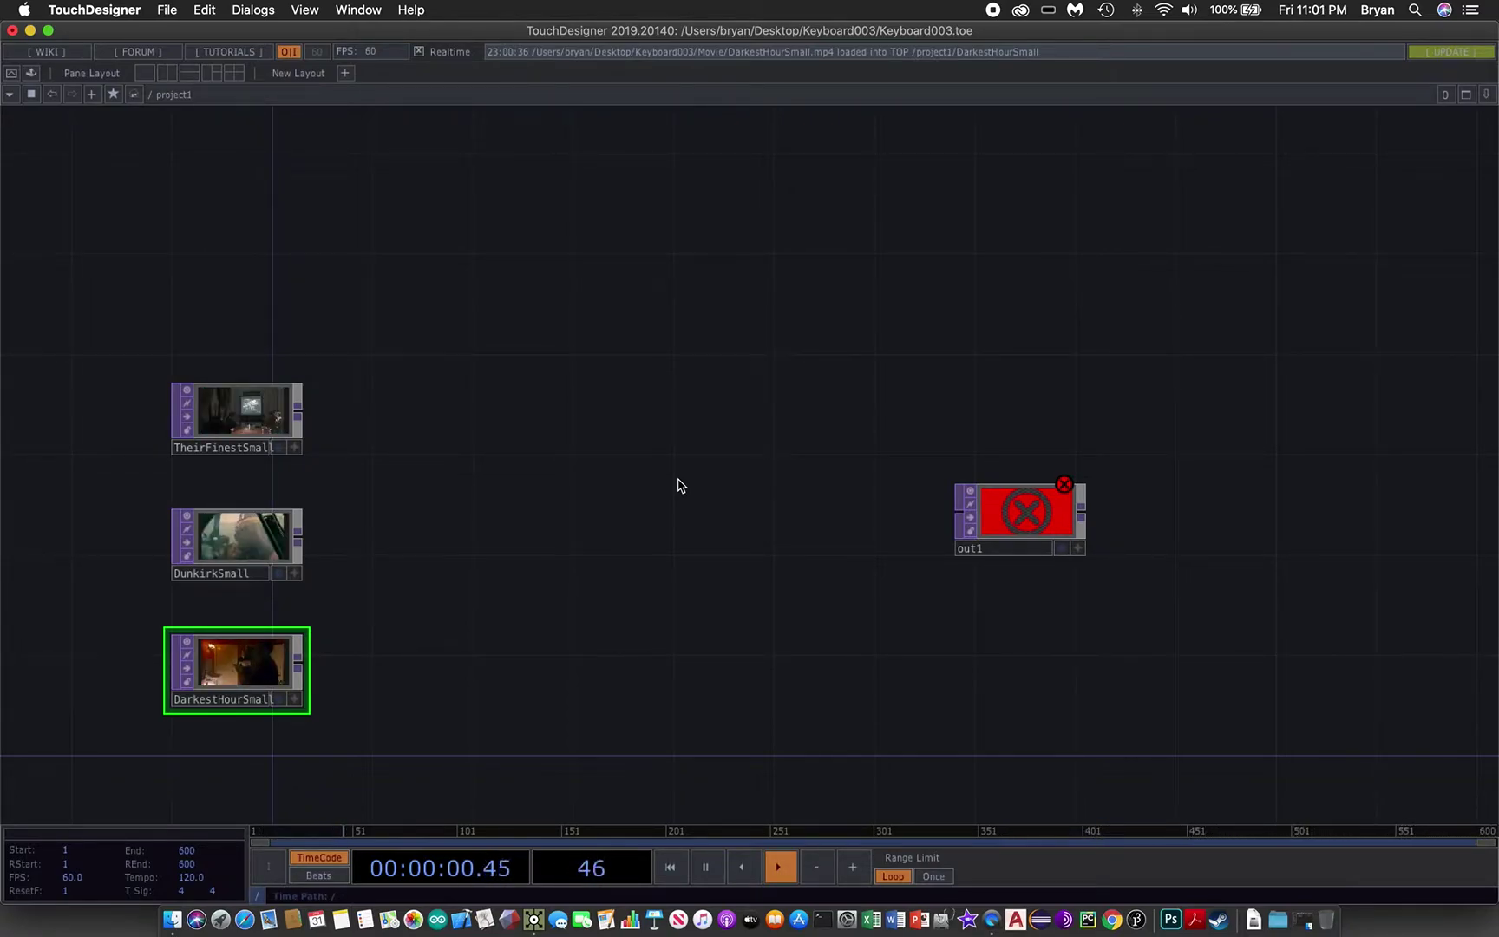
pyautogui.click(242, 434)
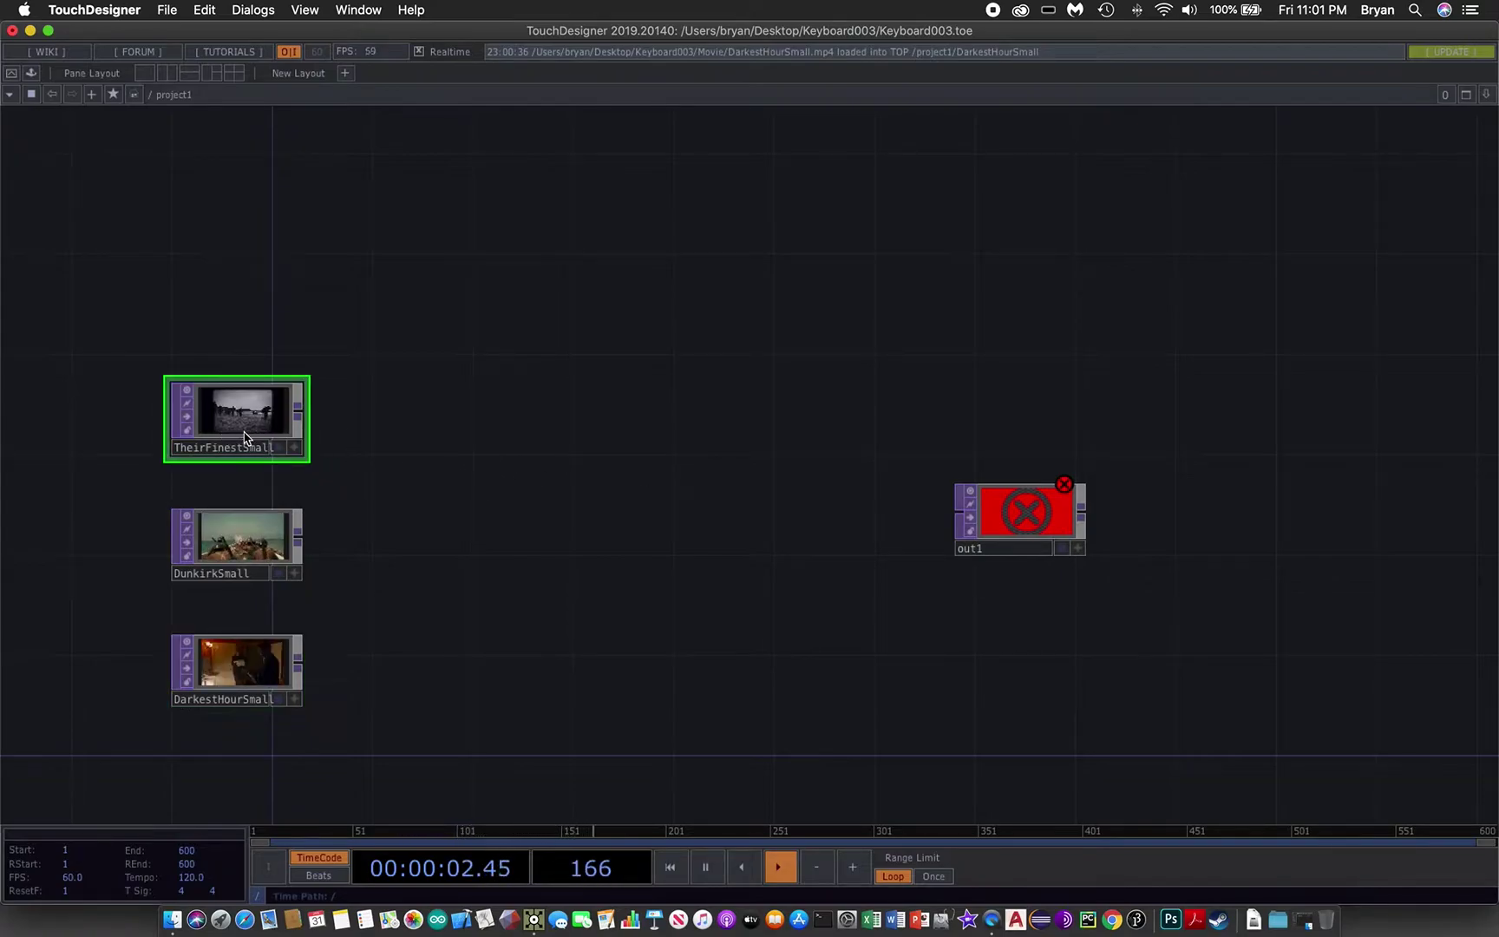
pyautogui.click(242, 533)
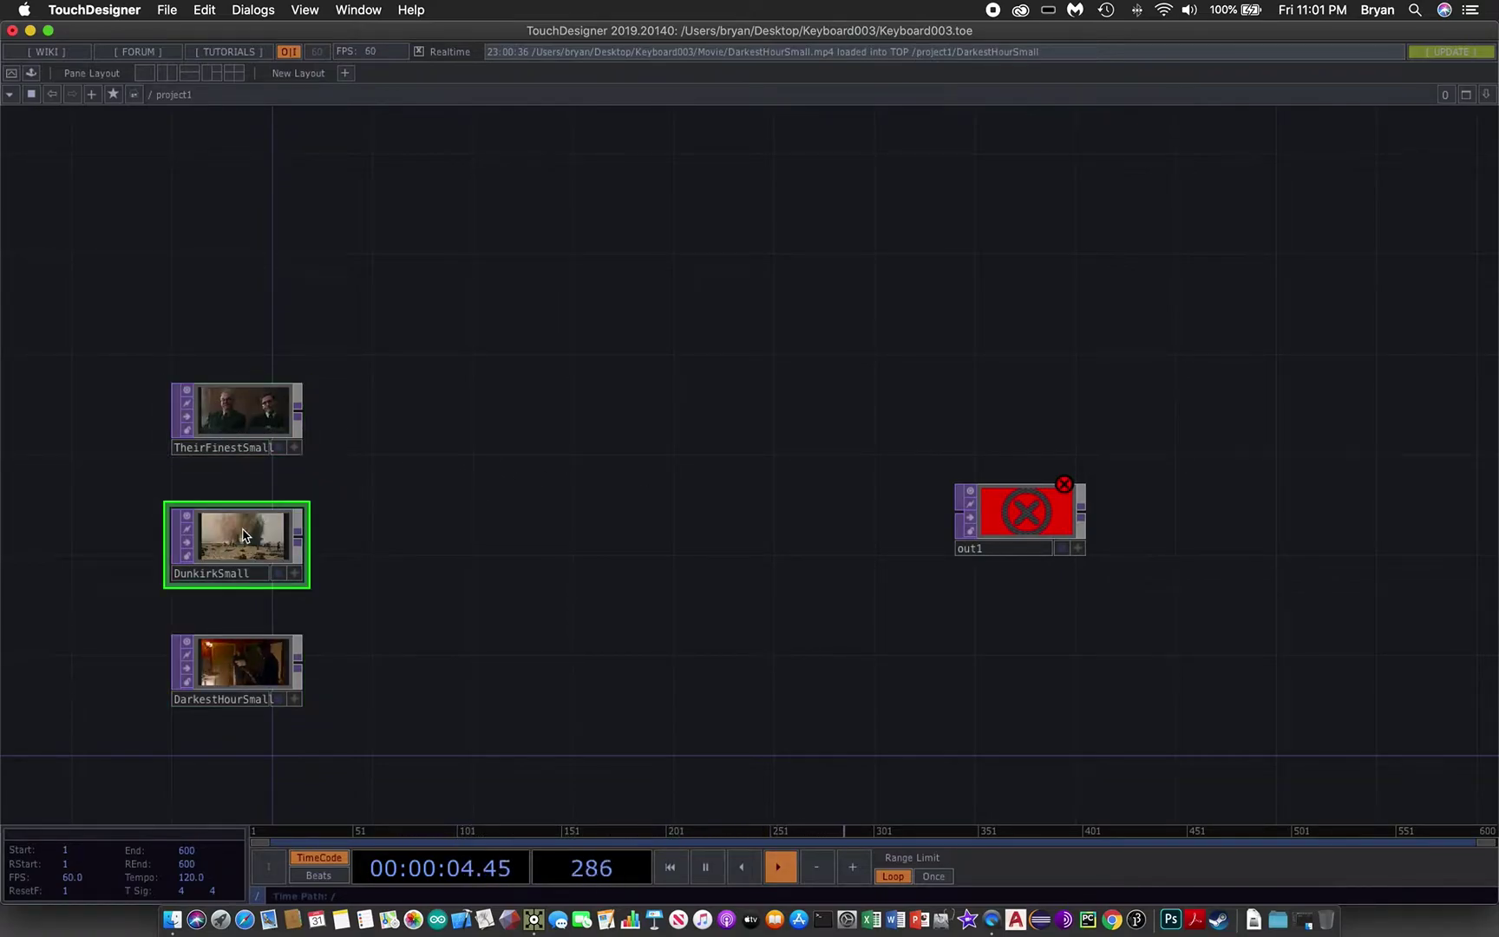
pyautogui.click(243, 661)
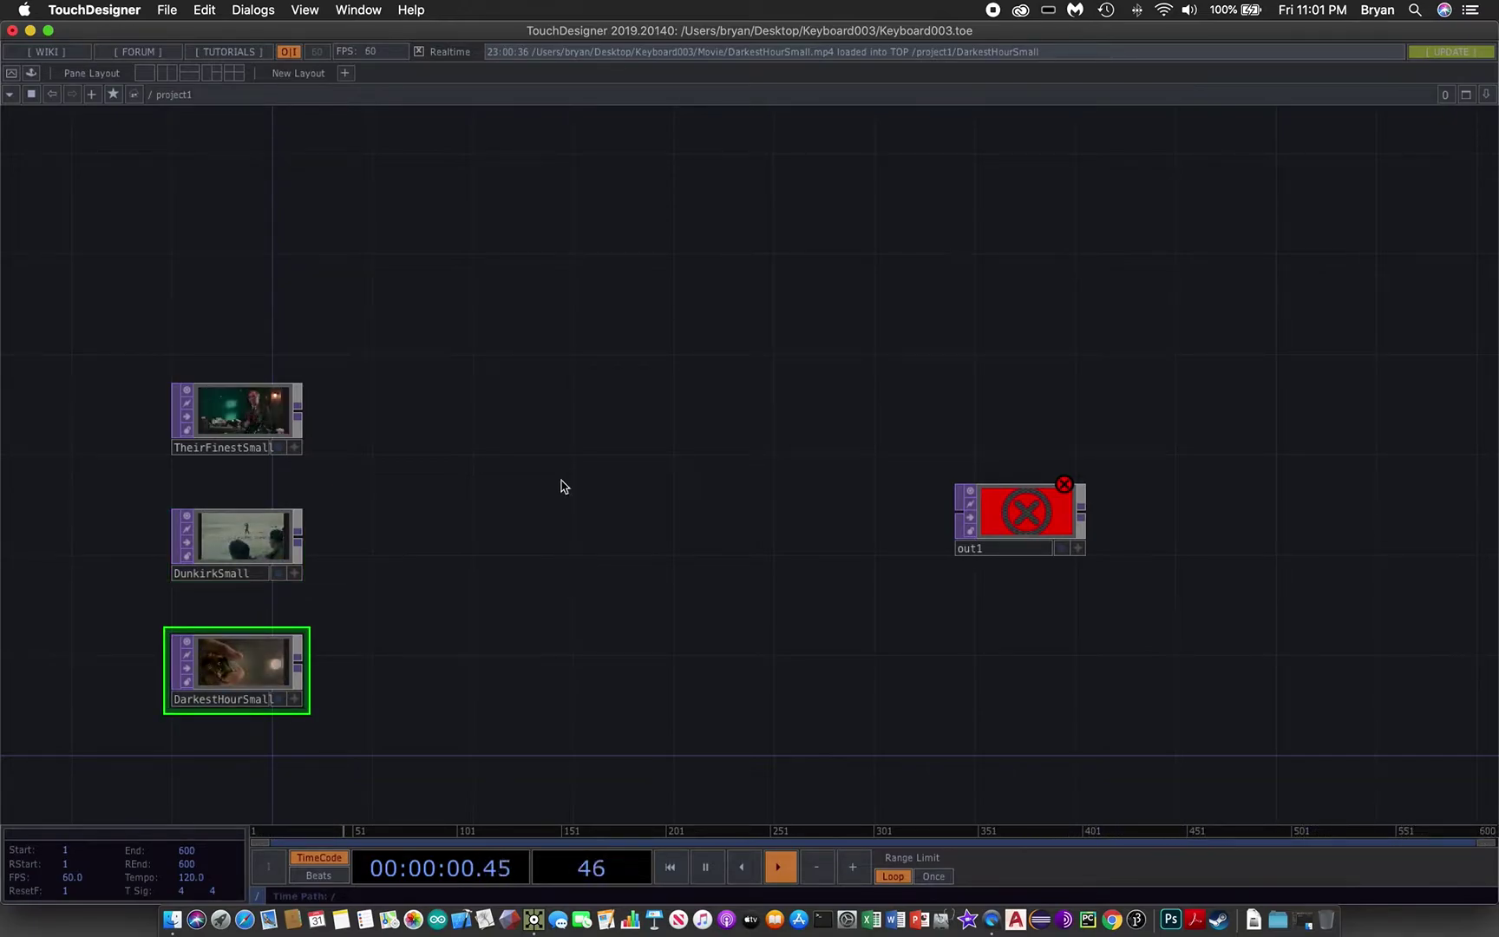
pyautogui.moveTo(612, 366); pyautogui.dragTo(637, 338)
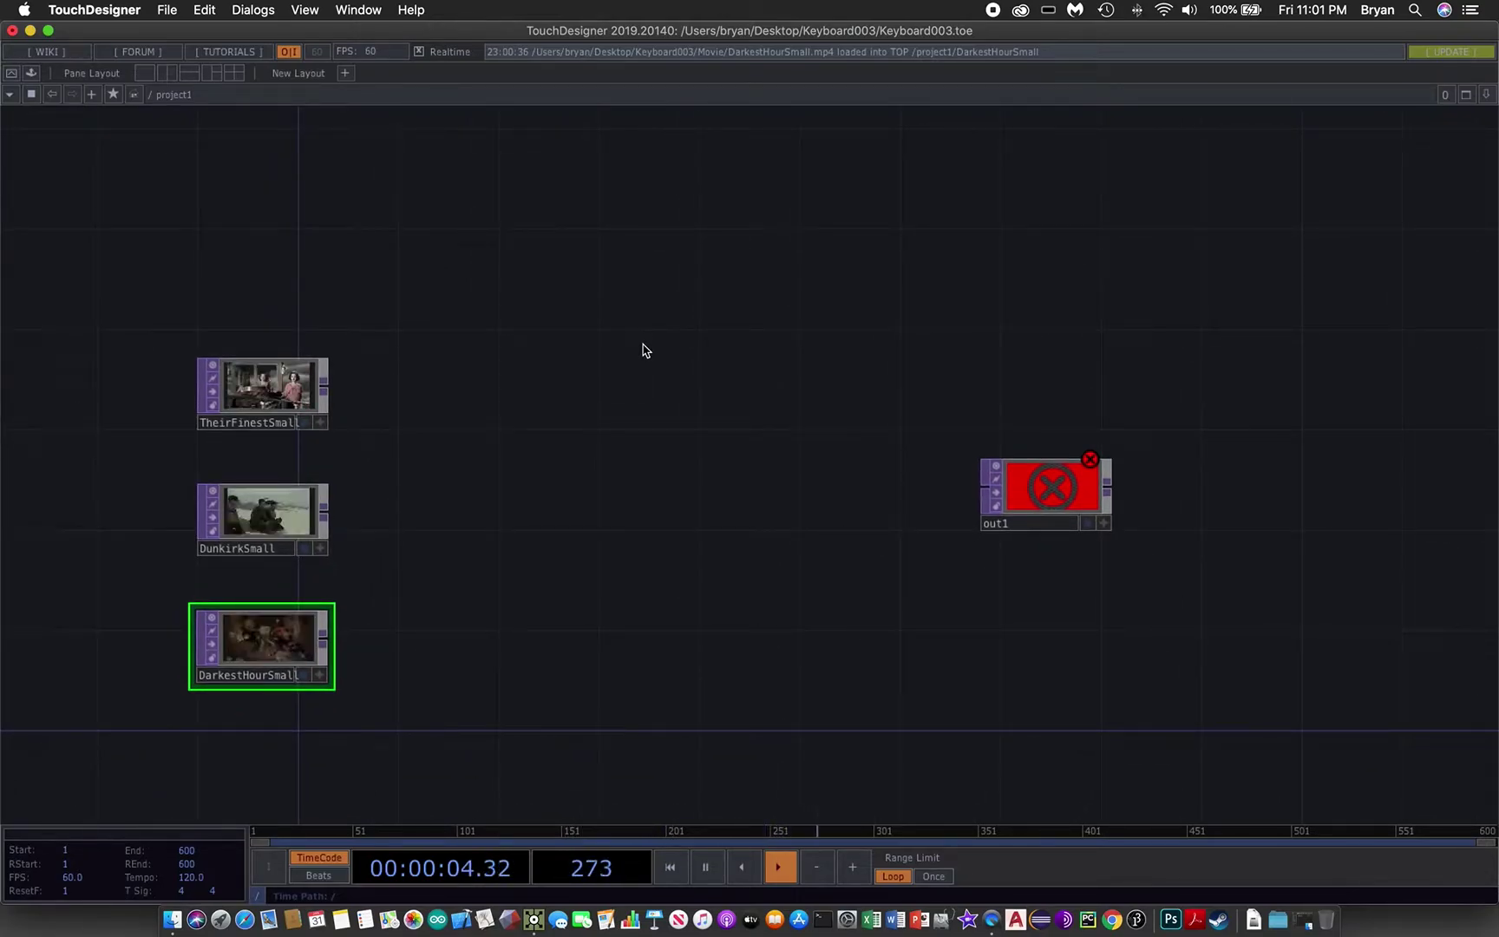
# Add a Constant TOP, constant1, above TheirFinestSmall.
pyautogui.press('Tab')
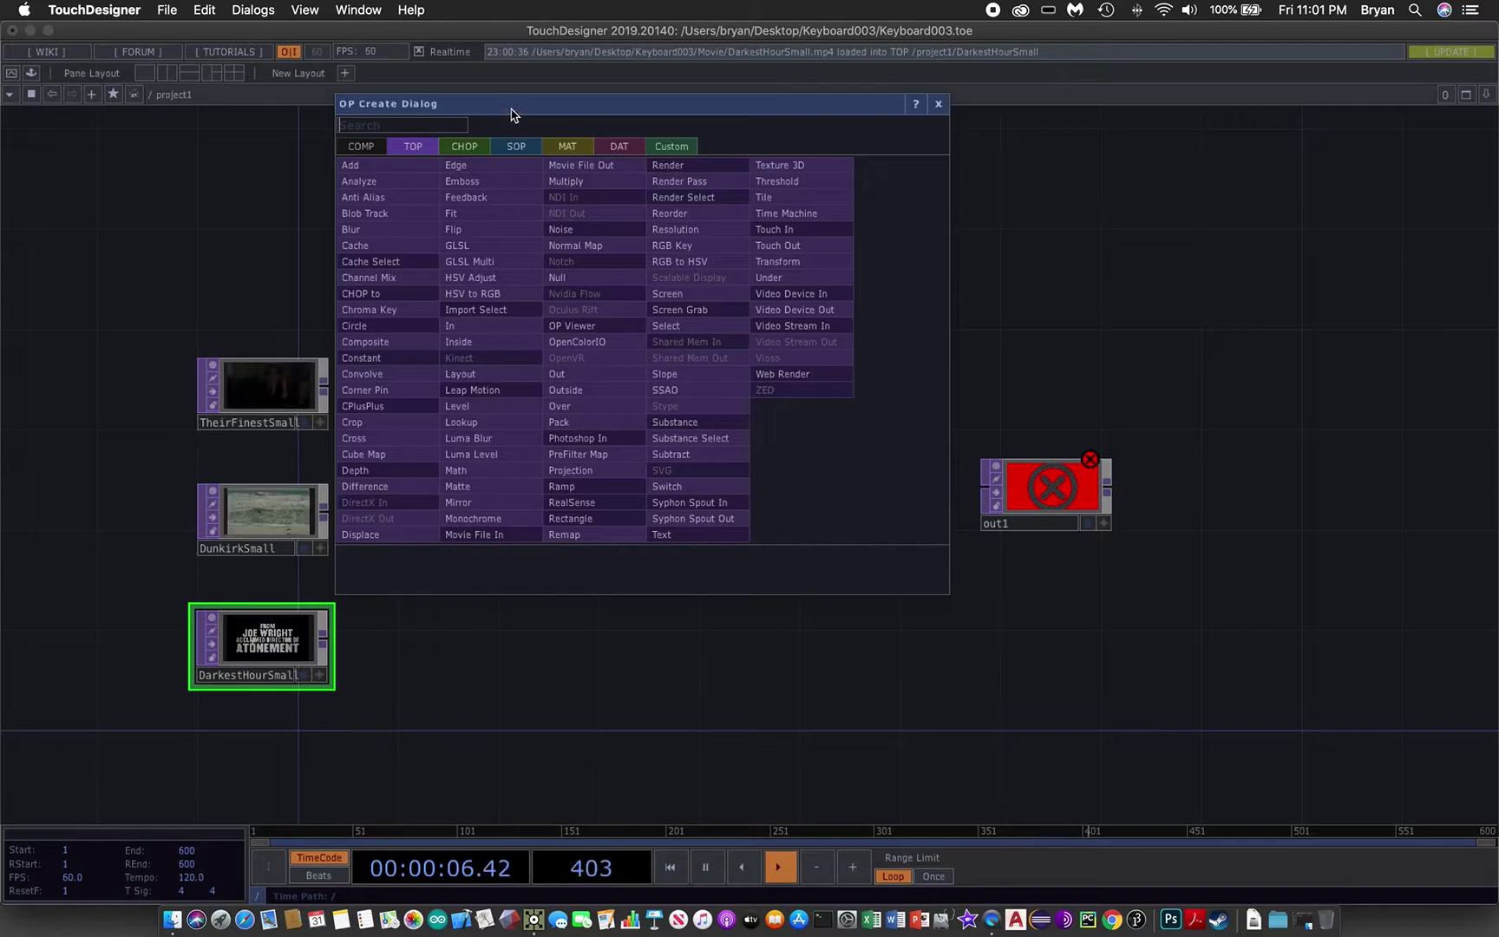
pyautogui.moveTo(512, 116); pyautogui.dragTo(743, 134)
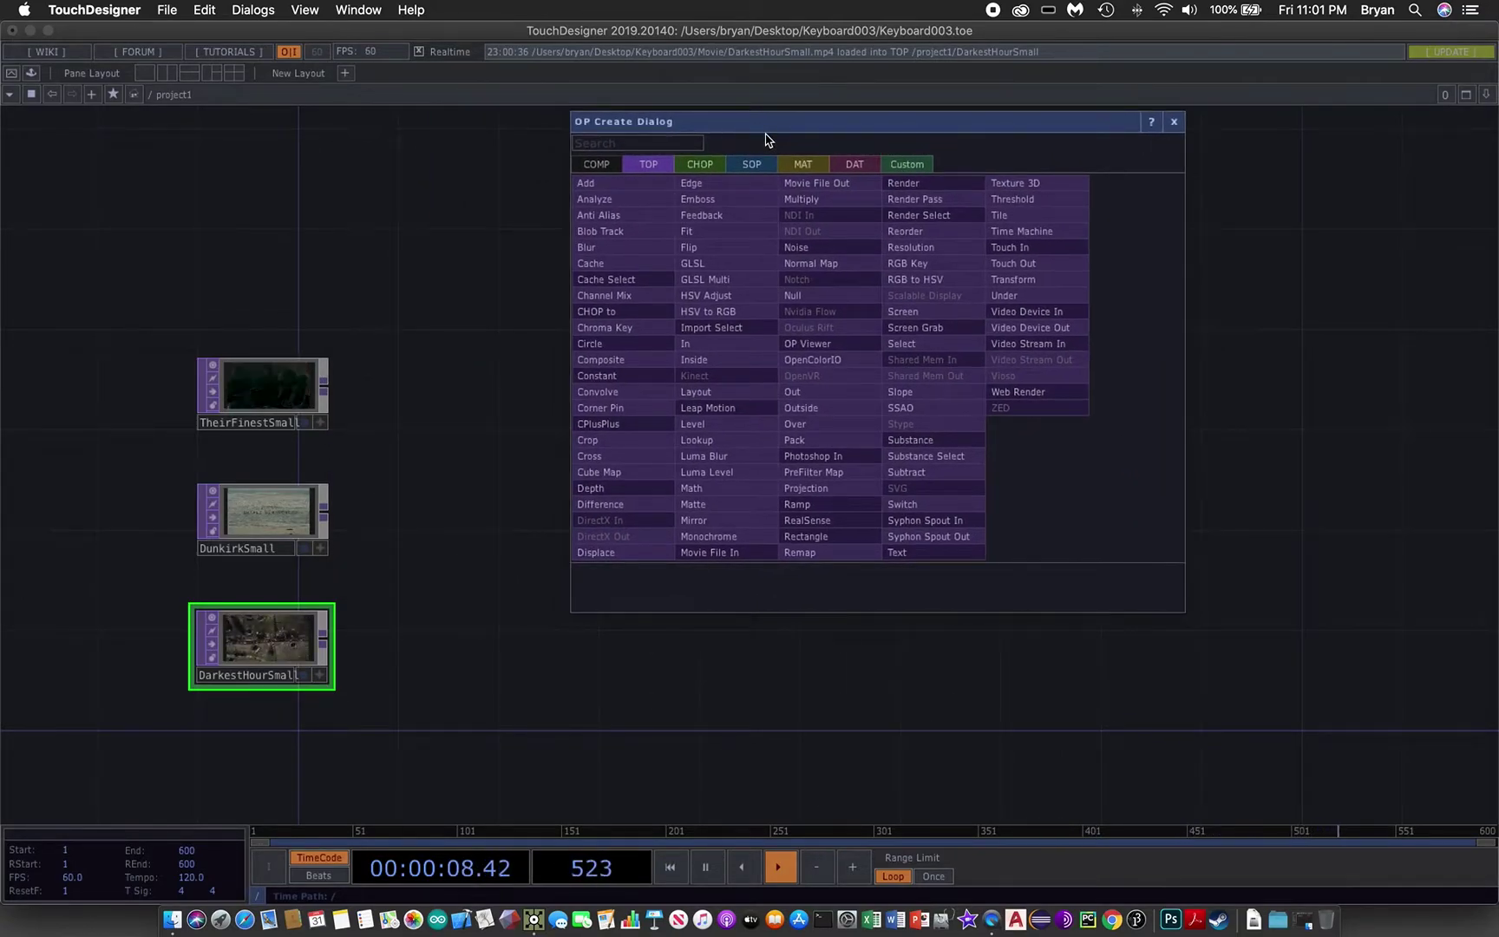
pyautogui.click(637, 382)
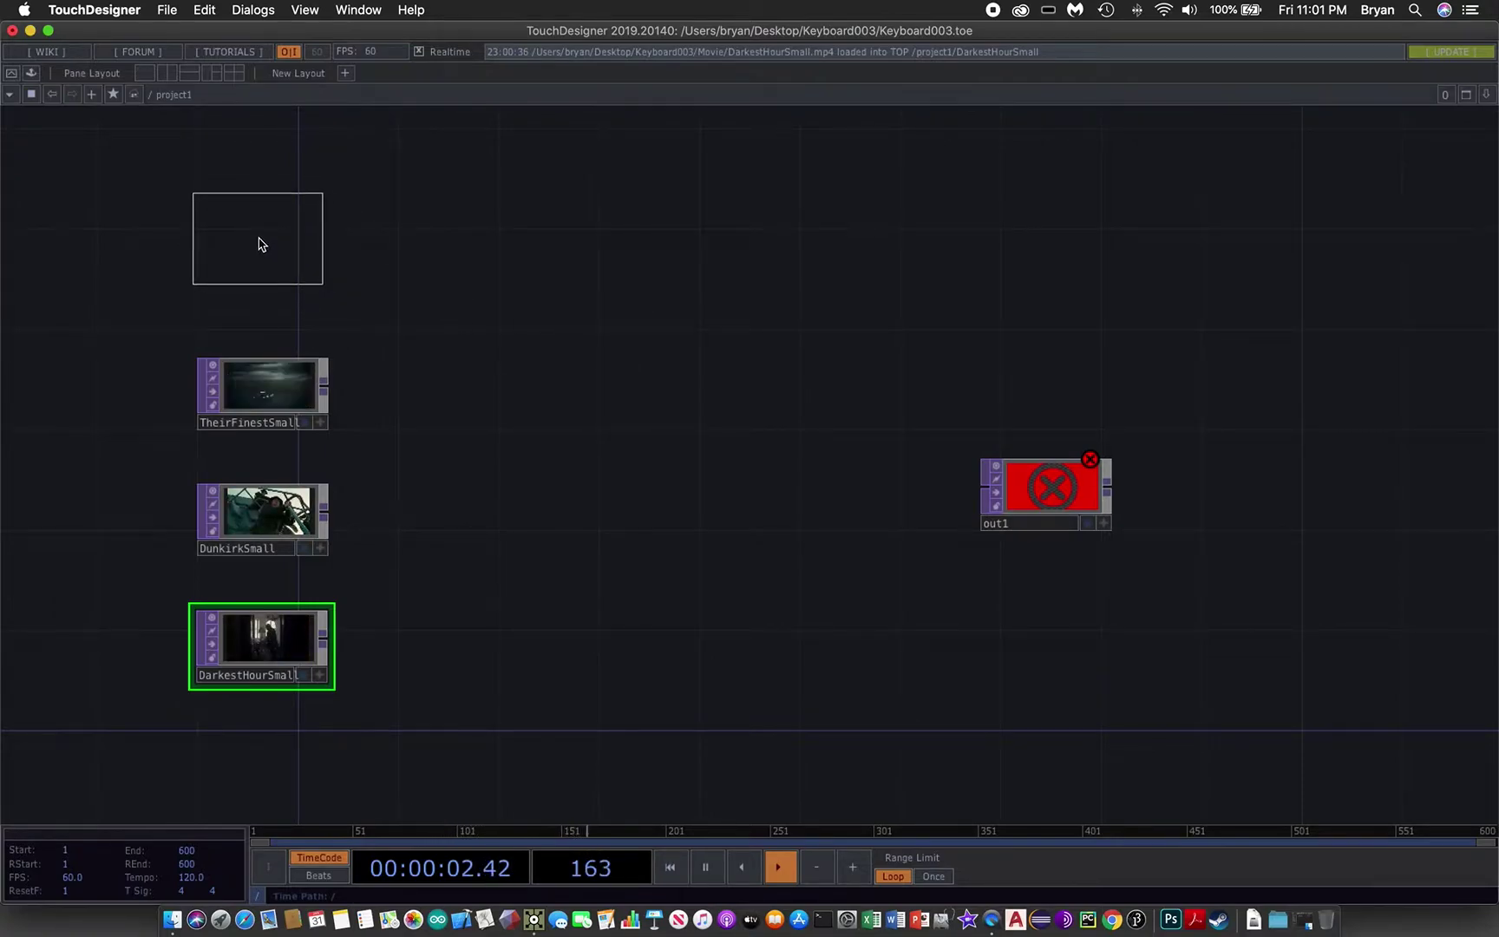
pyautogui.click(258, 244)
pyautogui.scroll(4, 529, 321)
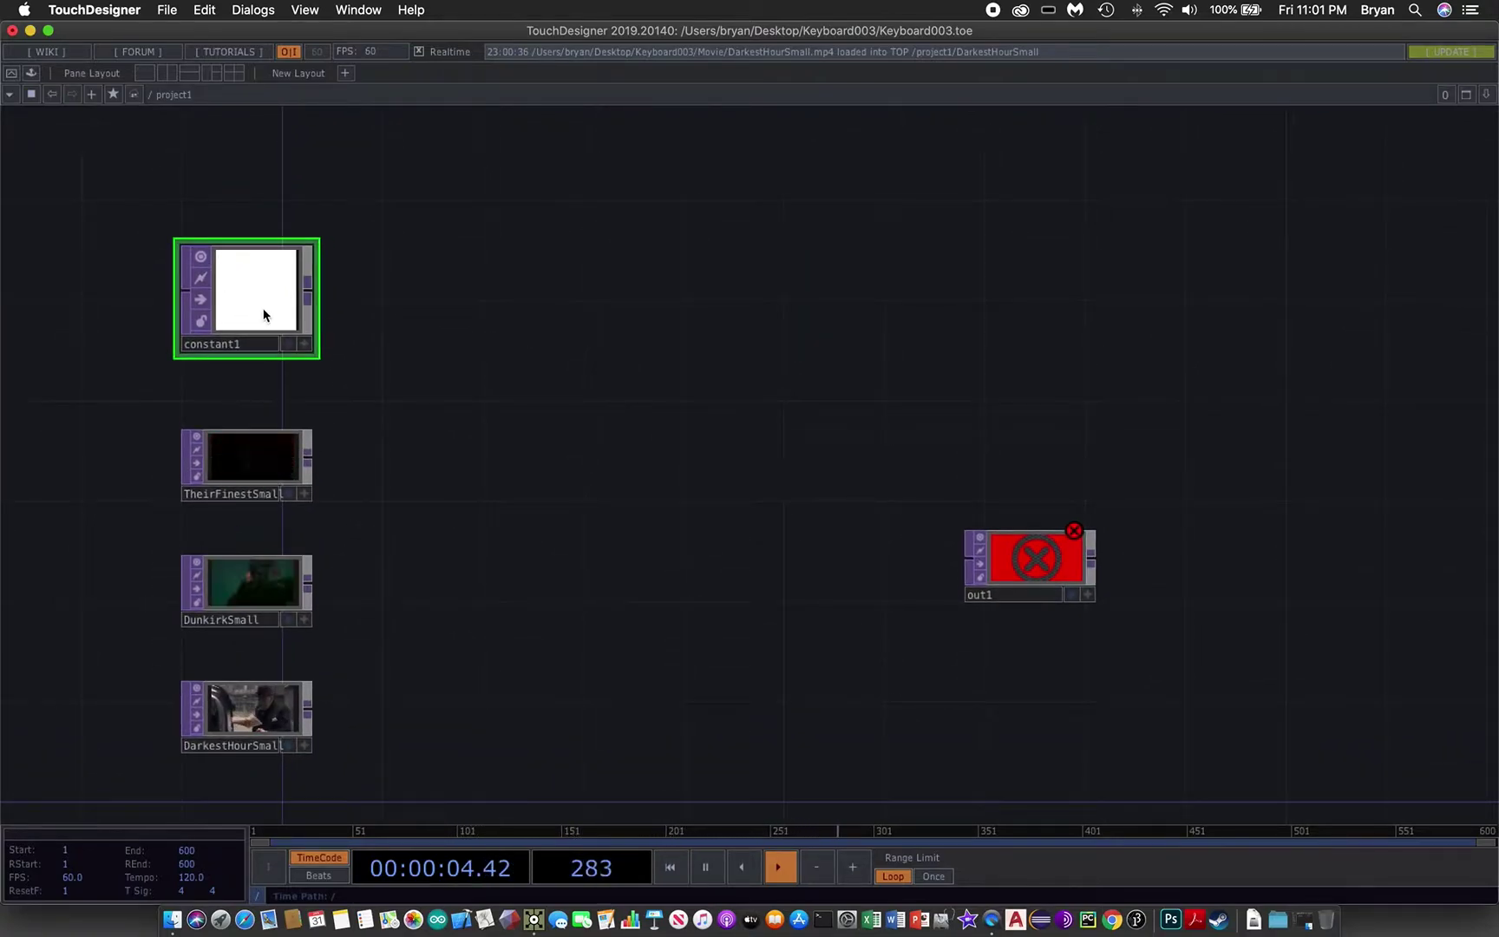
# Set constant1's colour to black (0, 0, 0).
pyautogui.press('p')
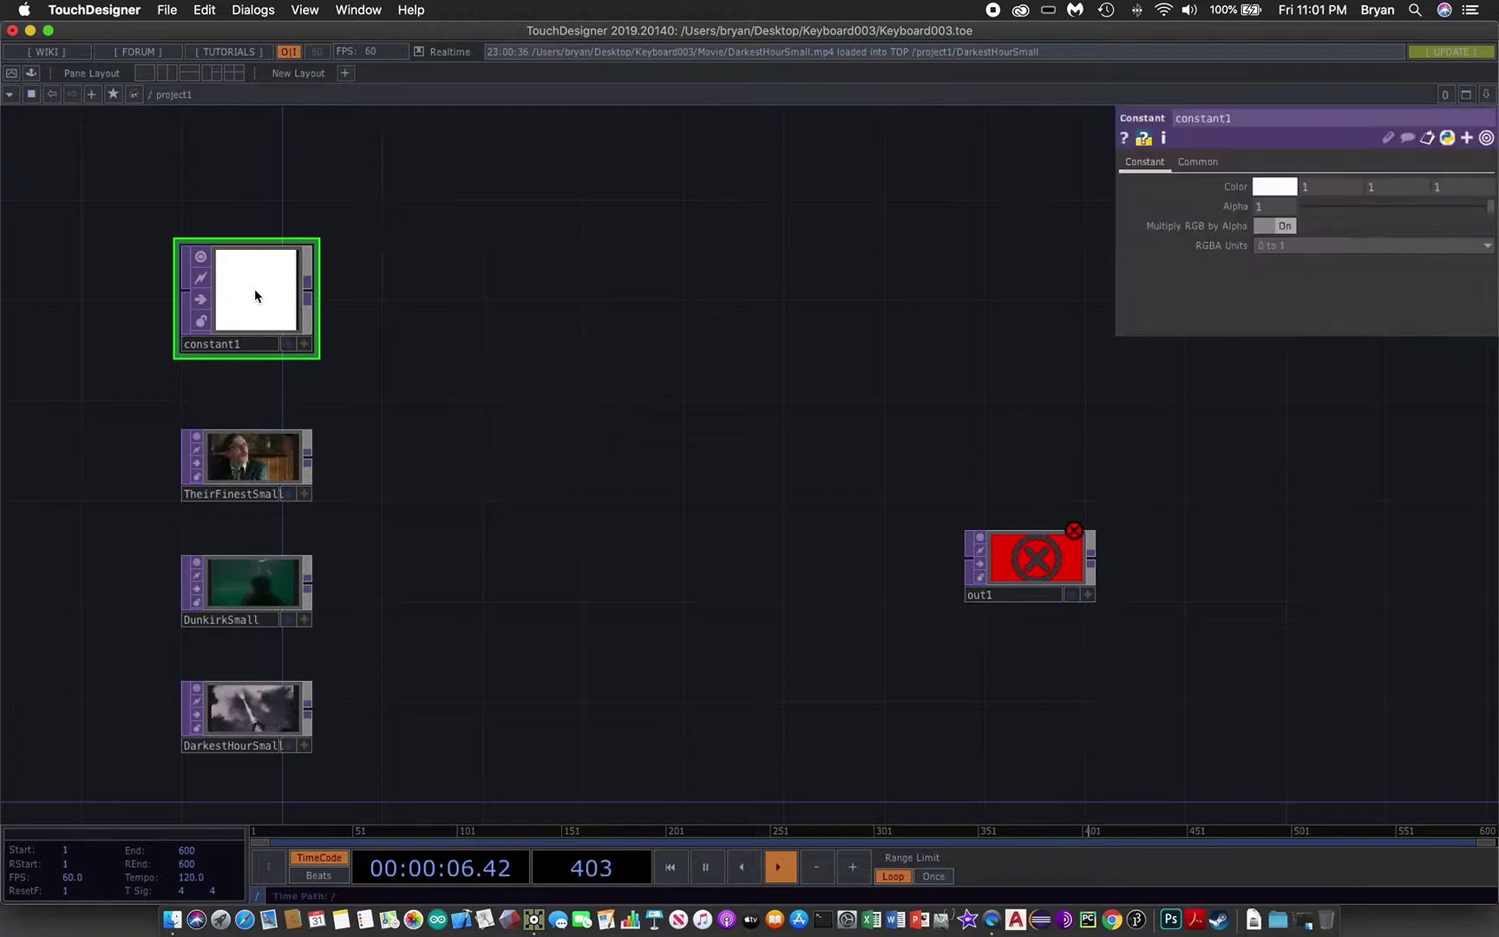
pyautogui.moveTo(578, 262); pyautogui.dragTo(659, 271)
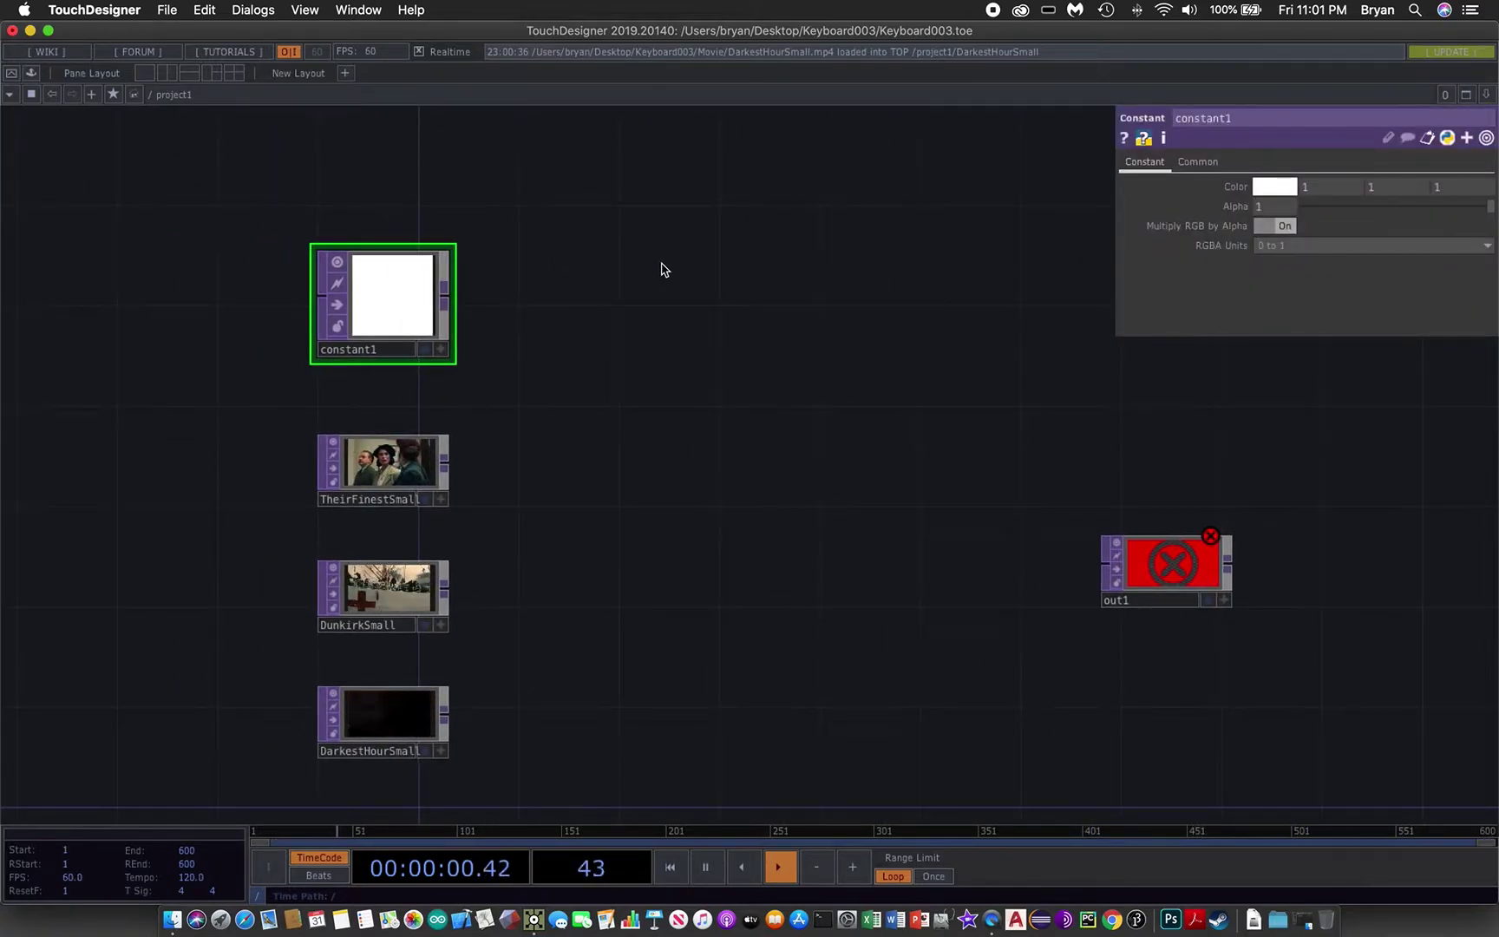
pyautogui.click(1259, 186)
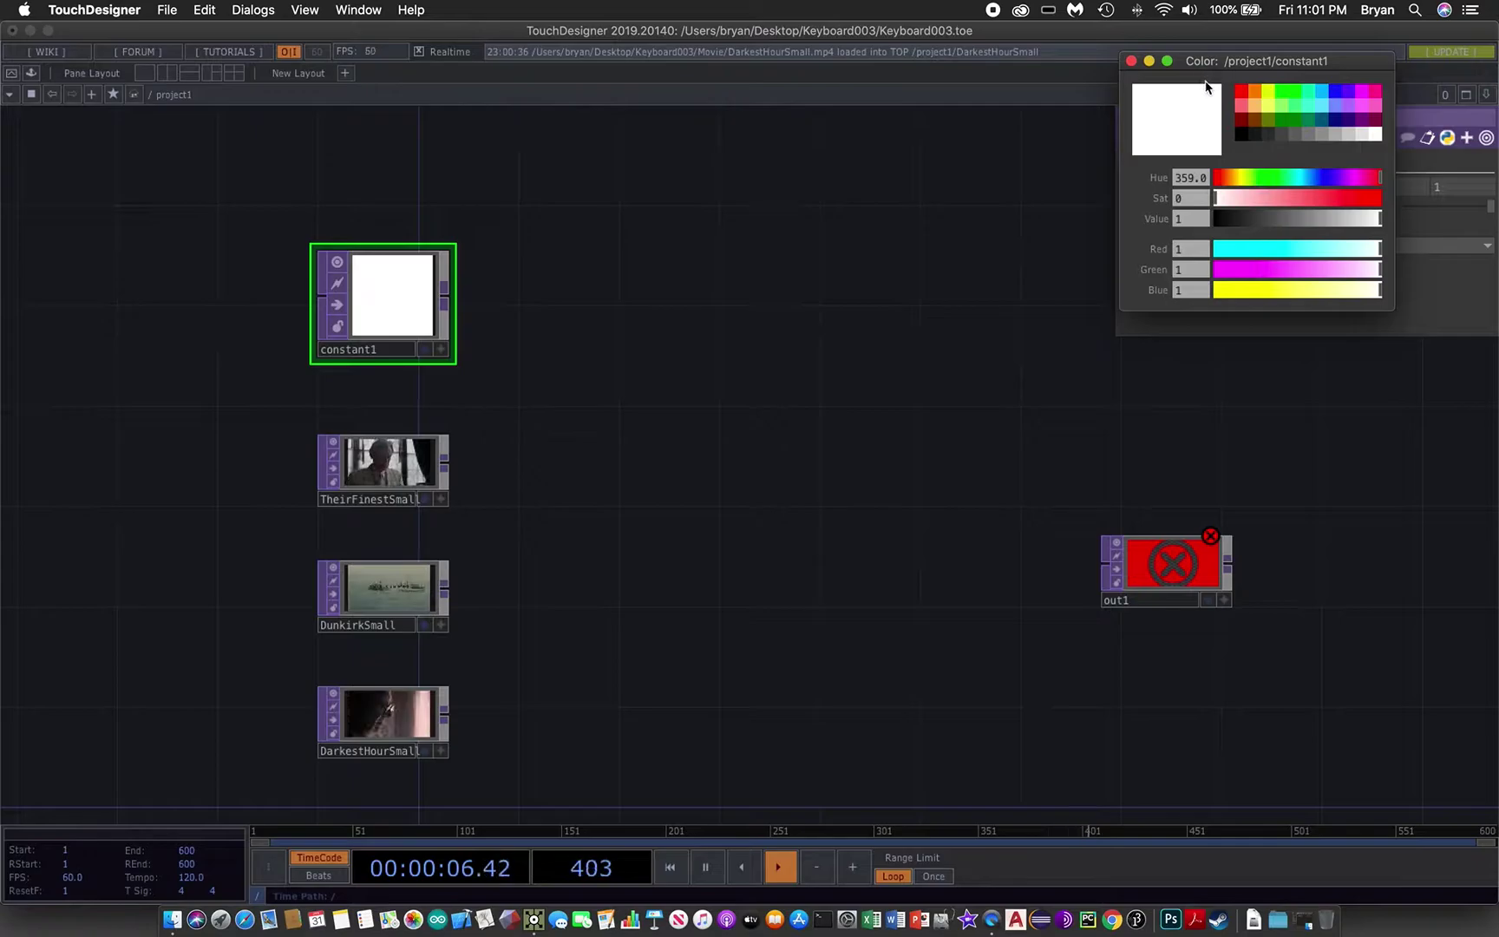
pyautogui.click(1243, 136)
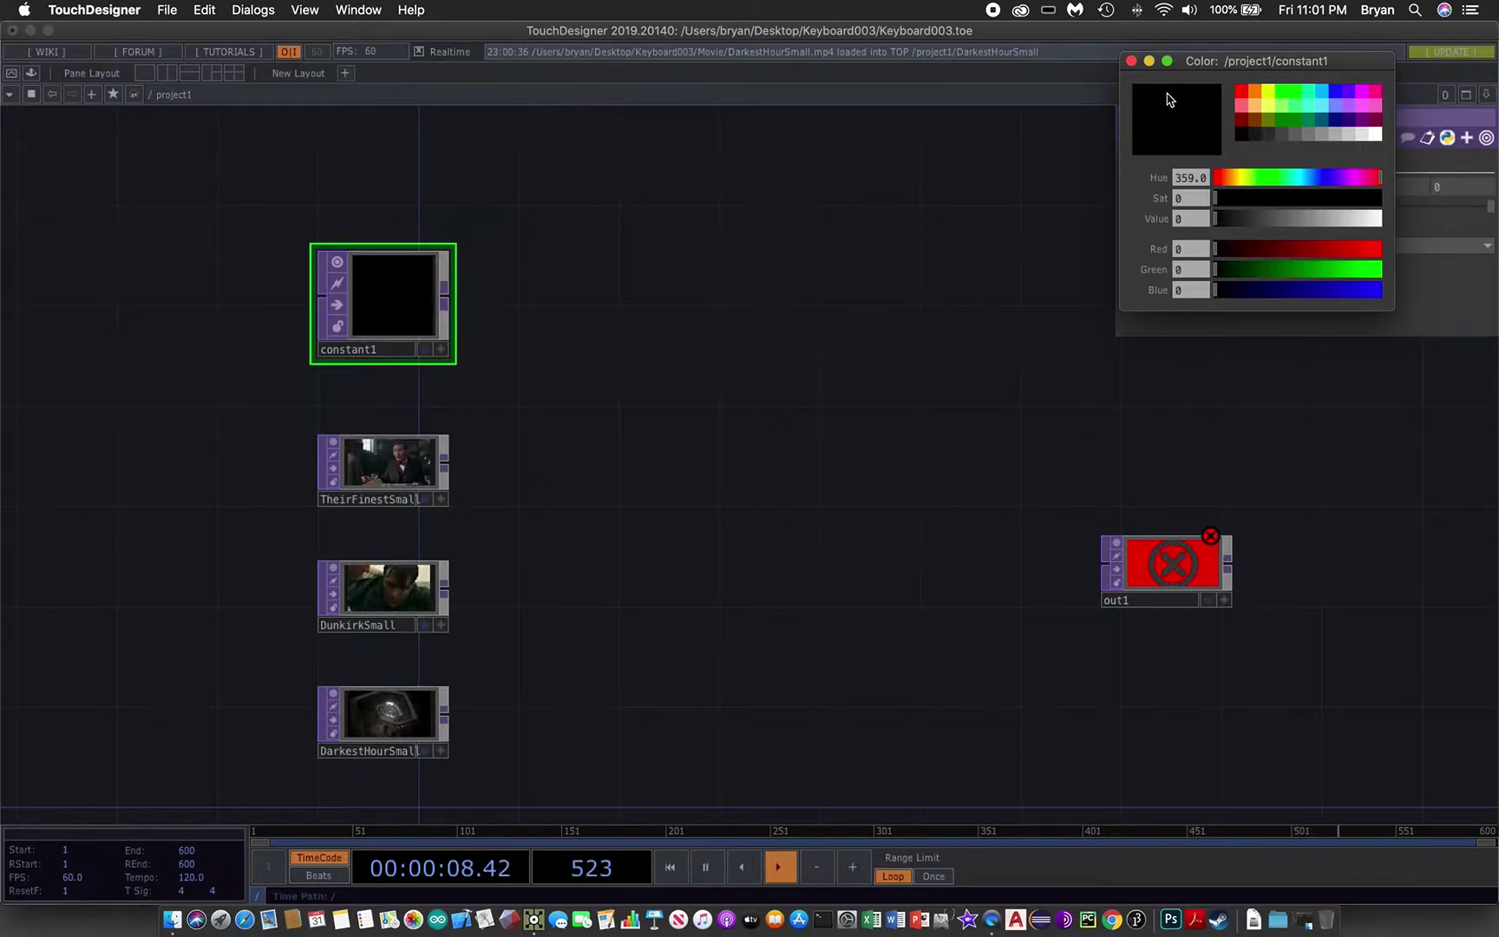
pyautogui.click(1131, 61)
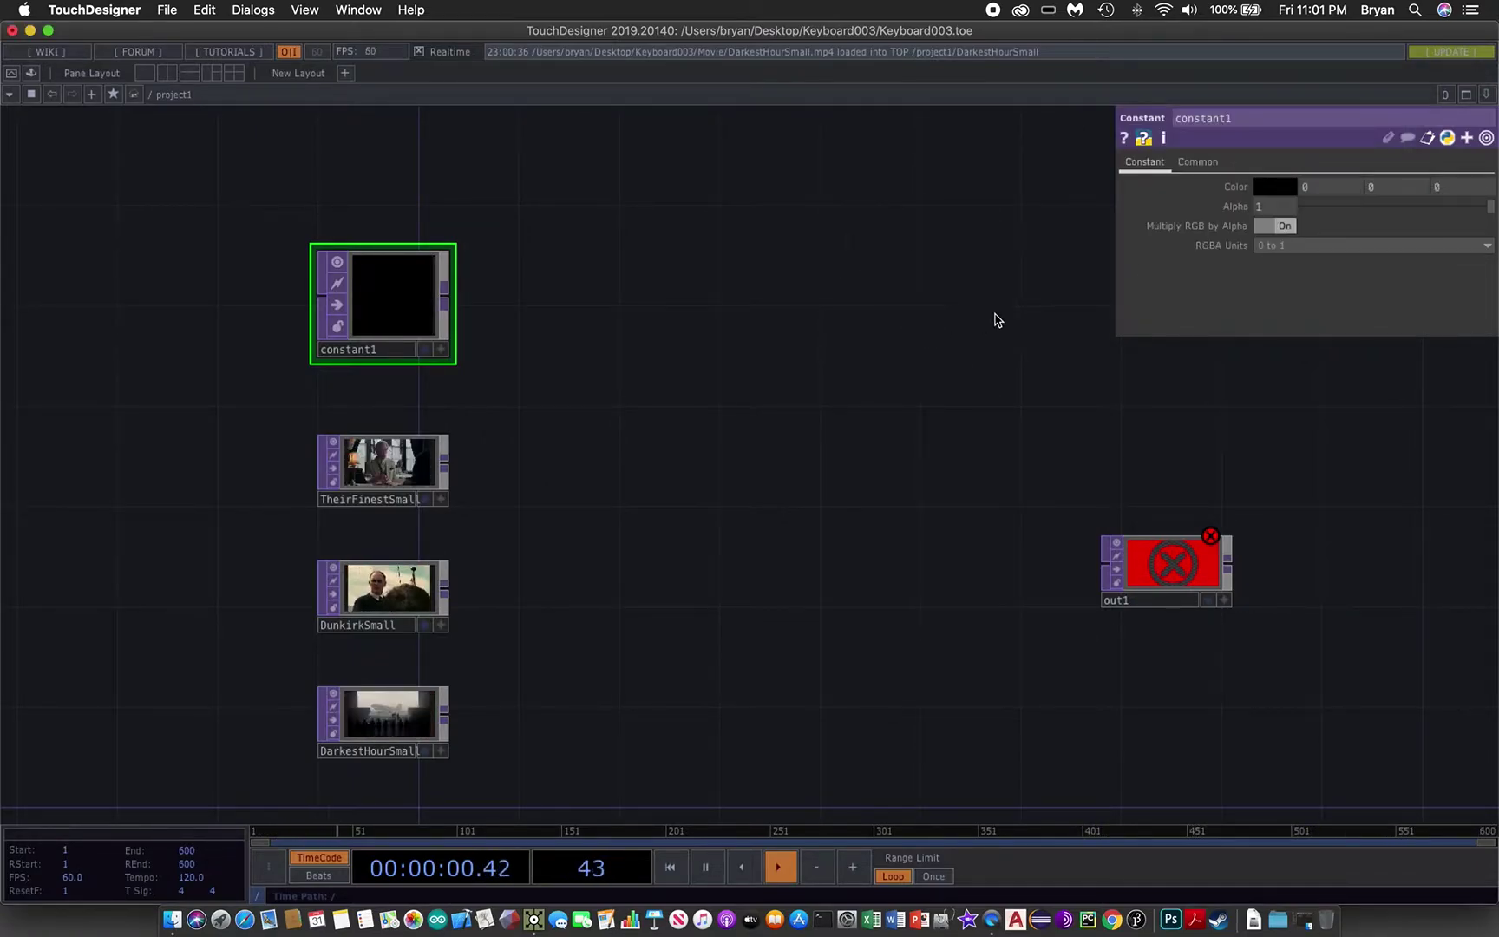
# Set constant1's Output Resolution to Custom Resolution using the 1280x720 preset.
pyautogui.click(1200, 163)
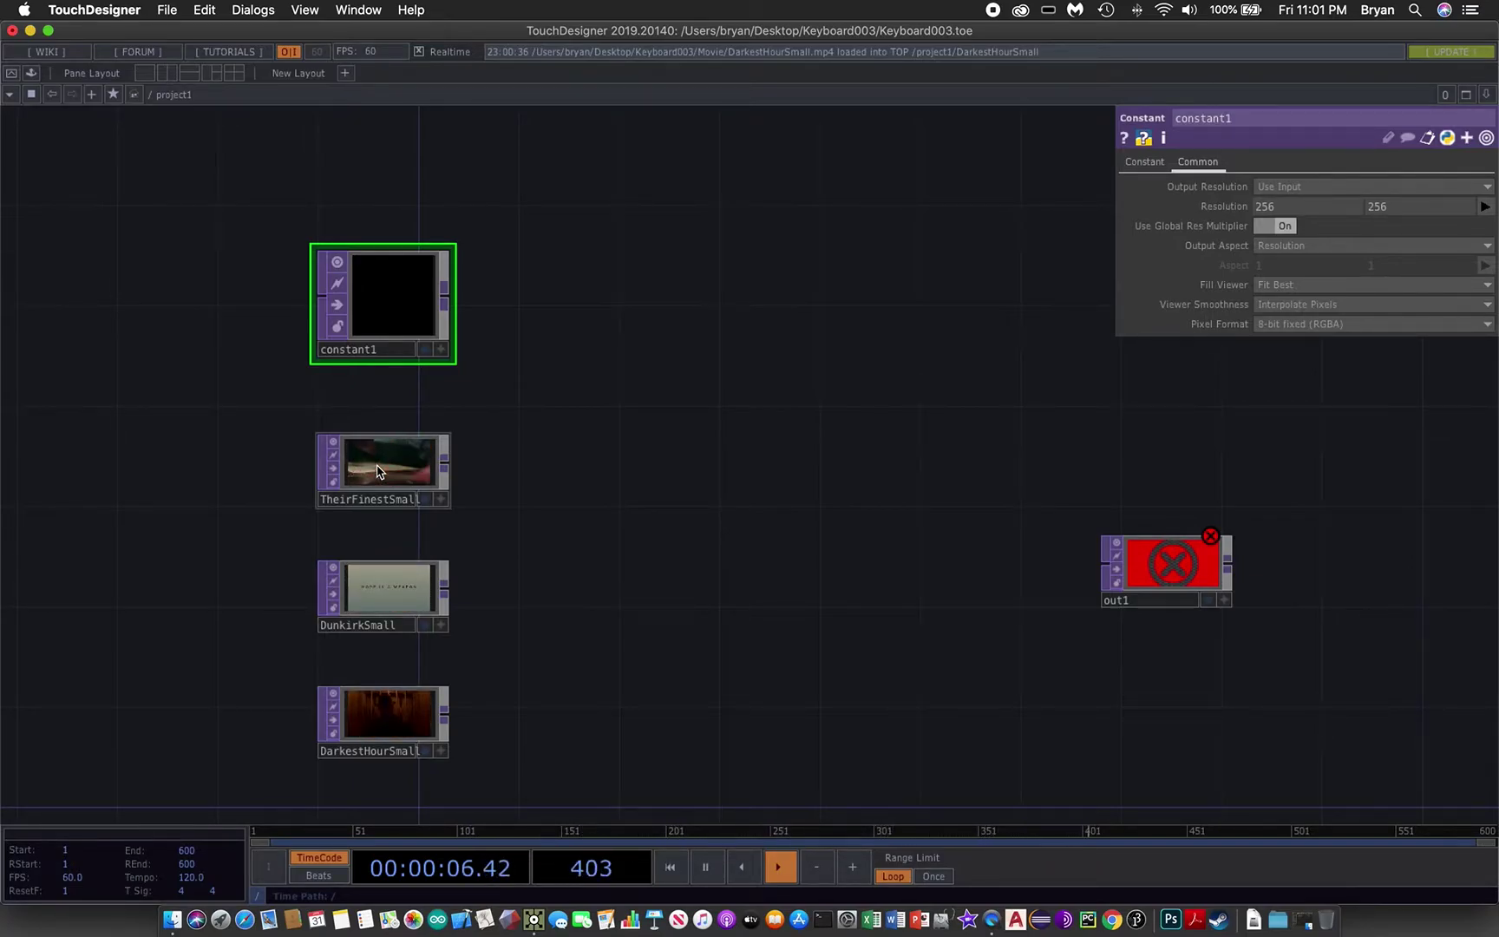
pyautogui.click(1486, 188)
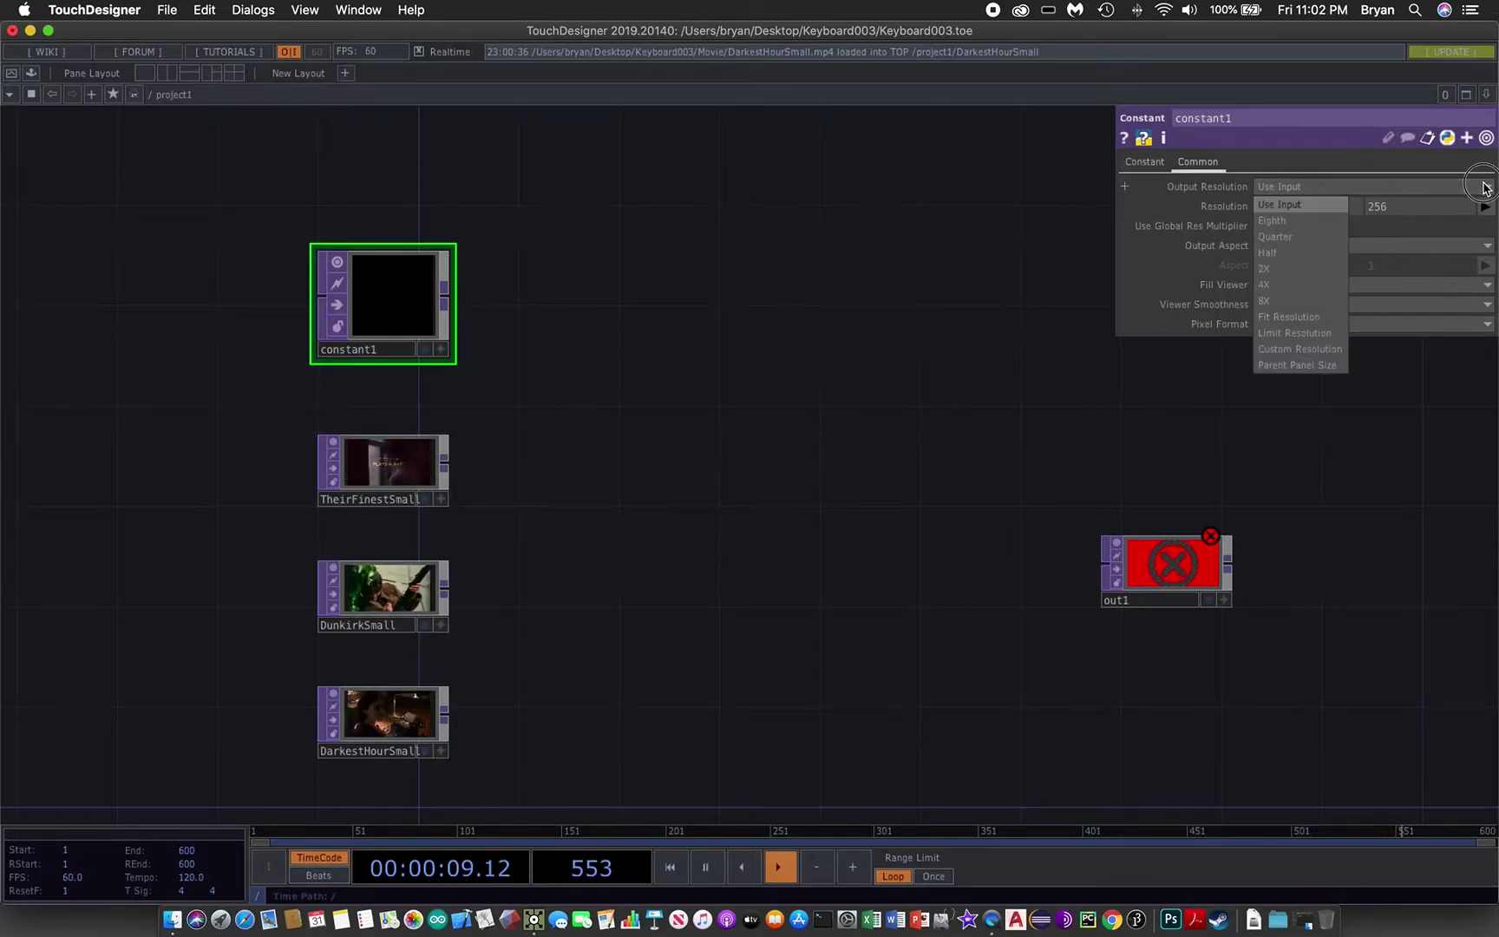
pyautogui.click(1302, 349)
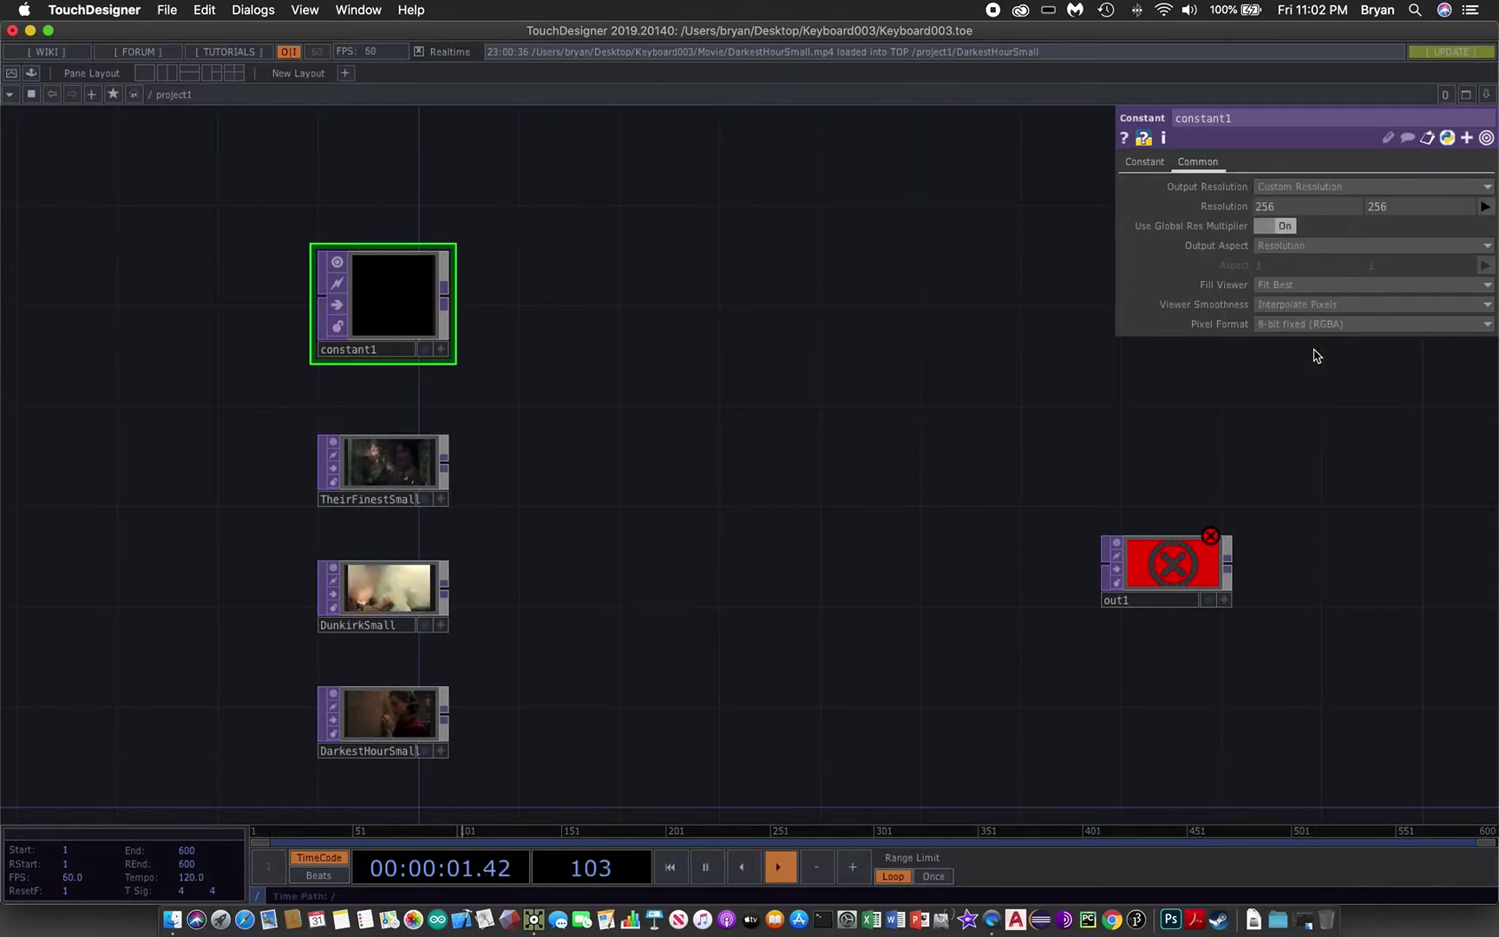
pyautogui.click(1484, 209)
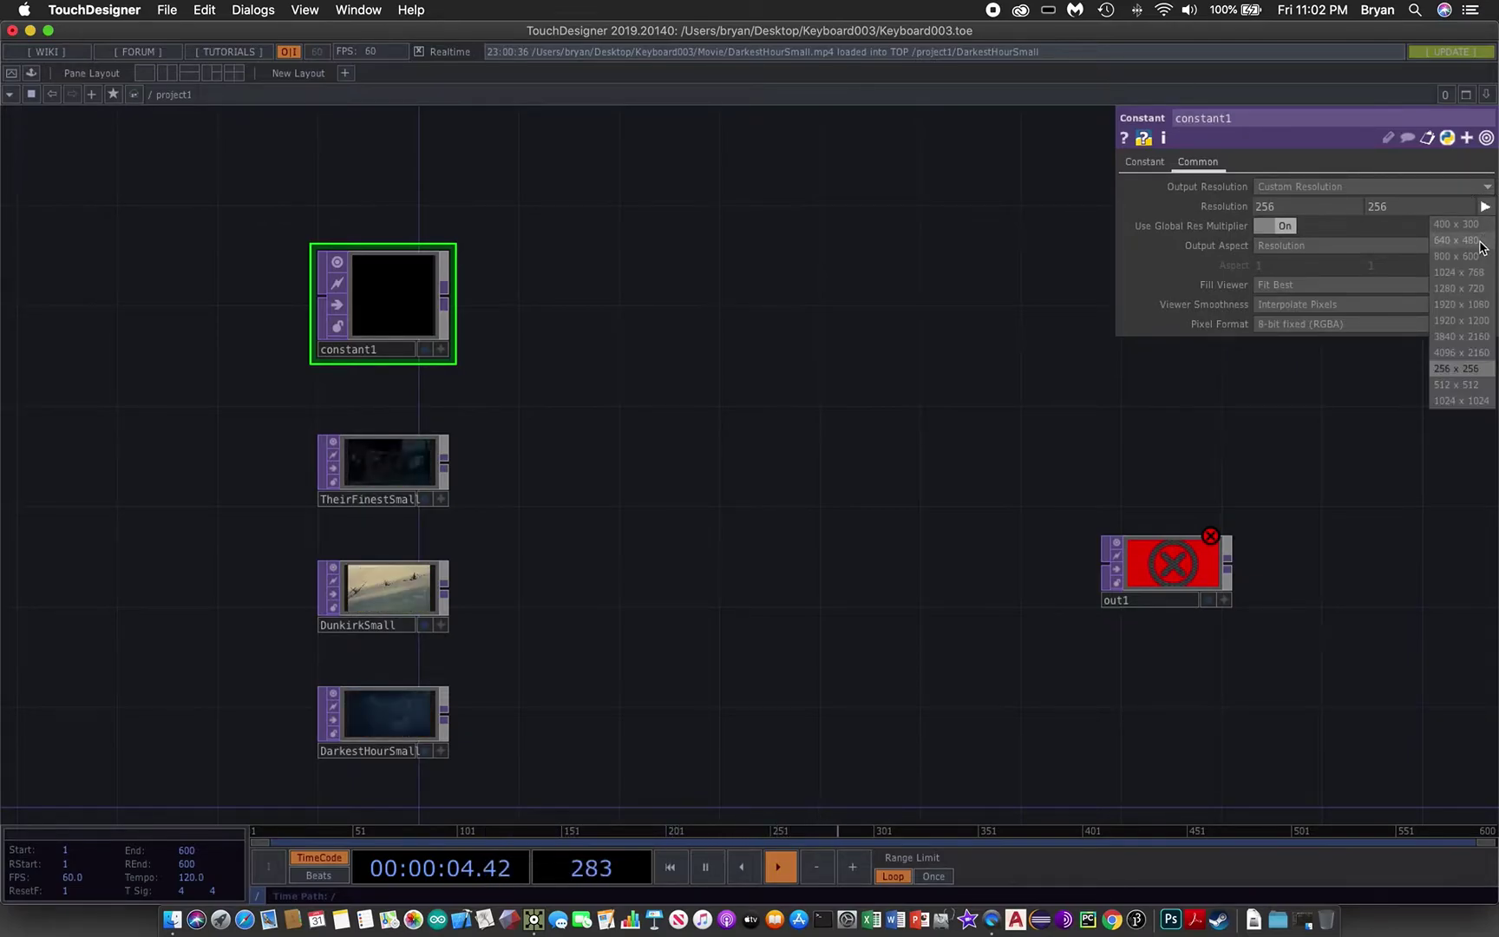
pyautogui.click(1474, 288)
pyautogui.moveTo(857, 465); pyautogui.dragTo(886, 425)
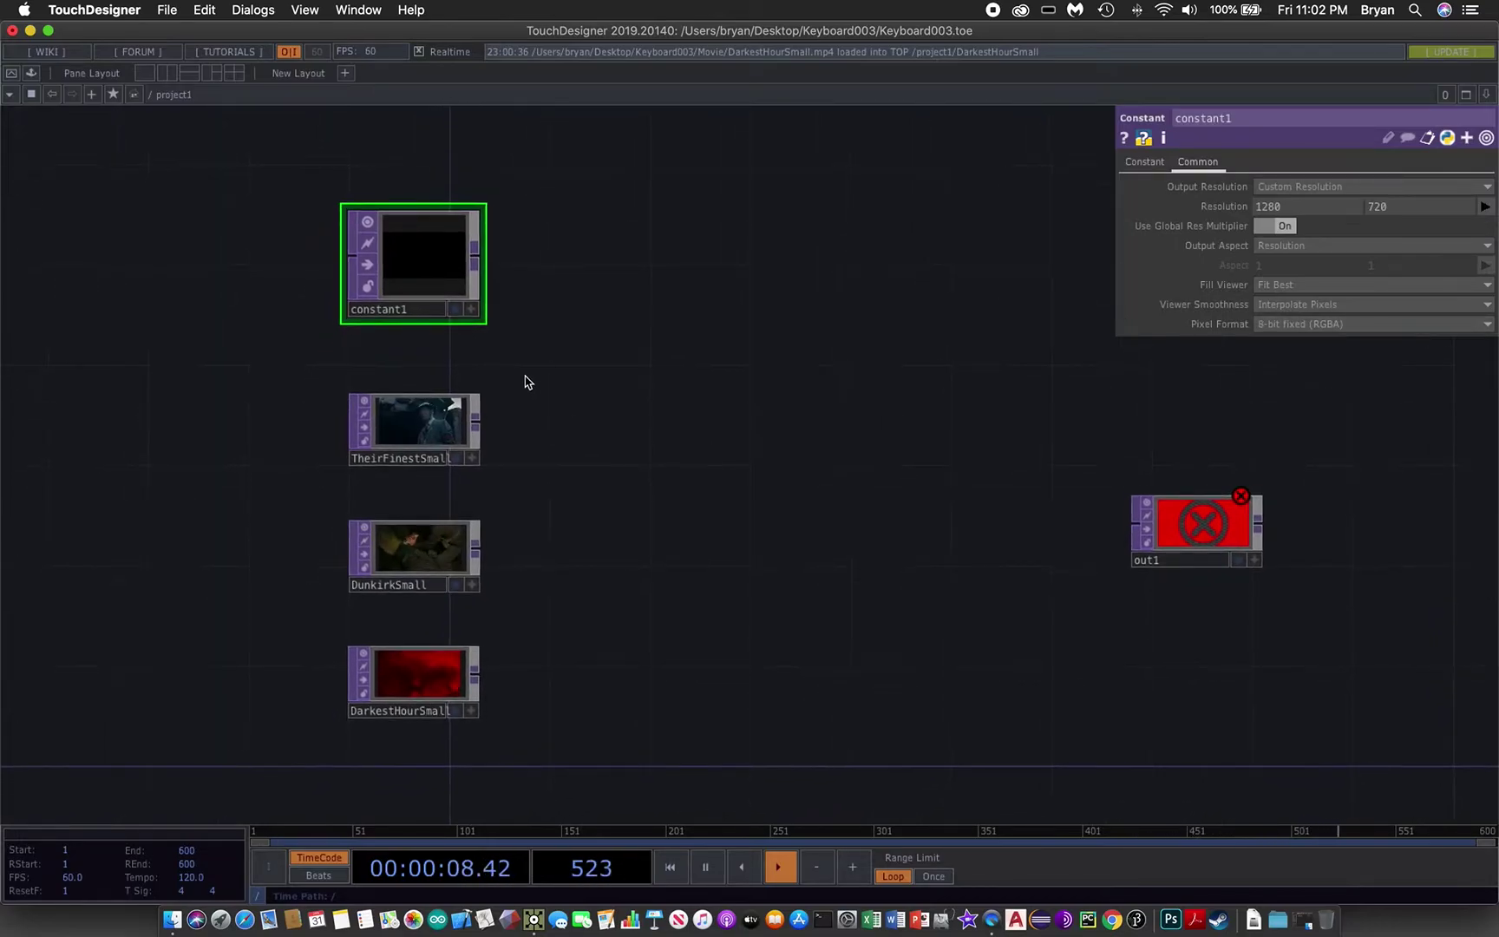
pyautogui.click(484, 318)
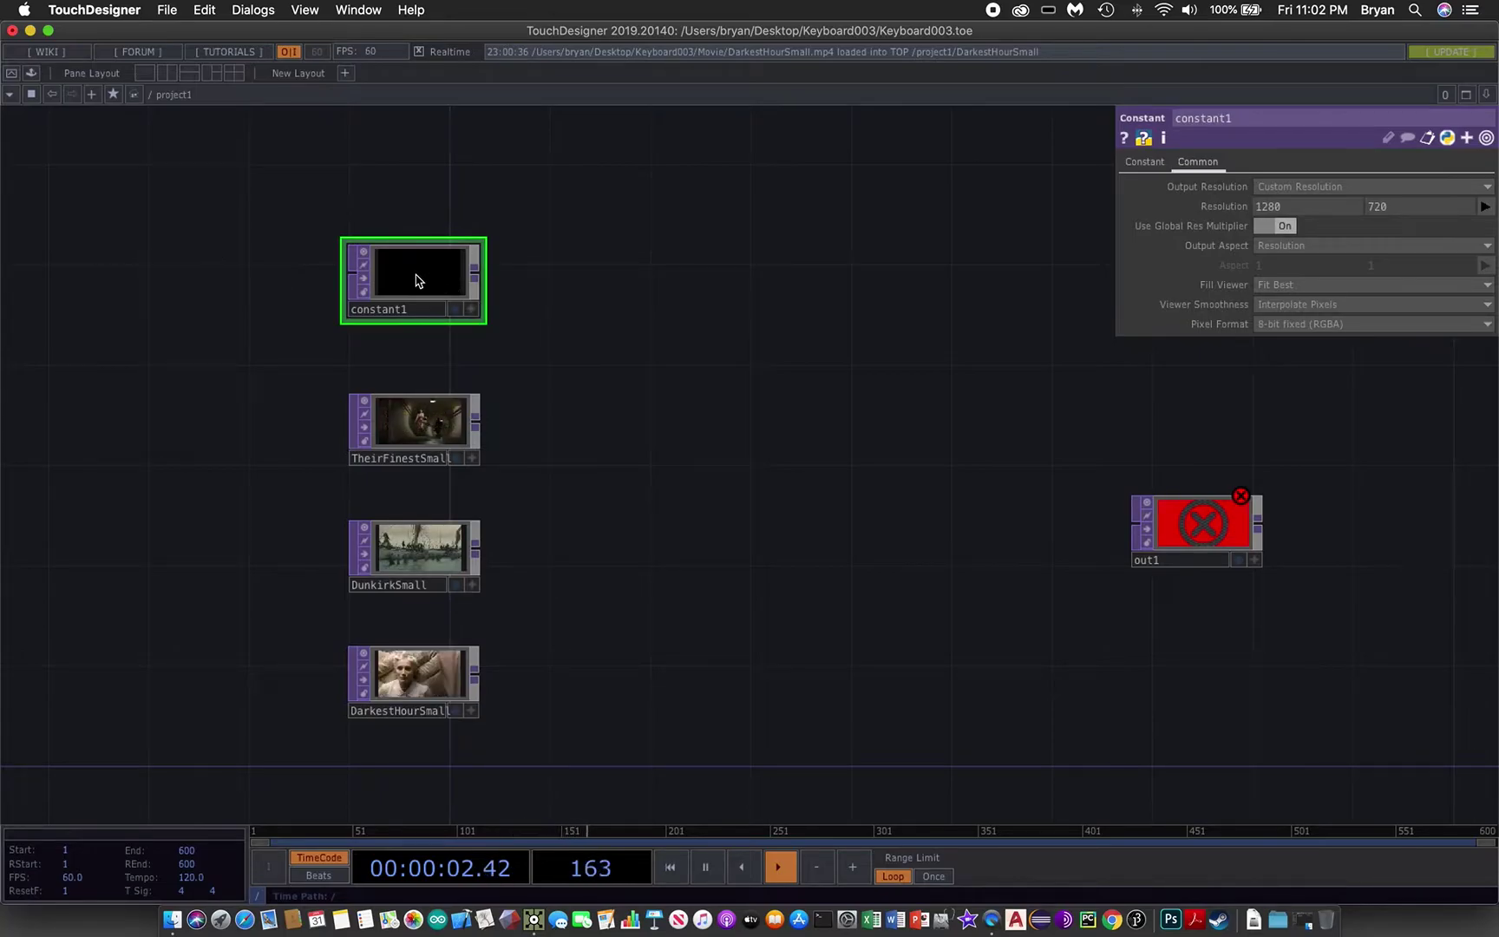
# Check the three trailer nodes, then save the project, producing Keyboard003.1.toe.
pyautogui.click(403, 458)
pyautogui.click(403, 588)
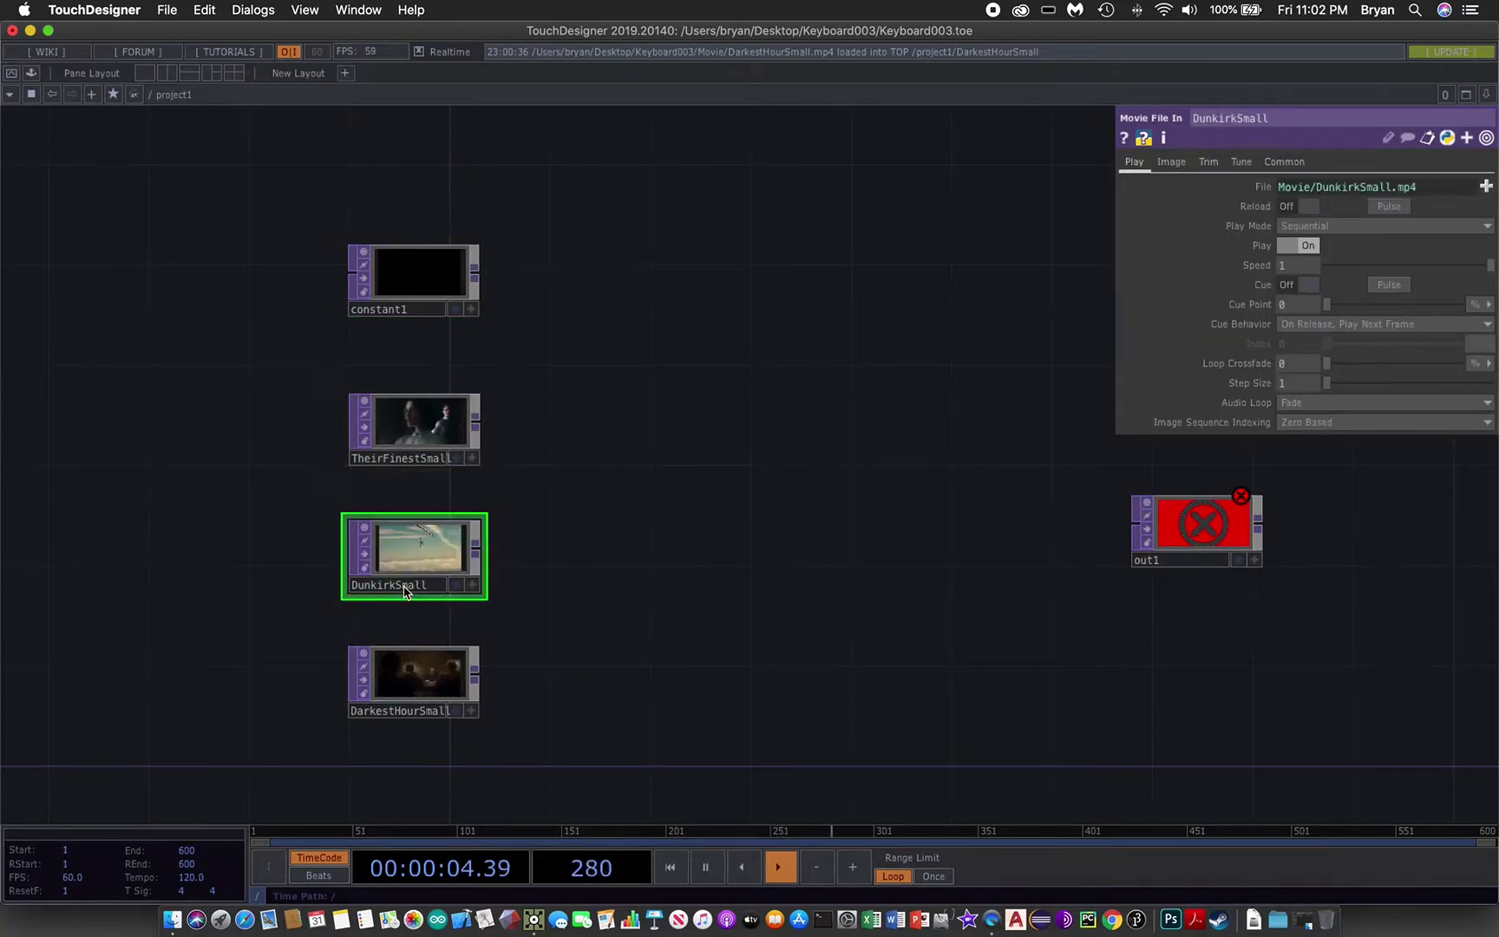
pyautogui.click(401, 711)
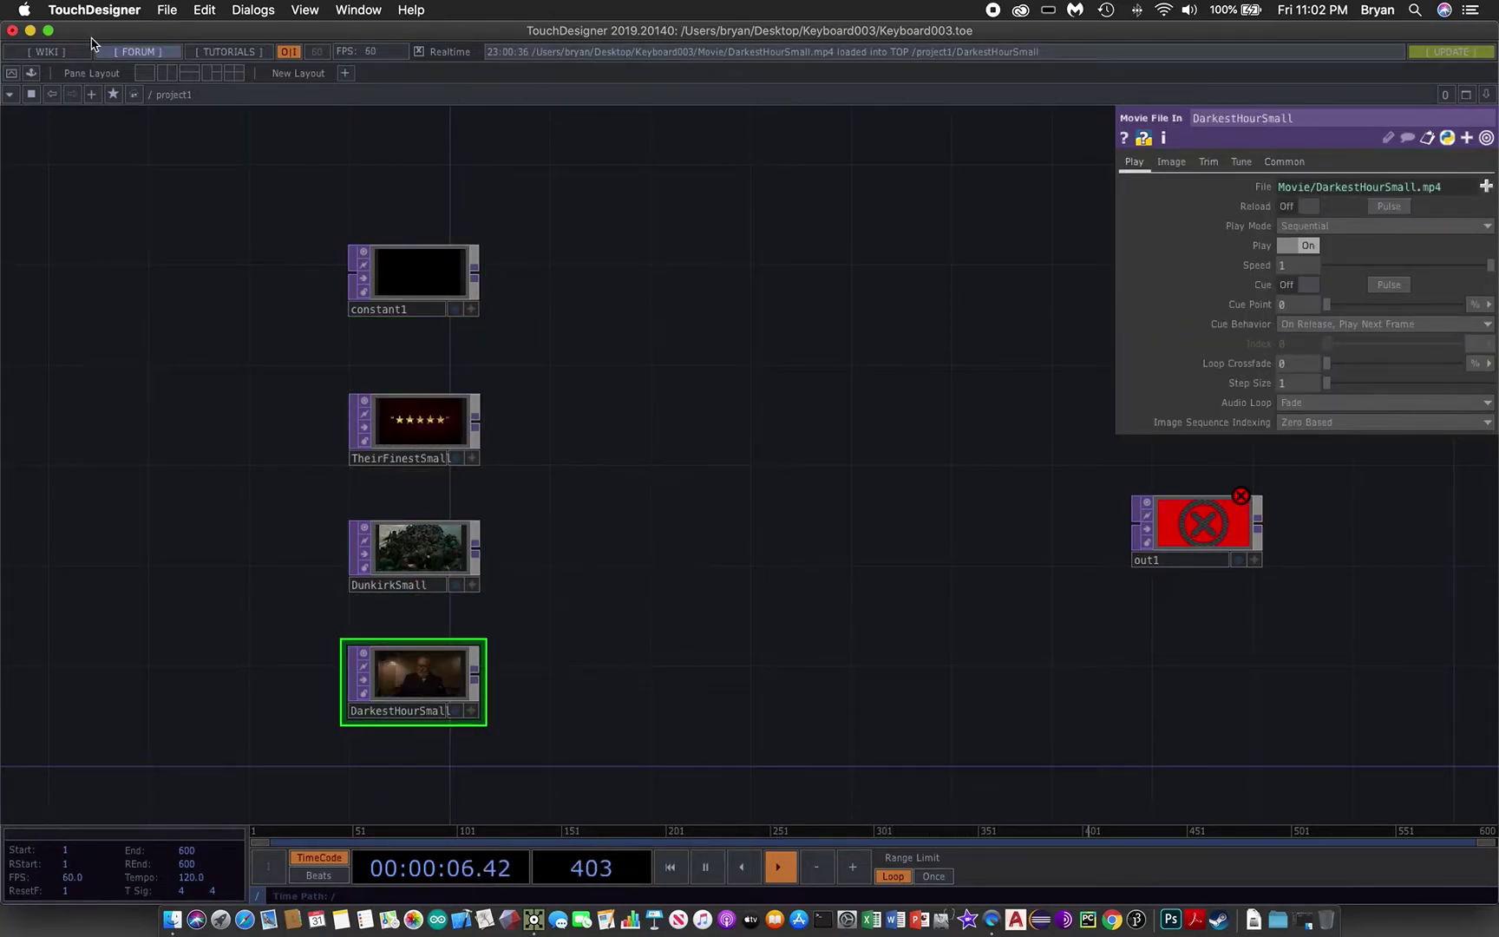
pyautogui.click(166, 9)
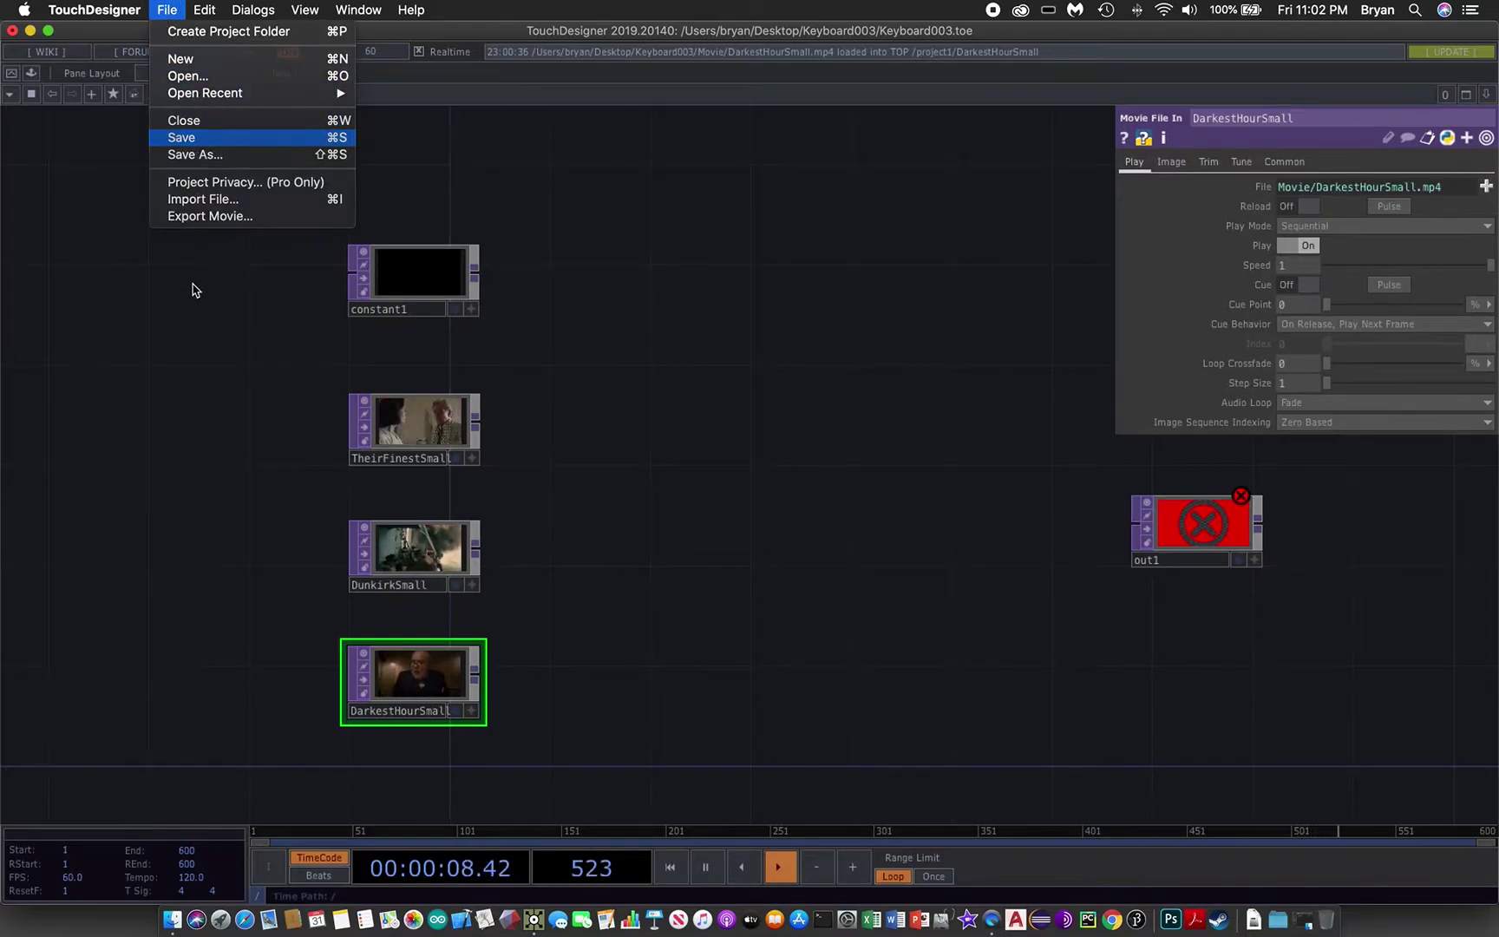
pyautogui.press('super+s')
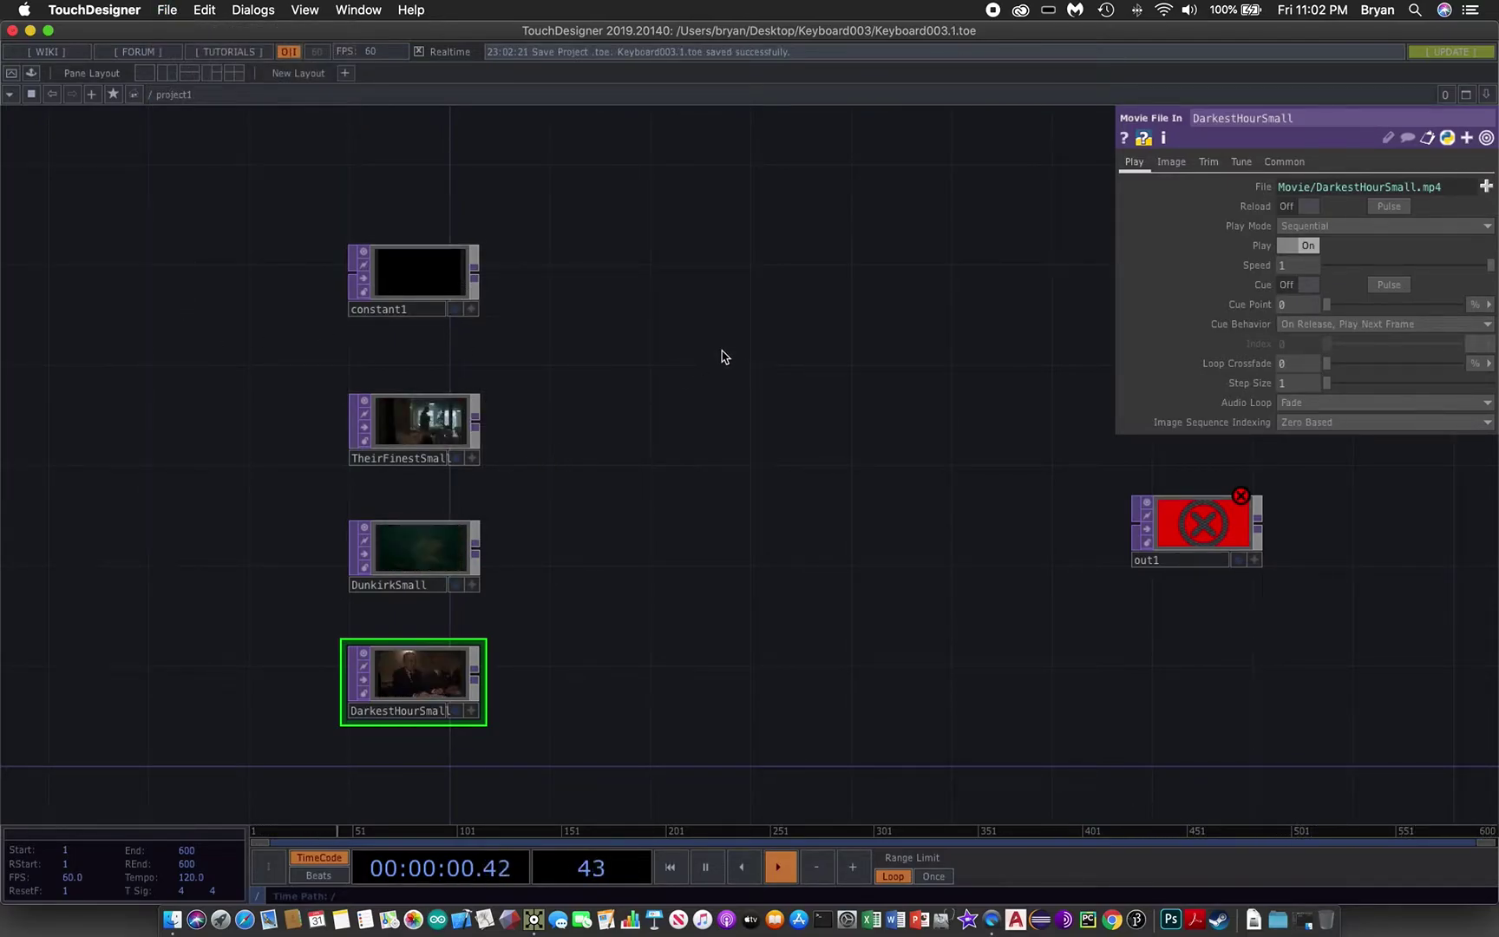
pyautogui.moveTo(723, 356); pyautogui.dragTo(549, 351)
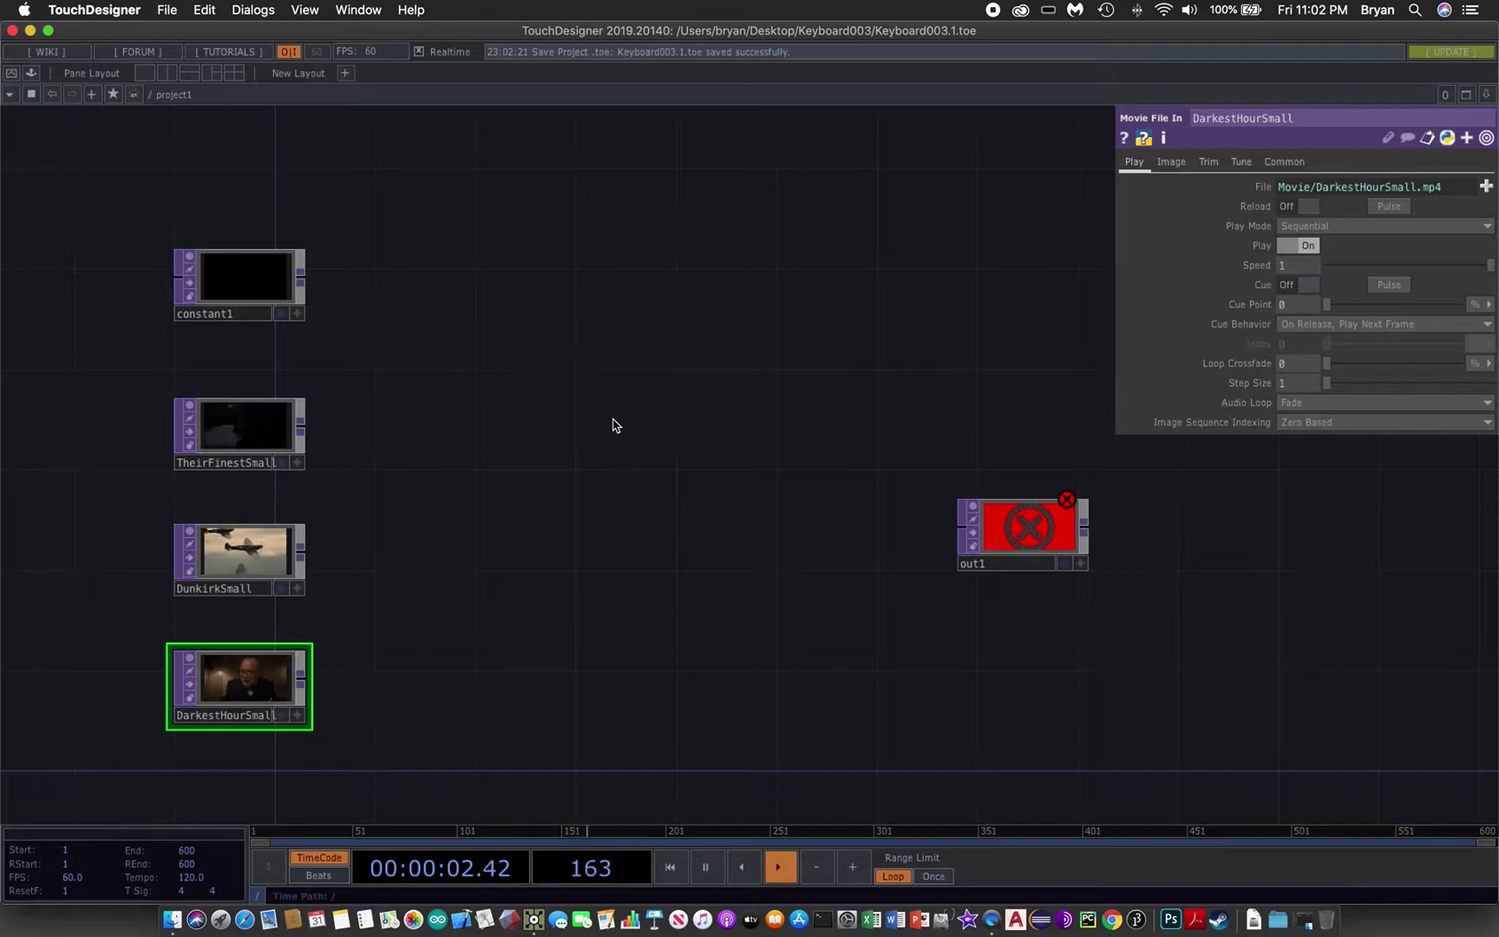
# Create a Switch TOP named switch1 near the top middle of the network.
pyautogui.press('Tab')
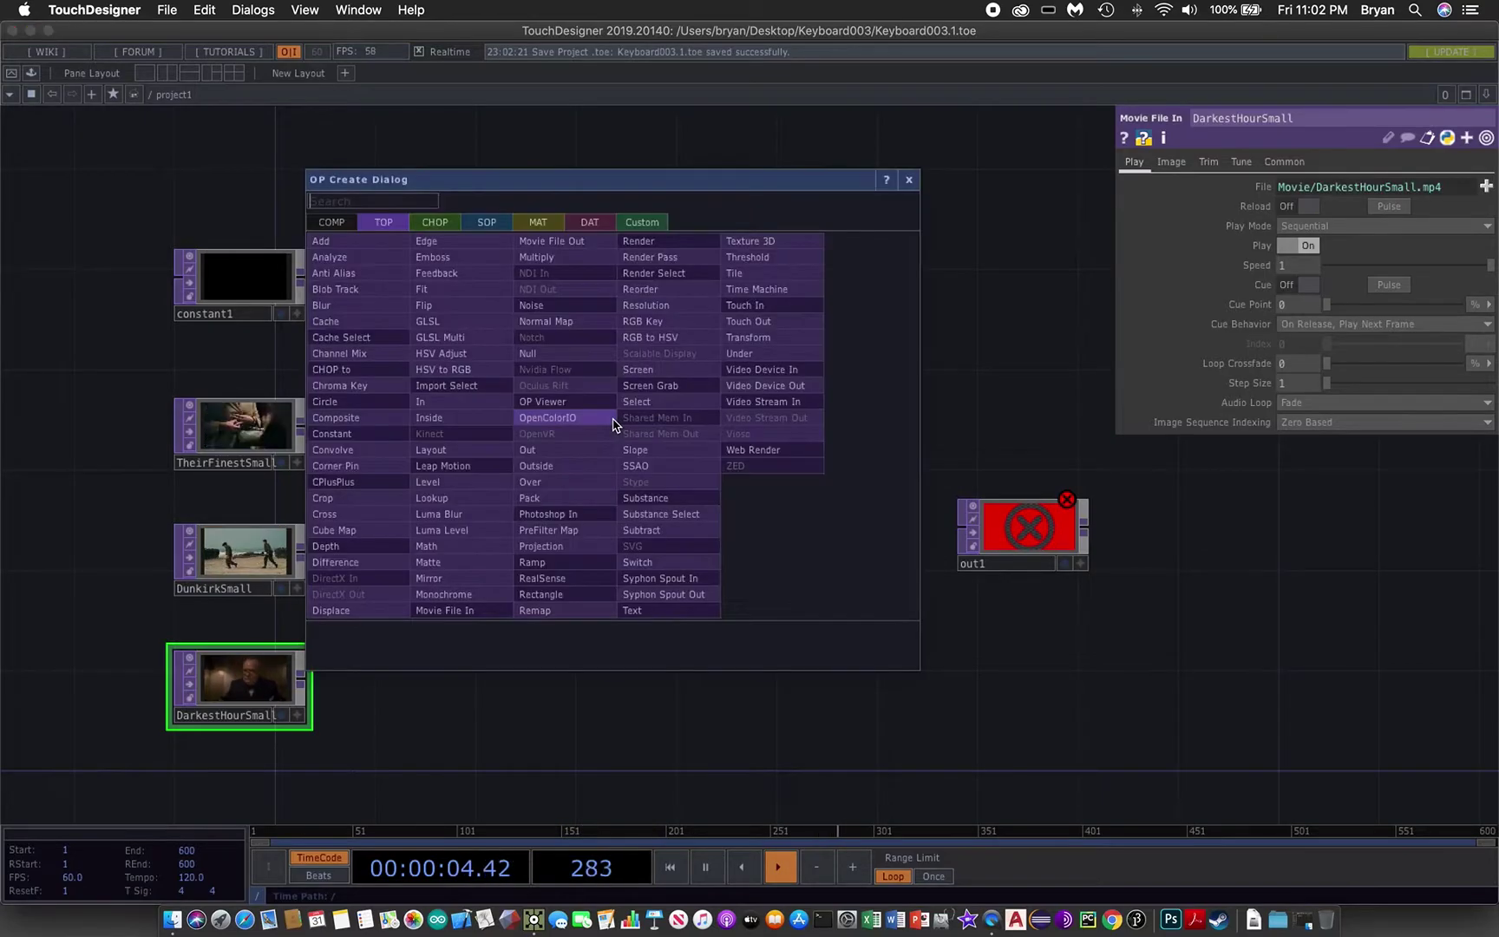
pyautogui.moveTo(512, 180); pyautogui.dragTo(639, 180)
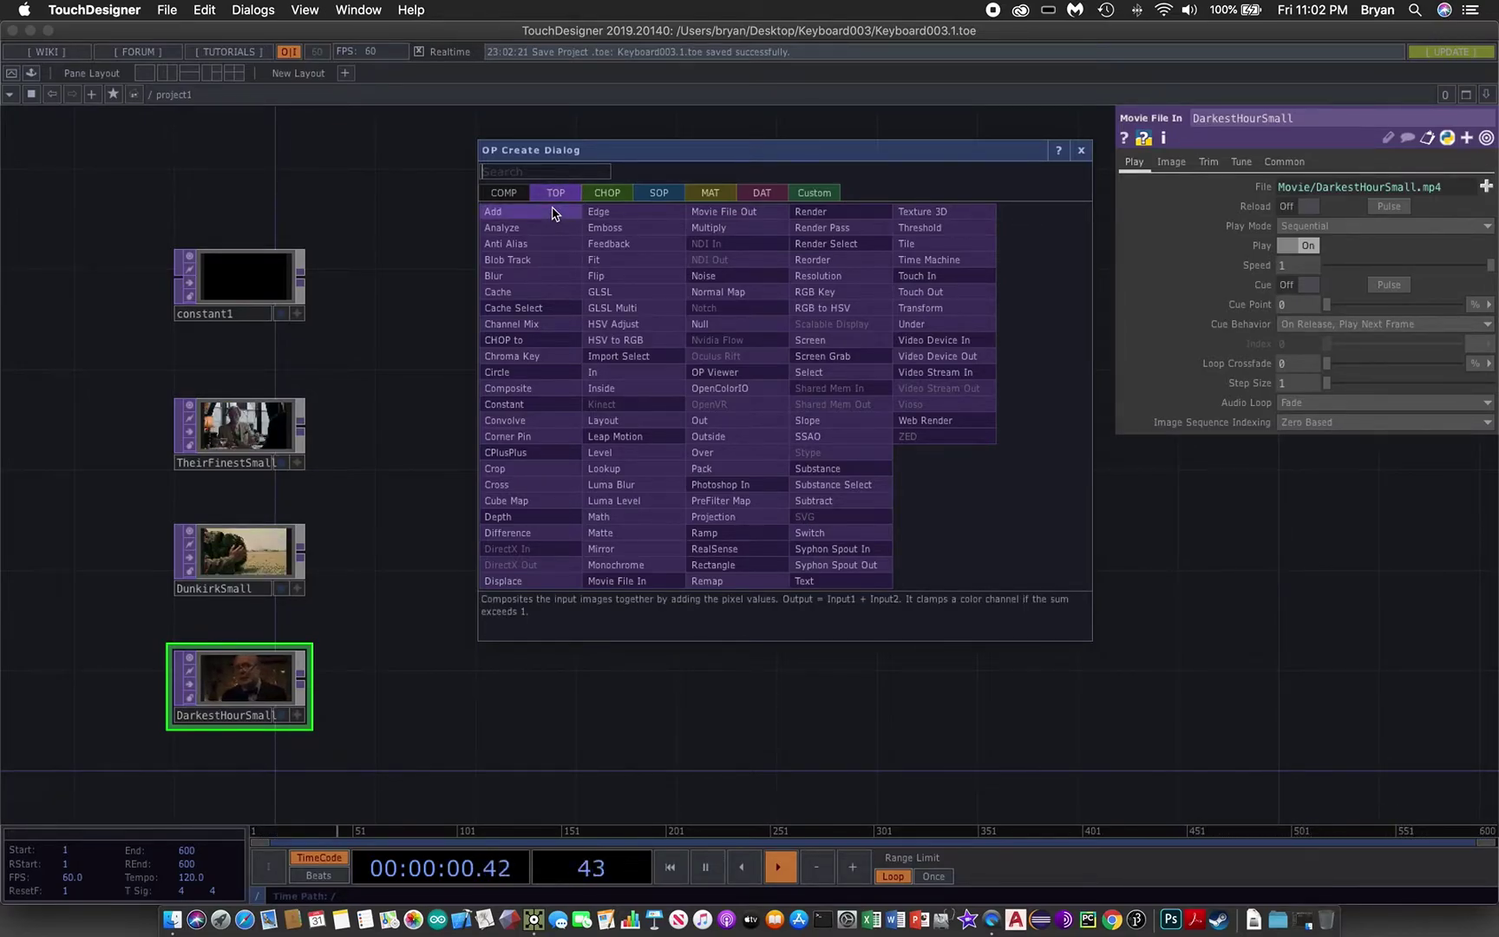
pyautogui.click(838, 536)
pyautogui.click(620, 354)
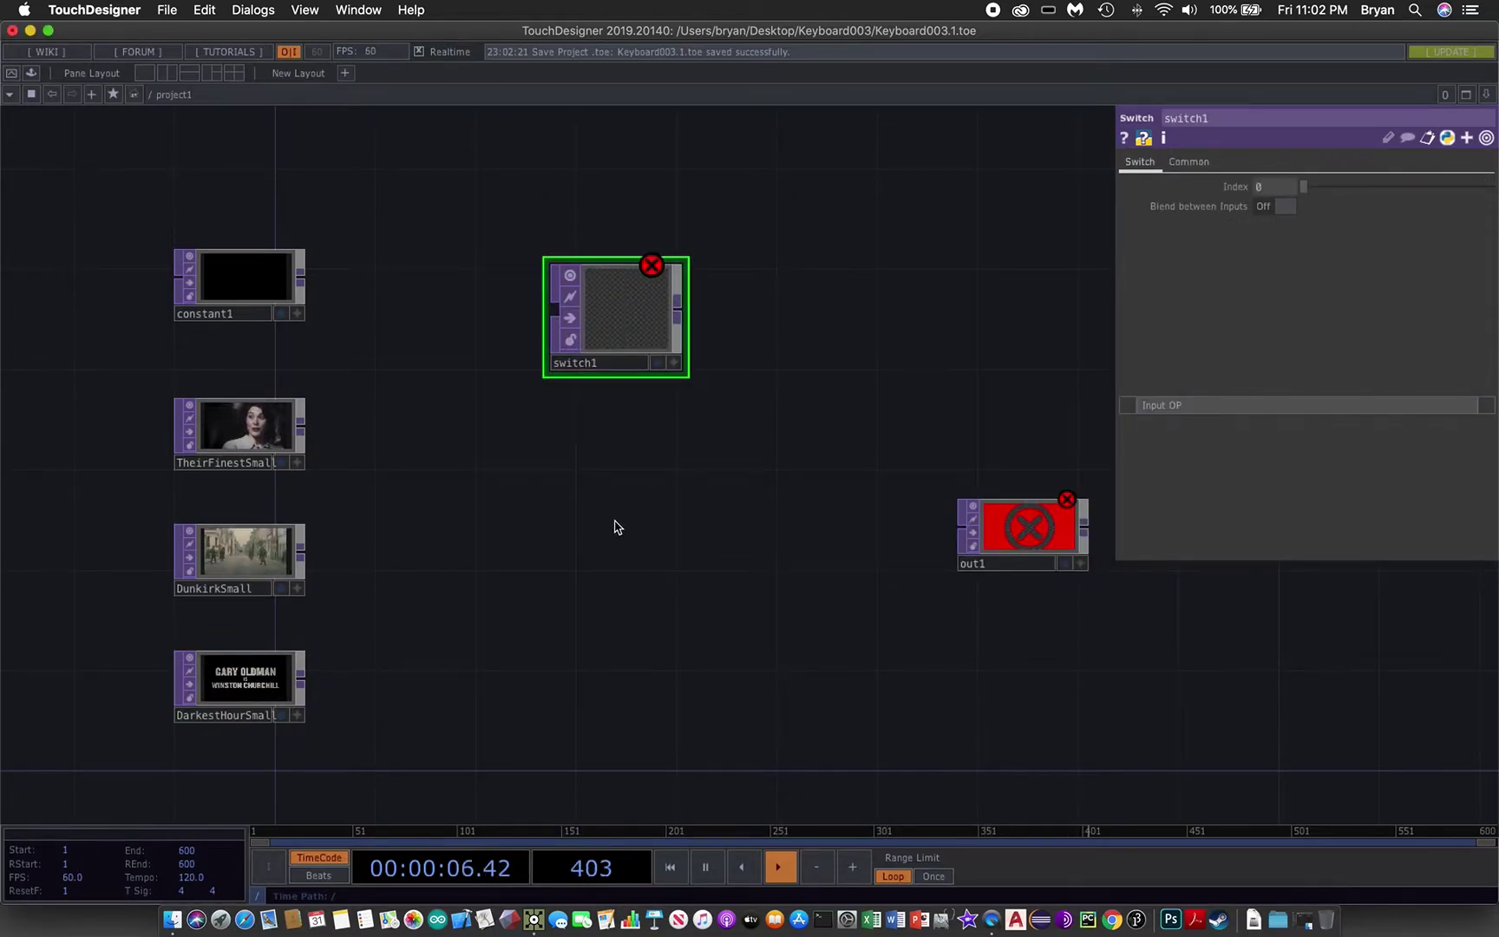
pyautogui.moveTo(377, 323); pyautogui.dragTo(396, 324)
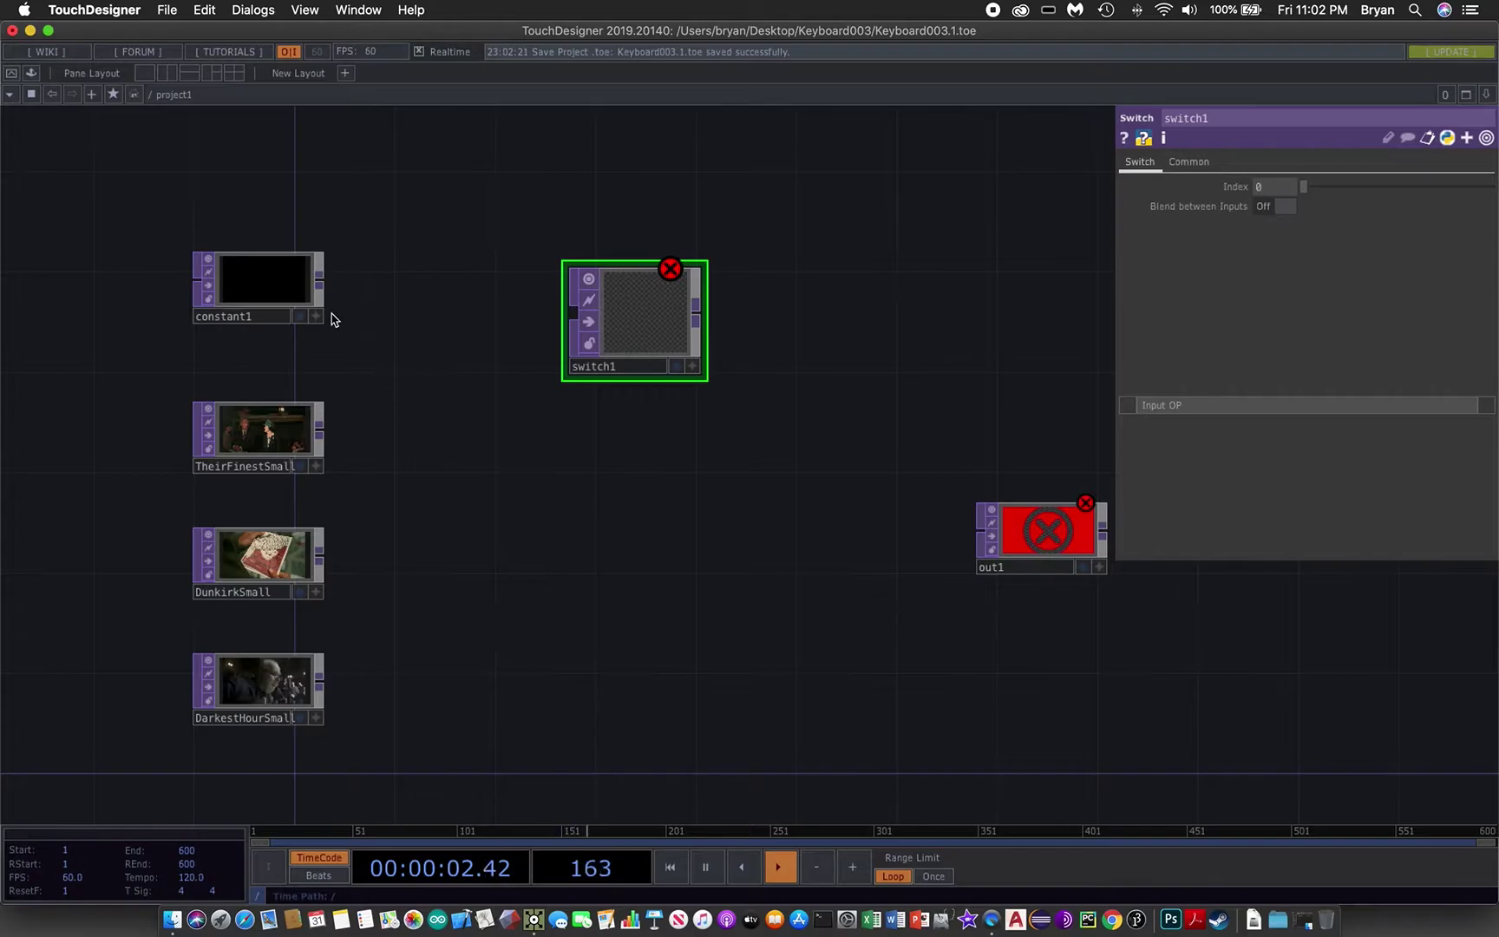
# Wire constant1, TheirFinestSmall, DunkirkSmall and DarkestHourSmall into switch1 as its four inputs.
pyautogui.moveTo(325, 288); pyautogui.dragTo(568, 314)
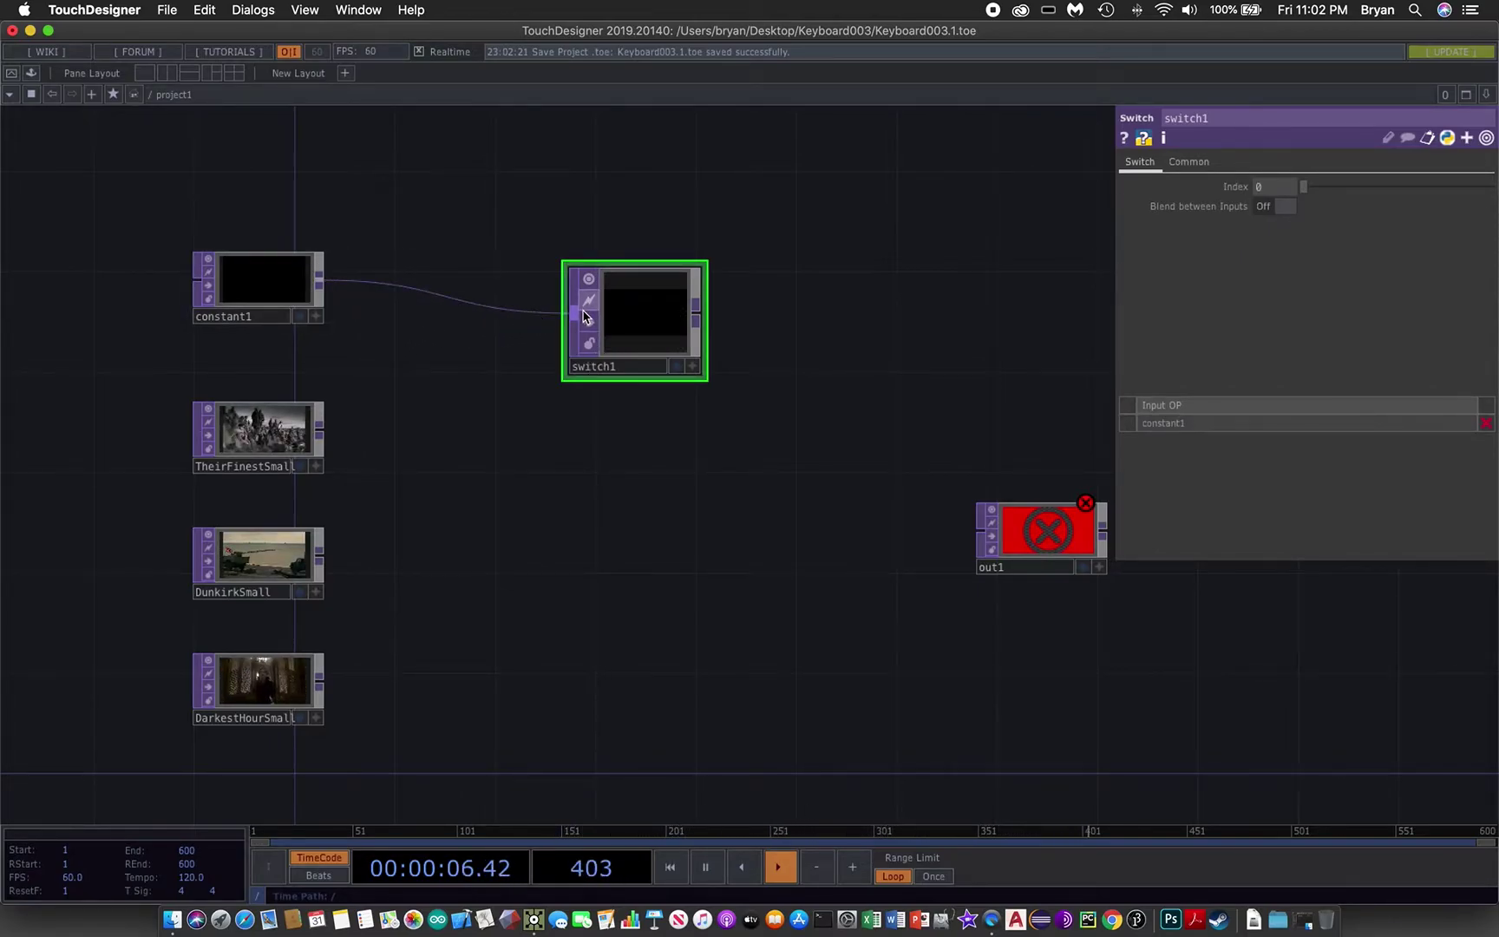
pyautogui.moveTo(321, 428); pyautogui.dragTo(566, 321)
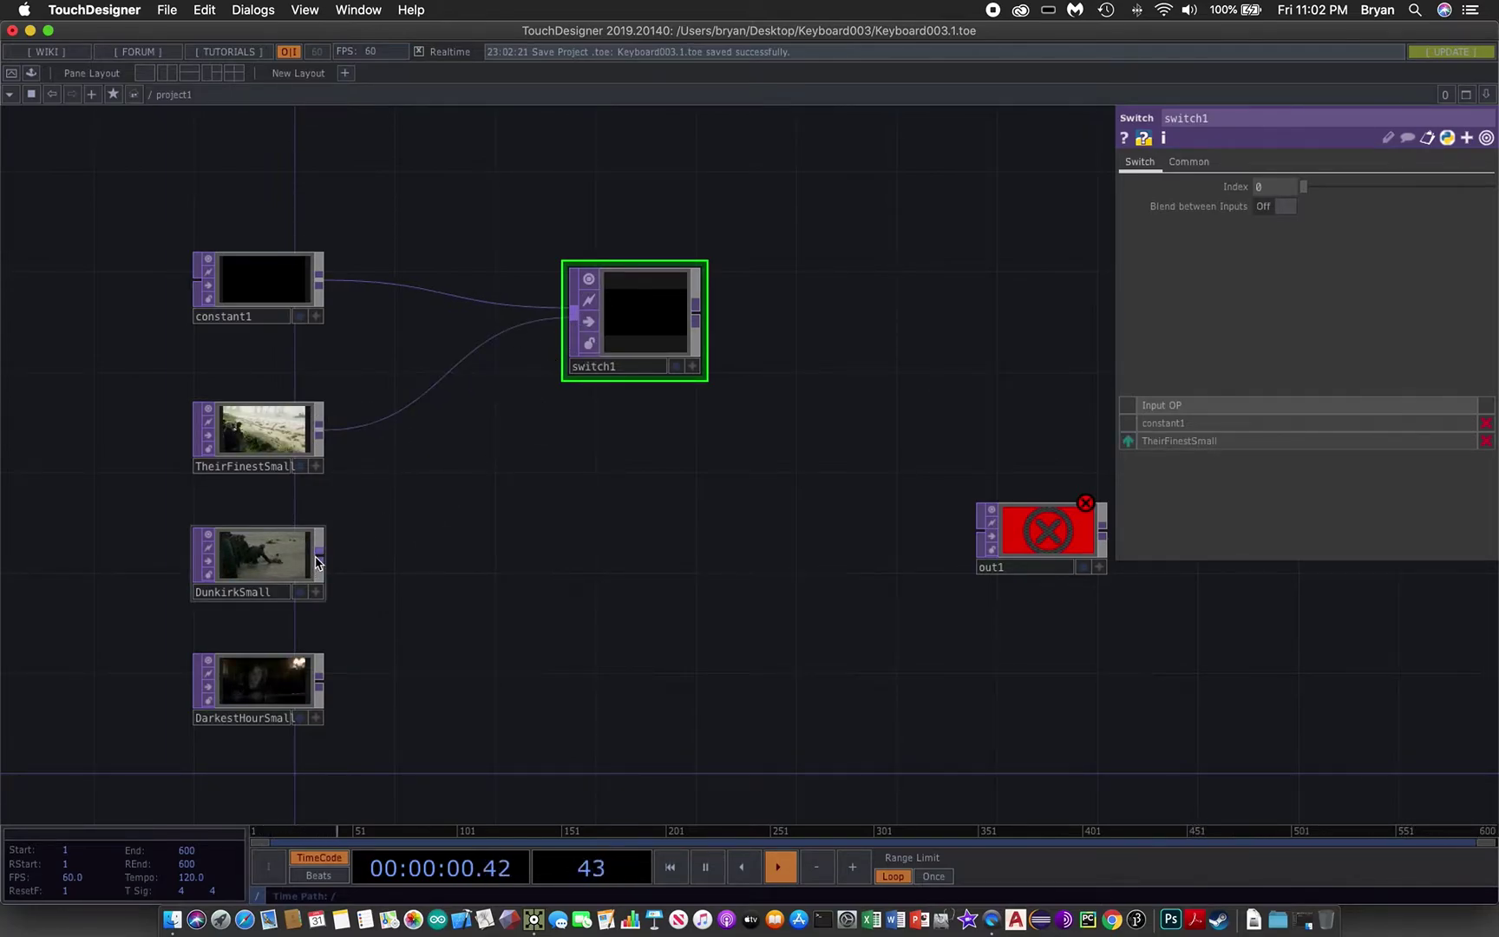
pyautogui.moveTo(317, 559); pyautogui.dragTo(568, 319)
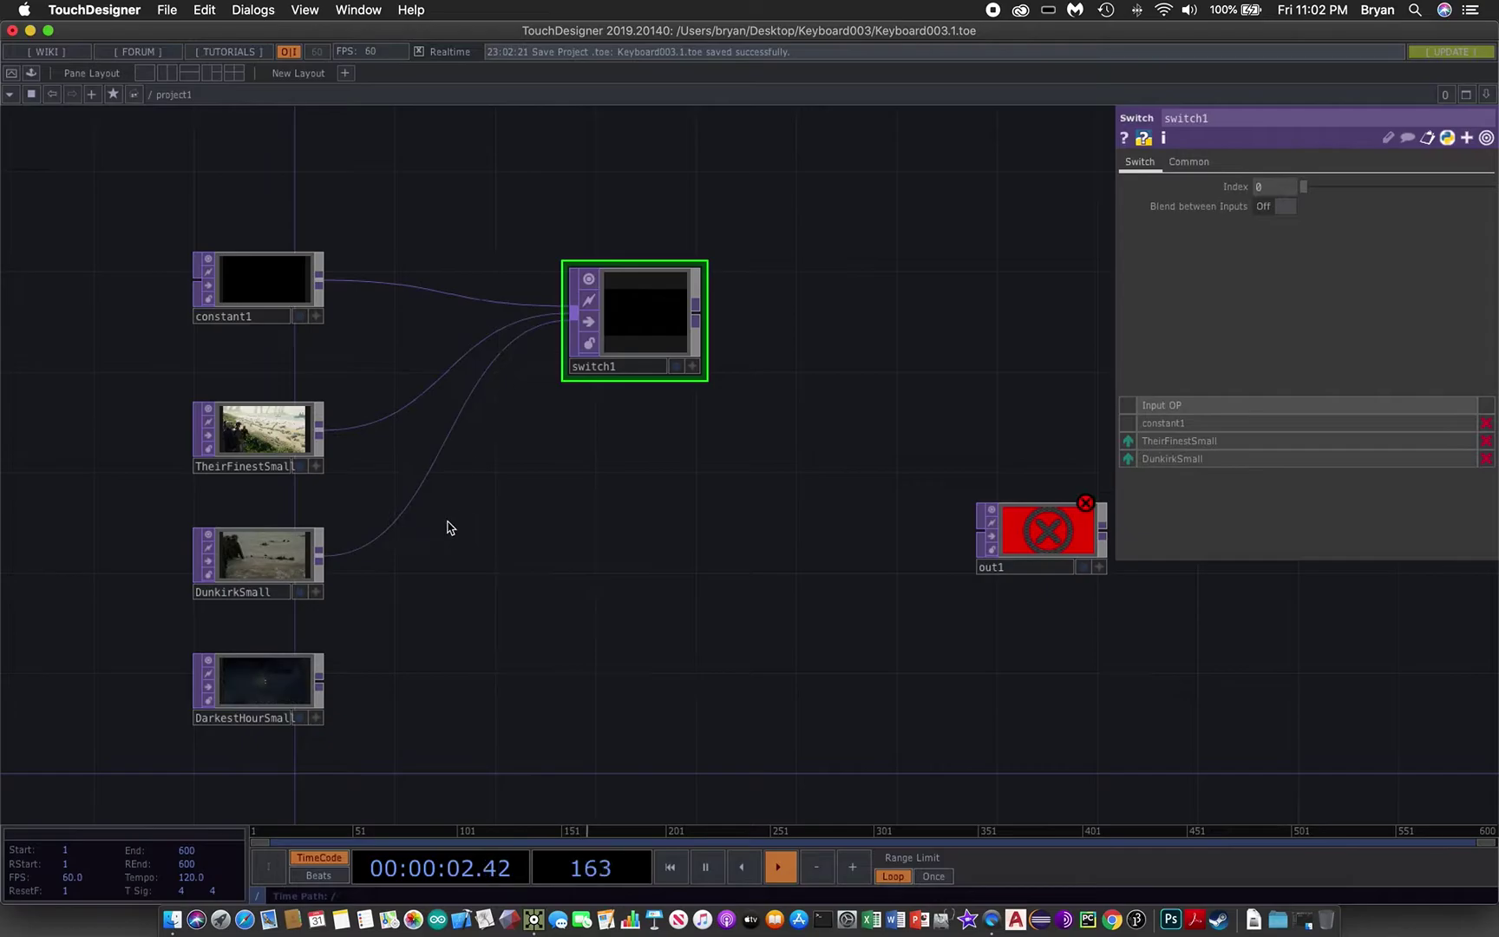
pyautogui.moveTo(323, 692); pyautogui.dragTo(560, 352)
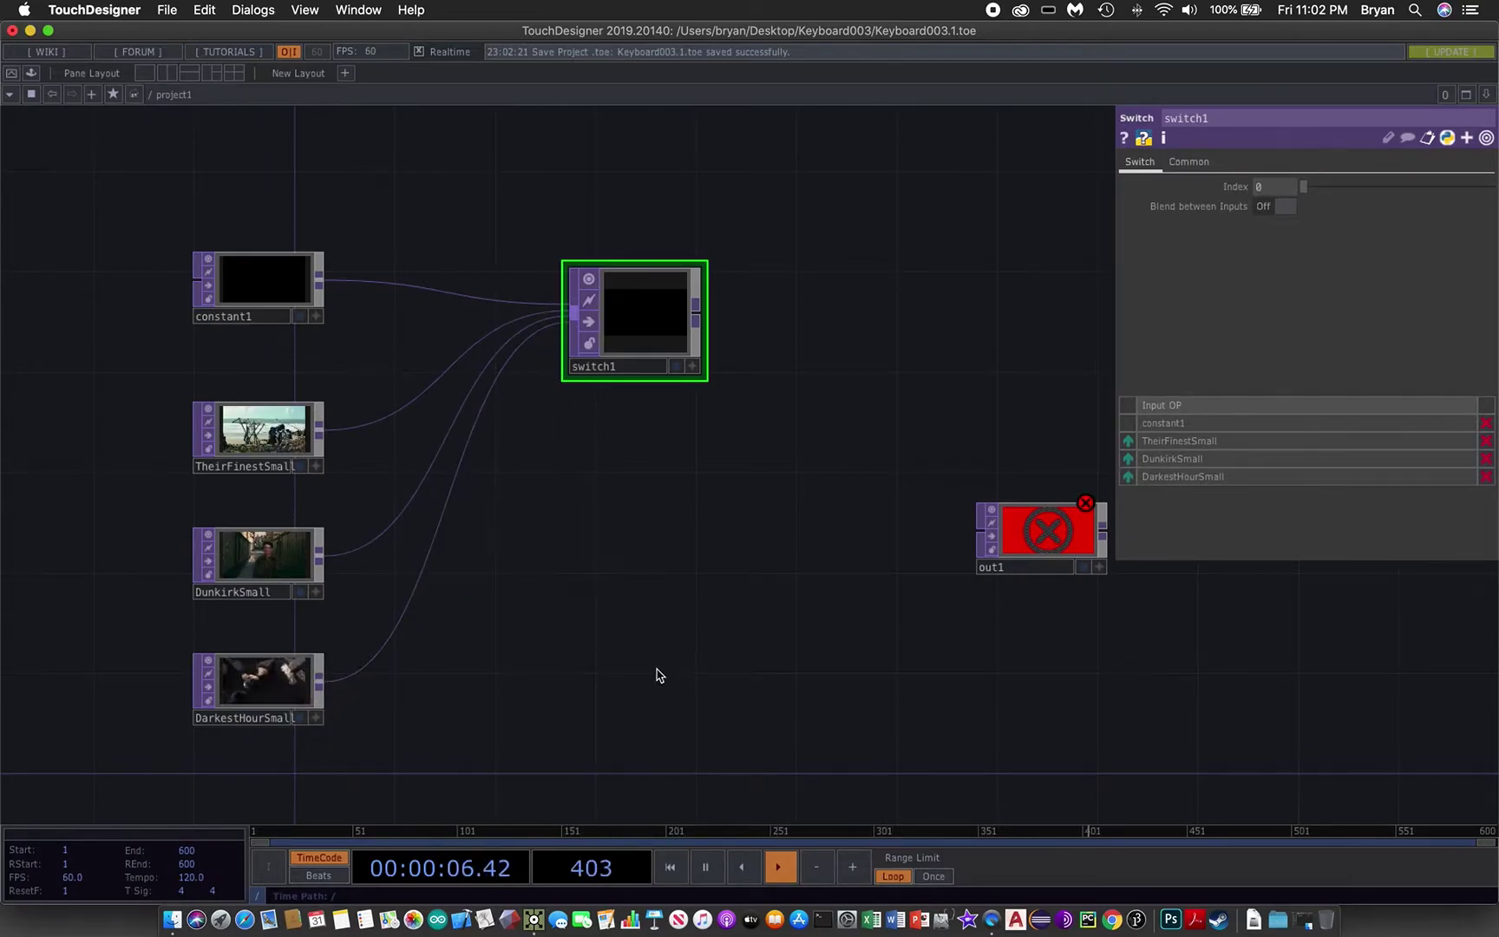
pyautogui.moveTo(734, 603); pyautogui.dragTo(874, 583)
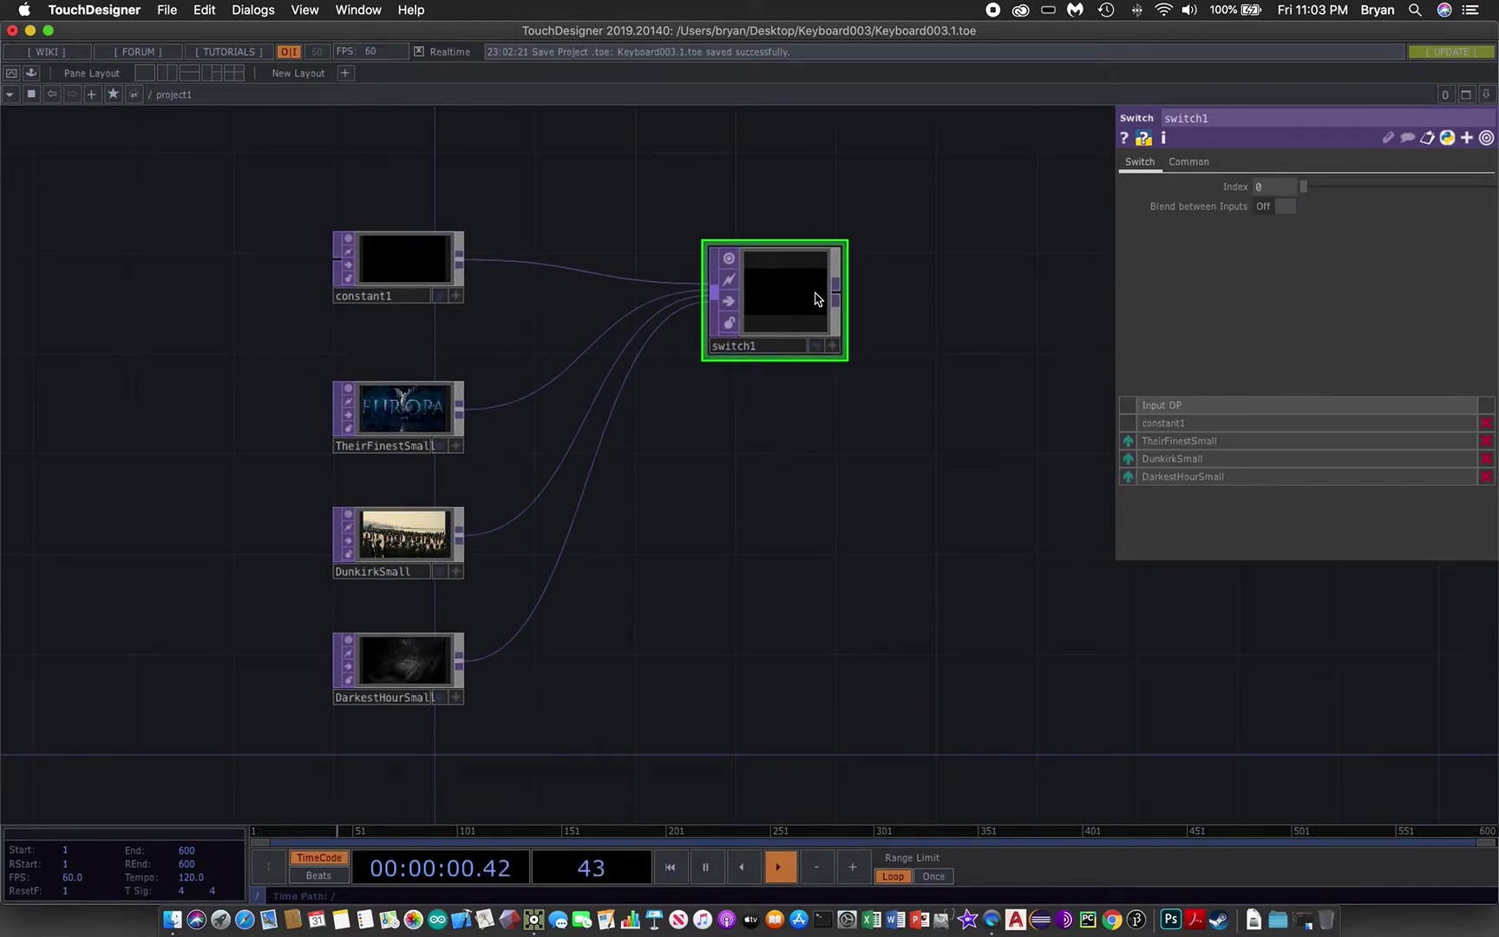
pyautogui.scroll(4, 847, 408)
pyautogui.moveTo(763, 496); pyautogui.dragTo(919, 482)
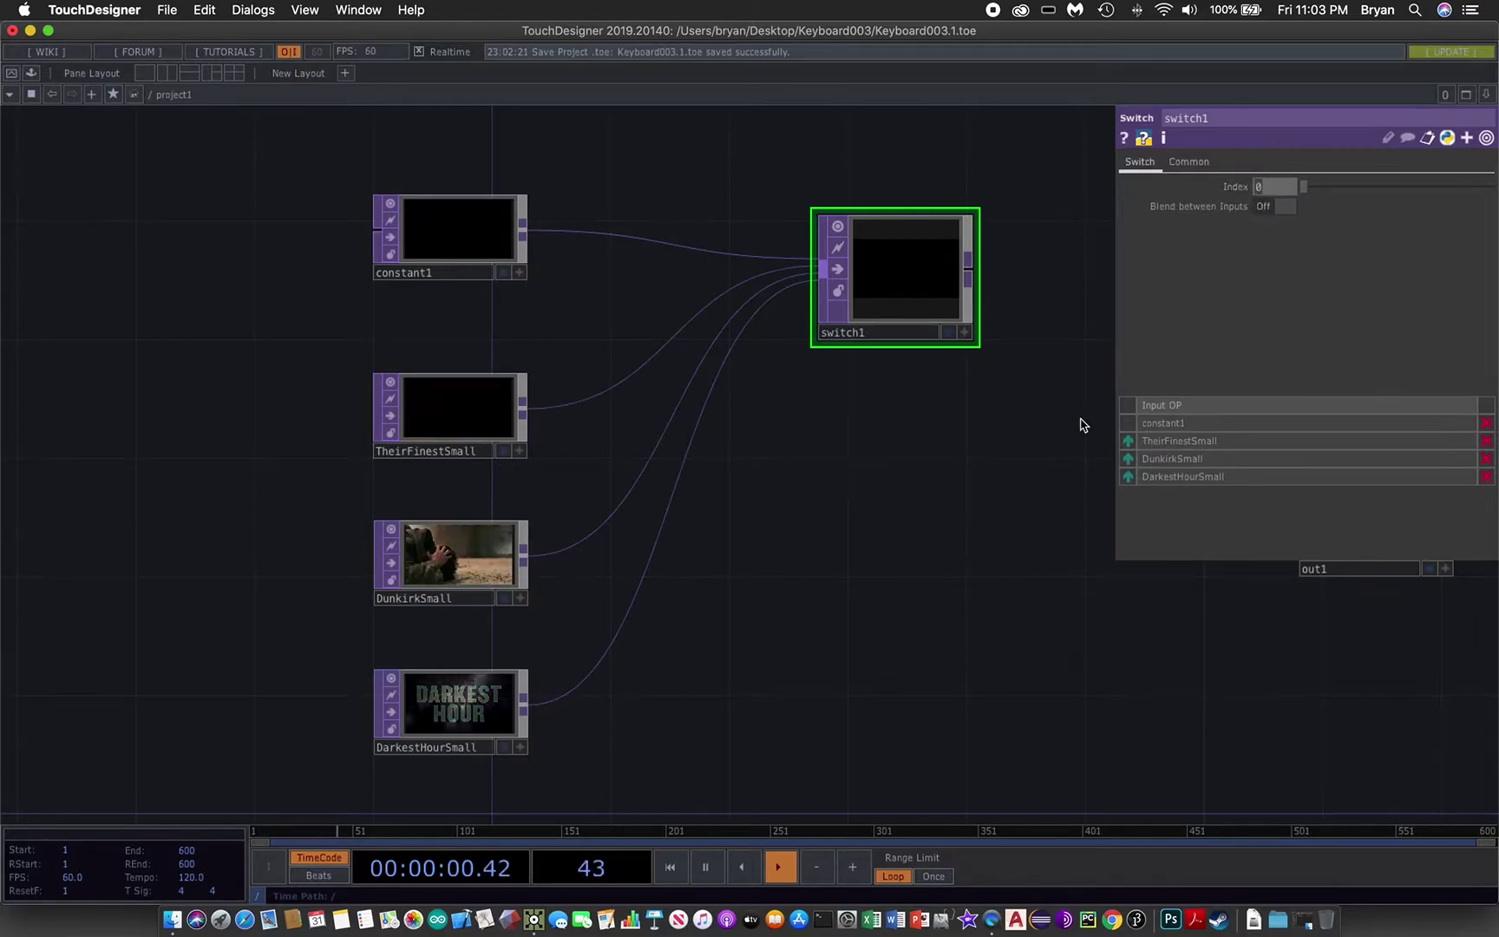
# Step switch1's Index through 1, 2 and 3 to preview each trailer.
pyautogui.press('1')
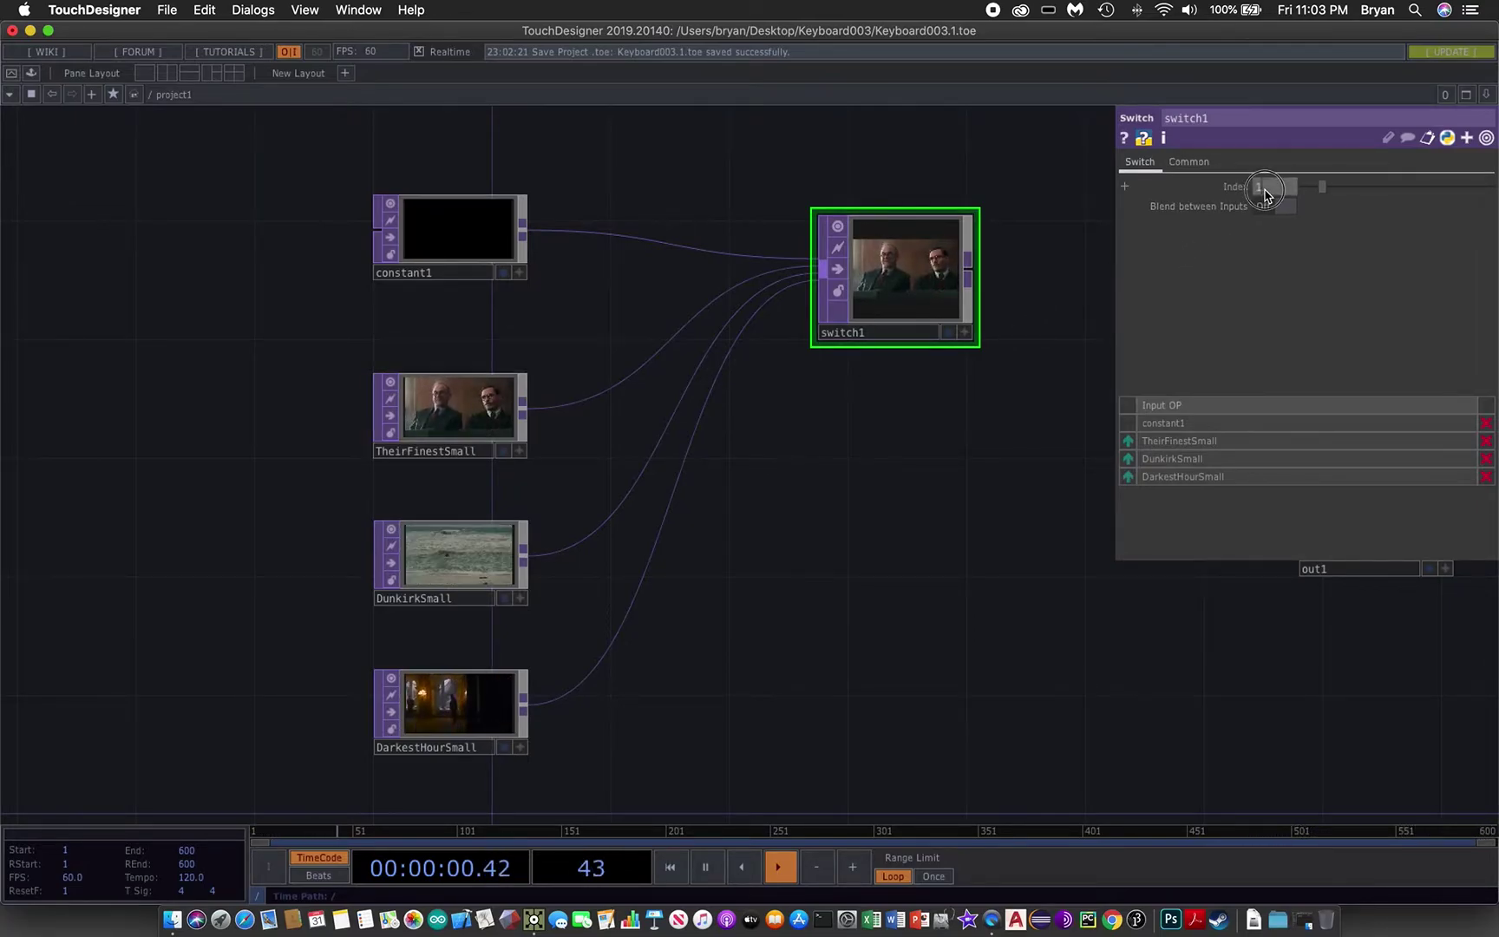
pyautogui.press('2')
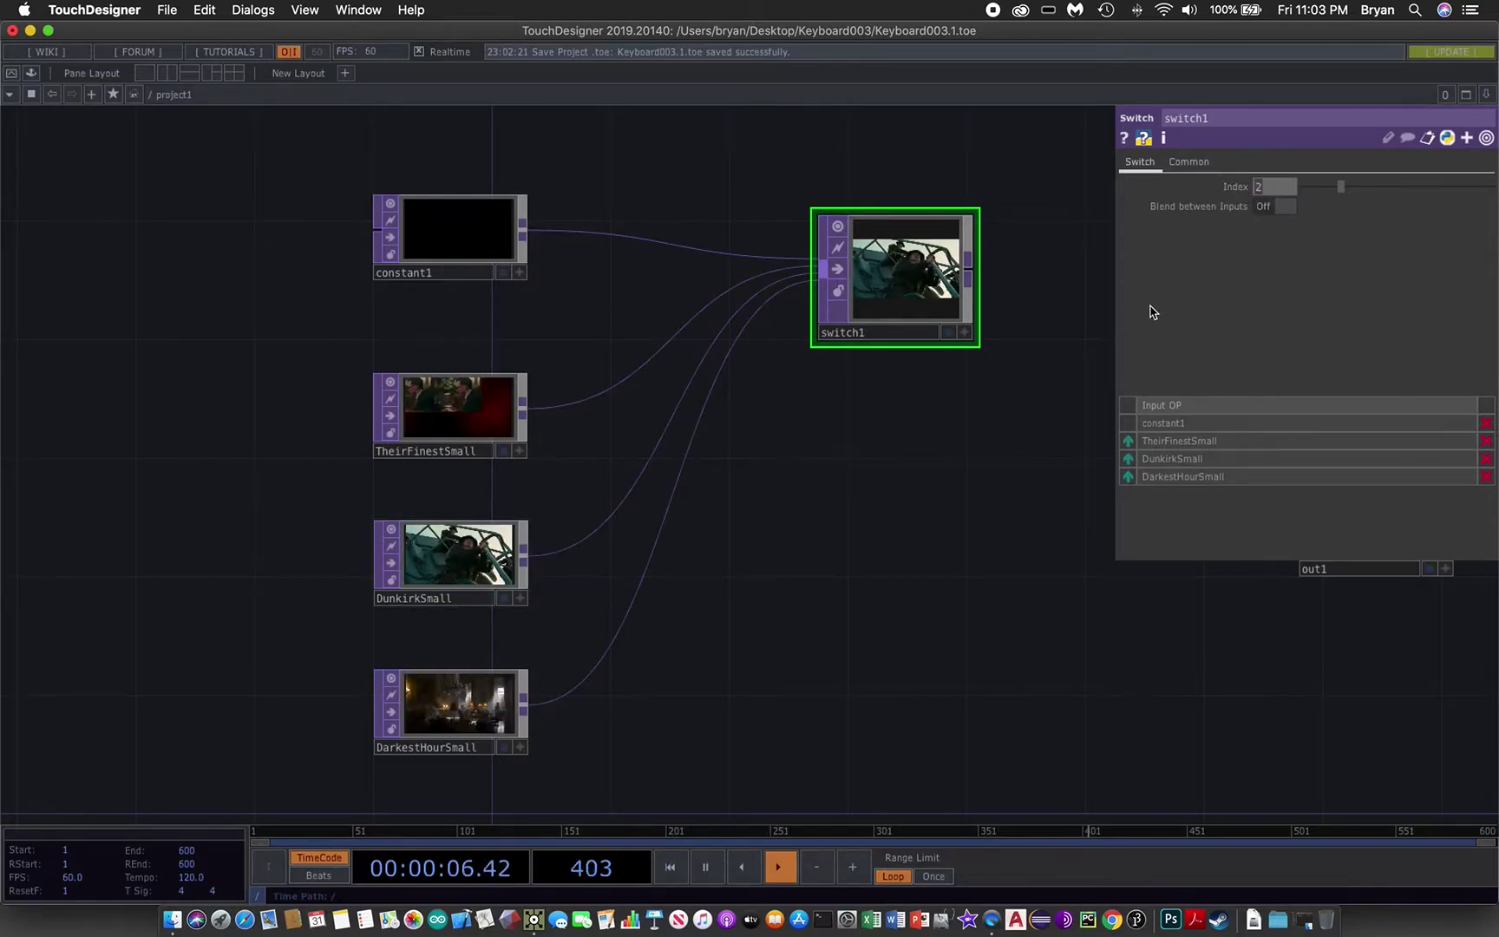
pyautogui.press('3')
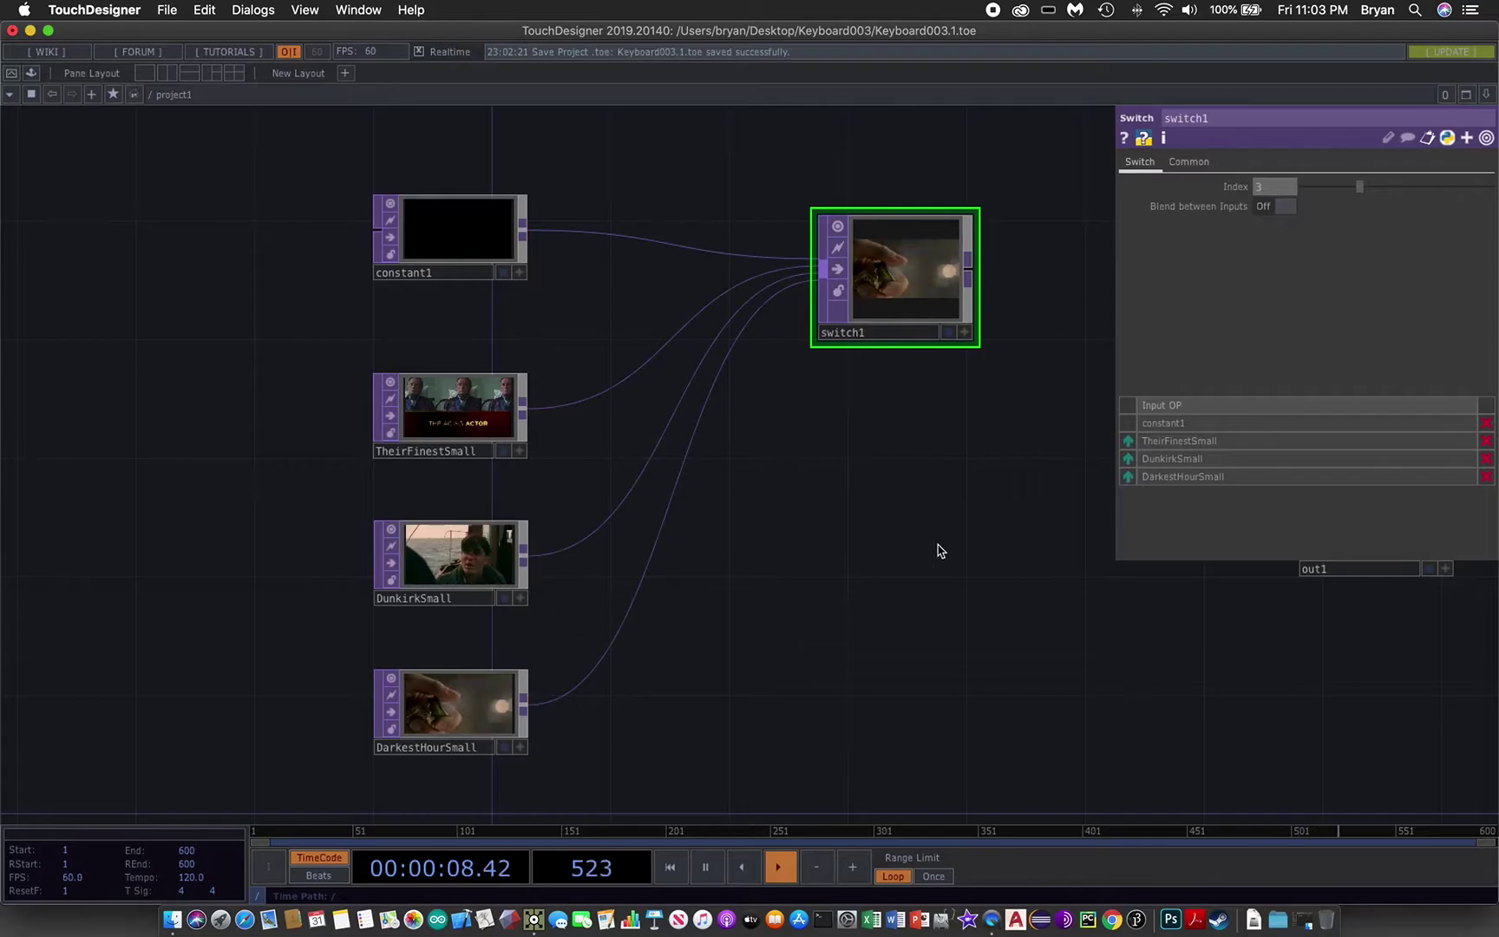
# Wire switch1's output into out1's input.
pyautogui.moveTo(1015, 536); pyautogui.dragTo(685, 473)
pyautogui.moveTo(629, 327); pyautogui.dragTo(962, 577)
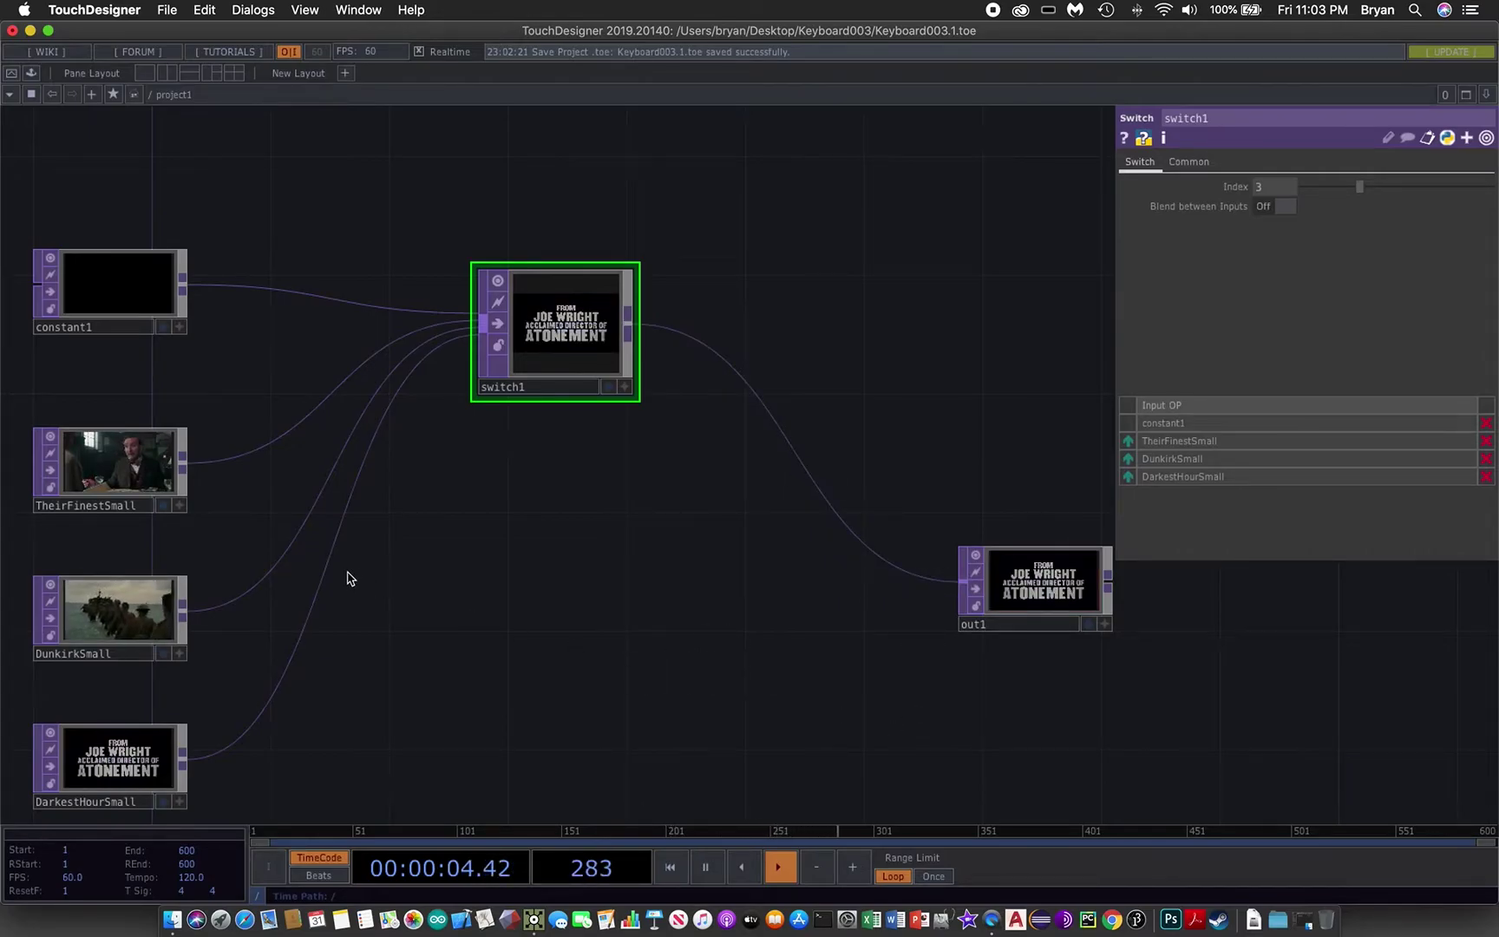
pyautogui.moveTo(423, 582); pyautogui.dragTo(587, 611)
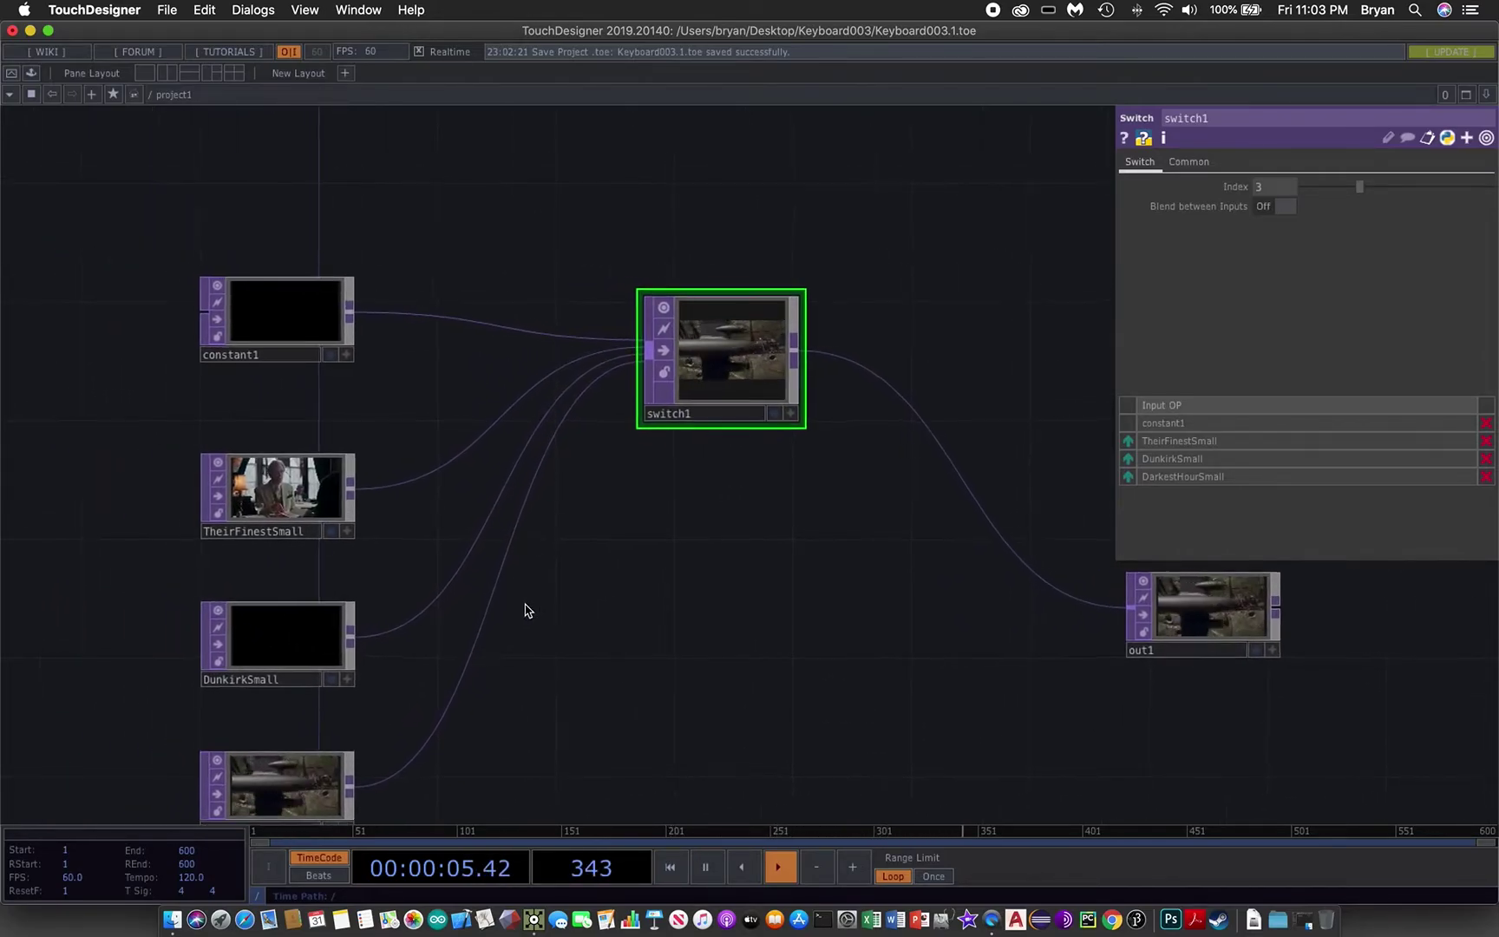
# At the root network, make perform open at Fill size with borders Off, then select project1.
pyautogui.click(153, 93)
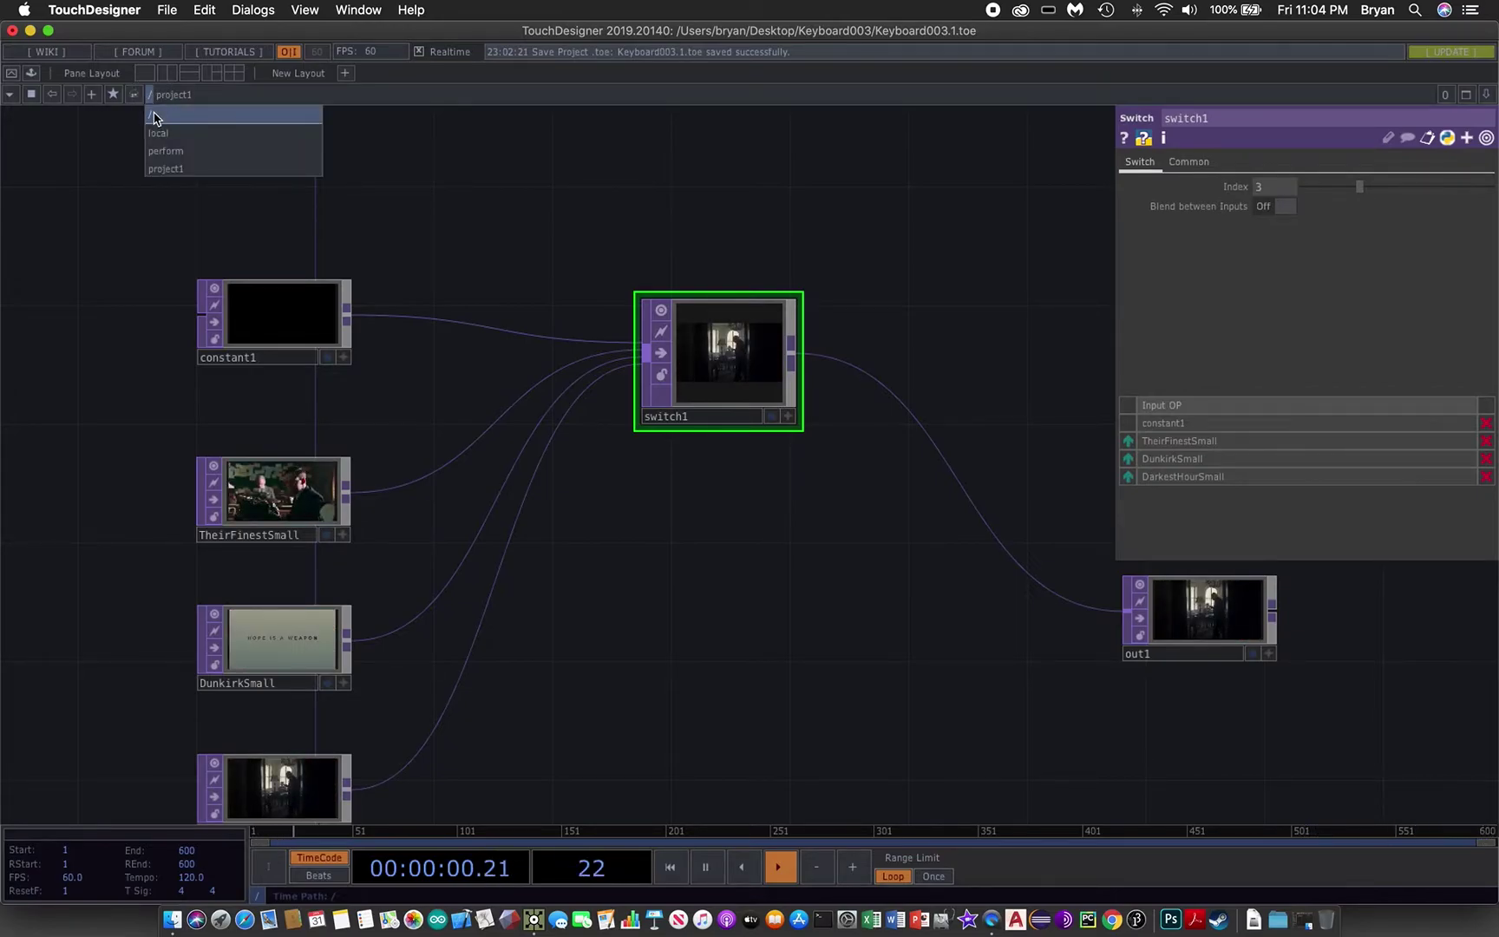
pyautogui.click(153, 117)
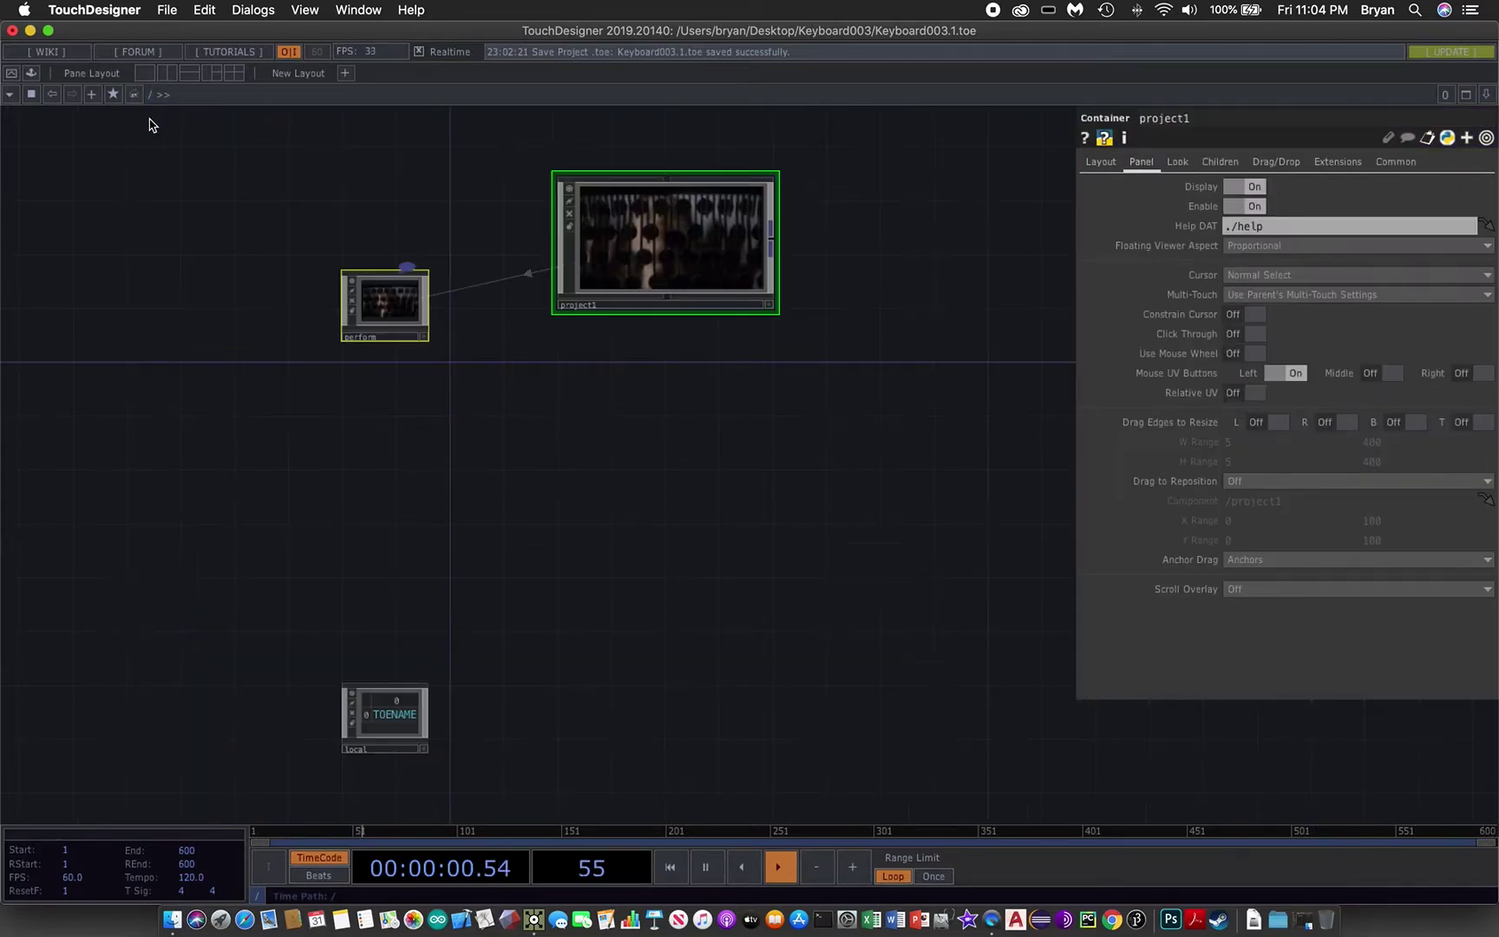
pyautogui.click(370, 293)
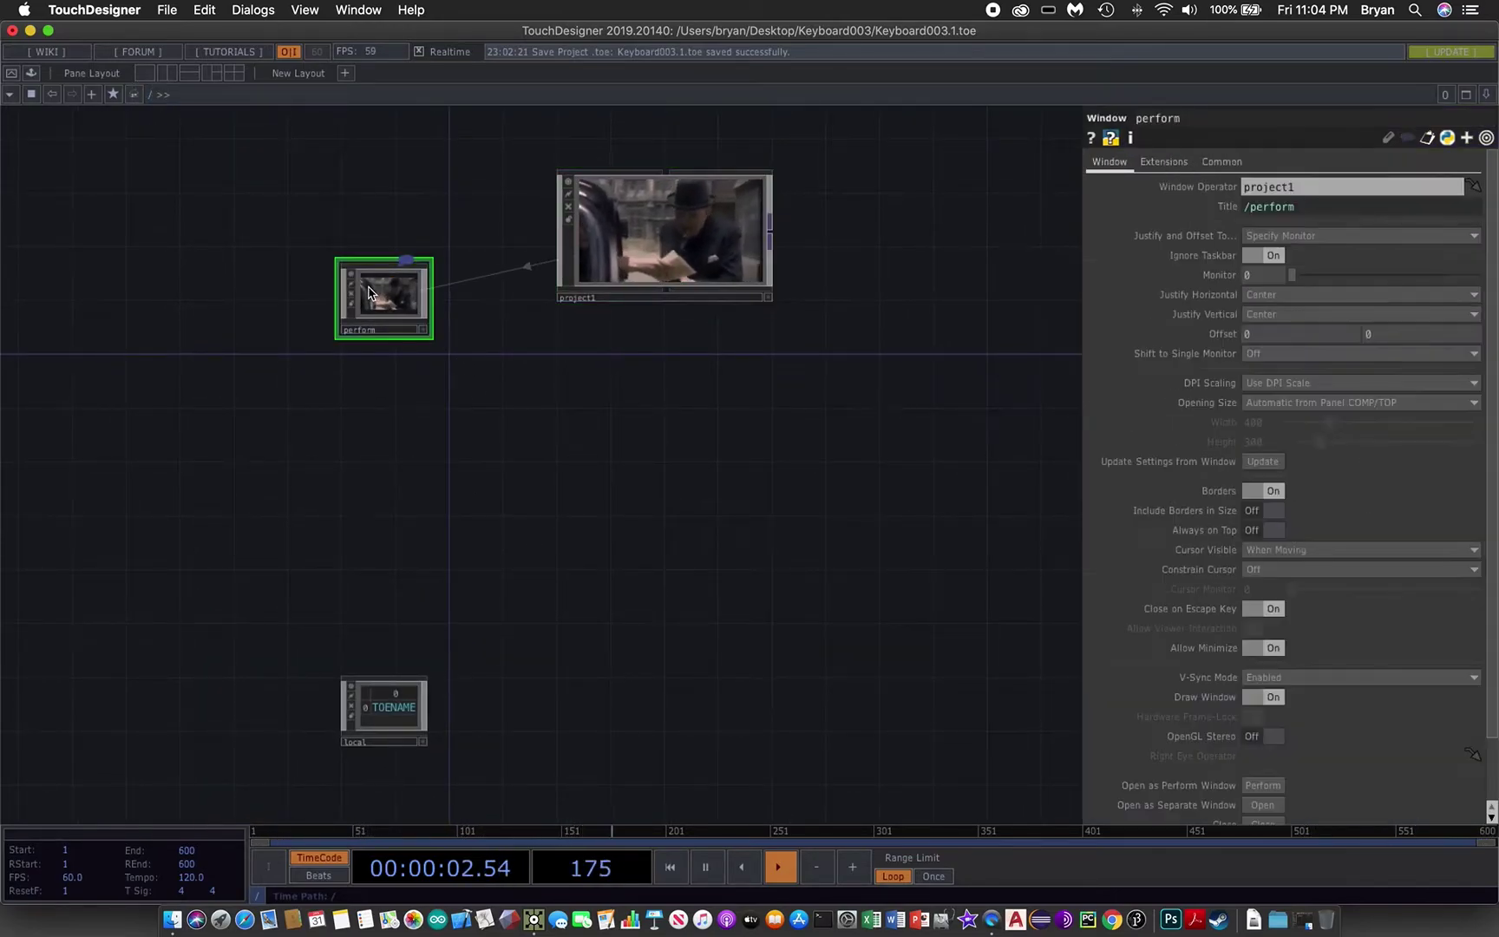
pyautogui.click(1269, 411)
pyautogui.click(1267, 440)
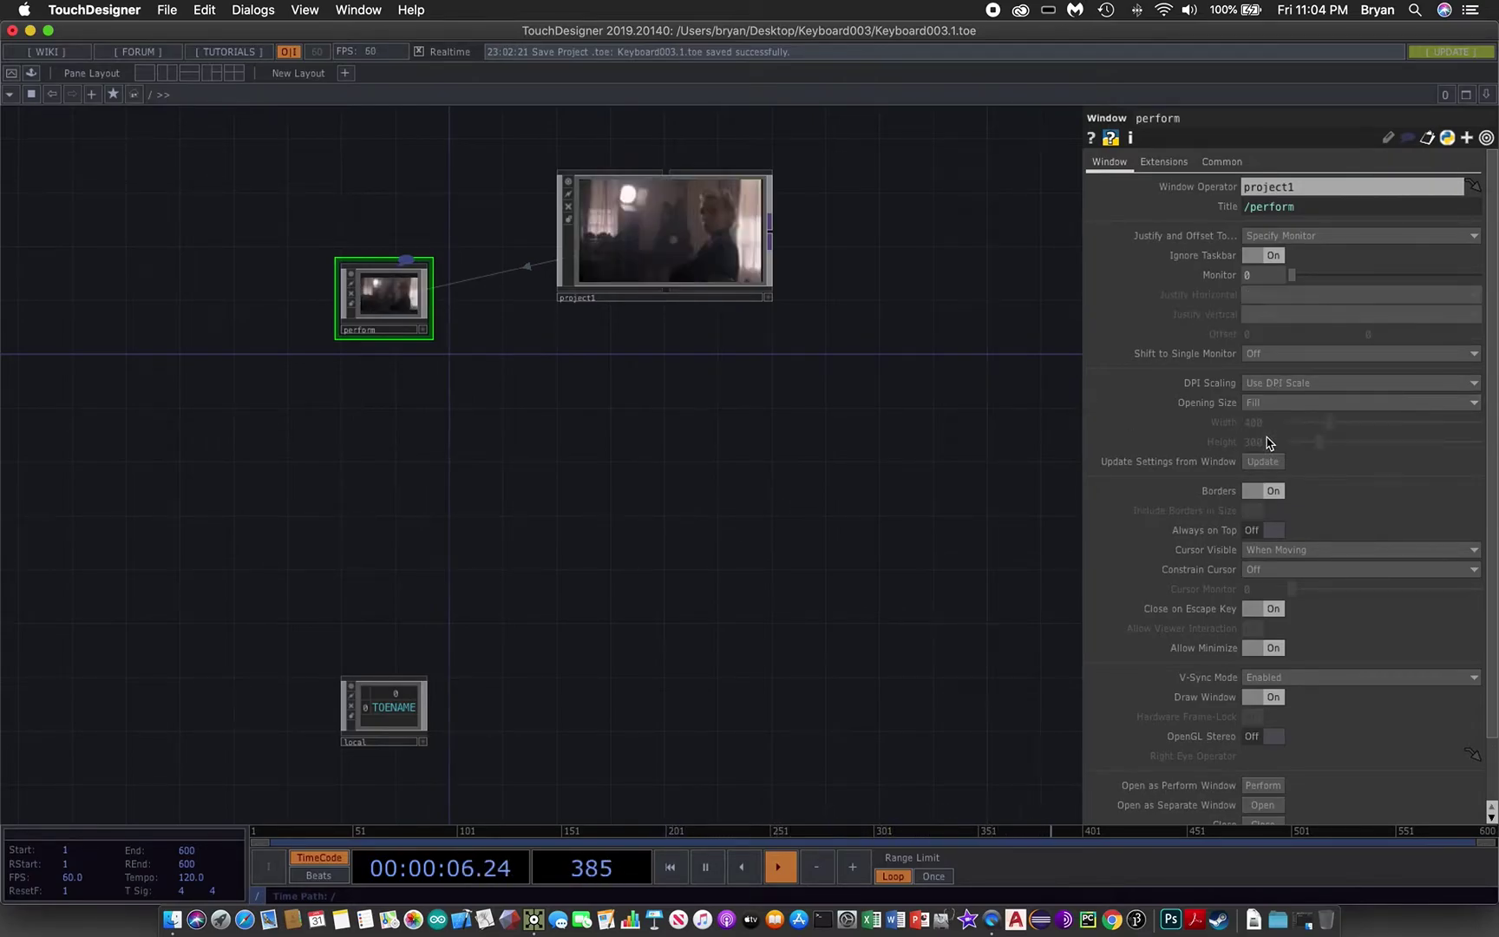
pyautogui.click(1255, 493)
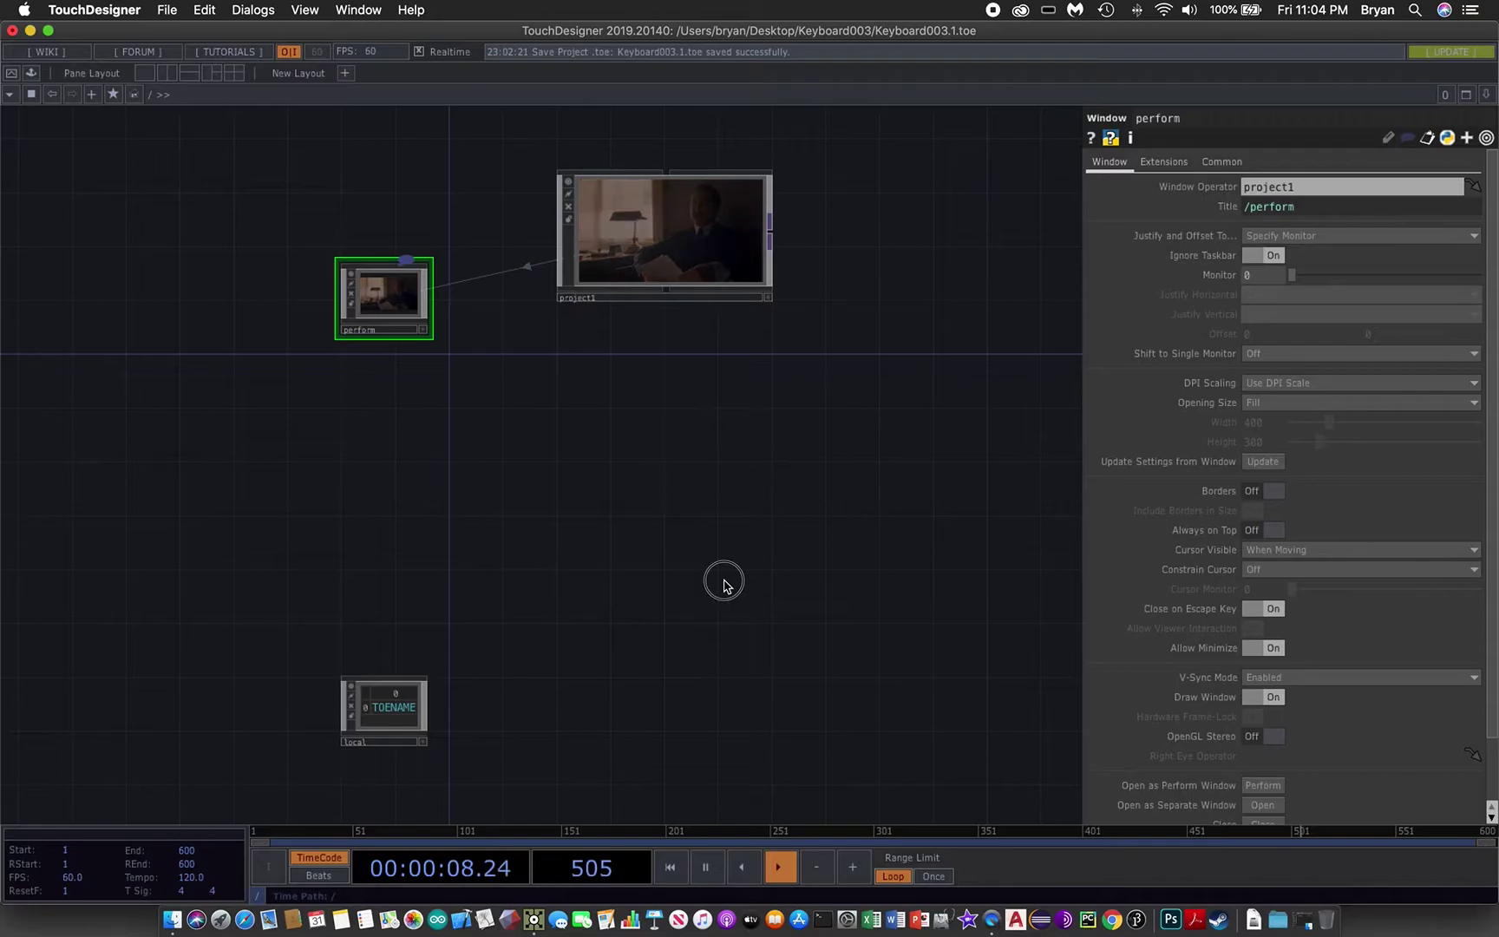
pyautogui.click(704, 227)
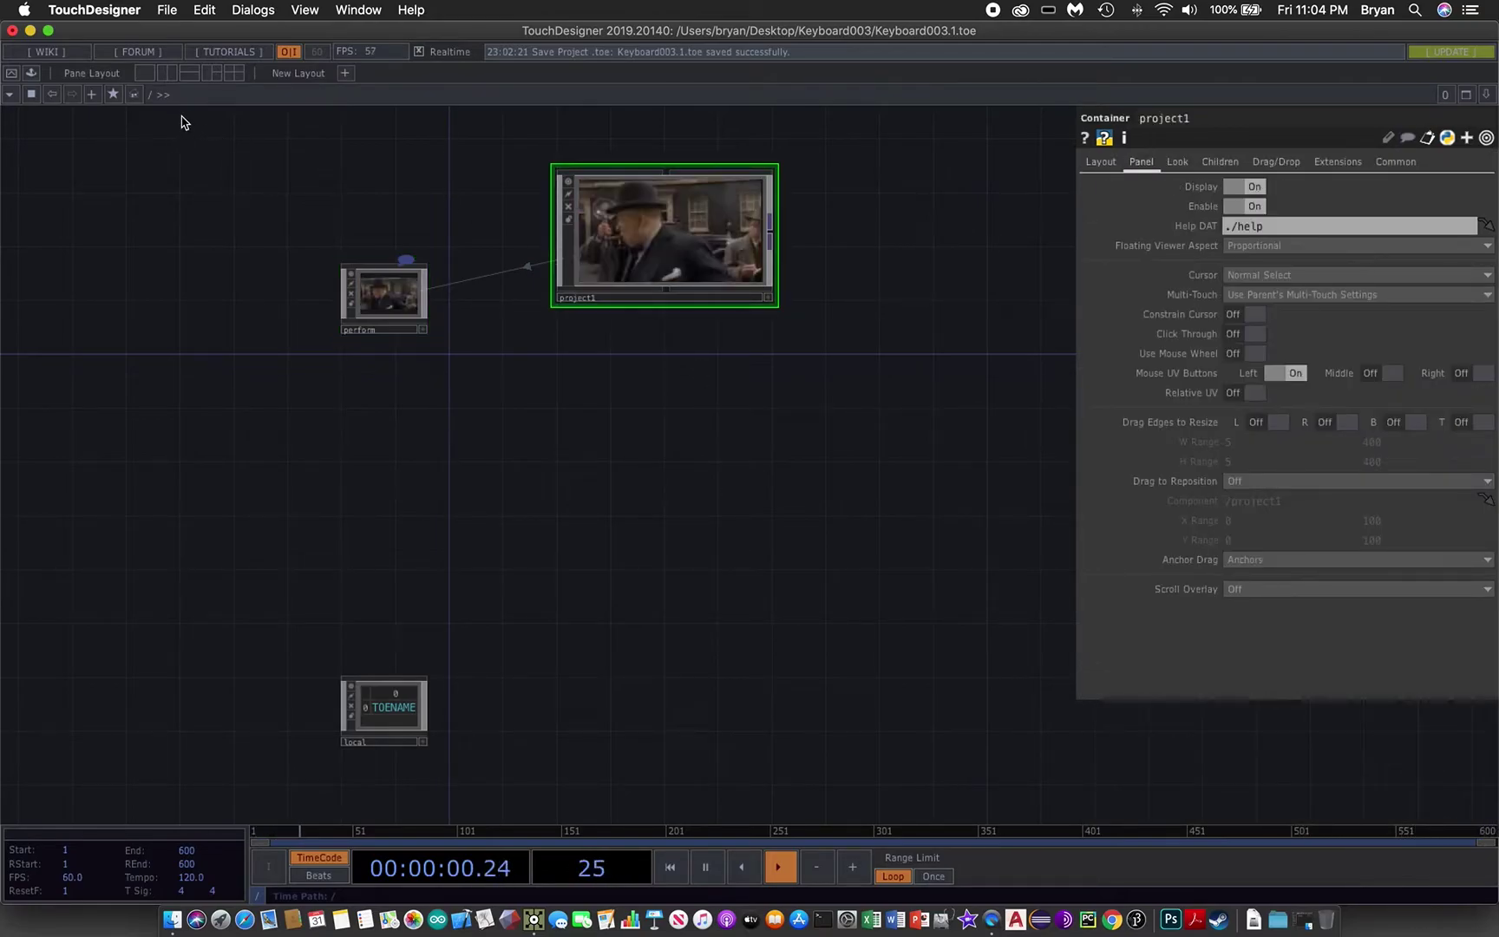
# Re-enter project1 and save a new version, Keyboard003.2.toe.
pyautogui.doubleClick(682, 230)
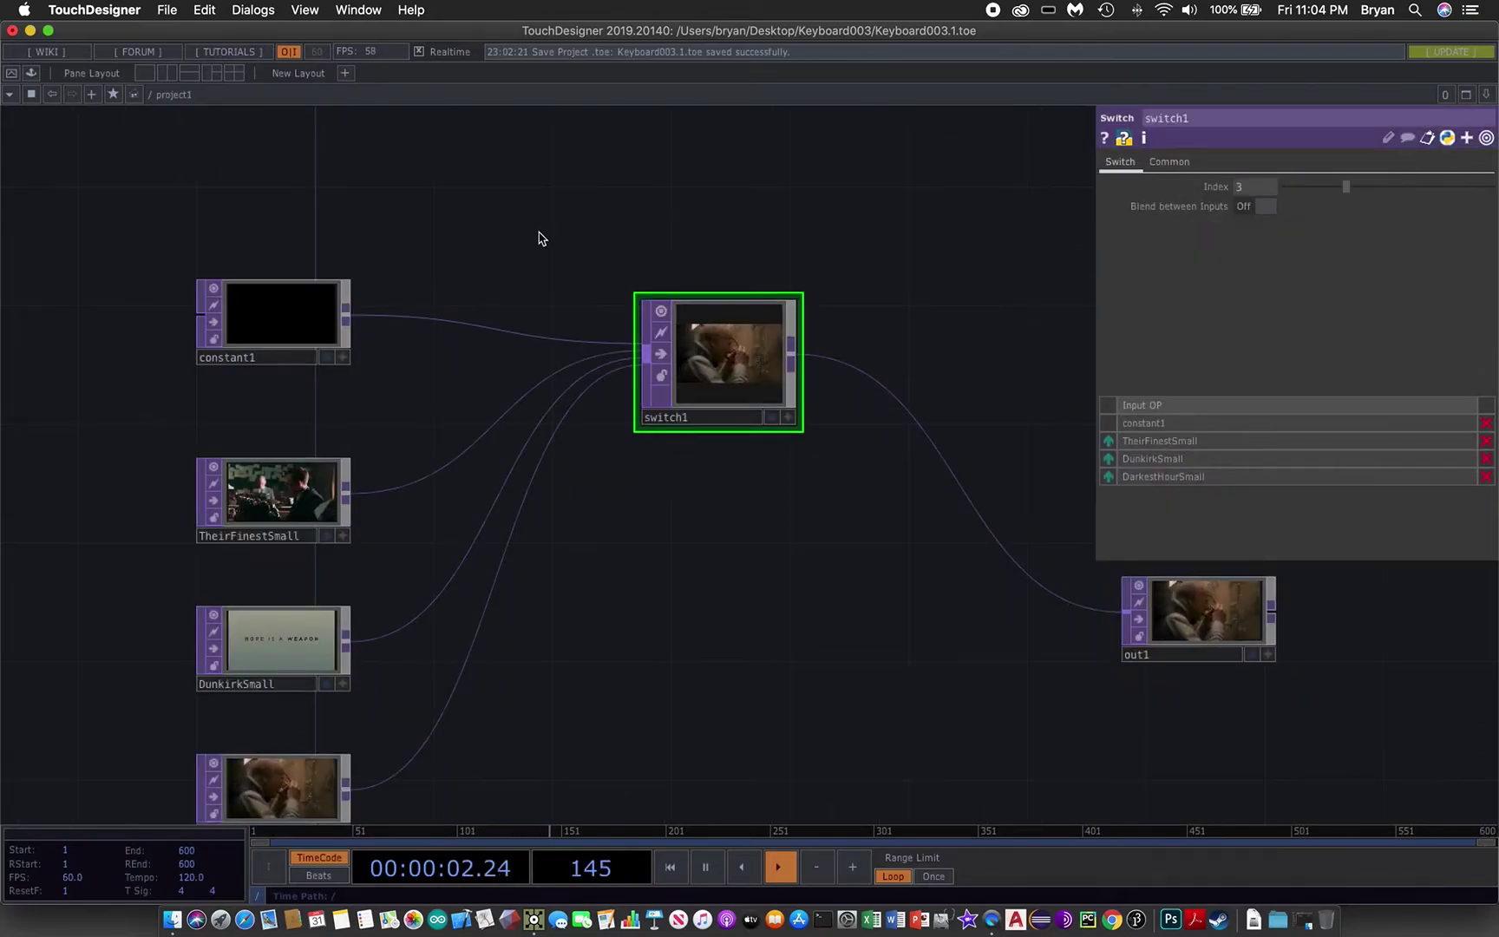
pyautogui.click(163, 9)
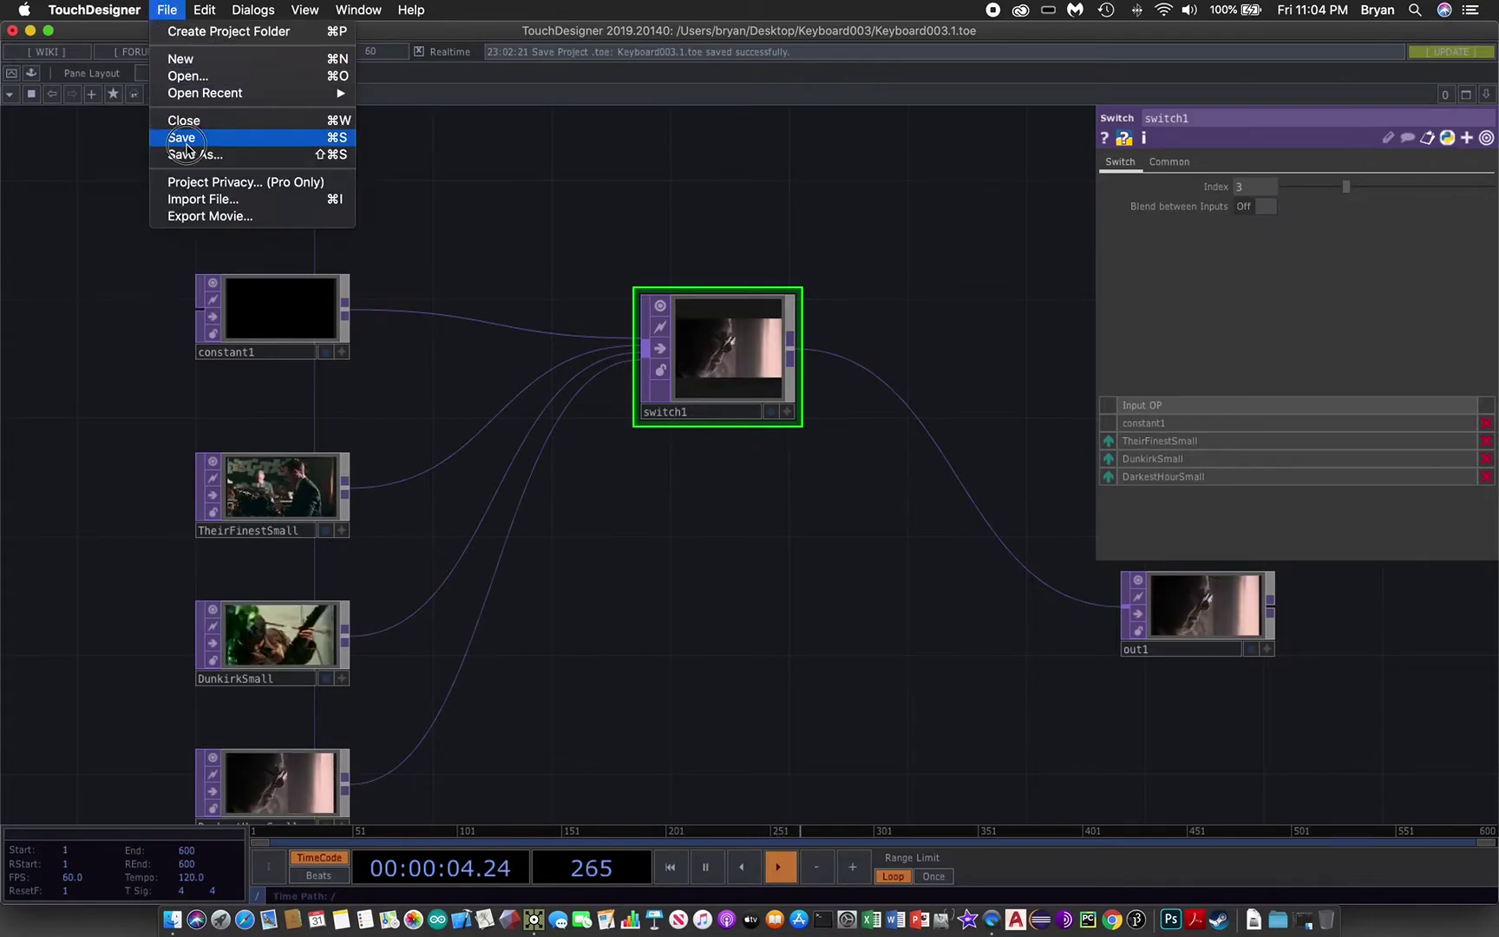
pyautogui.click(173, 137)
# Set switch1's Index back to 0 so out1 shows black.
pyautogui.moveTo(496, 215); pyautogui.dragTo(382, 180)
pyautogui.click(151, 264)
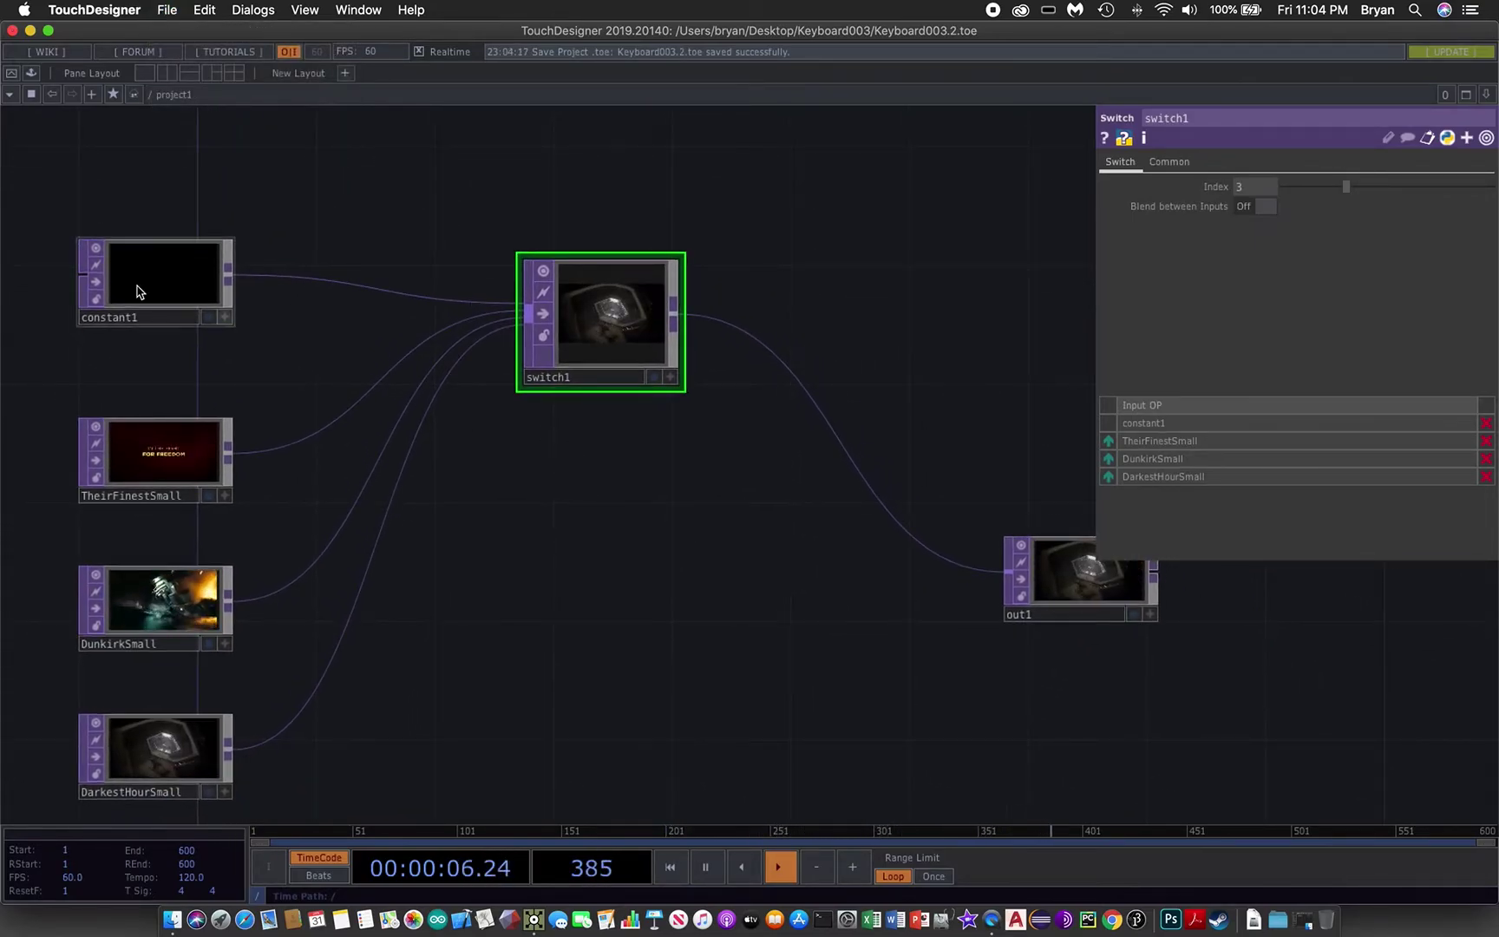
pyautogui.click(677, 261)
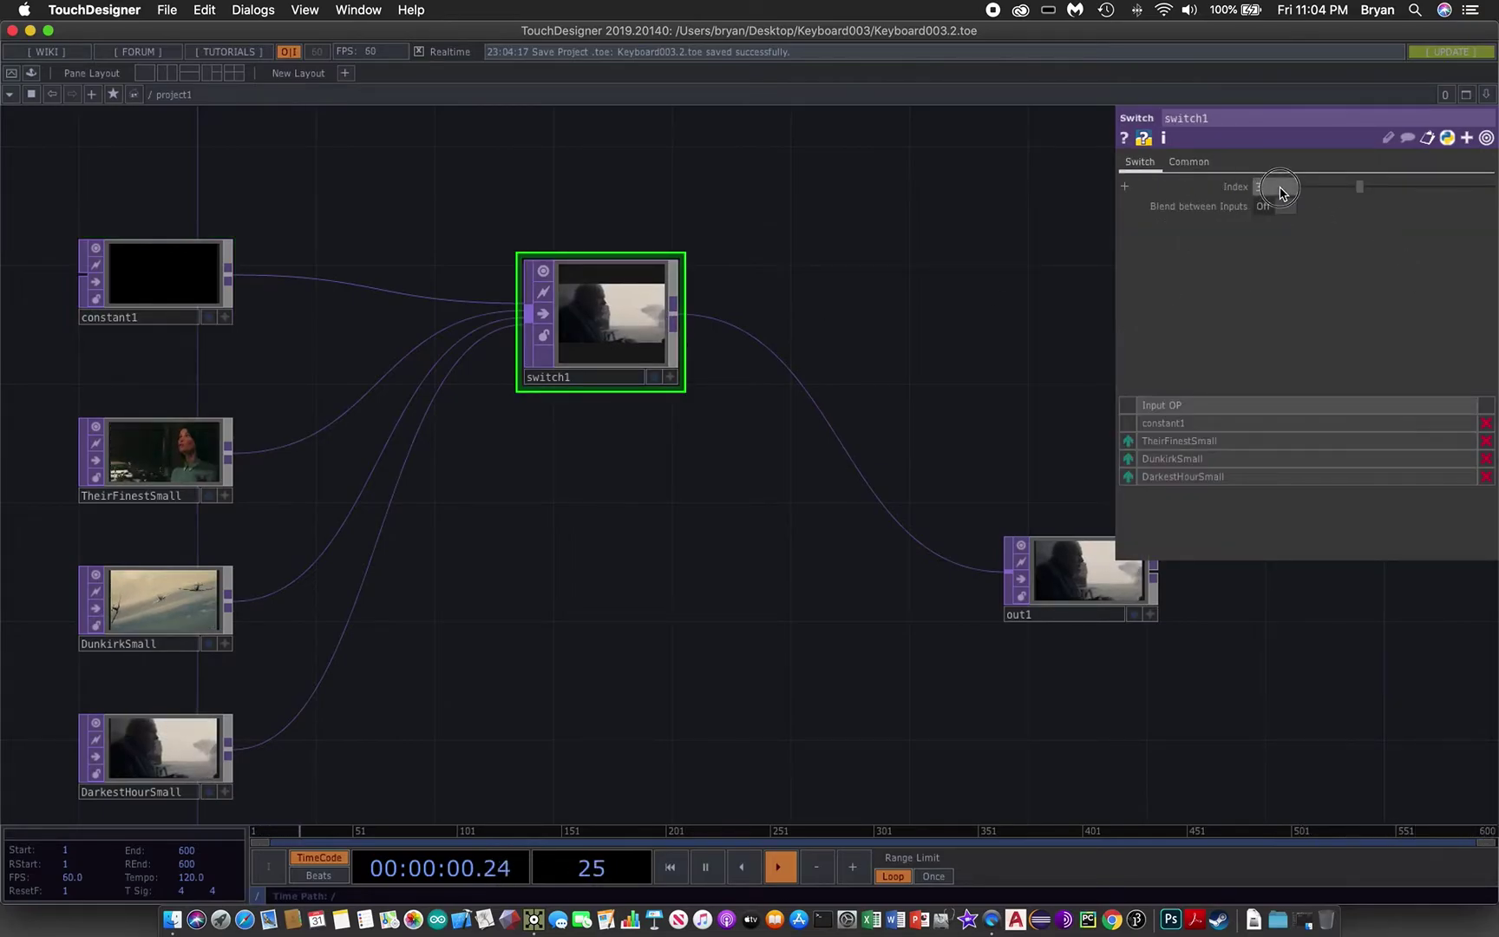
pyautogui.press('1')
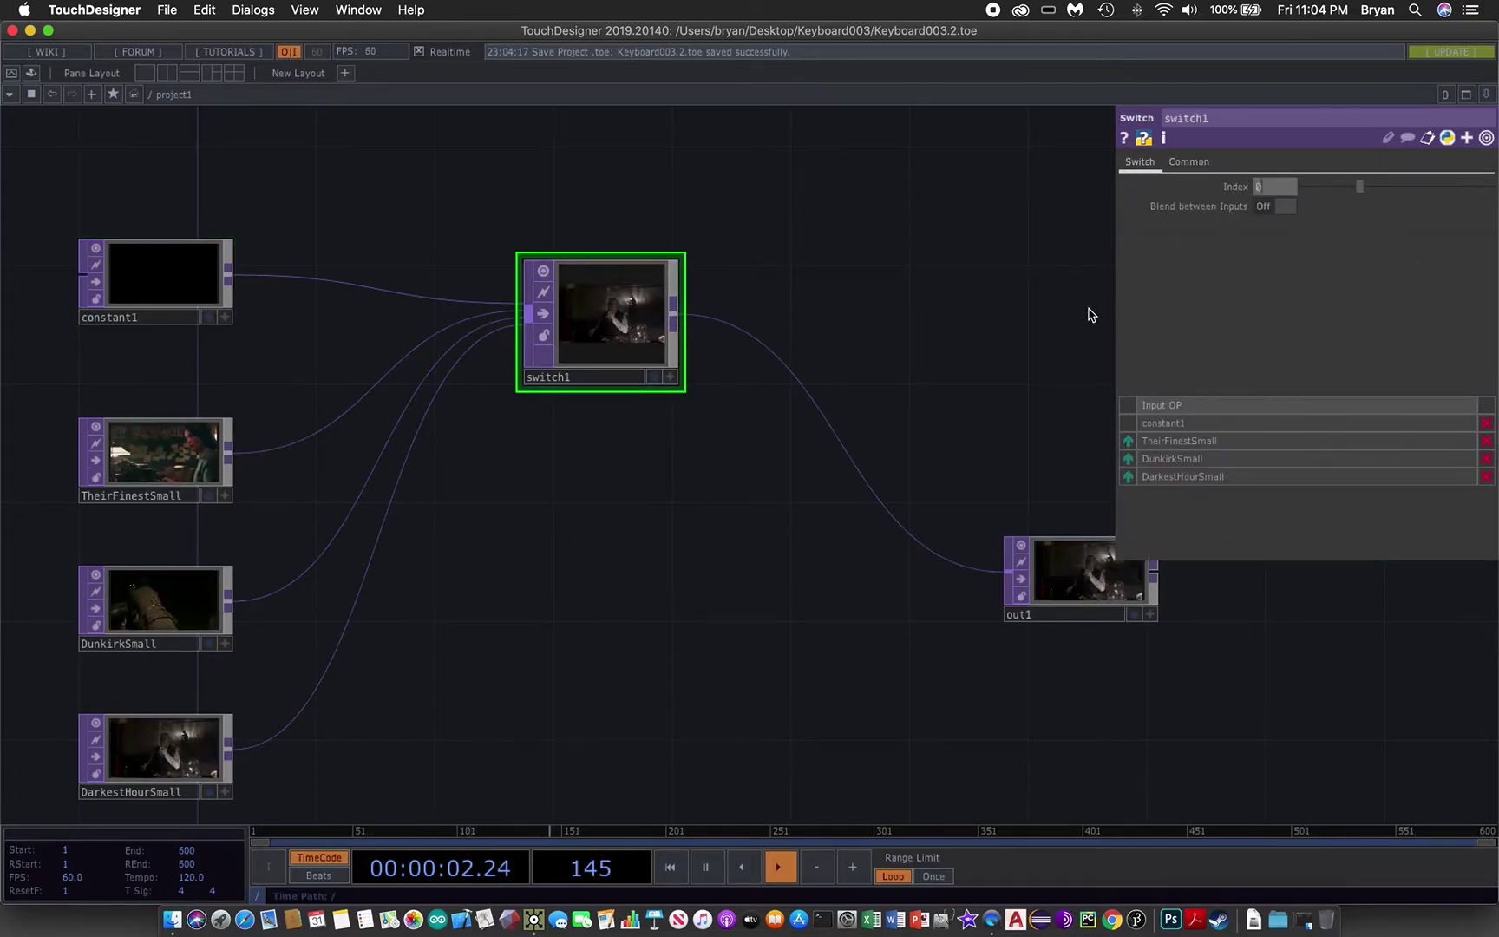
pyautogui.moveTo(753, 512); pyautogui.dragTo(830, 429)
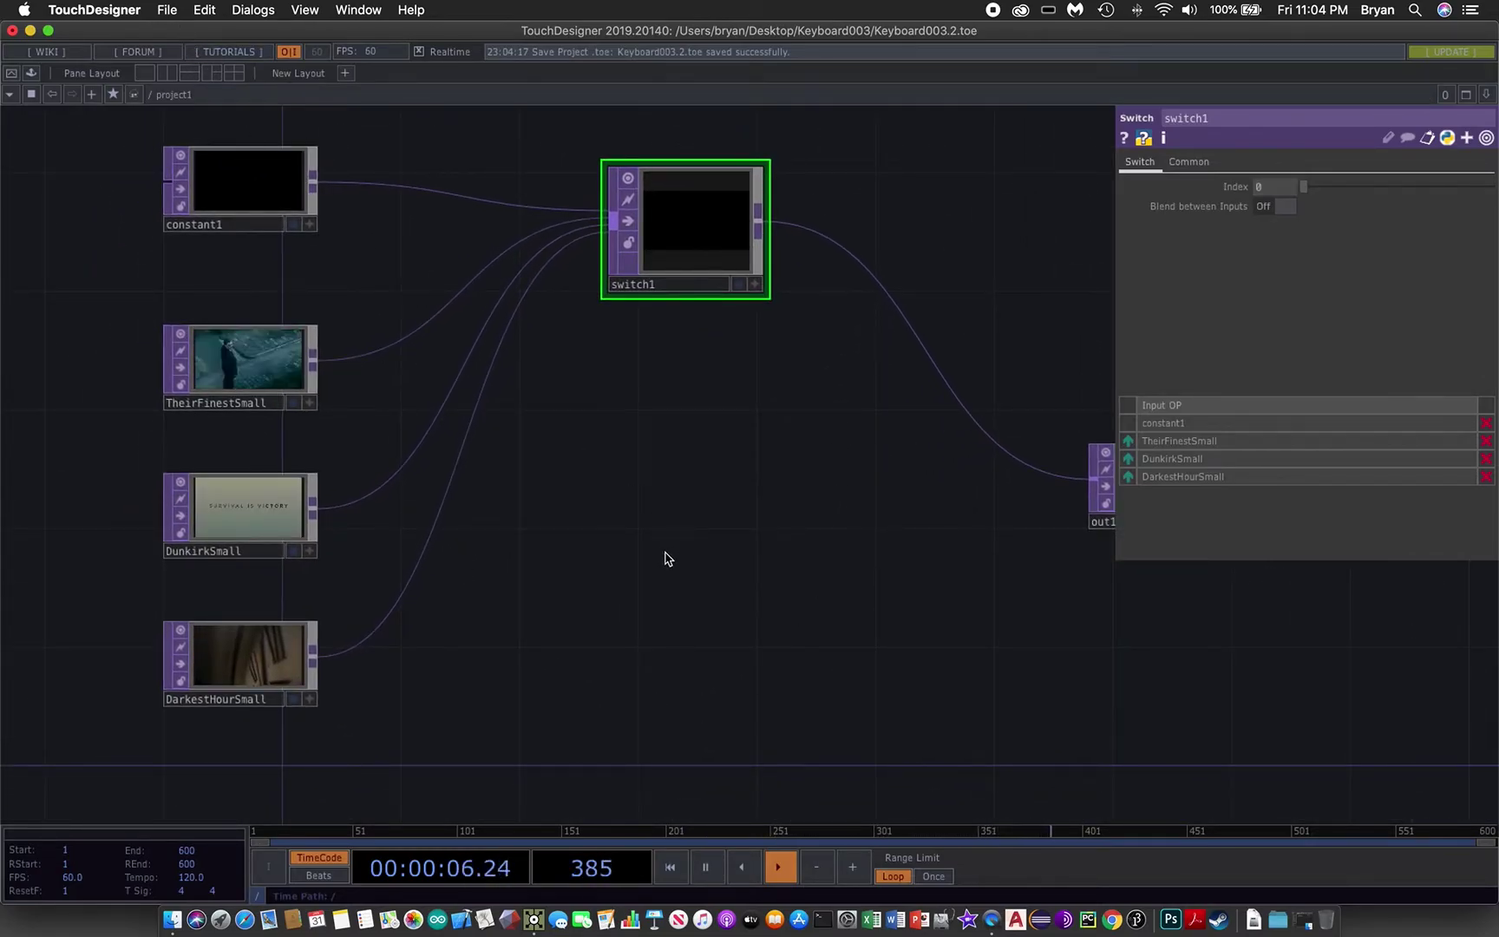
# Add a Keyboard In CHOP, keyboardin1, and position it below switch1.
pyautogui.press('Tab')
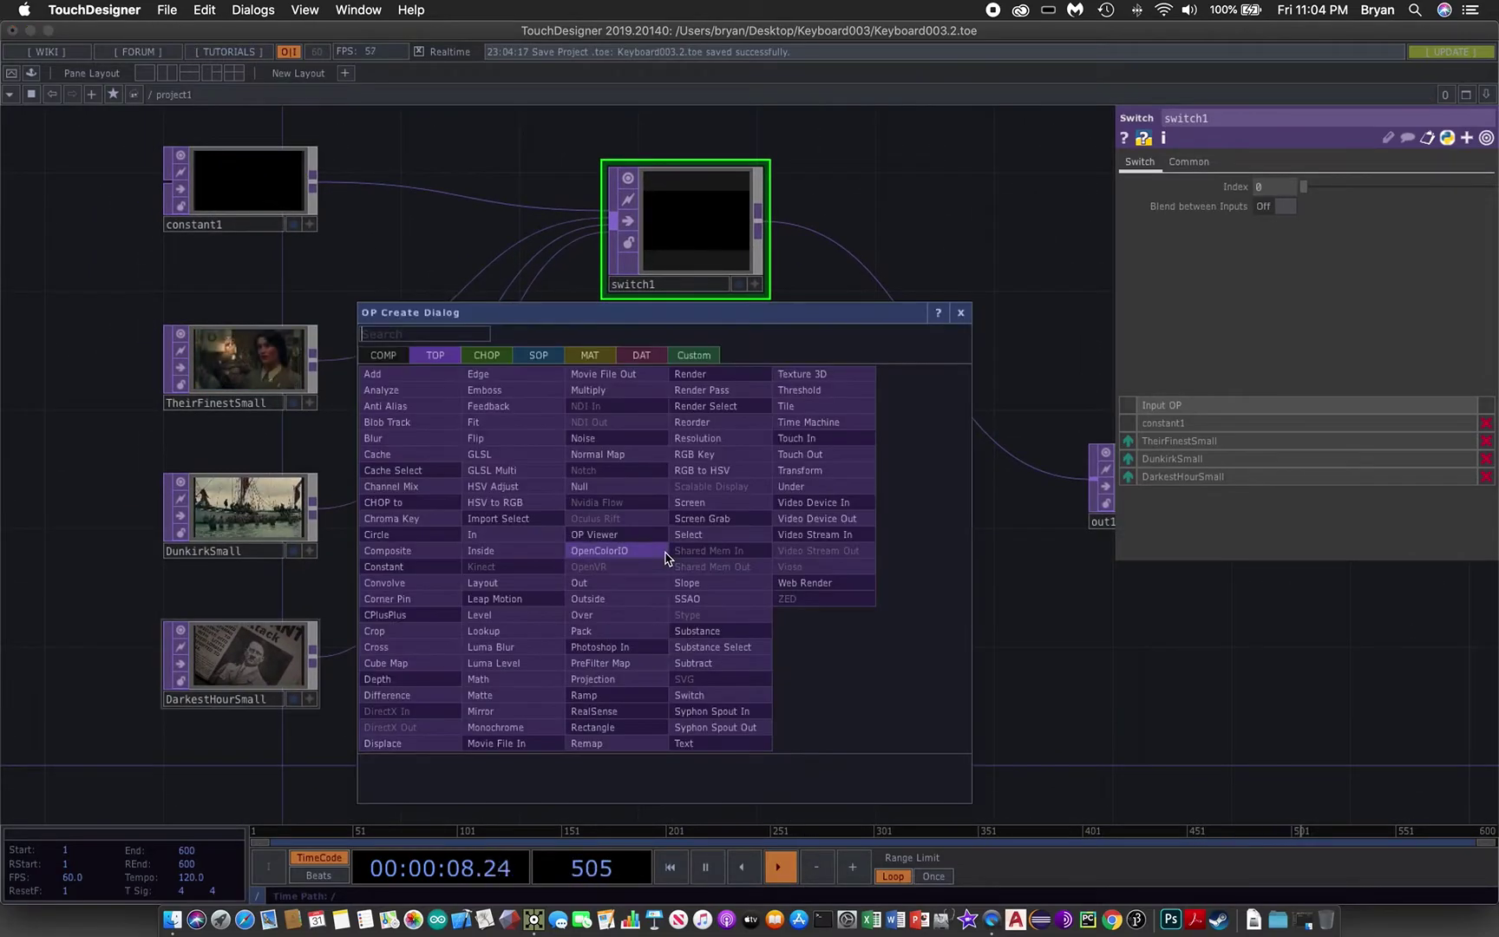
pyautogui.click(486, 355)
pyautogui.moveTo(614, 313); pyautogui.dragTo(799, 286)
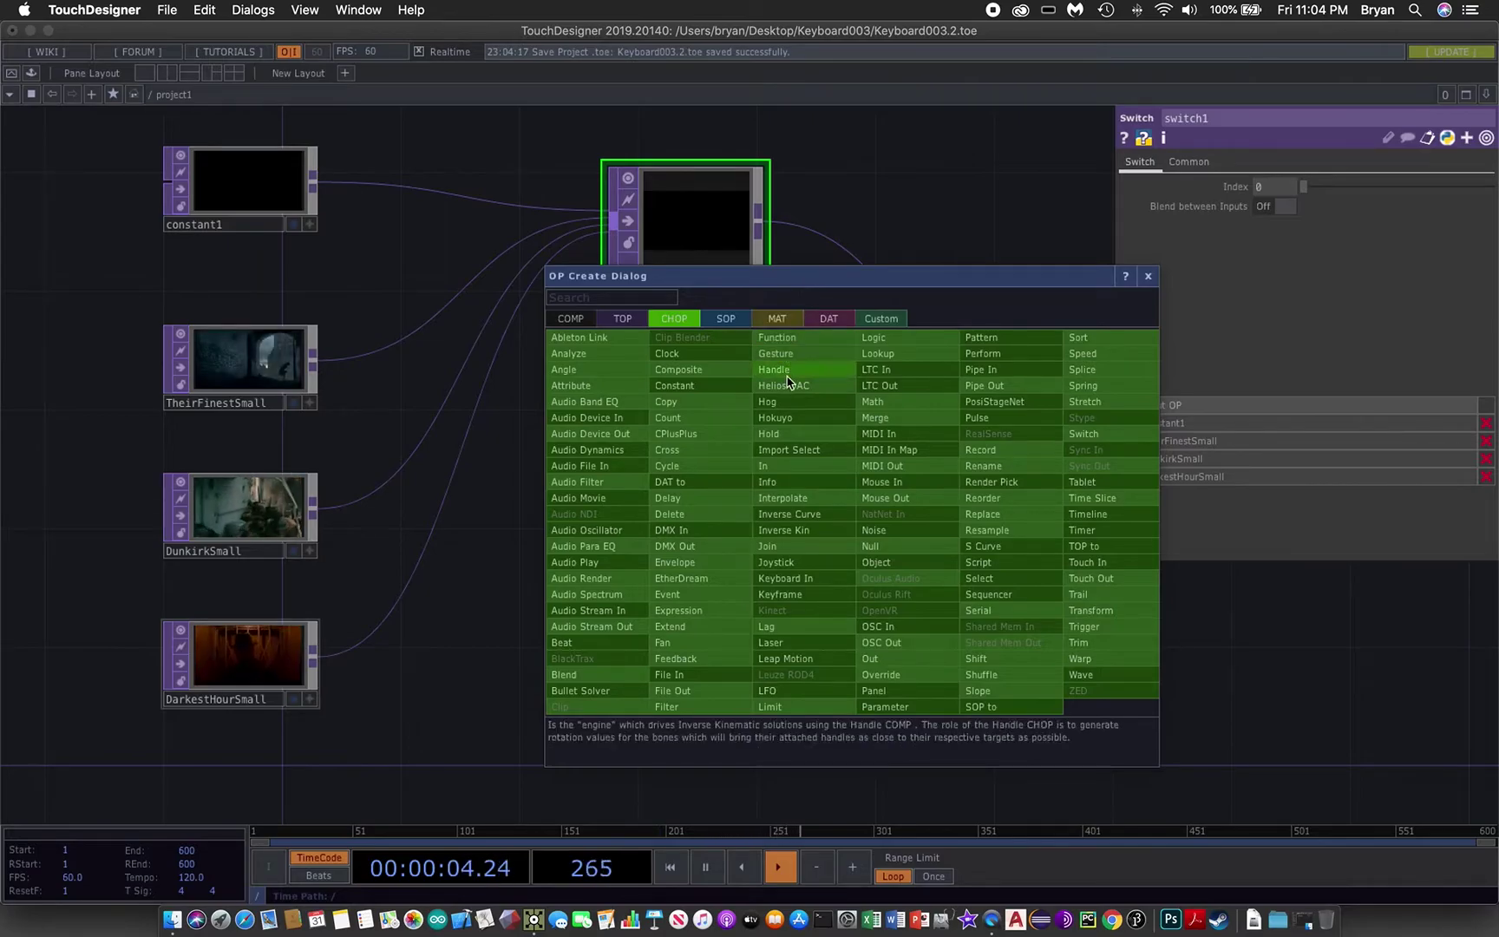
pyautogui.click(792, 580)
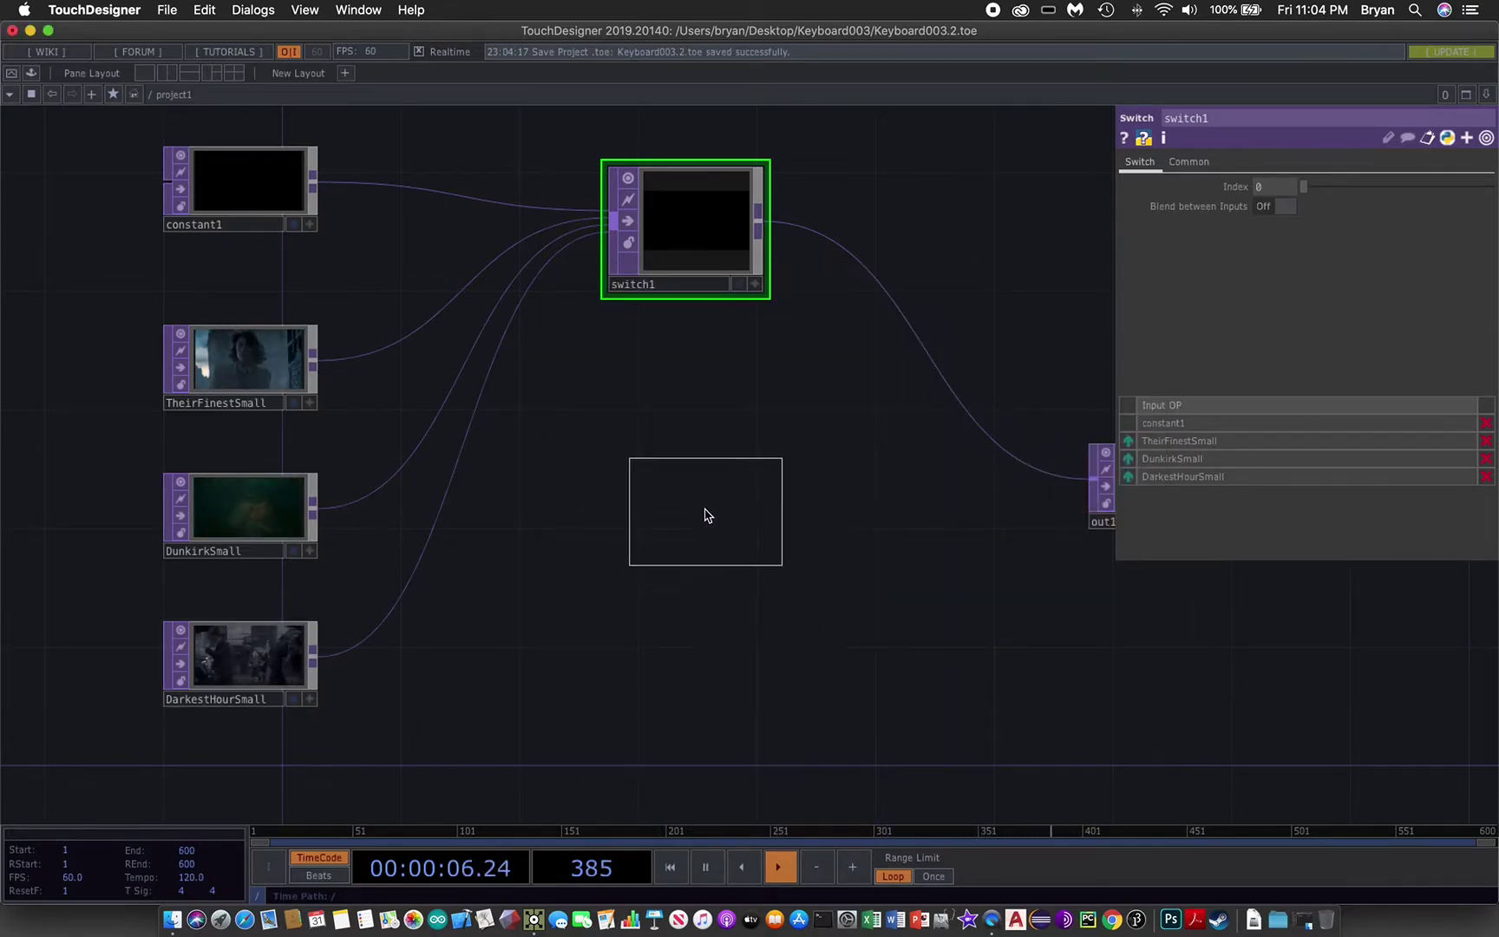
pyautogui.click(695, 499)
pyautogui.moveTo(970, 701); pyautogui.dragTo(964, 582)
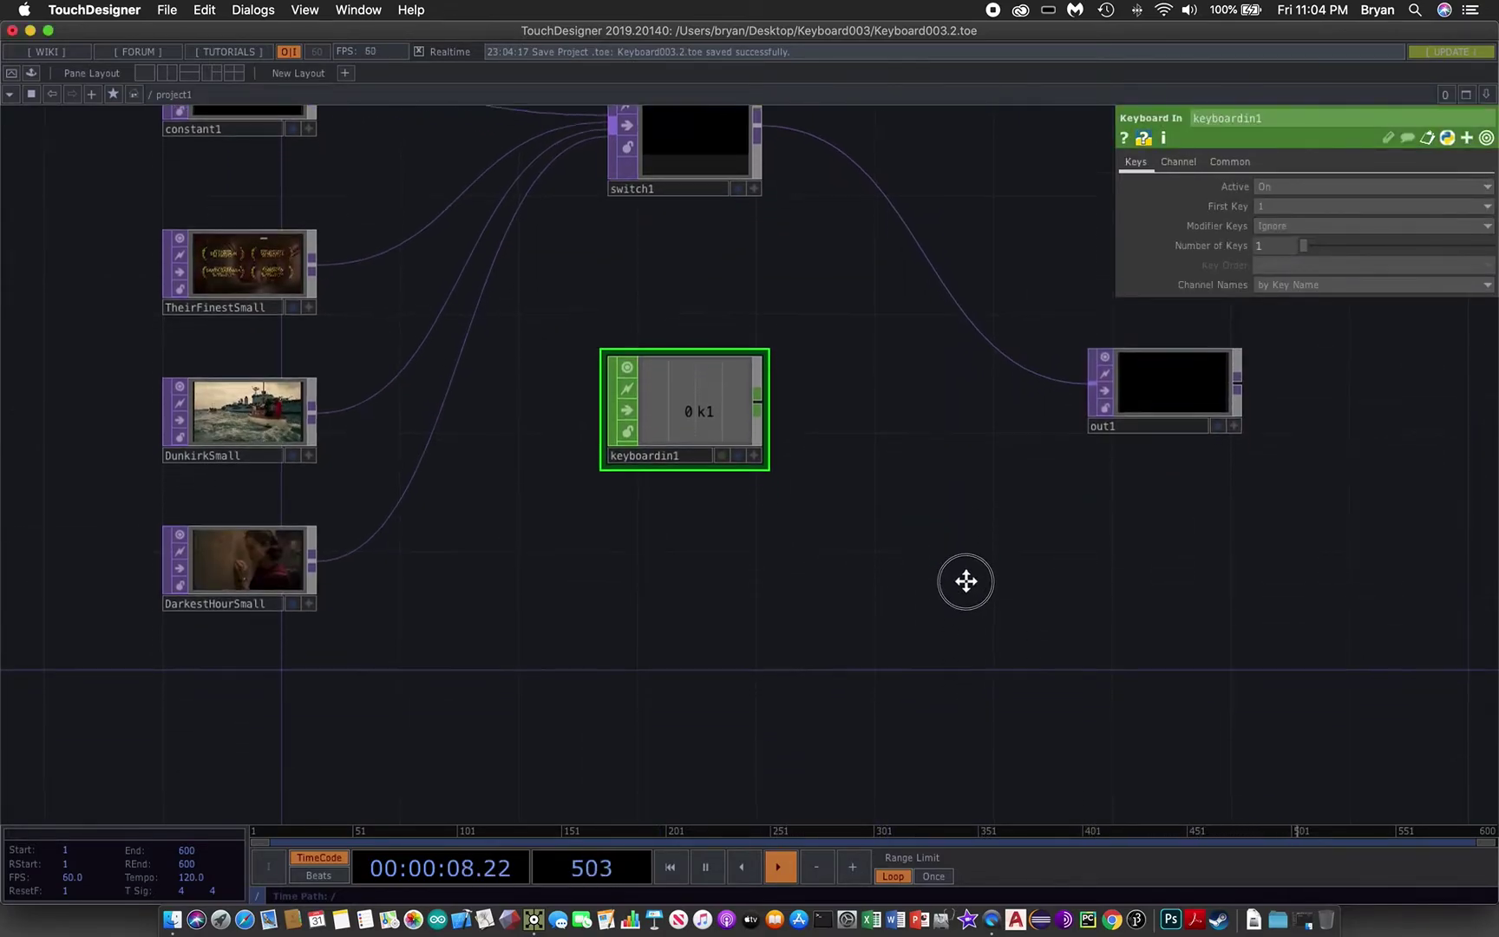
pyautogui.moveTo(690, 401); pyautogui.dragTo(562, 550)
# Add a Null CHOP, null1, and wire keyboardin1's output into it.
pyautogui.press('Tab')
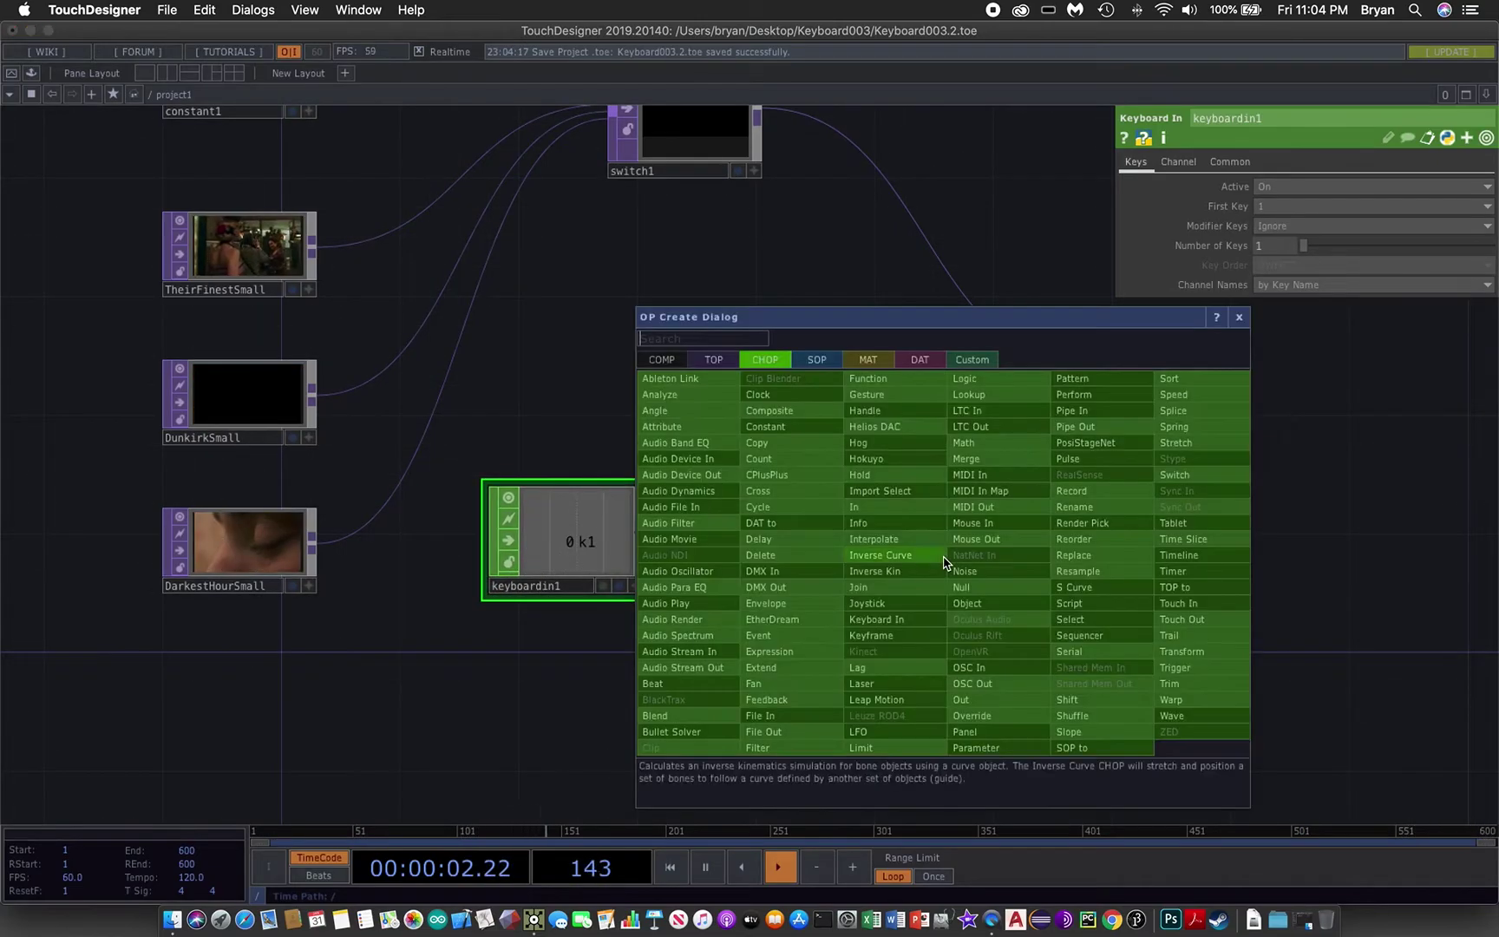
pyautogui.click(1007, 573)
pyautogui.click(805, 543)
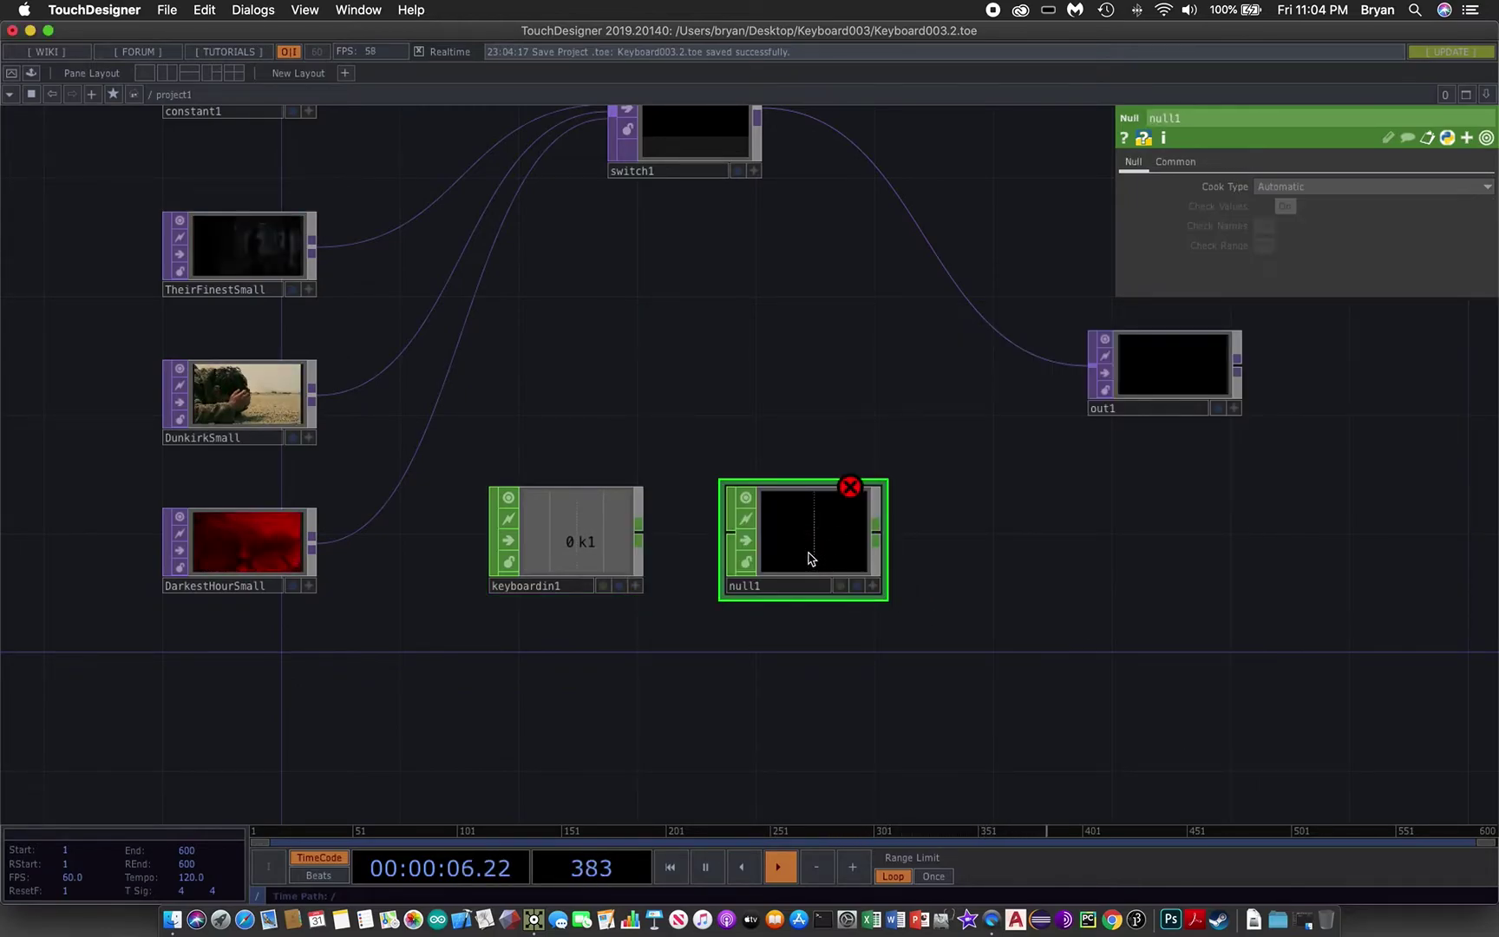
pyautogui.moveTo(655, 540); pyautogui.dragTo(732, 532)
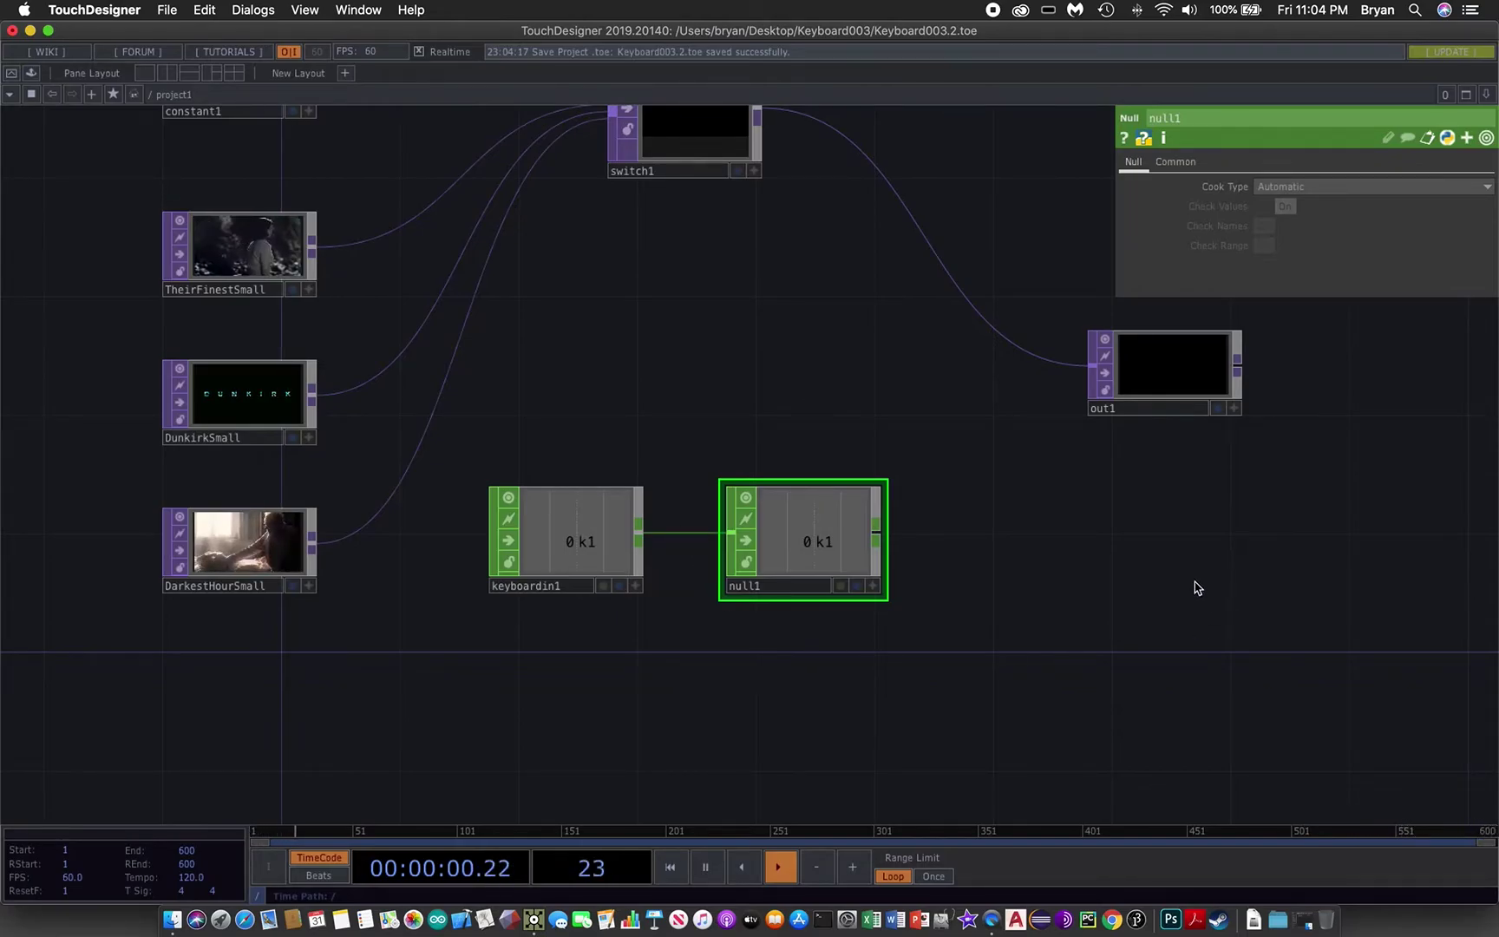
pyautogui.moveTo(1195, 589); pyautogui.dragTo(1122, 636)
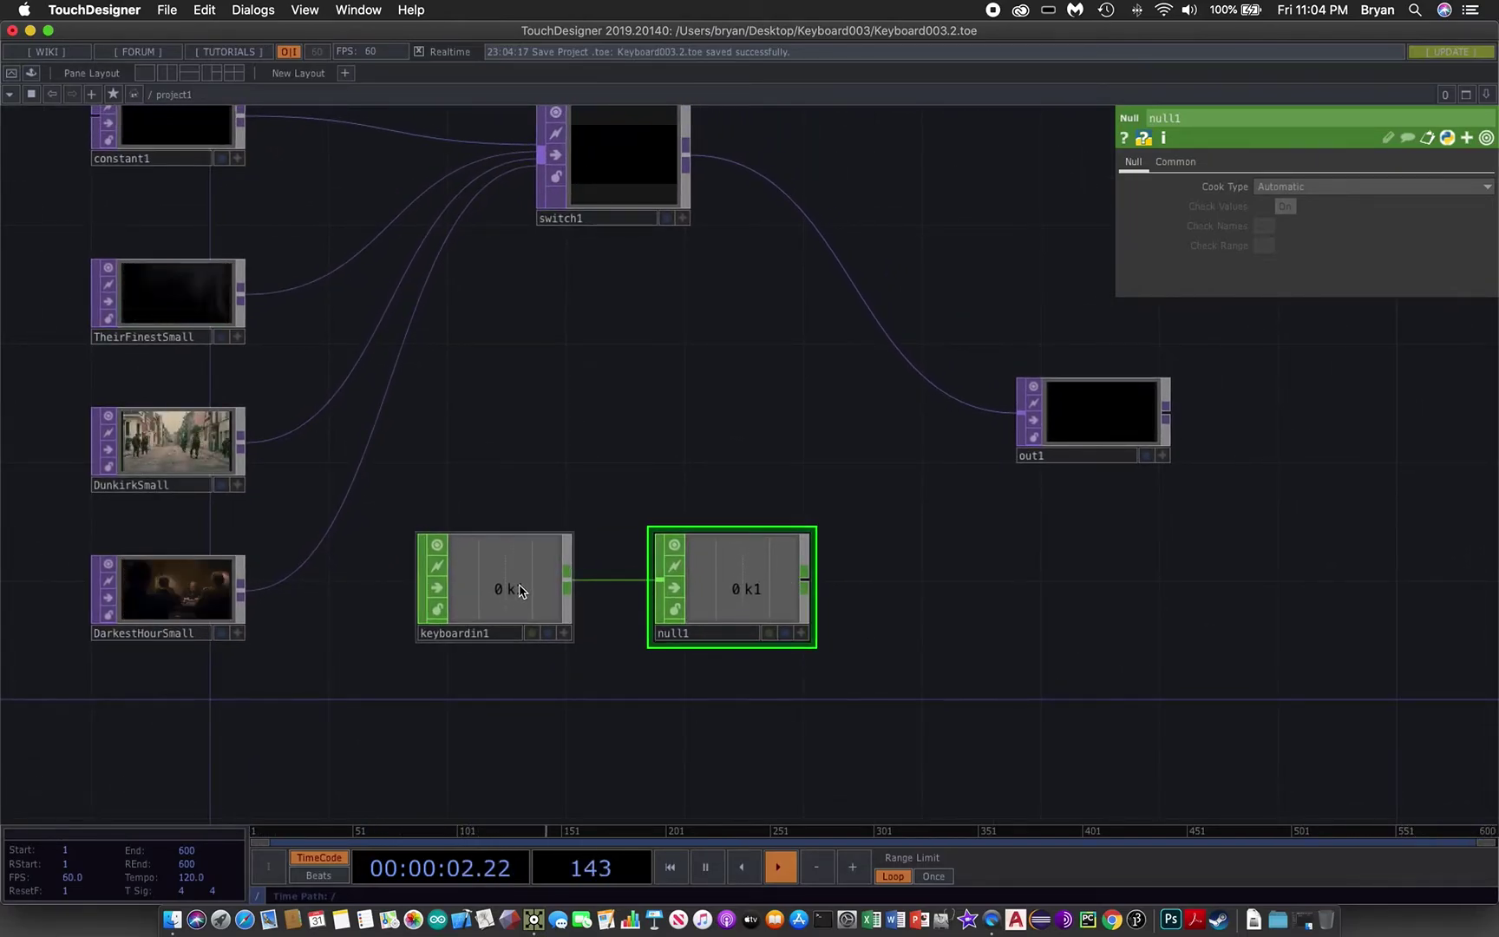
pyautogui.click(552, 605)
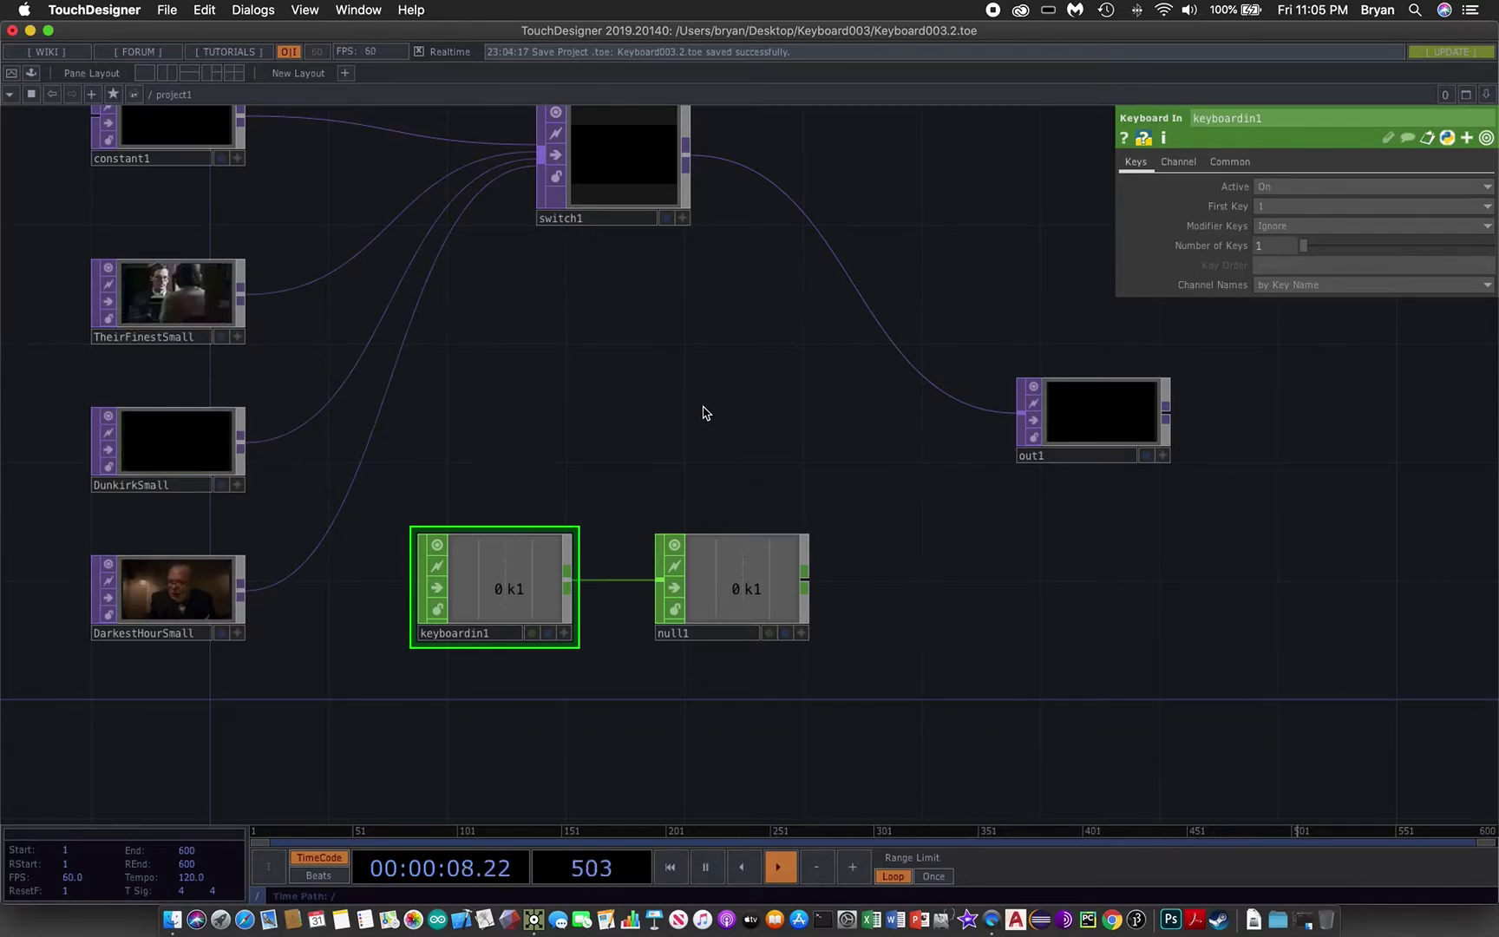
# Set keyboardin1's Number of Keys to 4 and its Key Order to Alphabetic.
pyautogui.scroll(5, 742, 468)
pyautogui.hscroll(-3, 743, 468)
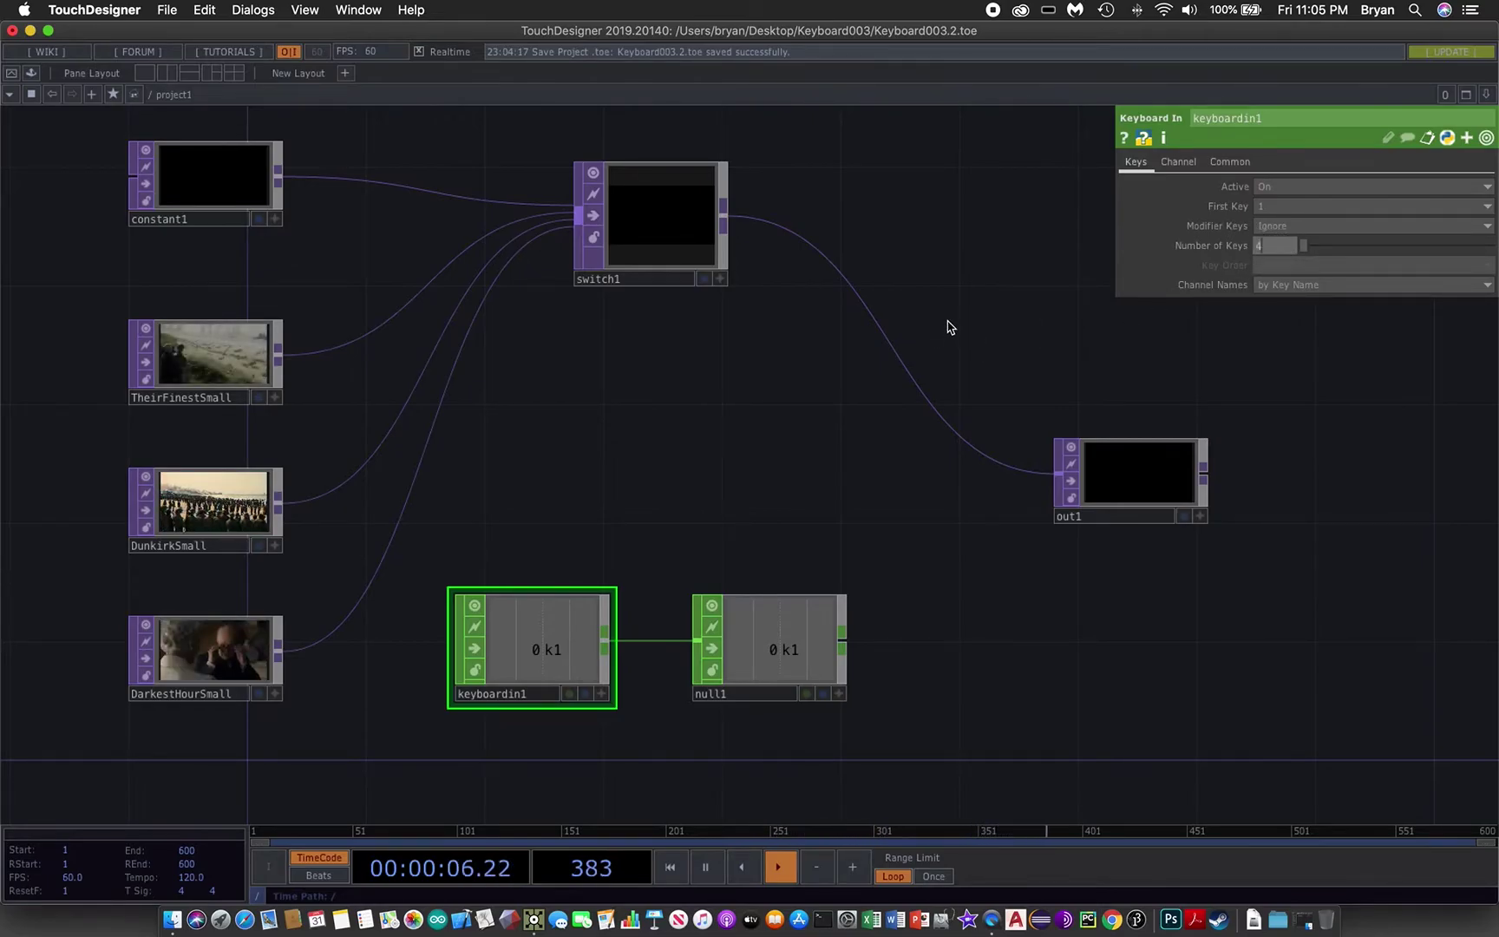
pyautogui.press('Return')
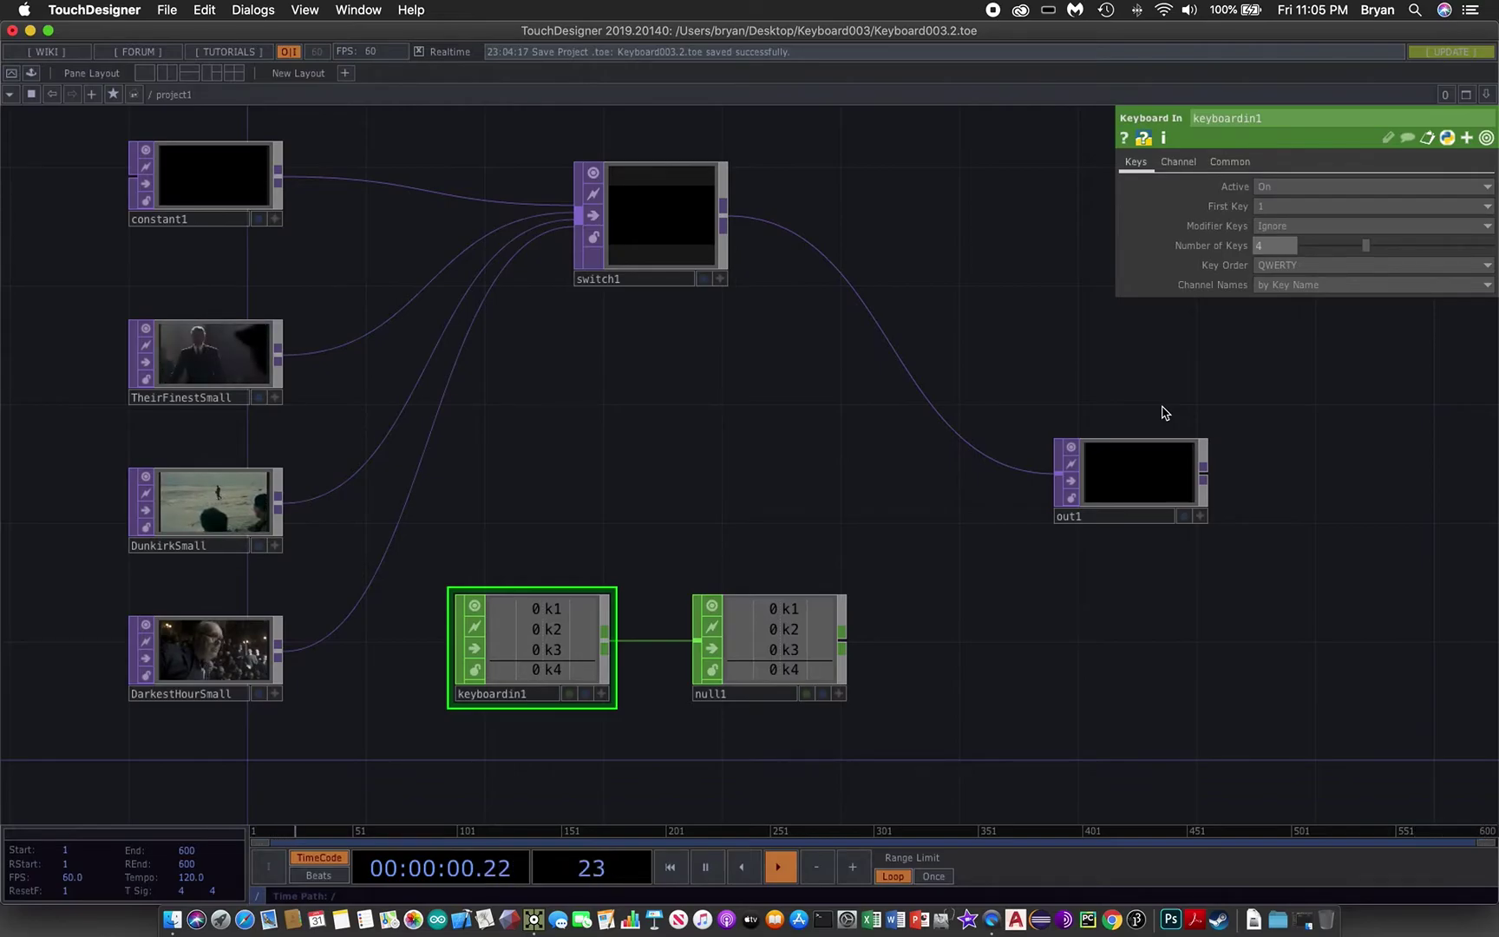
pyautogui.click(1275, 266)
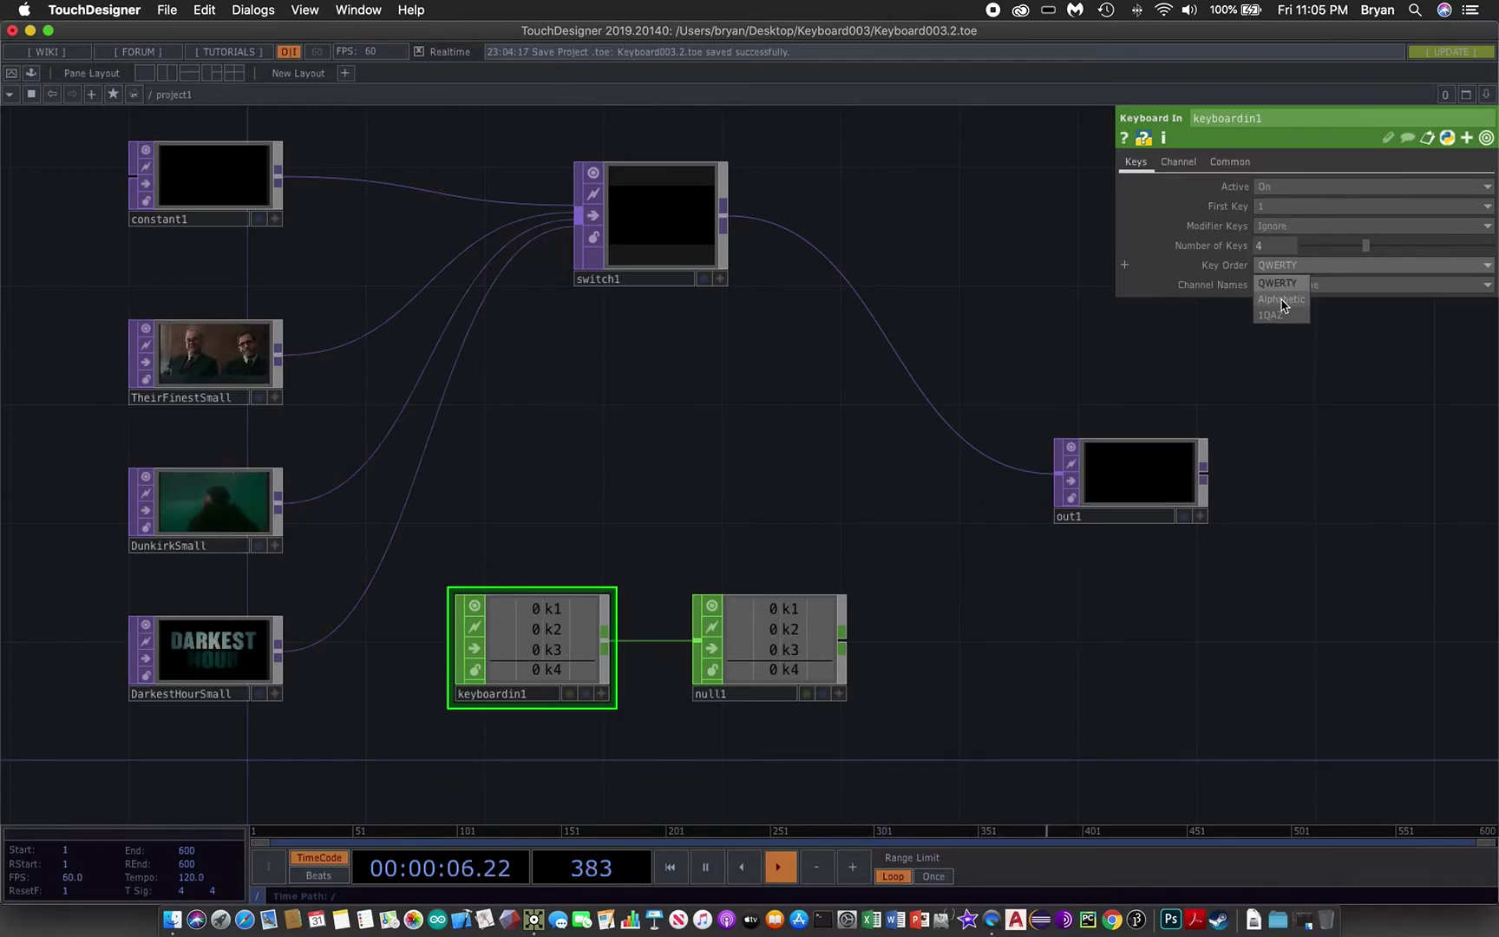
pyautogui.click(1283, 300)
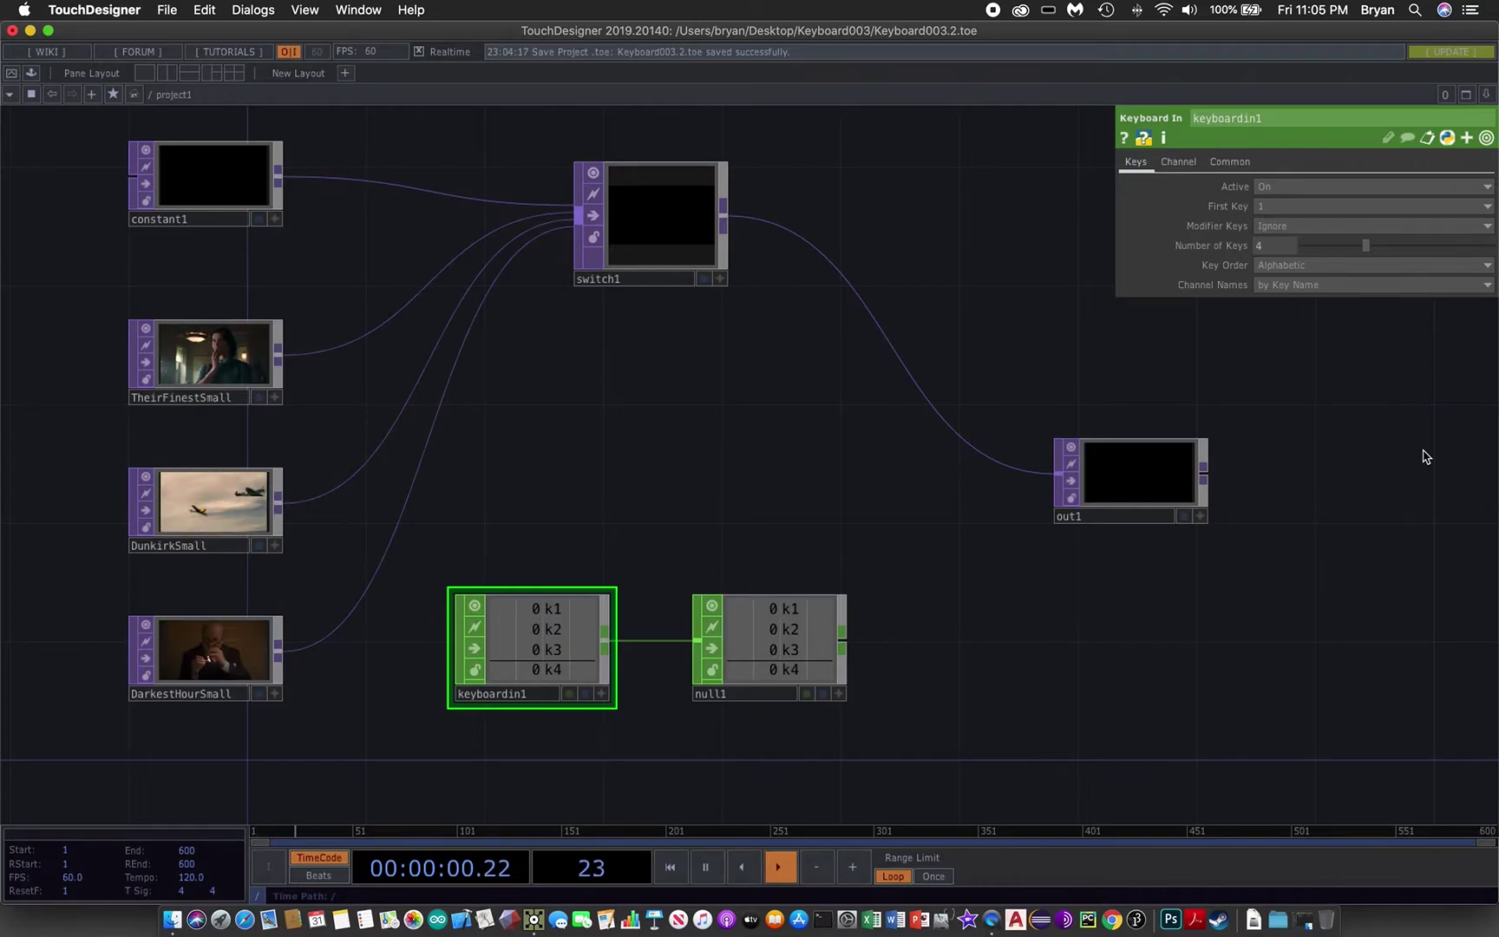
# Save the project as Keyboard003.3.toe, framing keyboardin1 and null1 in view.
pyautogui.click(161, 10)
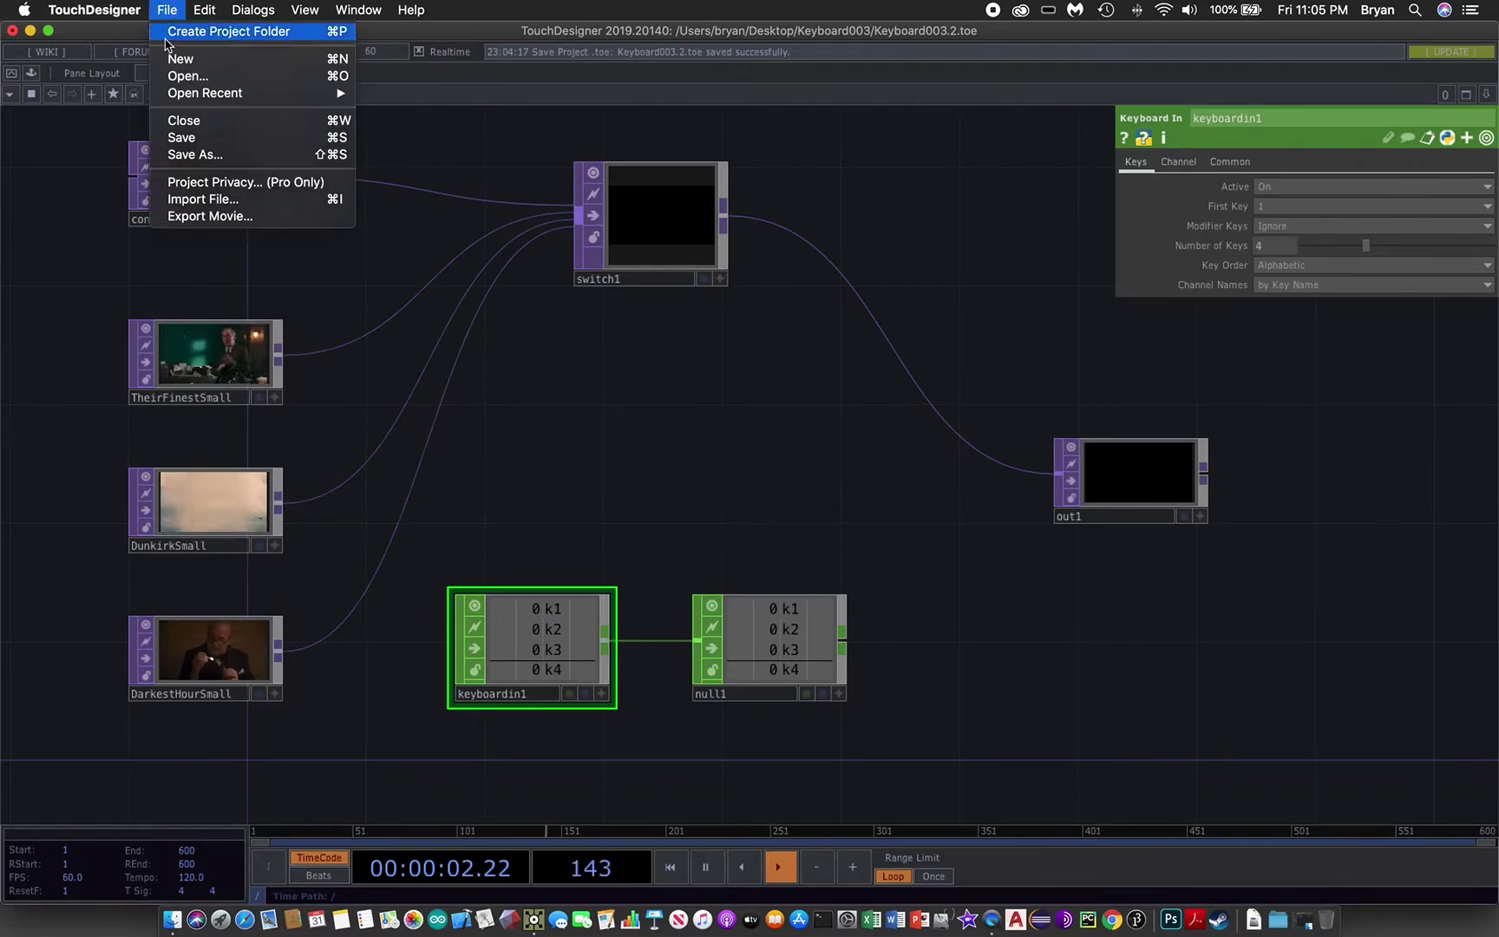
pyautogui.click(193, 137)
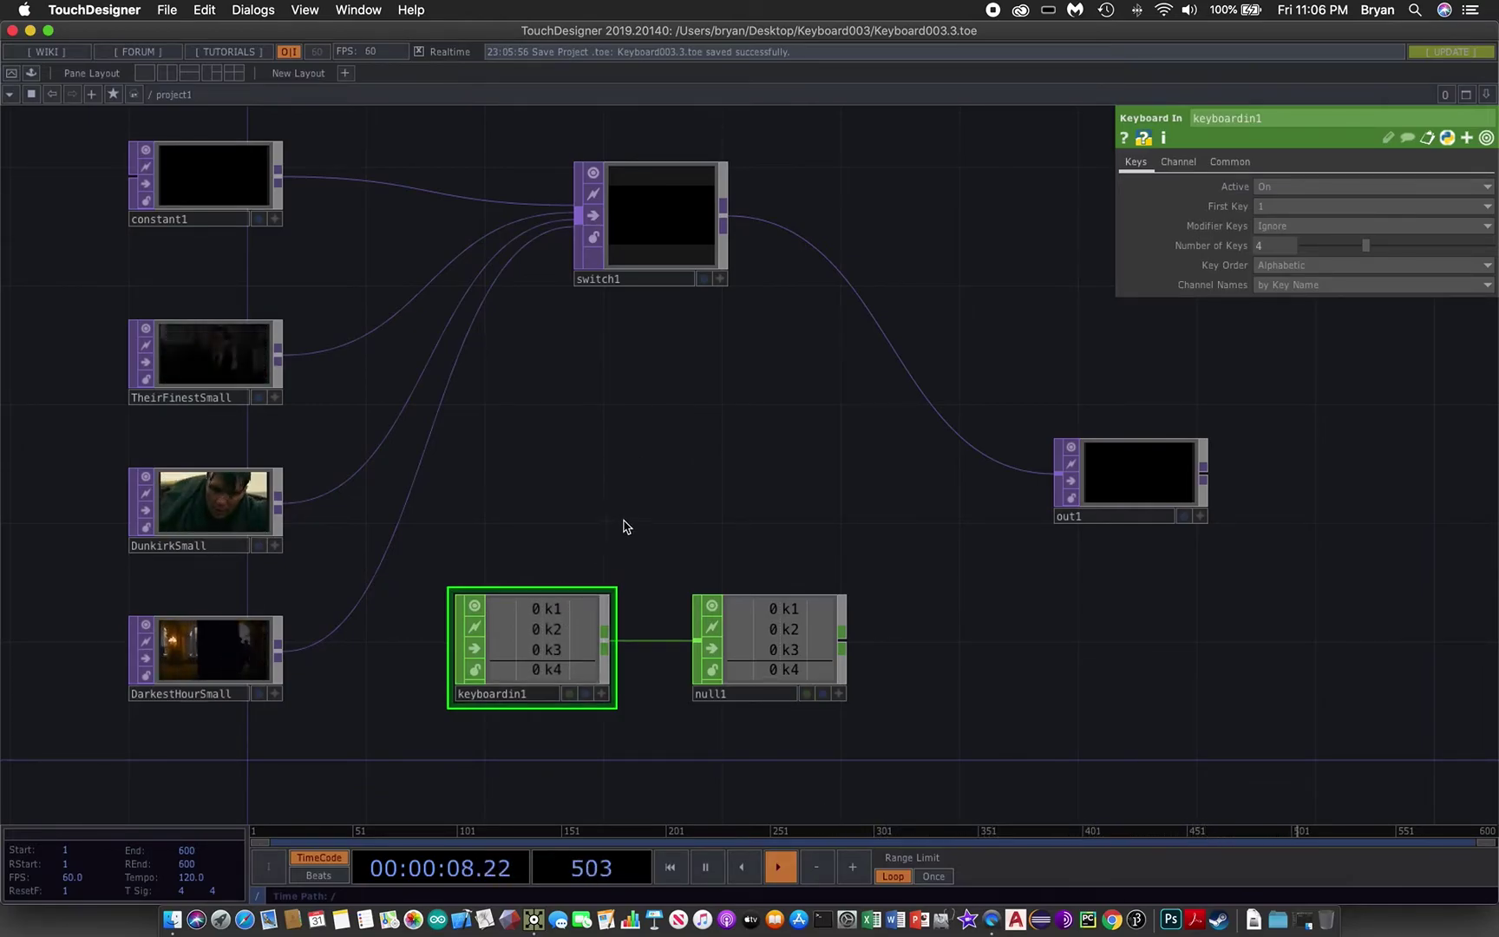
pyautogui.moveTo(703, 509); pyautogui.dragTo(776, 391)
pyautogui.scroll(5, 685, 642)
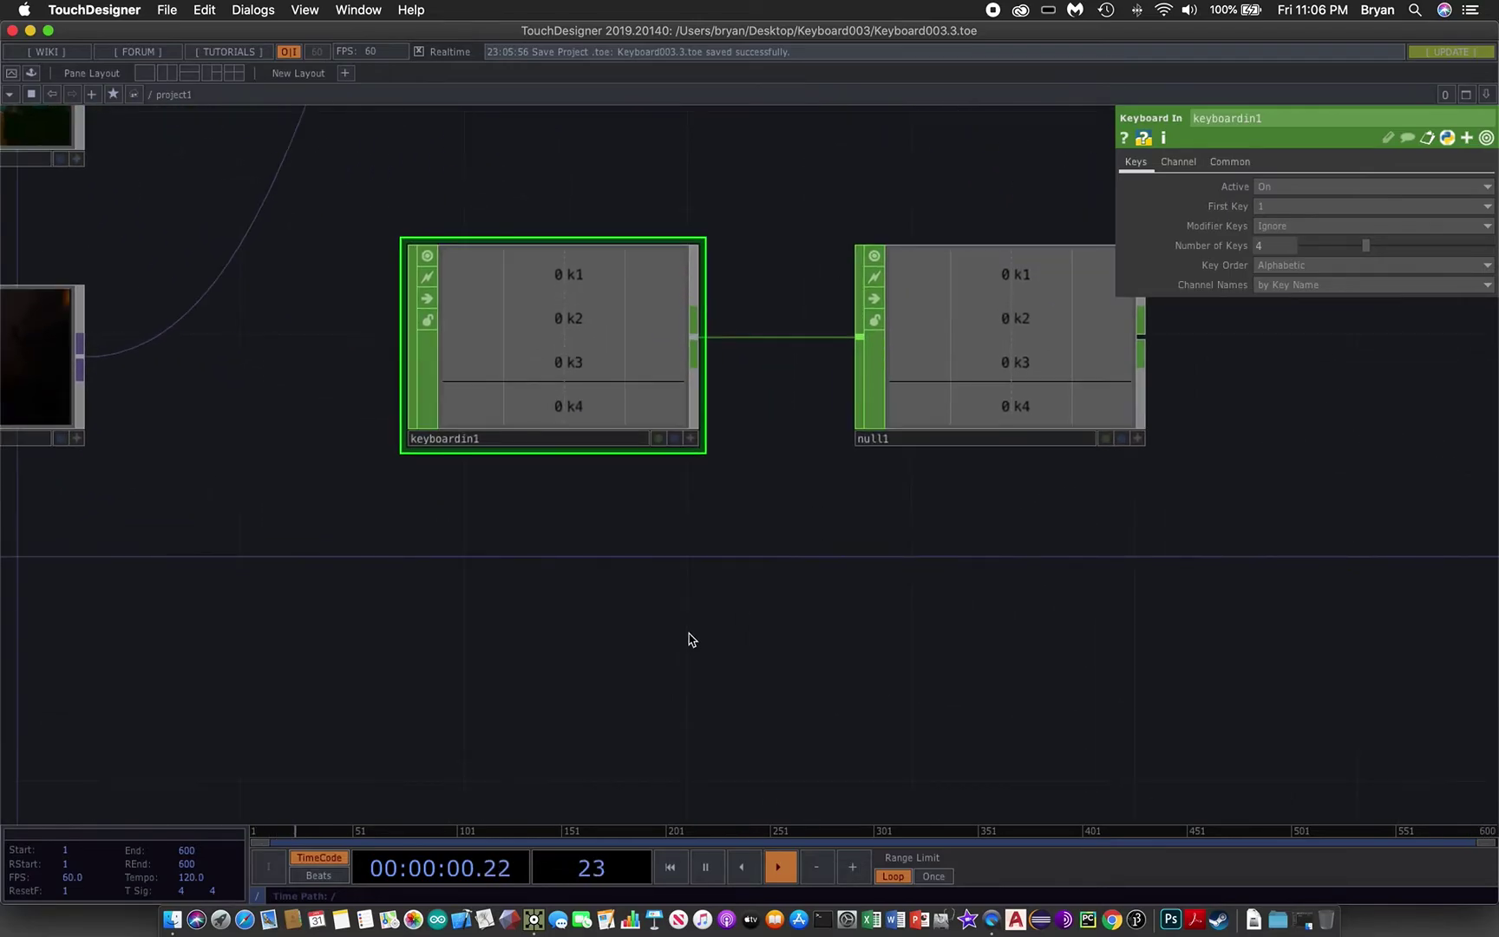
pyautogui.scroll(5, 689, 640)
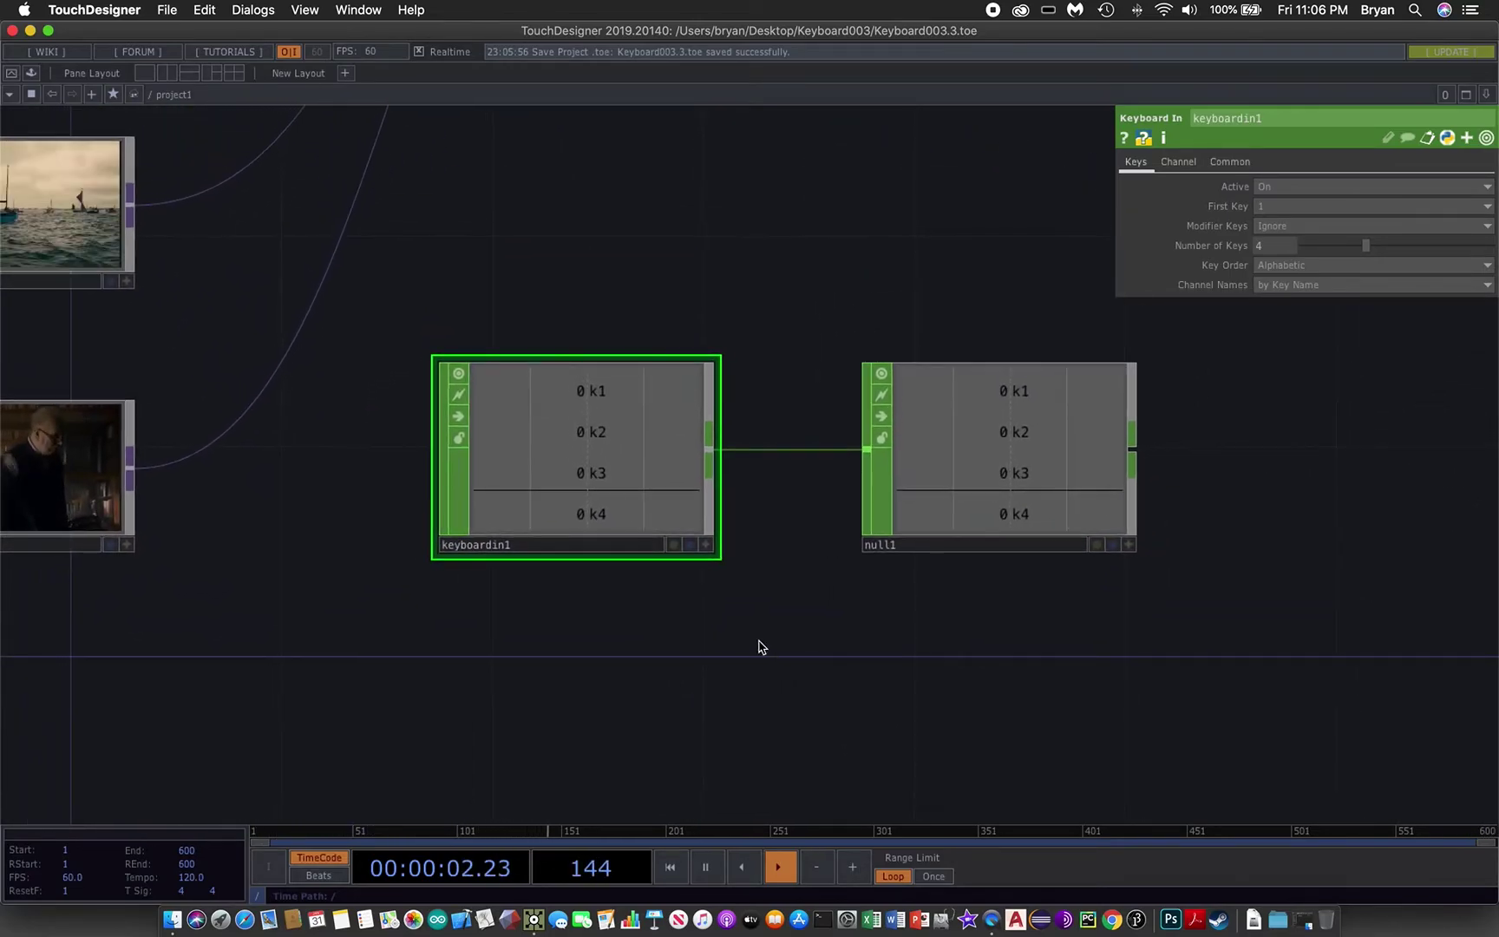
pyautogui.hscroll(3, 676, 656)
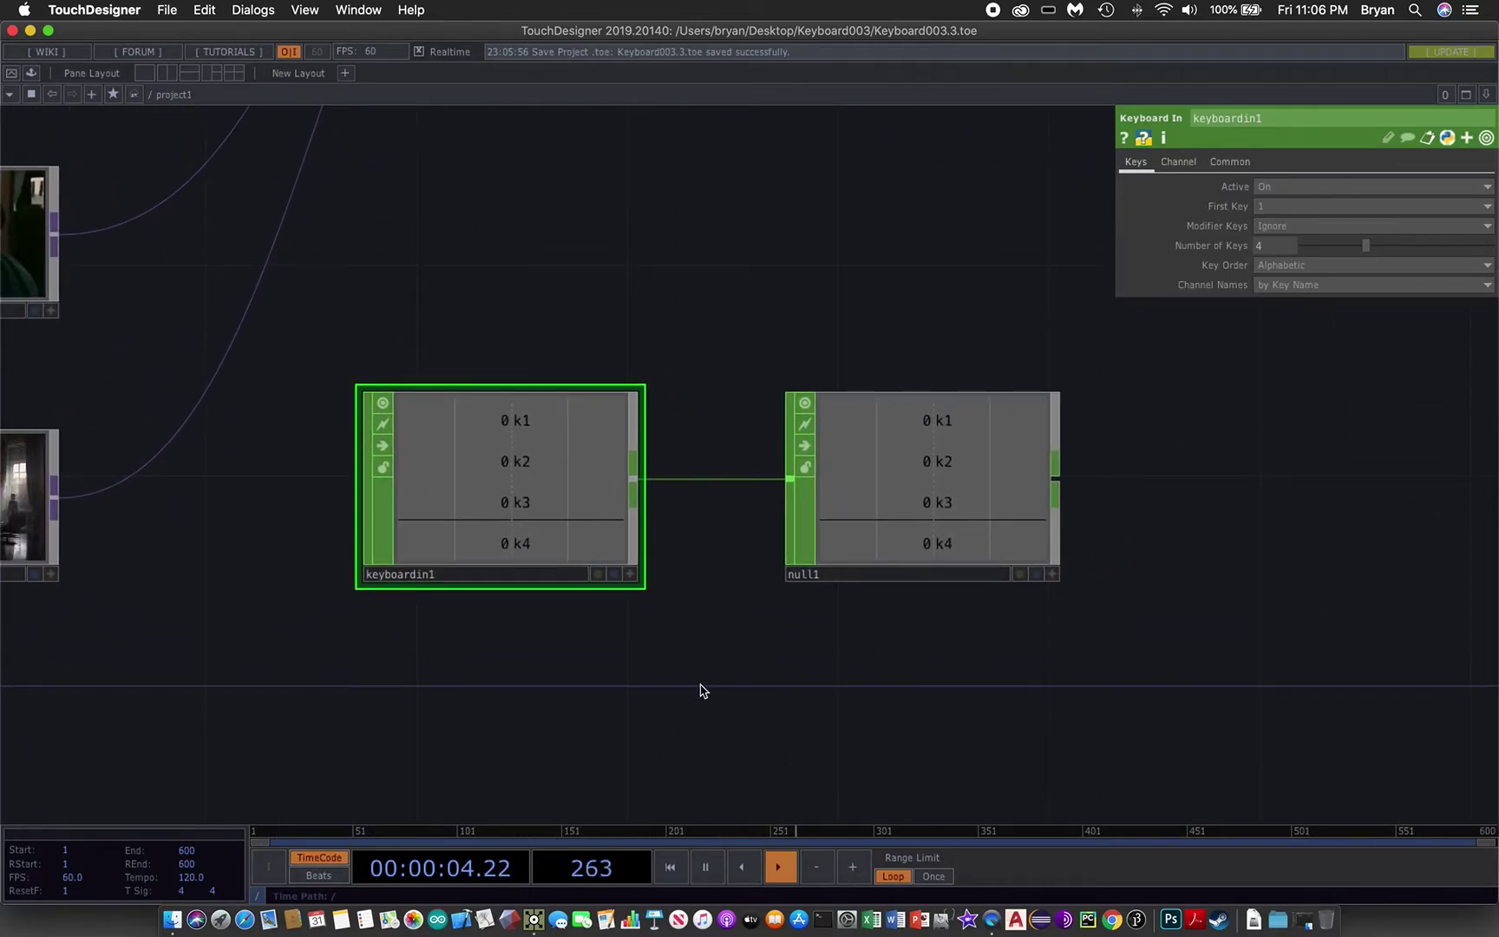
# Press keys 1–4 twice to check each lights its channel k1–k4.
pyautogui.press('1')
pyautogui.press('2')
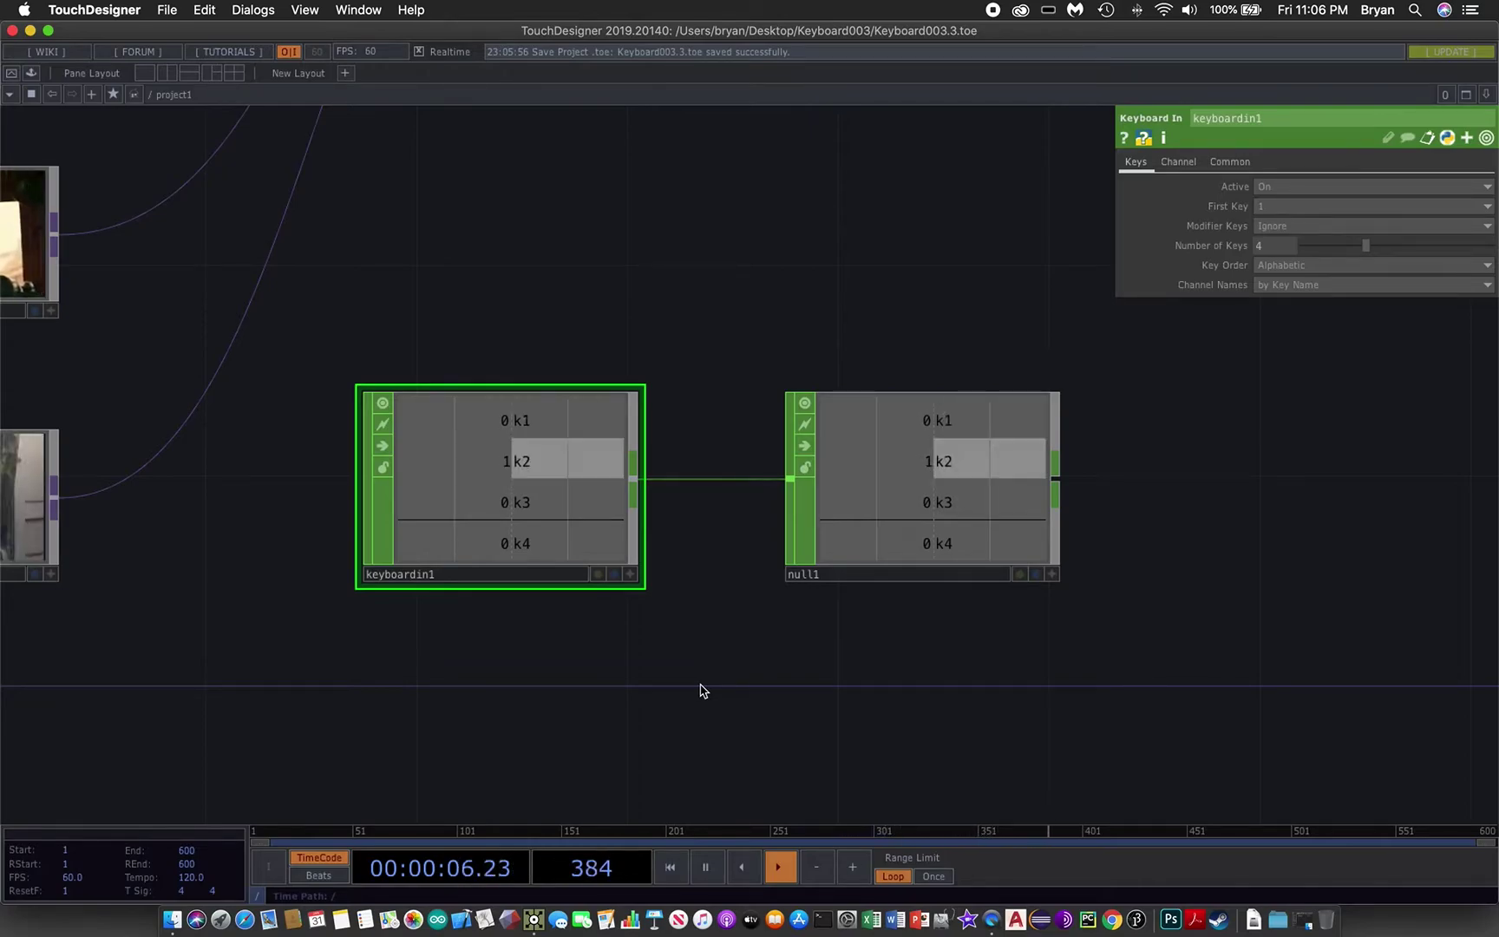
pyautogui.press('3')
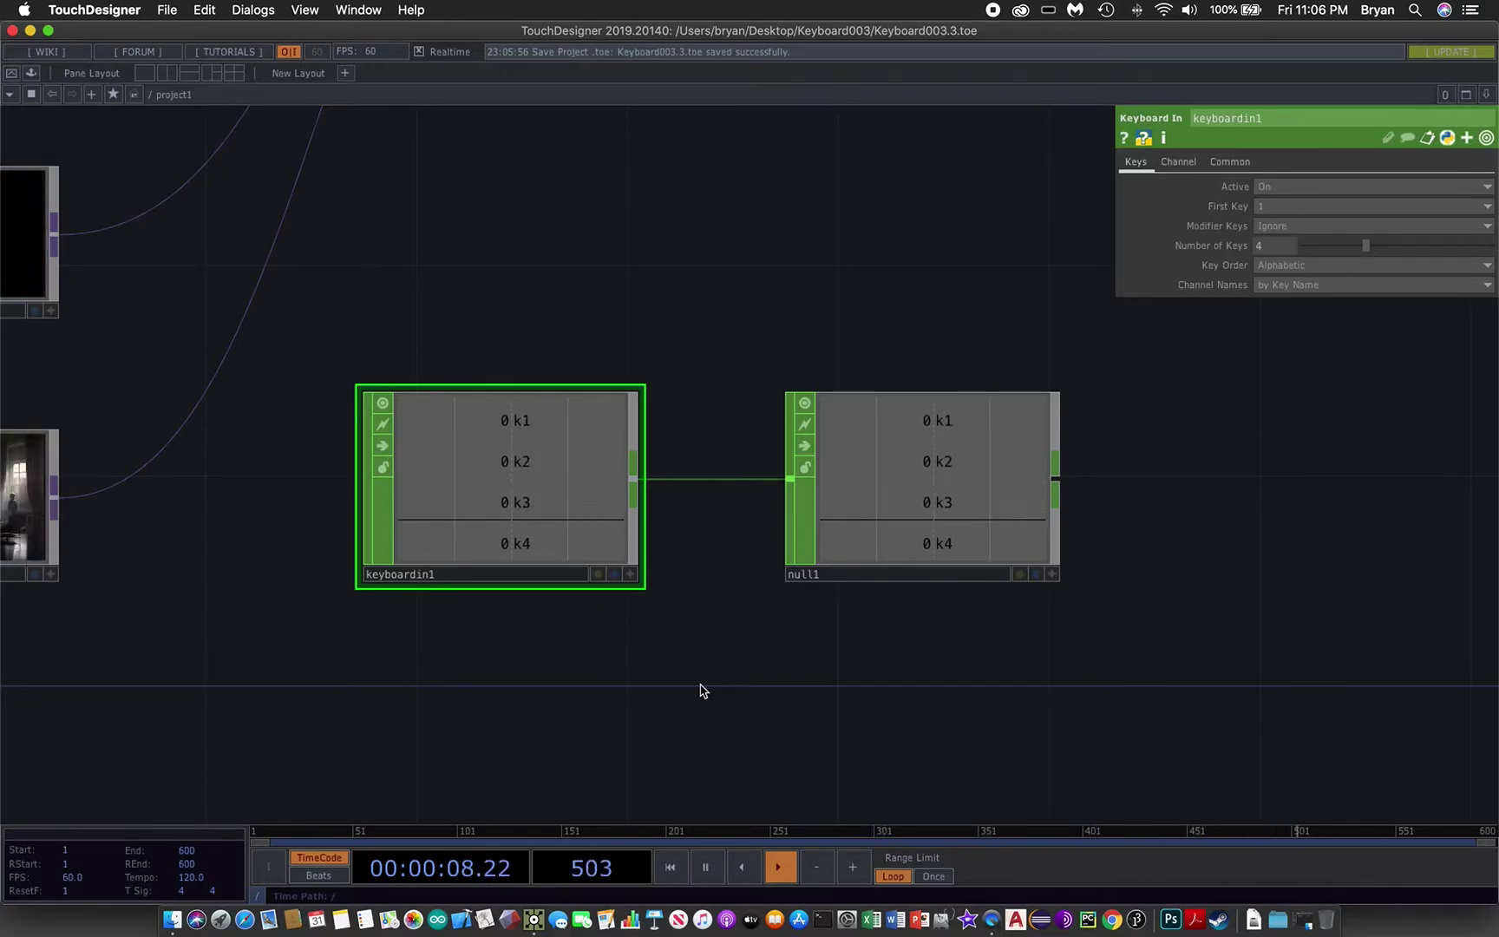
pyautogui.press('4')
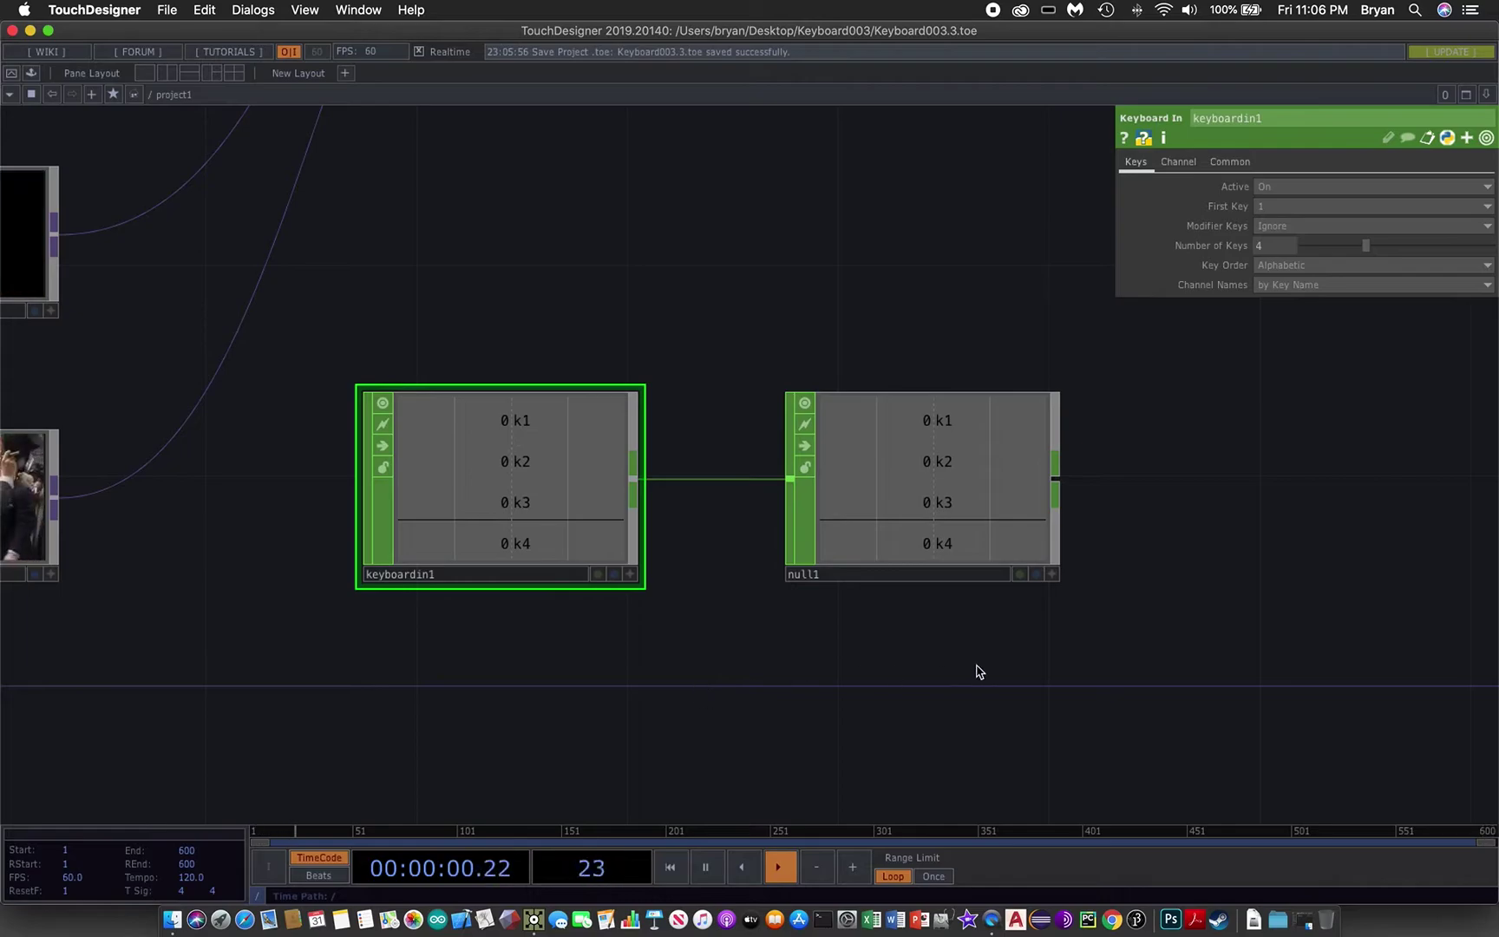
pyautogui.moveTo(978, 671); pyautogui.dragTo(797, 659)
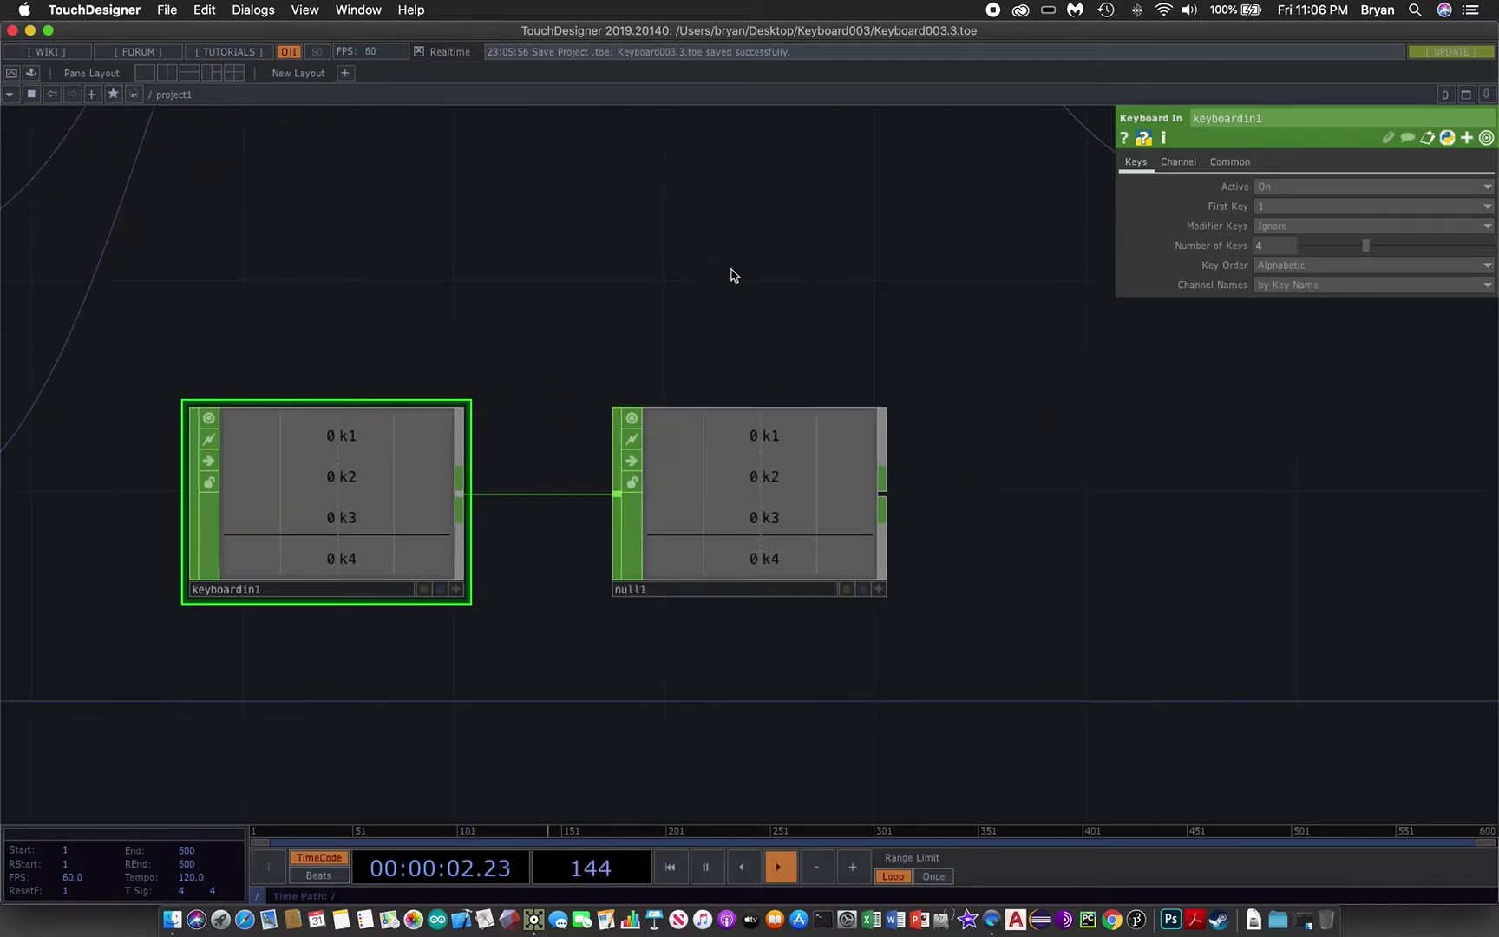
pyautogui.moveTo(731, 275); pyautogui.dragTo(707, 301)
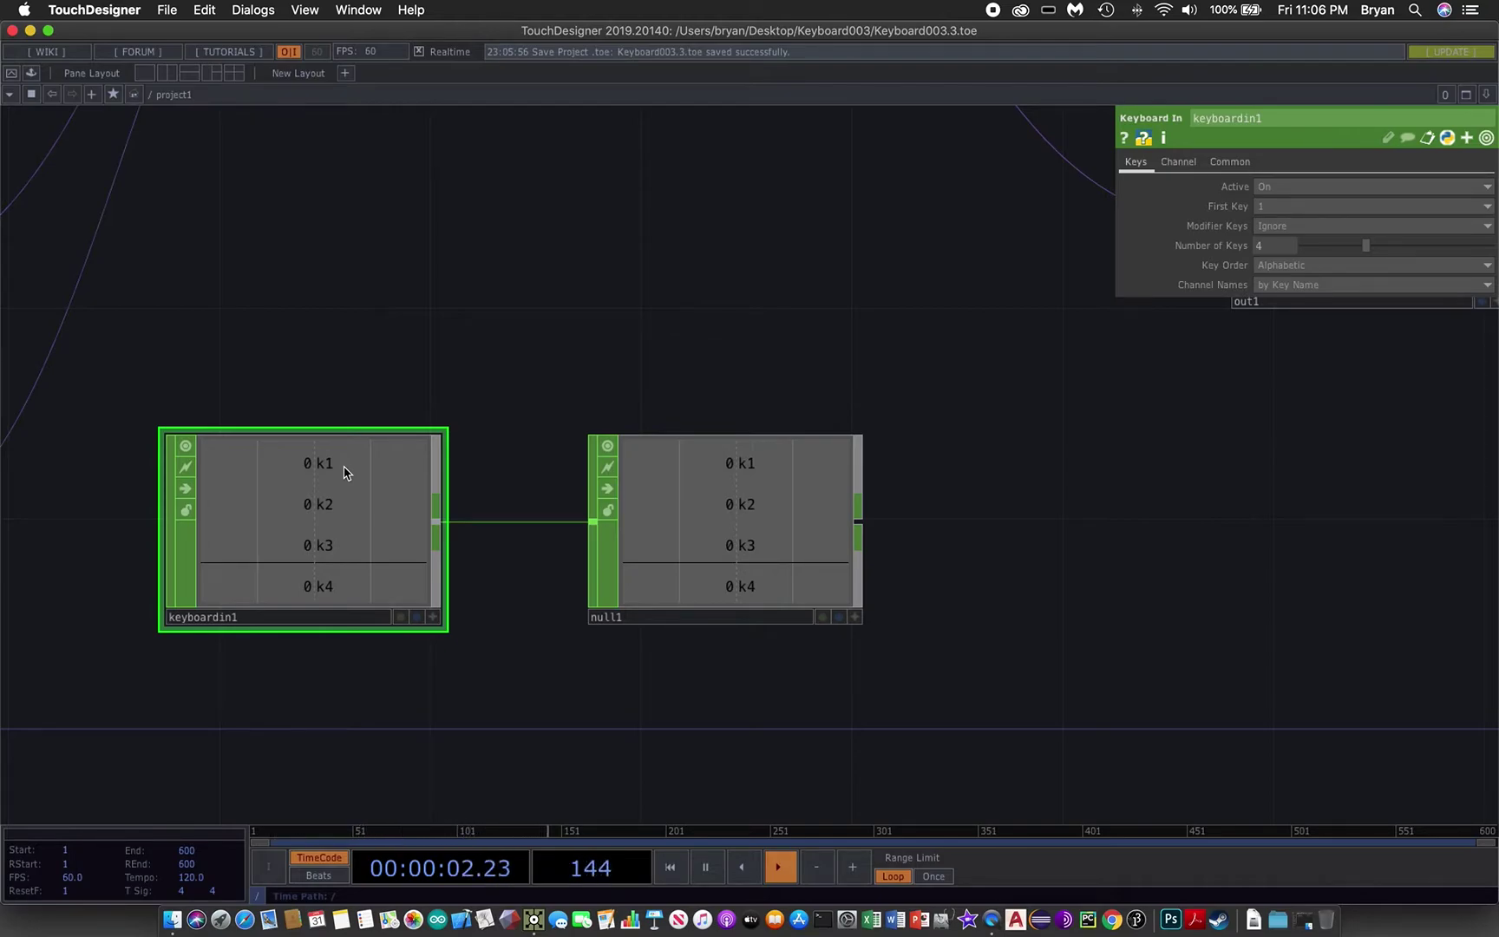
pyautogui.press('1')
pyautogui.press('2')
pyautogui.press('3')
pyautogui.press('4')
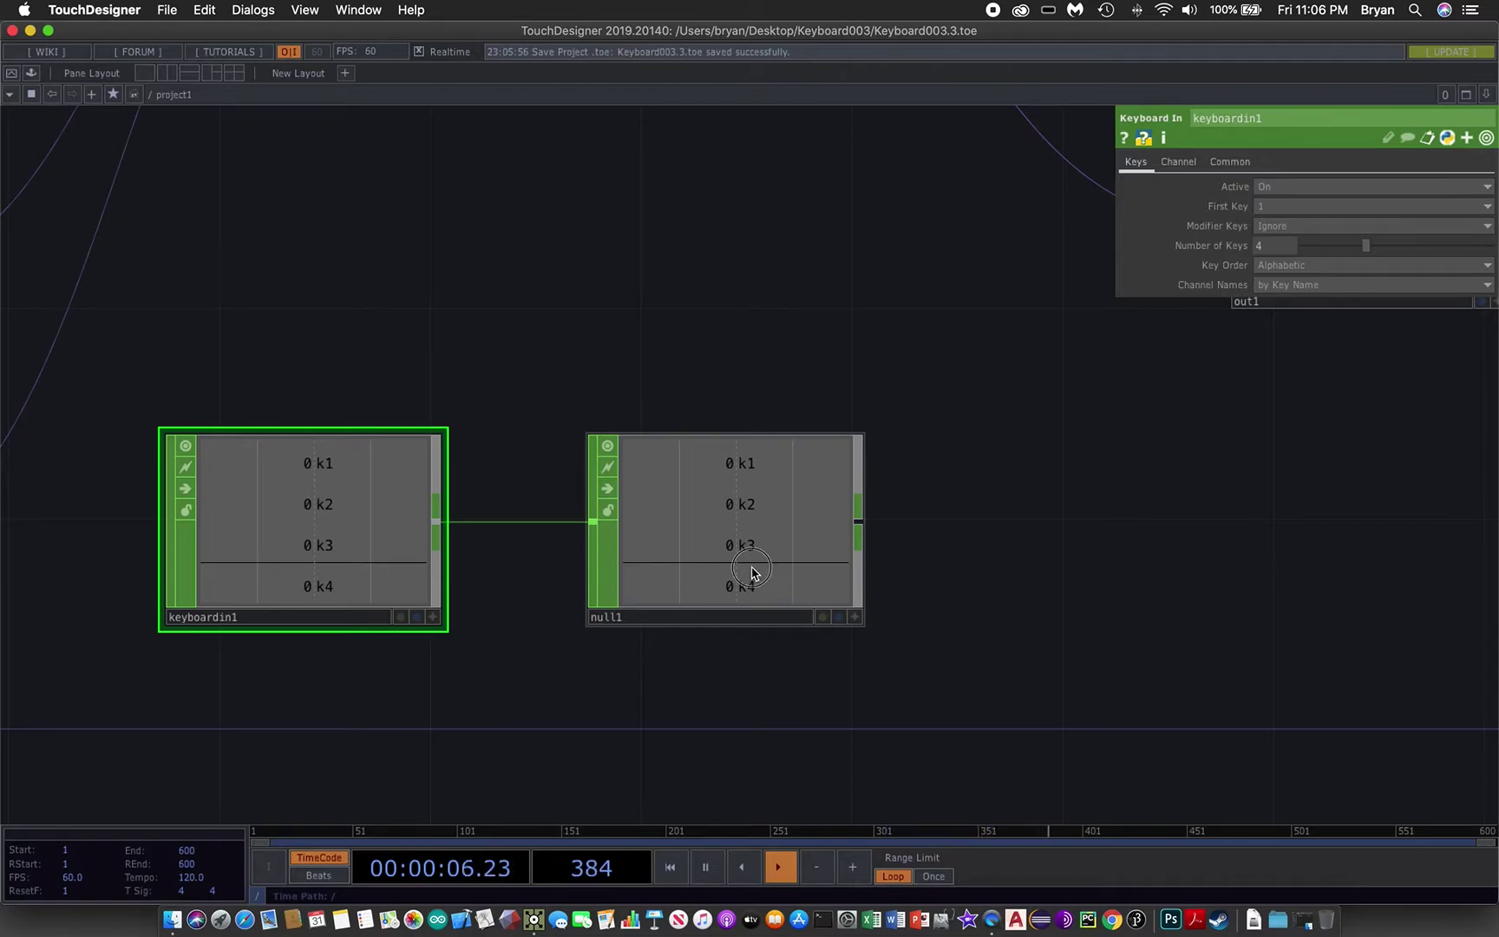
# Widen the gap between keyboardin1 and null1 and insert a Logic CHOP, logic1, on their wire.
pyautogui.moveTo(751, 573); pyautogui.dragTo(1054, 564)
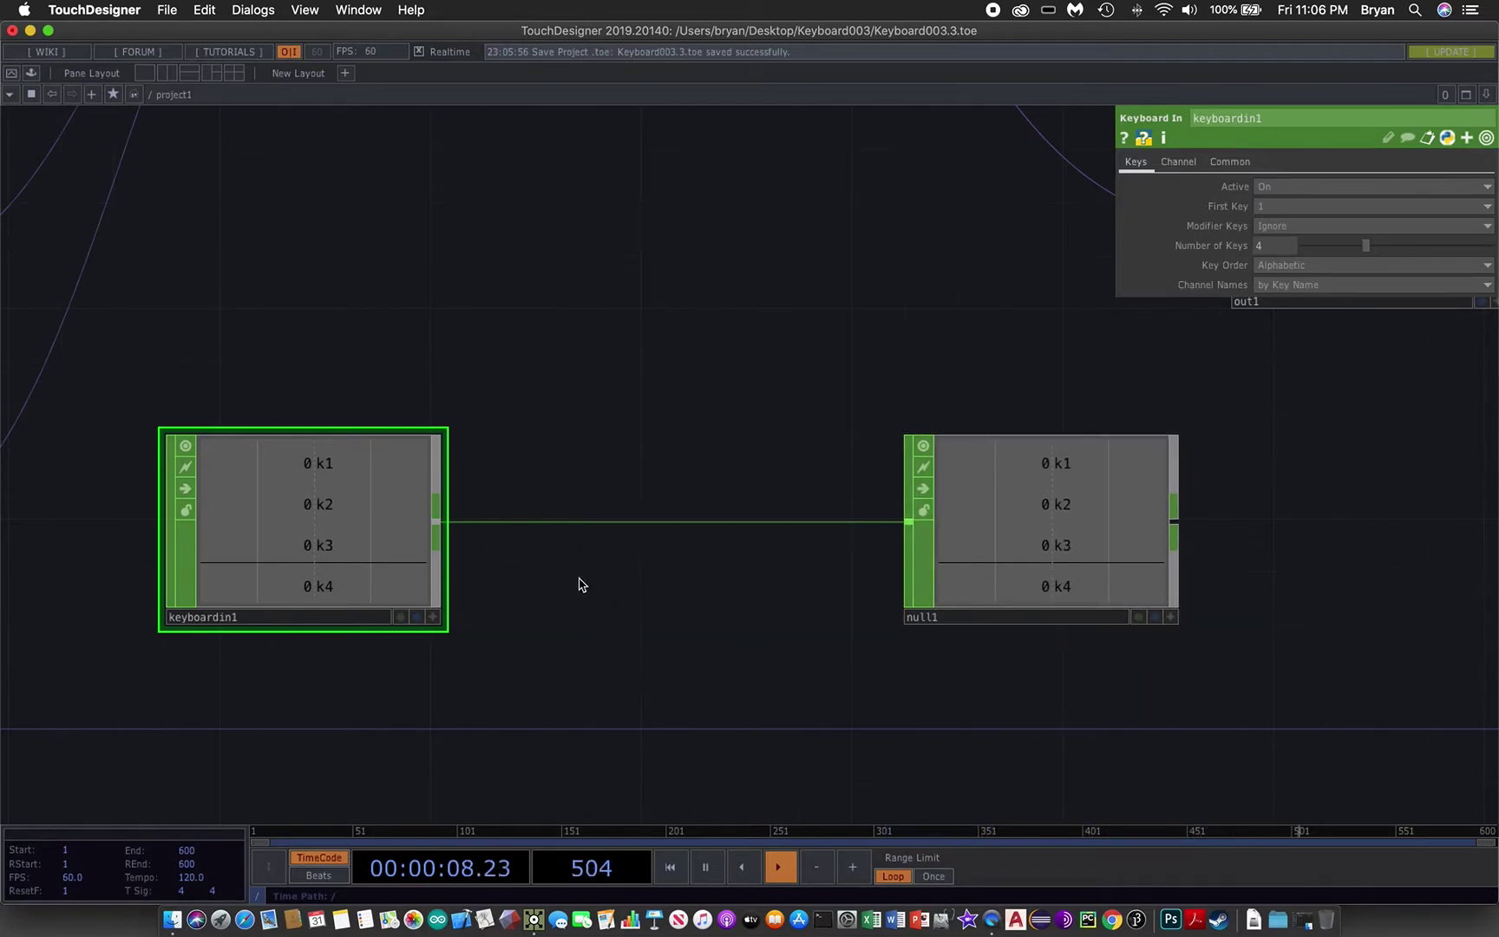
pyautogui.moveTo(326, 536); pyautogui.dragTo(256, 542)
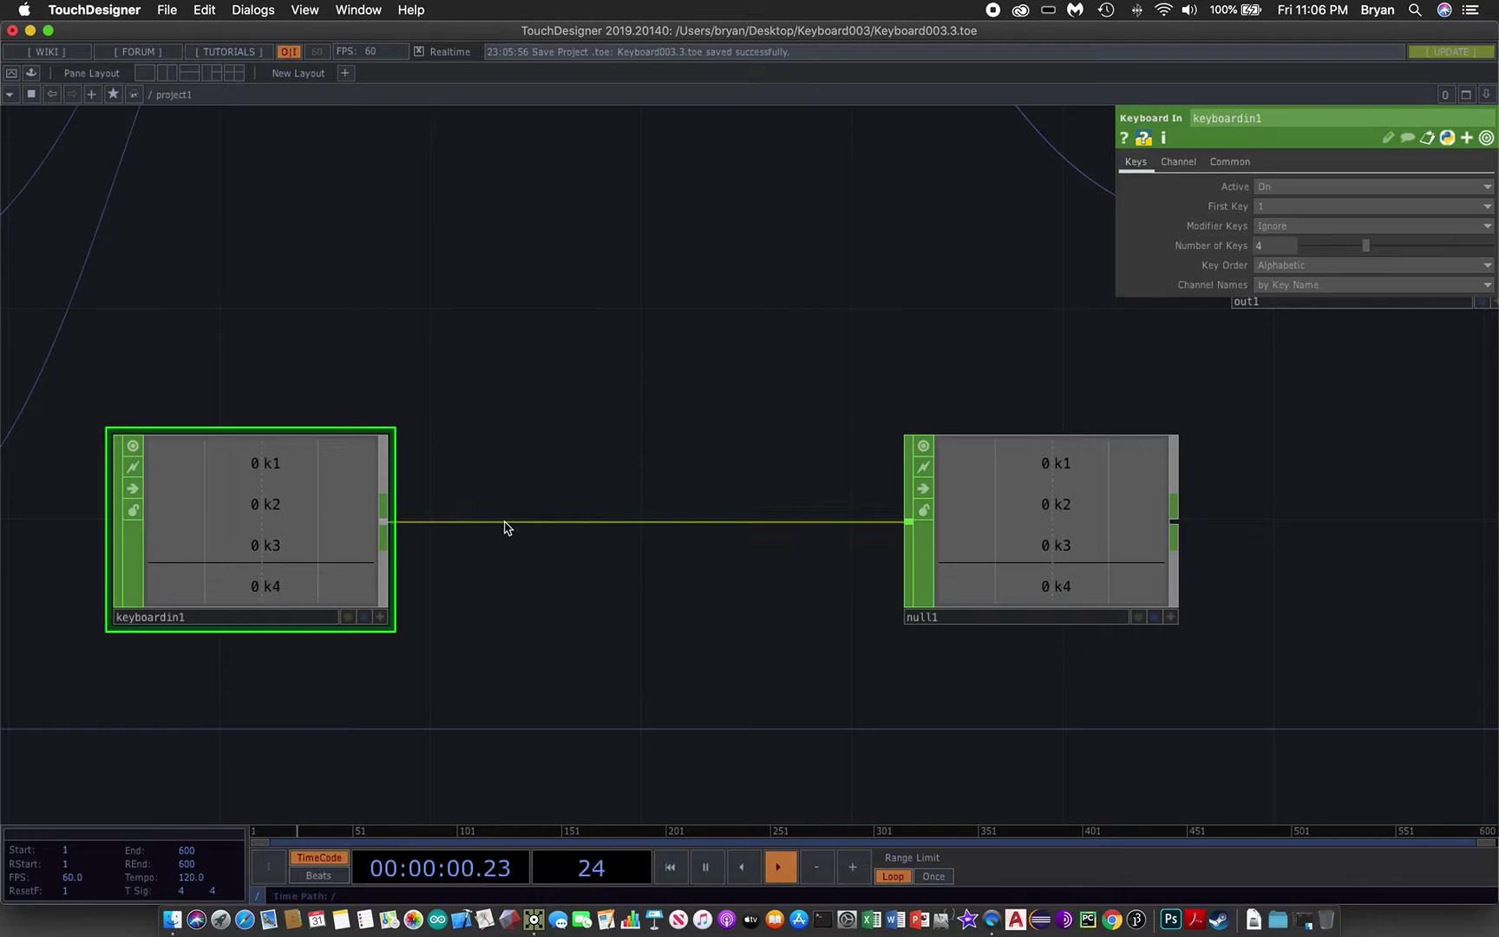
pyautogui.rightClick(509, 523)
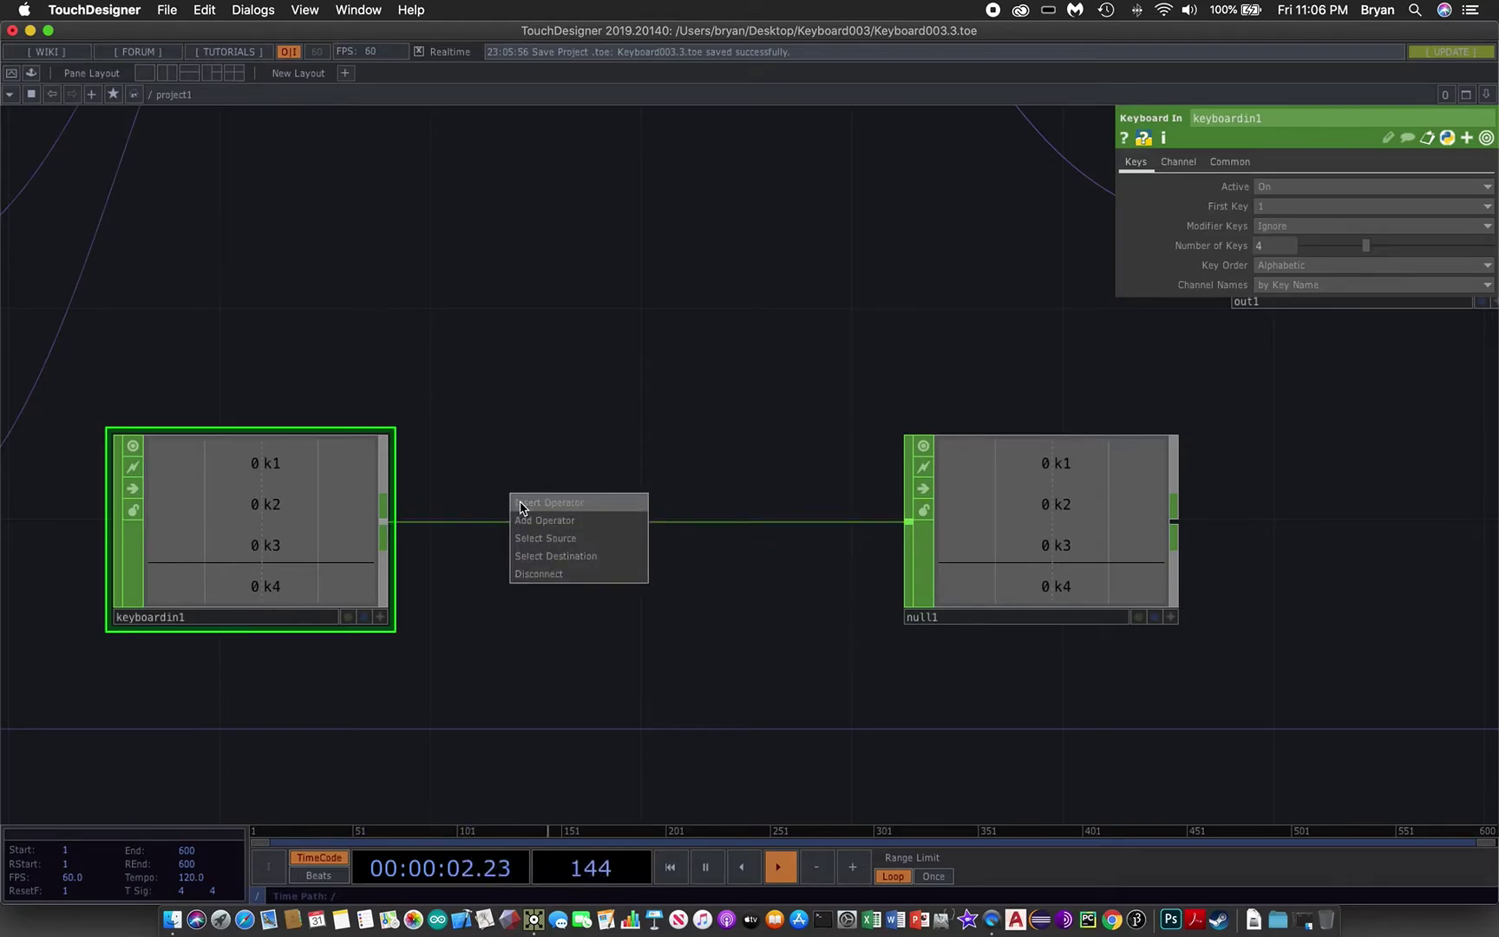
pyautogui.click(521, 505)
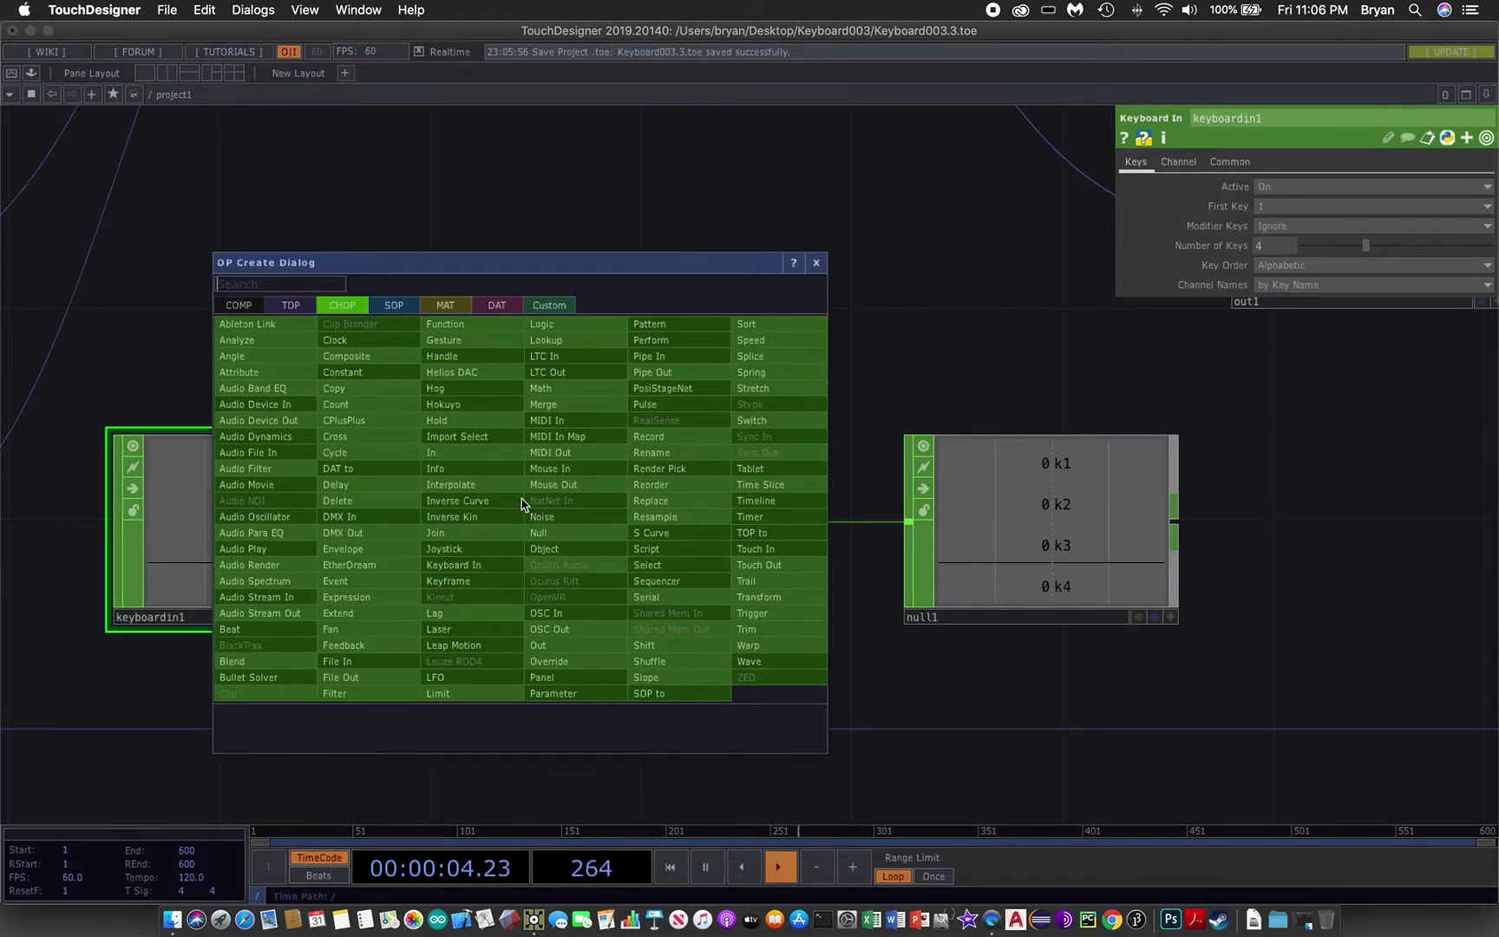
pyautogui.click(559, 325)
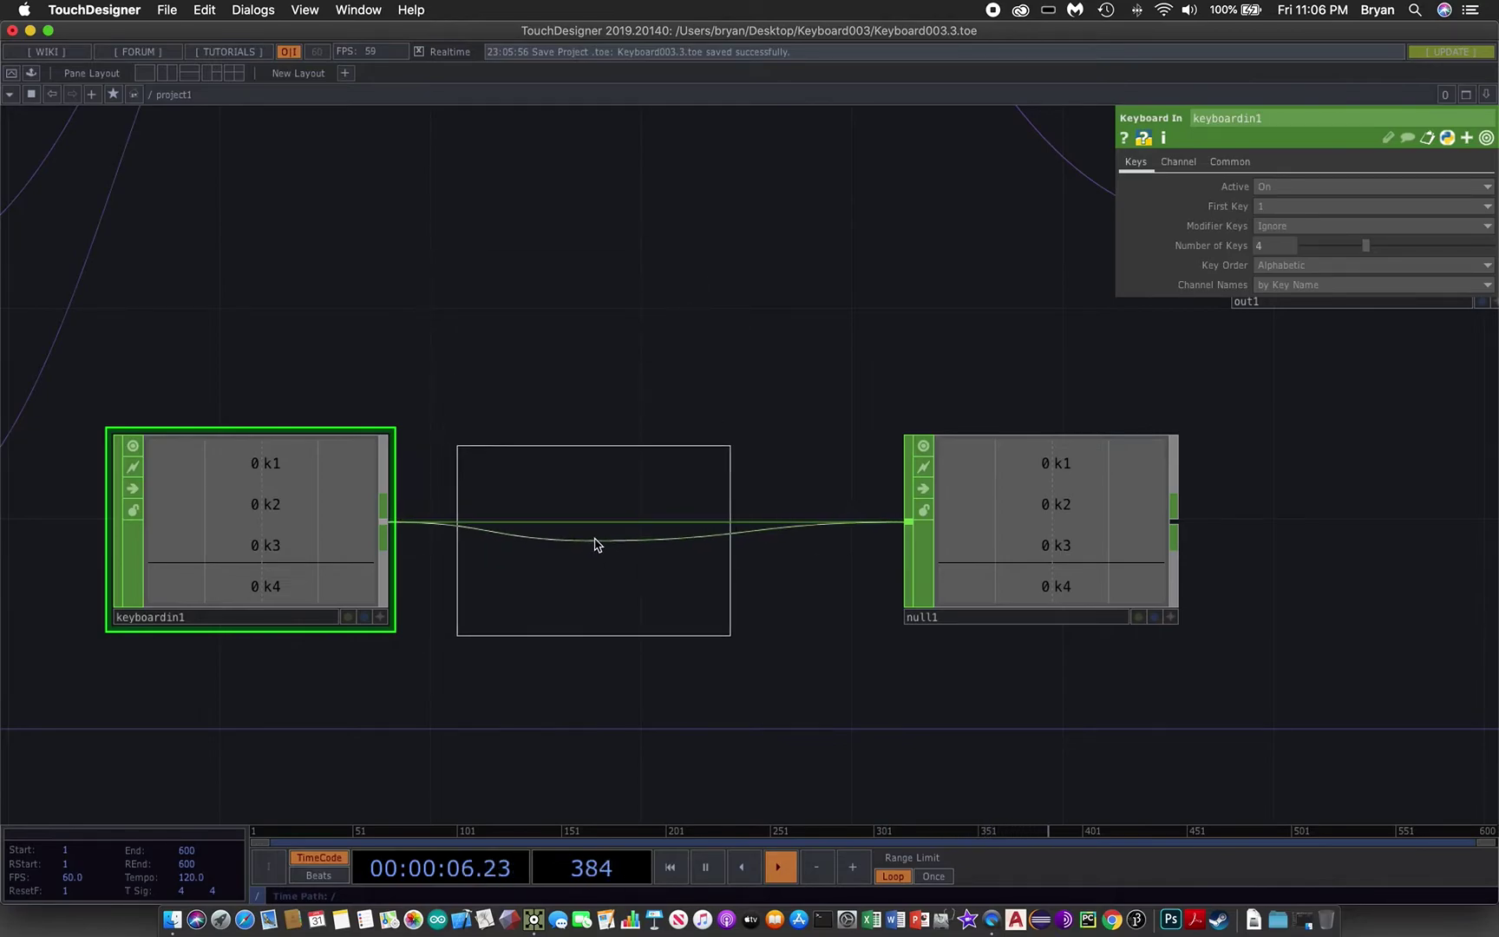
pyautogui.click(606, 531)
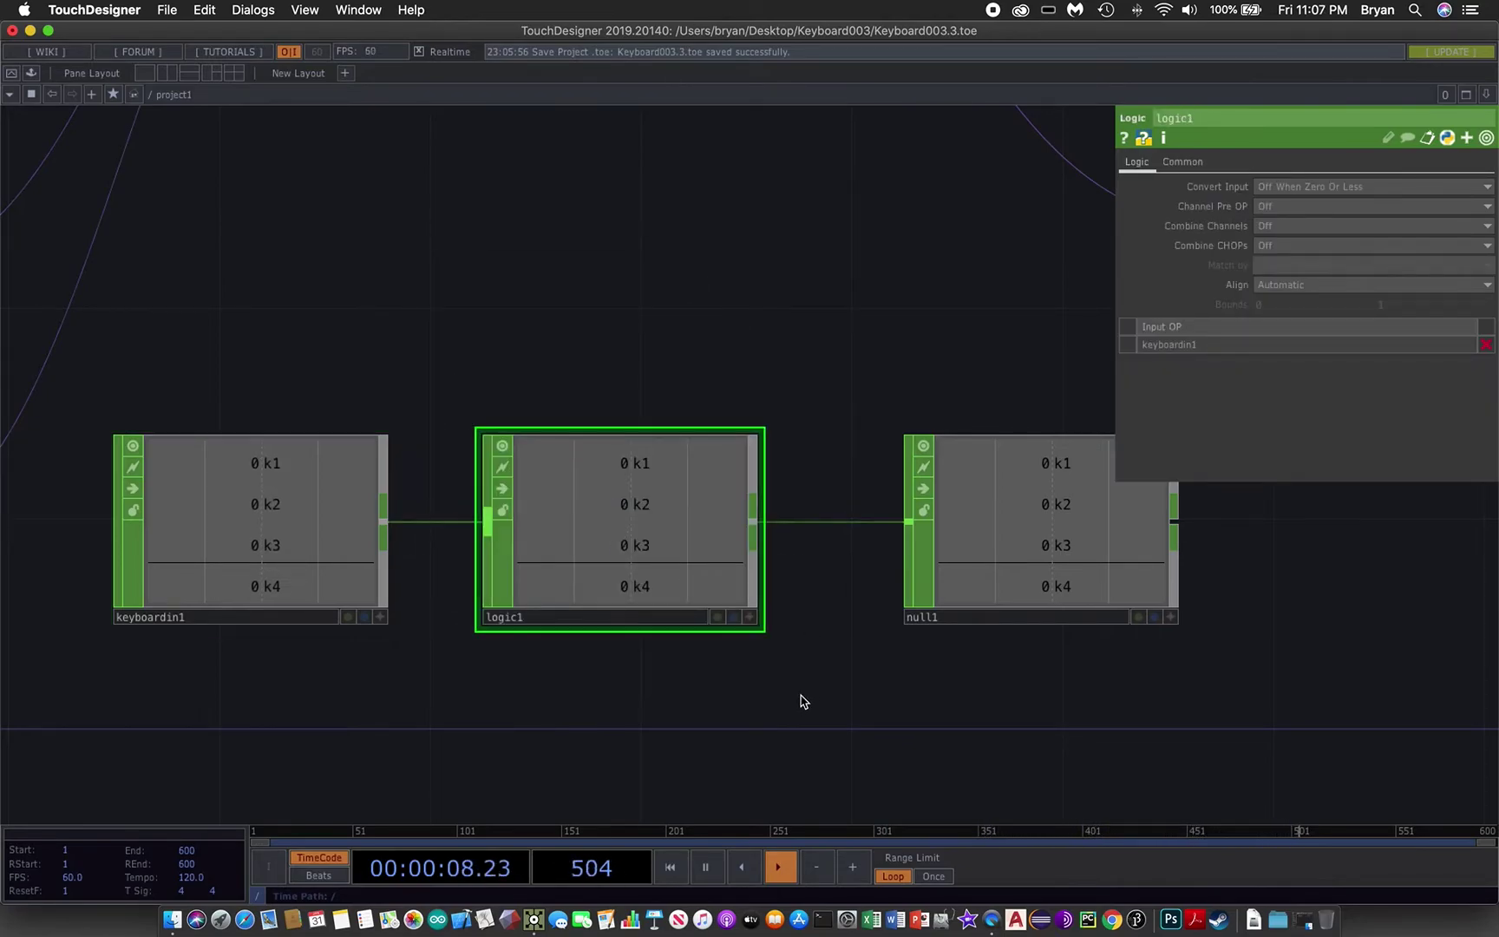
pyautogui.moveTo(800, 699); pyautogui.dragTo(702, 668)
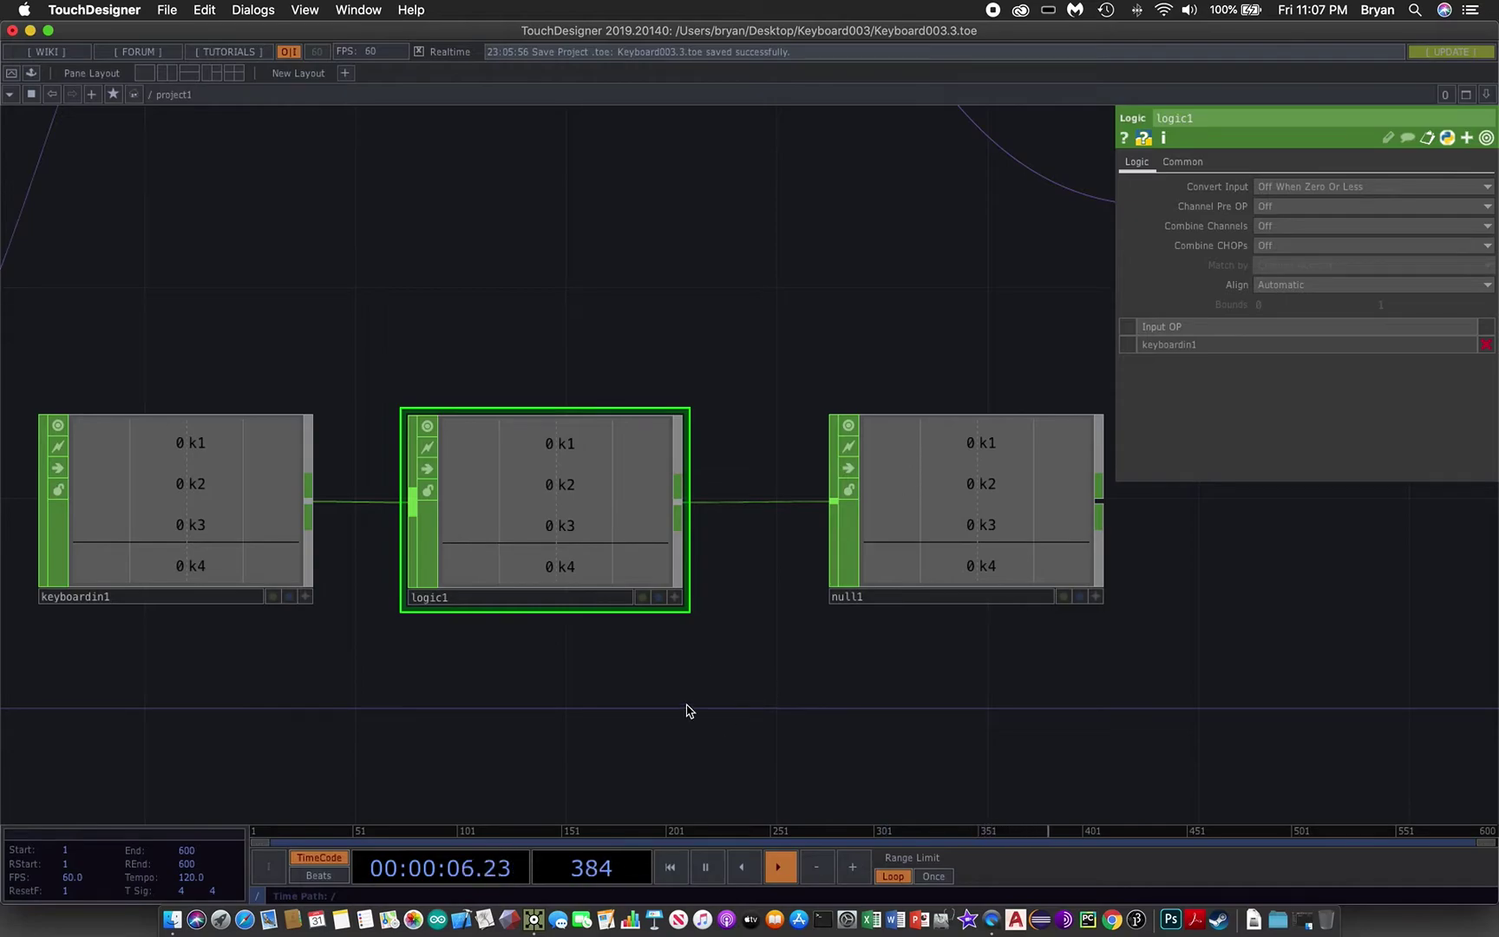
pyautogui.moveTo(690, 710); pyautogui.dragTo(807, 649)
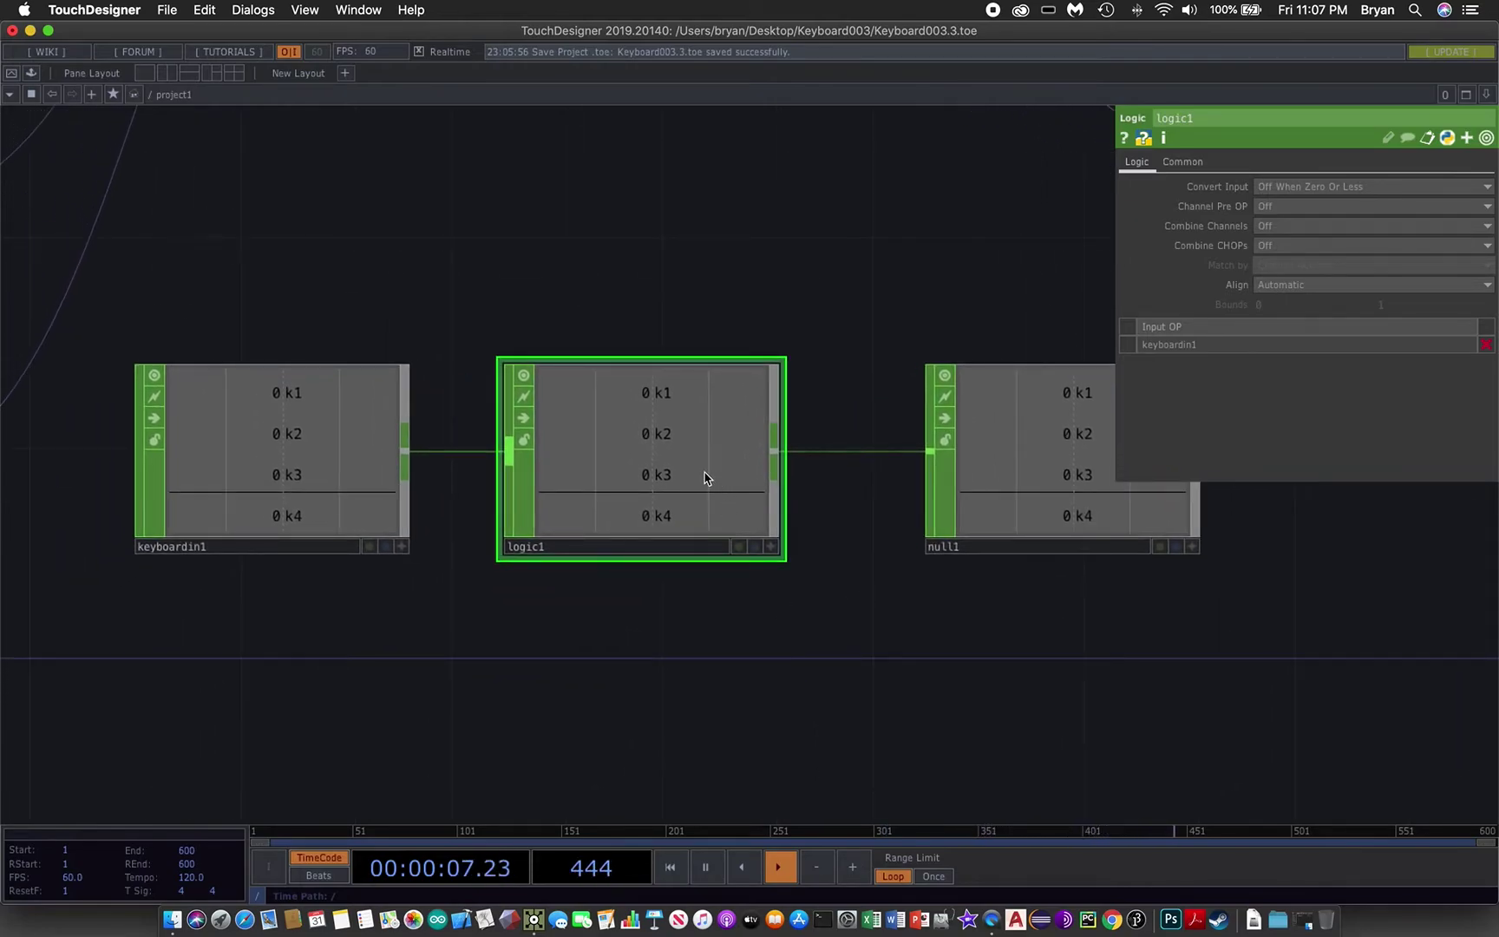
# Set logic1's Channel Pre OP to Radio Button.
pyautogui.click(1274, 208)
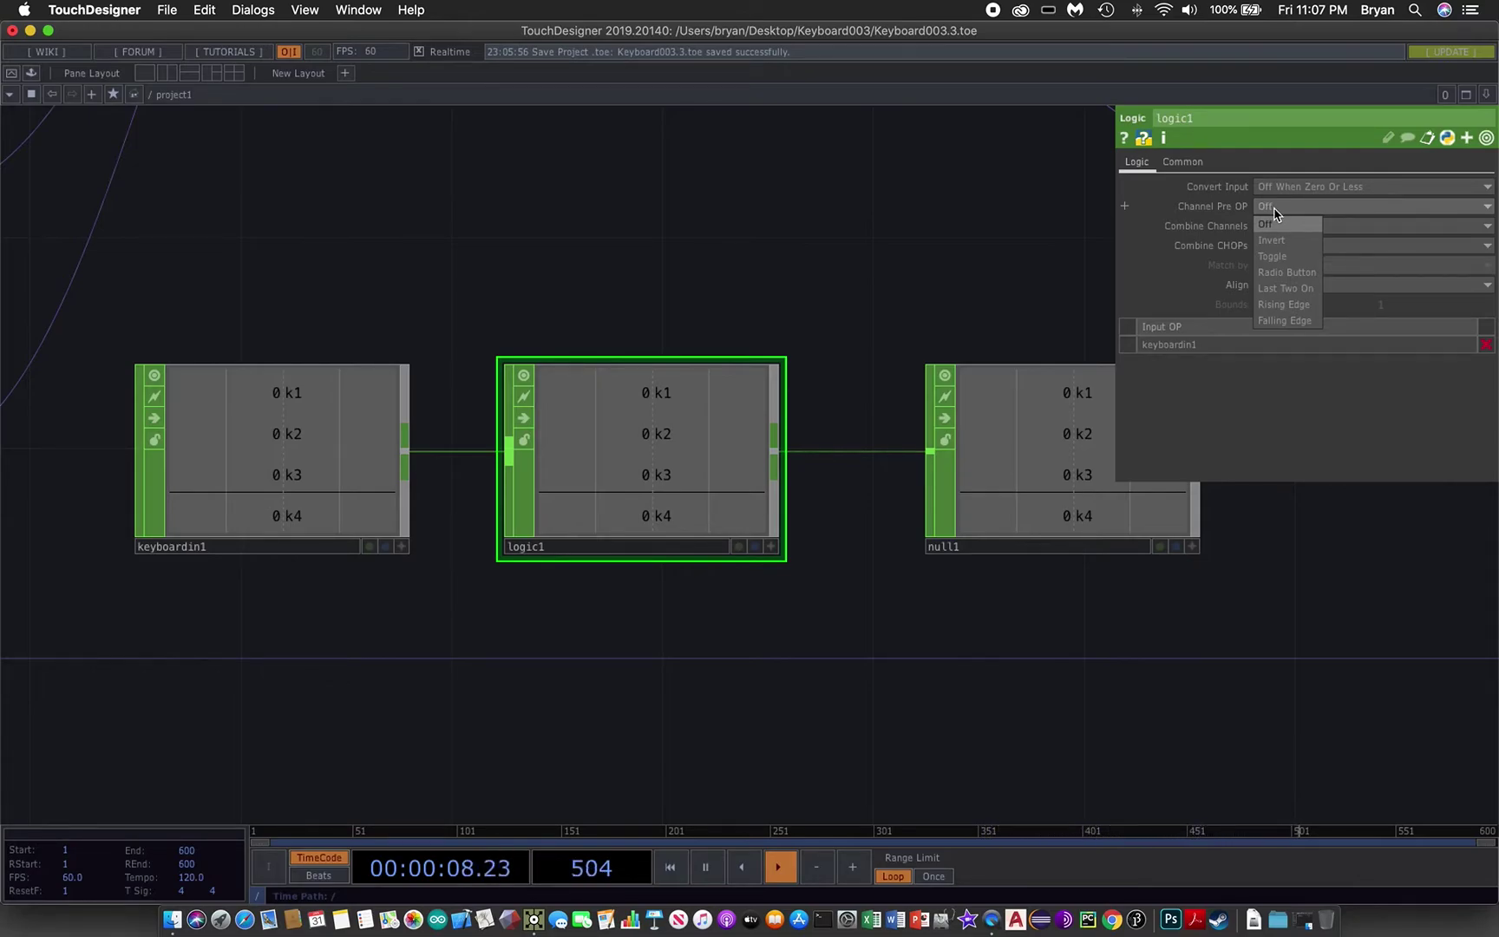
pyautogui.click(1291, 276)
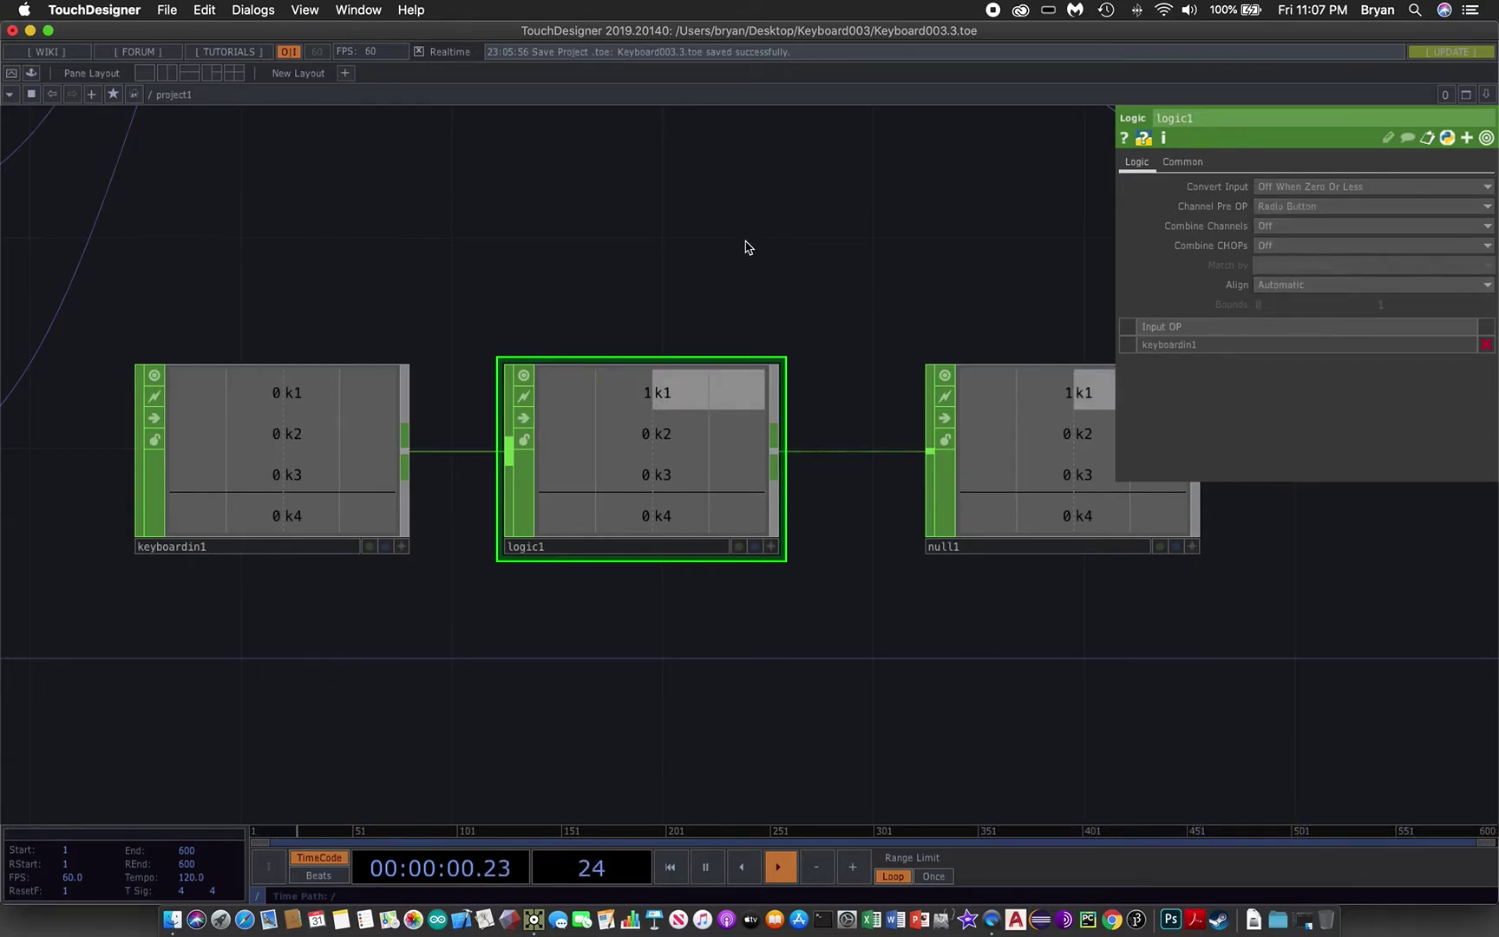
pyautogui.hscroll(5, 682, 238)
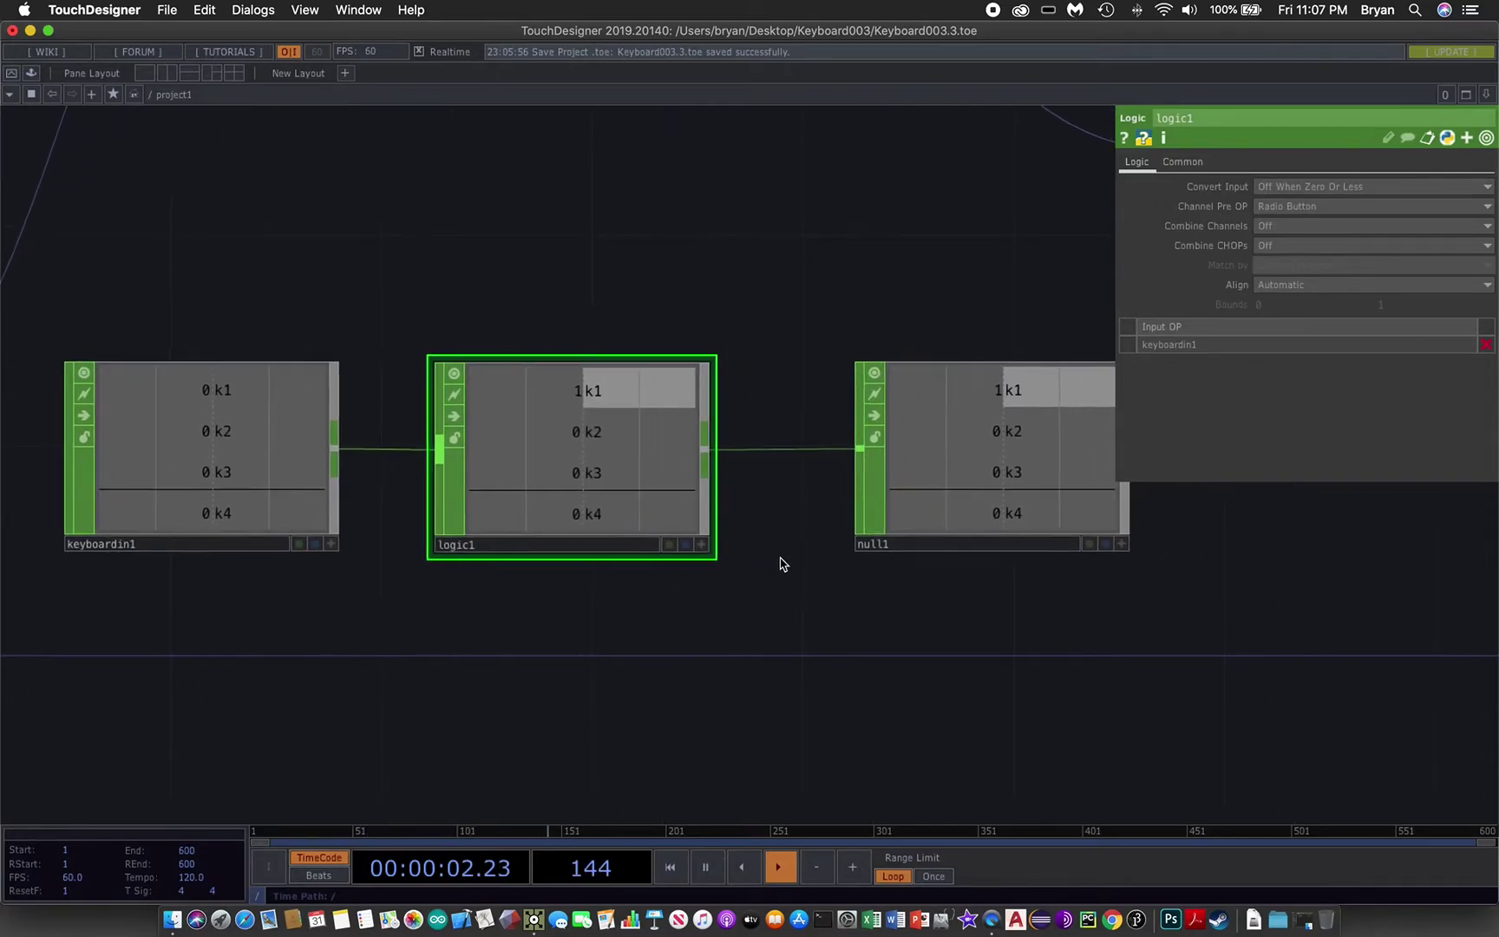
pyautogui.hscroll(1, 700, 629)
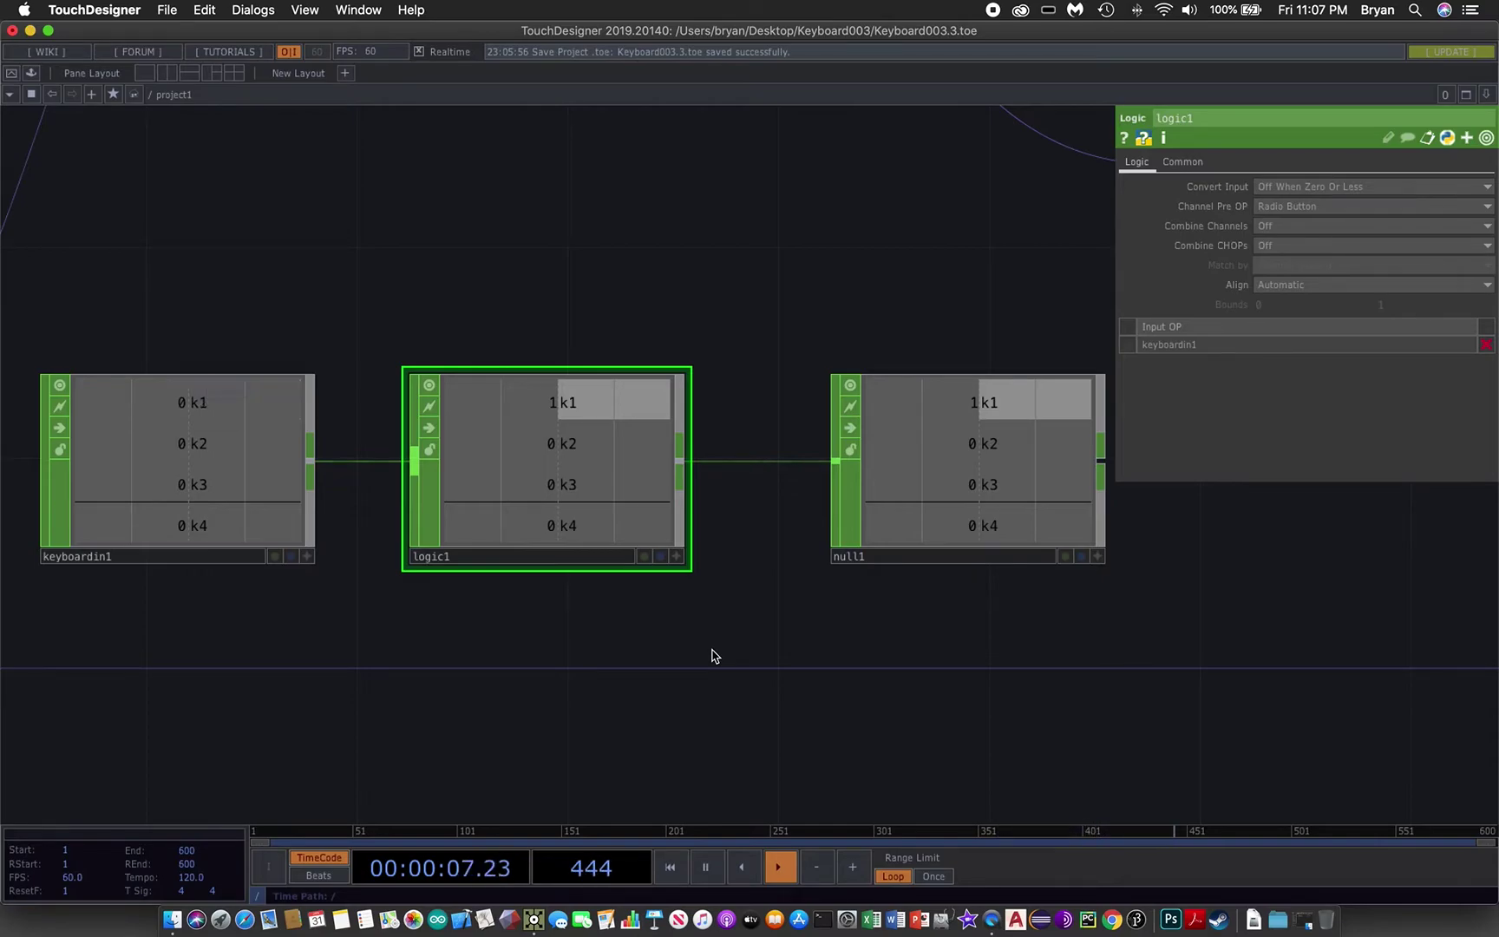
# Tap number keys 1–4 repeatedly to confirm only one channel stays on, ending latched on k2.
pyautogui.press('2')
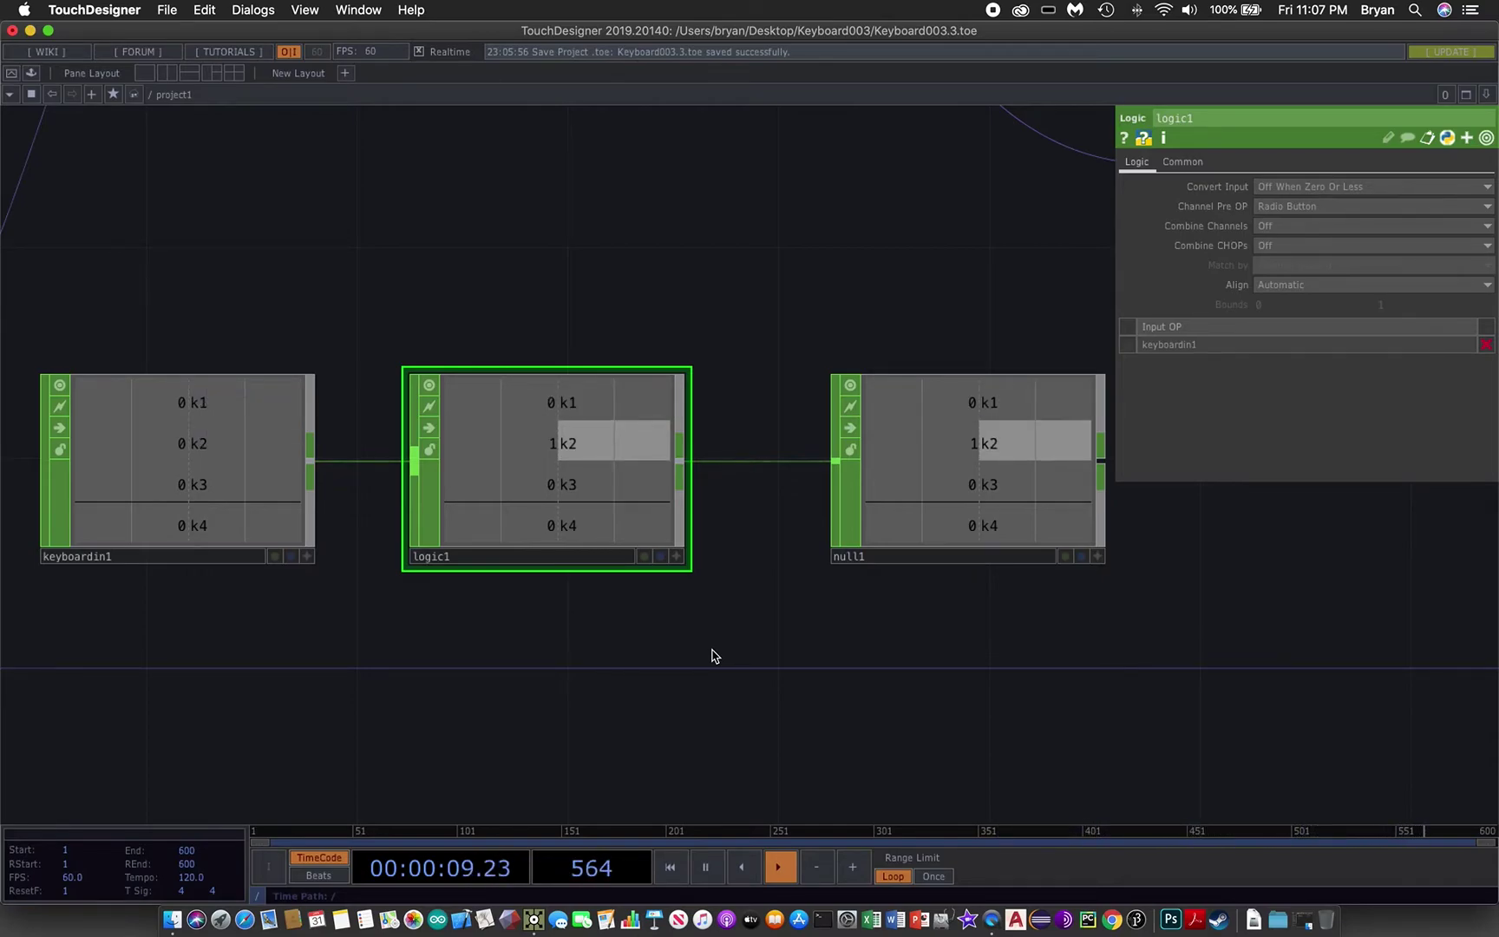
pyautogui.press('3')
pyautogui.press('4')
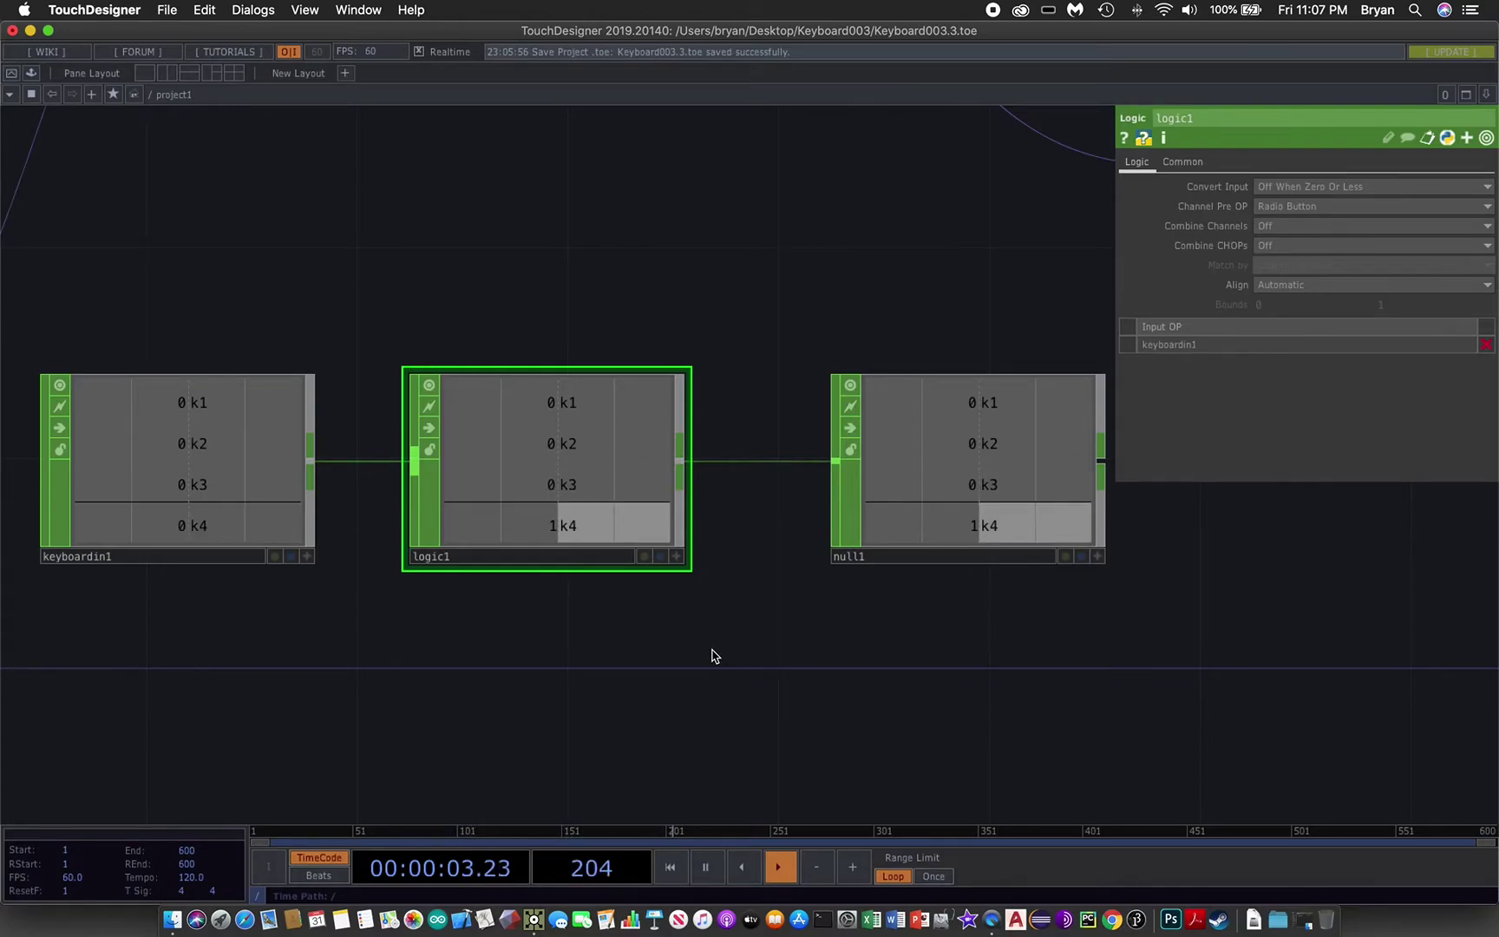
pyautogui.press('1')
pyautogui.press('3')
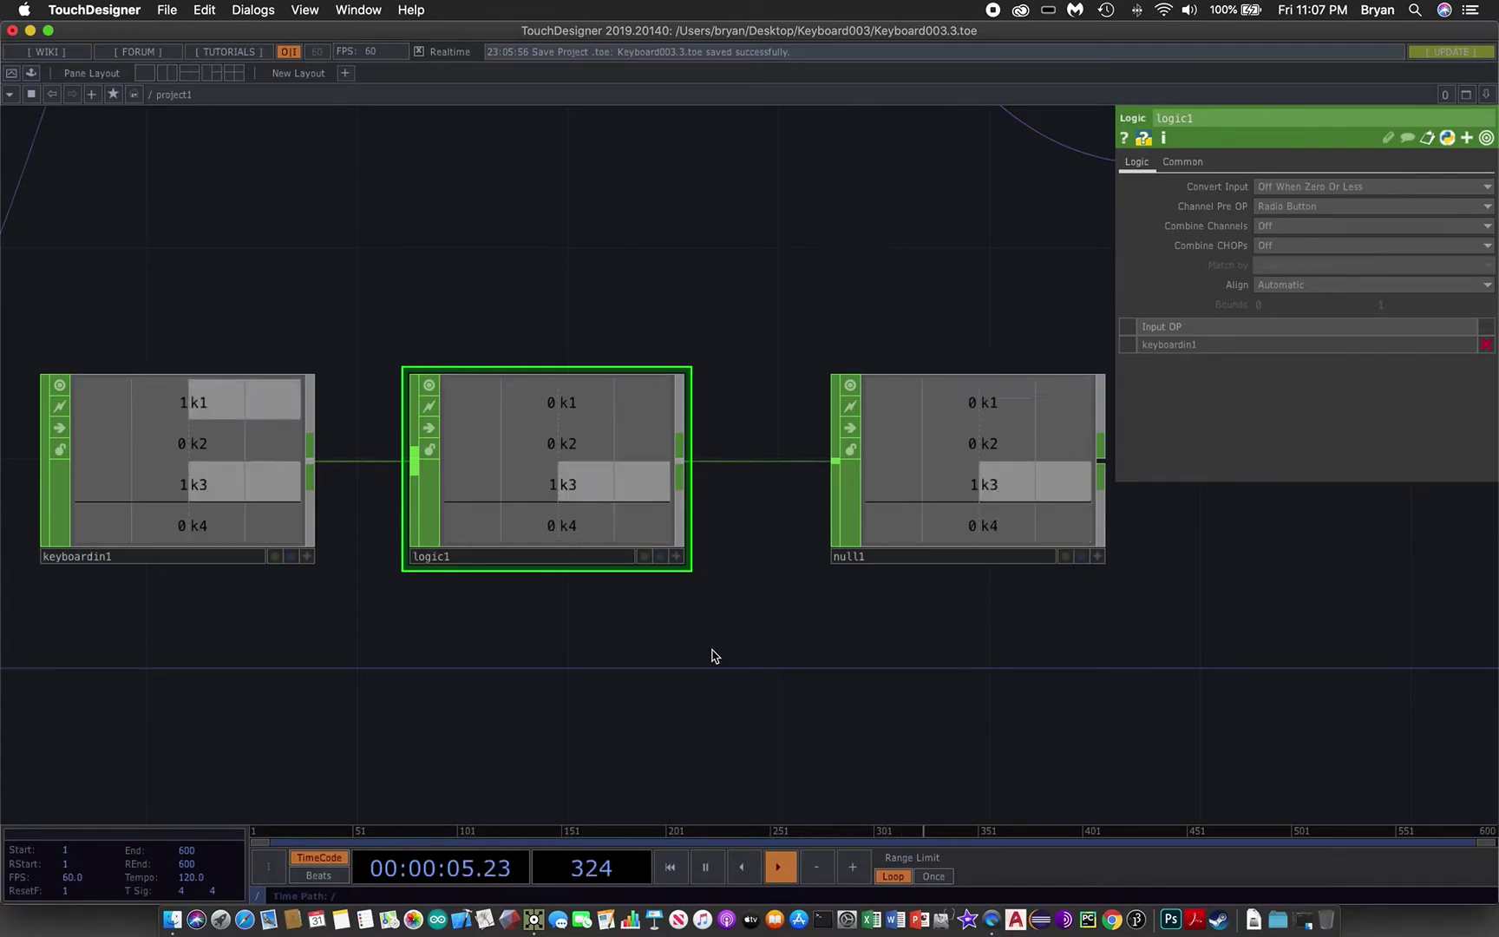
pyautogui.press('2')
pyautogui.press('4')
pyautogui.press('3')
pyautogui.press('2')
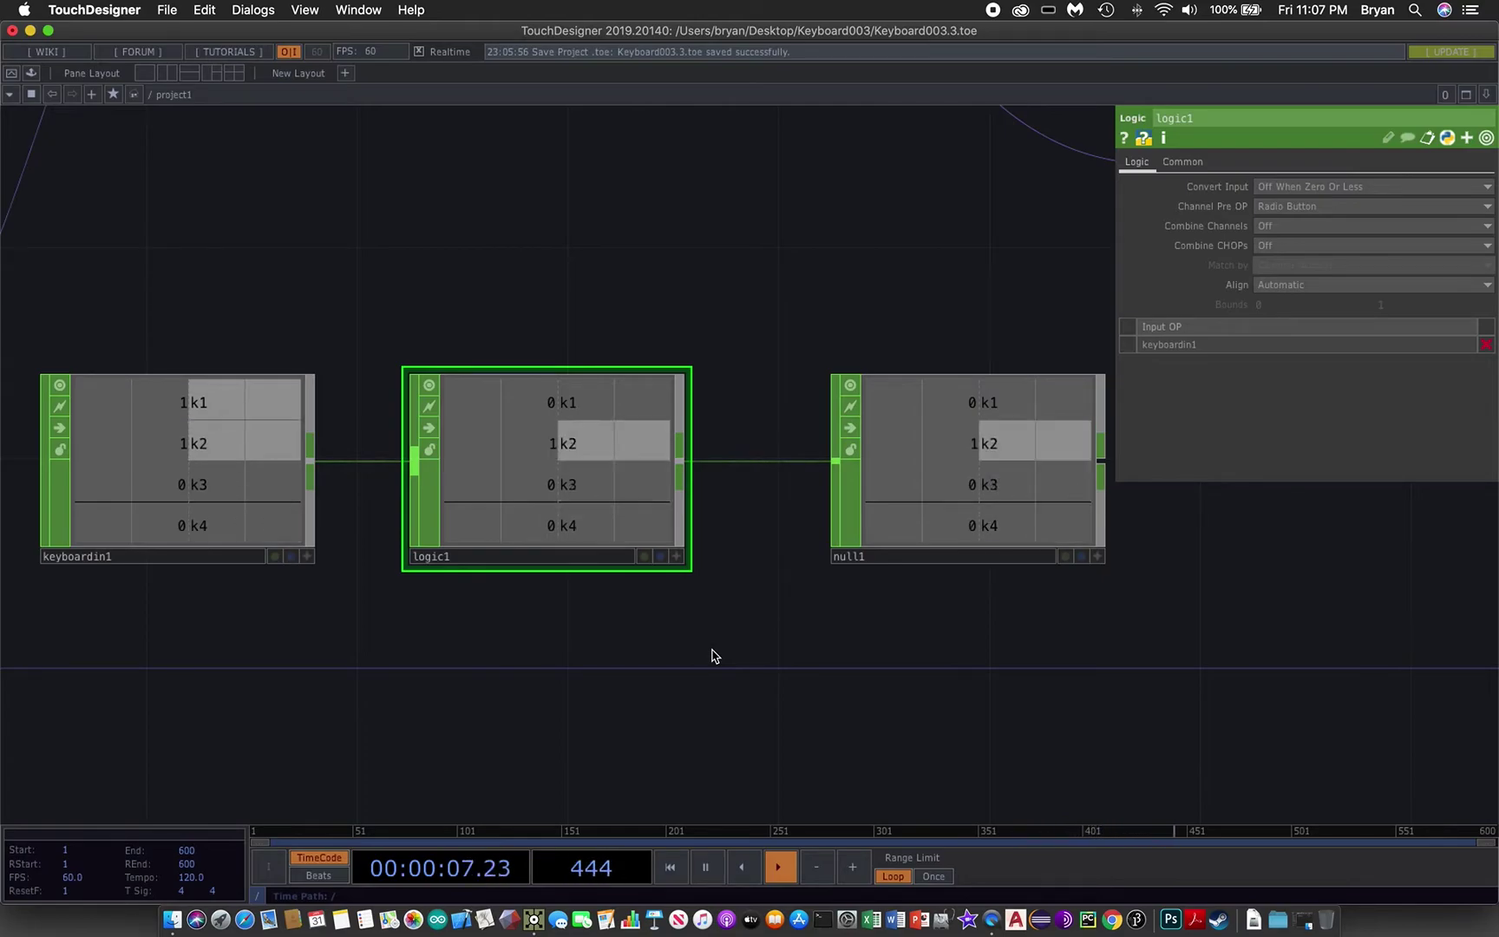
pyautogui.press('4')
pyautogui.press('3')
pyautogui.press('2')
pyautogui.press('2')
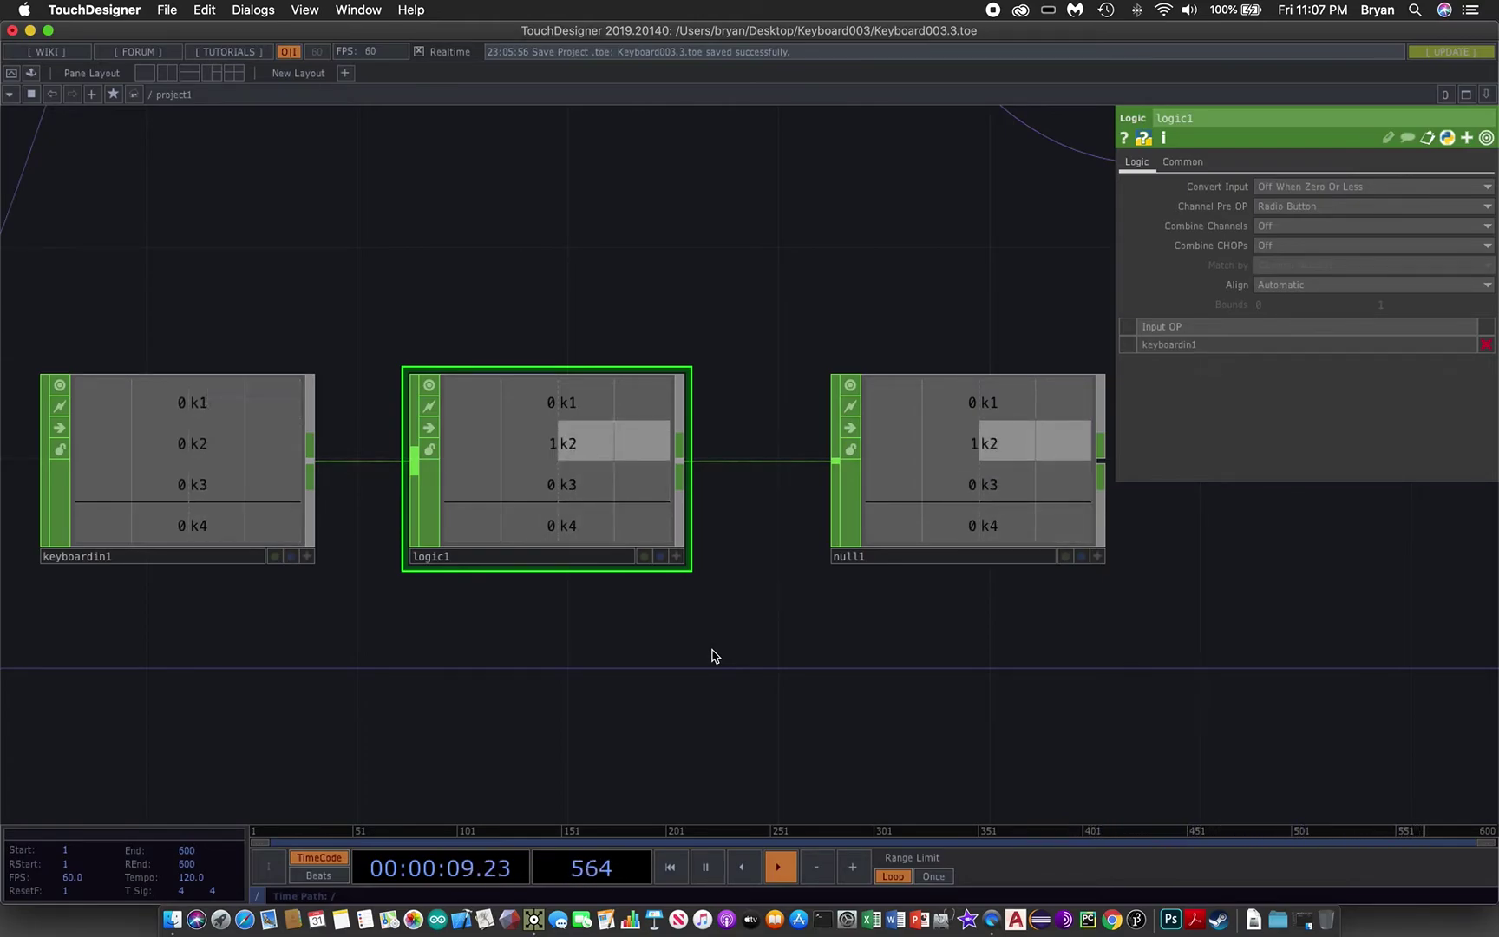
pyautogui.press('1')
pyautogui.press('2')
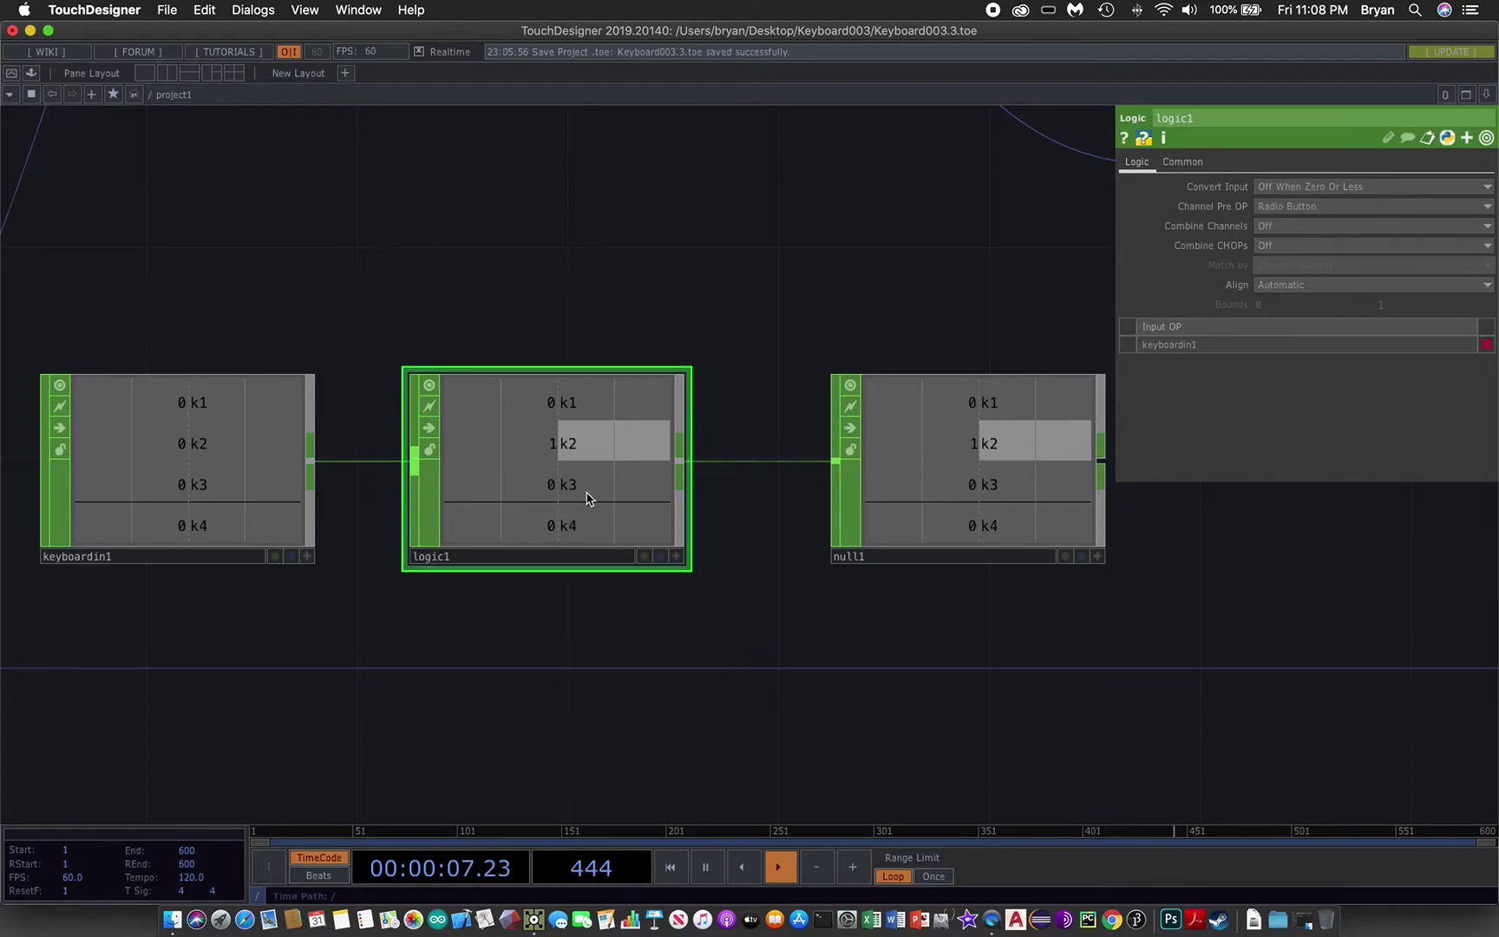
# With out1 in view, tap keys 1–4 to latch k4, then drag null1 further right.
pyautogui.moveTo(867, 629); pyautogui.dragTo(720, 646)
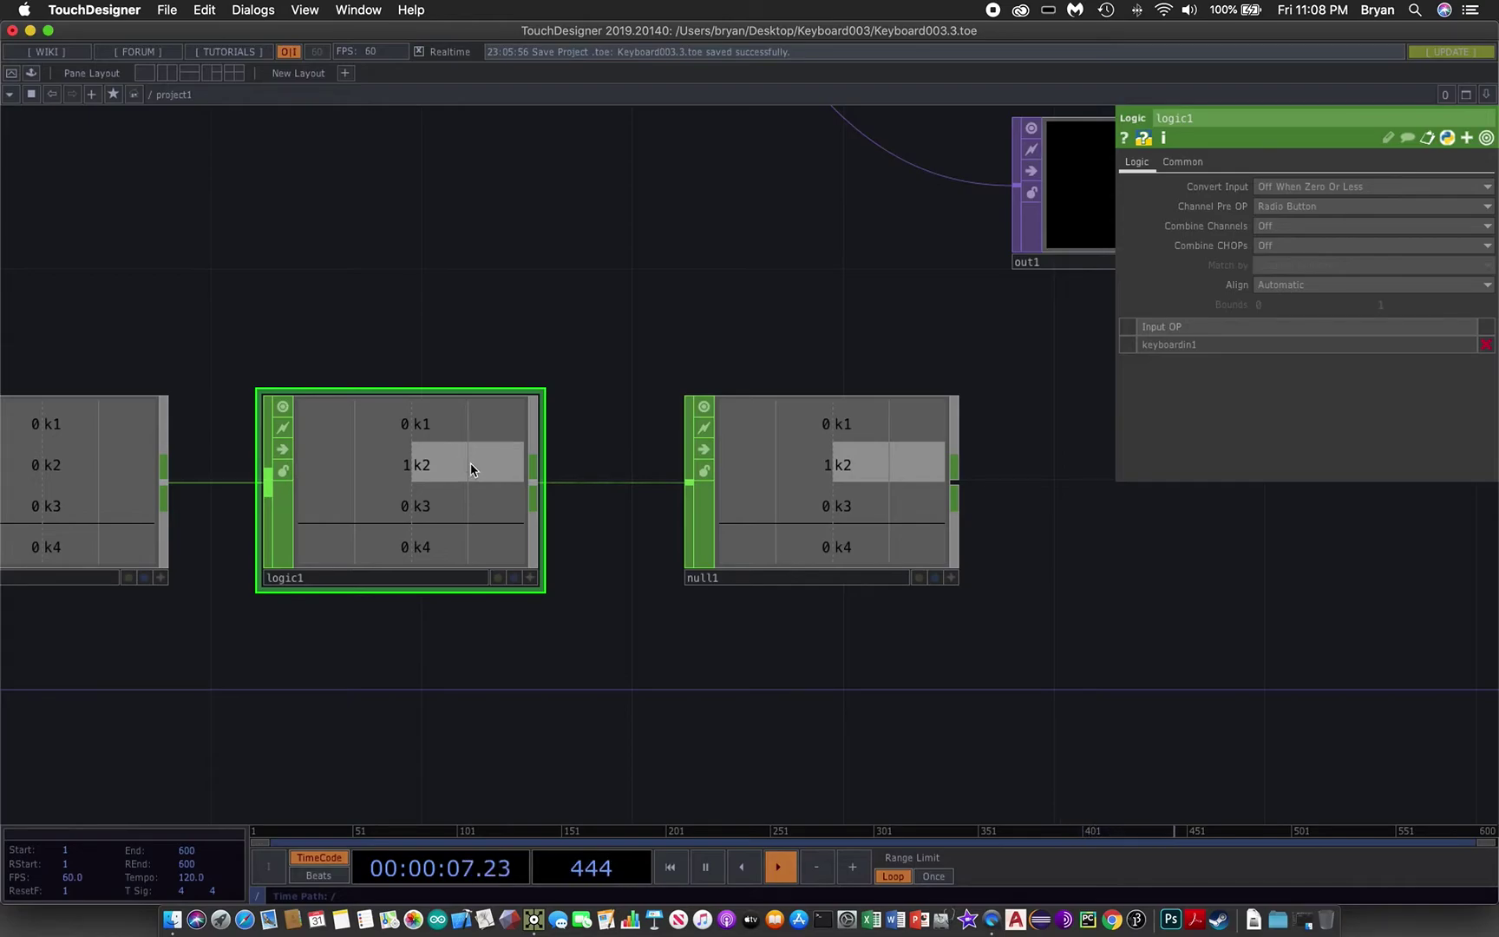
pyautogui.press('1')
pyautogui.press('2')
pyautogui.press('3')
pyautogui.press('4')
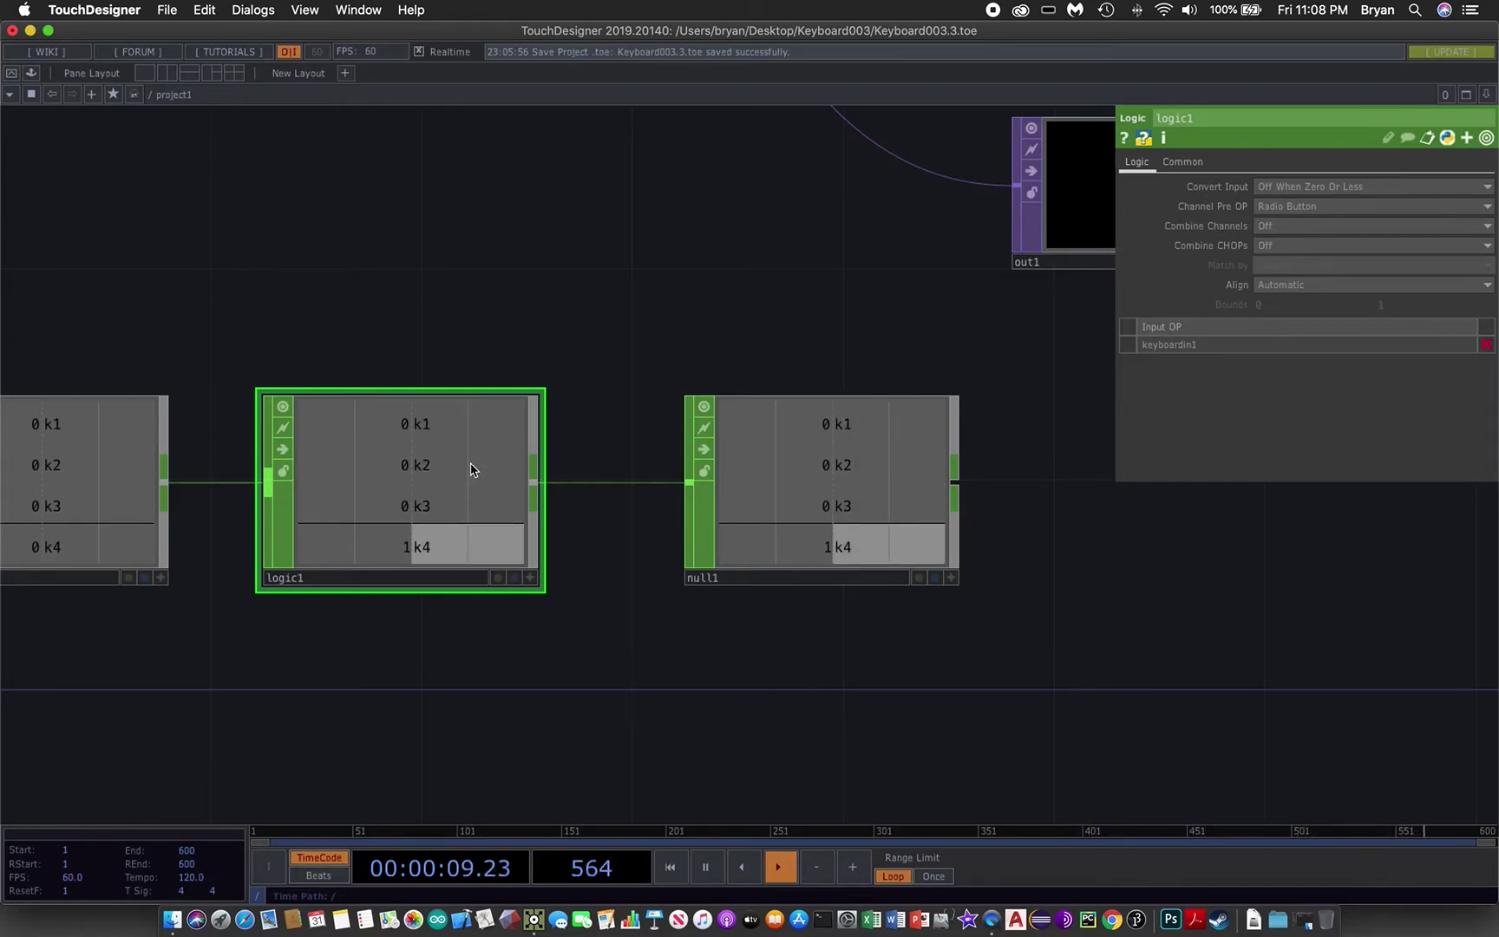
pyautogui.moveTo(1079, 643); pyautogui.dragTo(1031, 622)
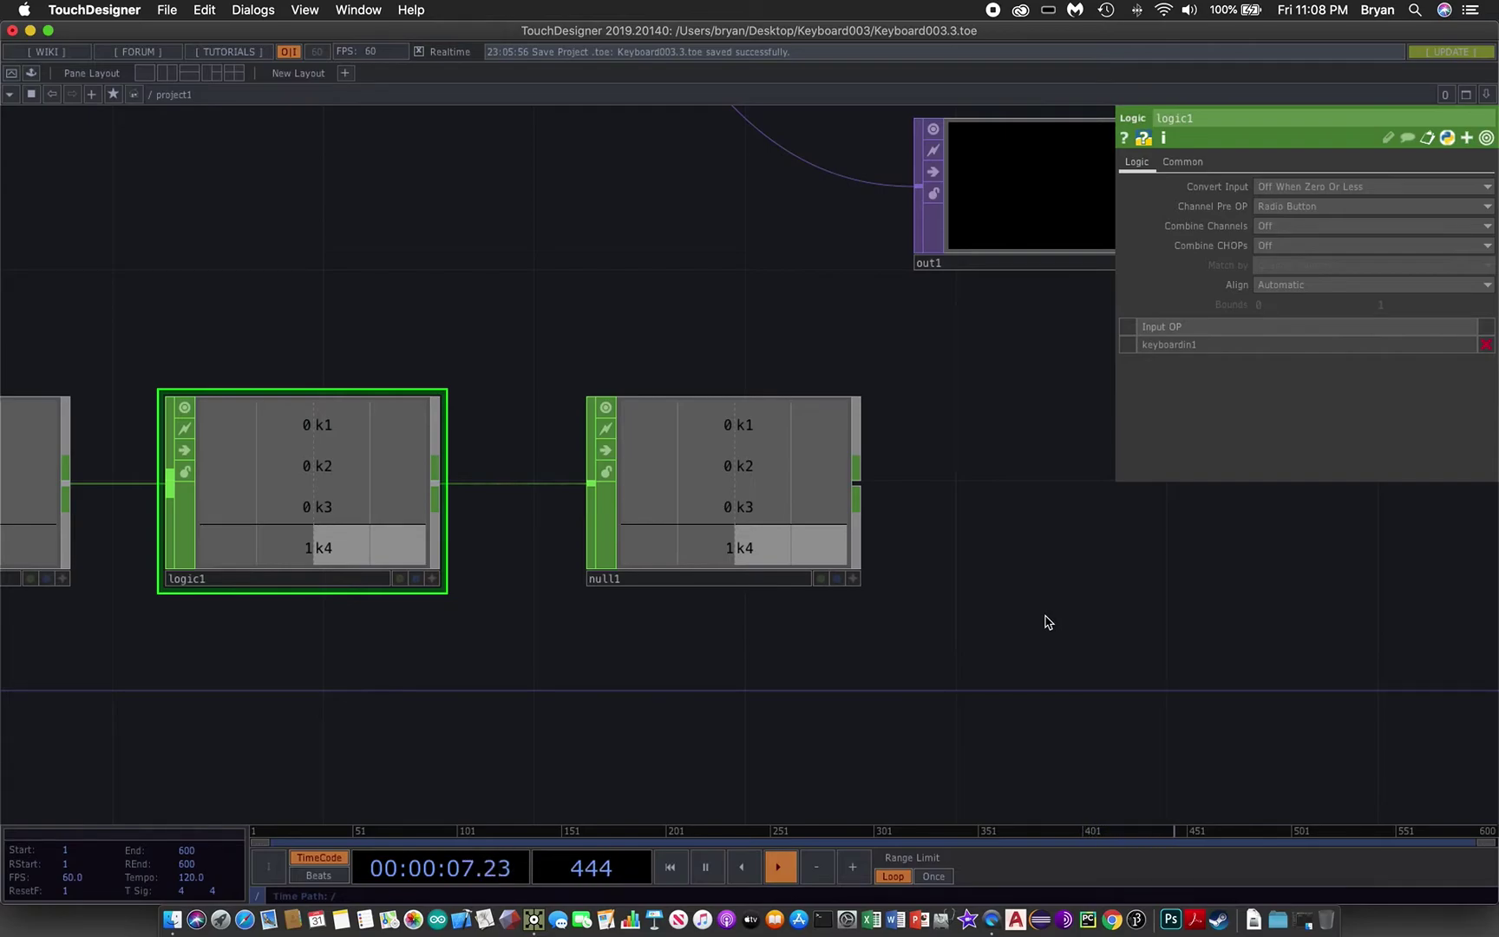
pyautogui.moveTo(697, 521); pyautogui.dragTo(907, 521)
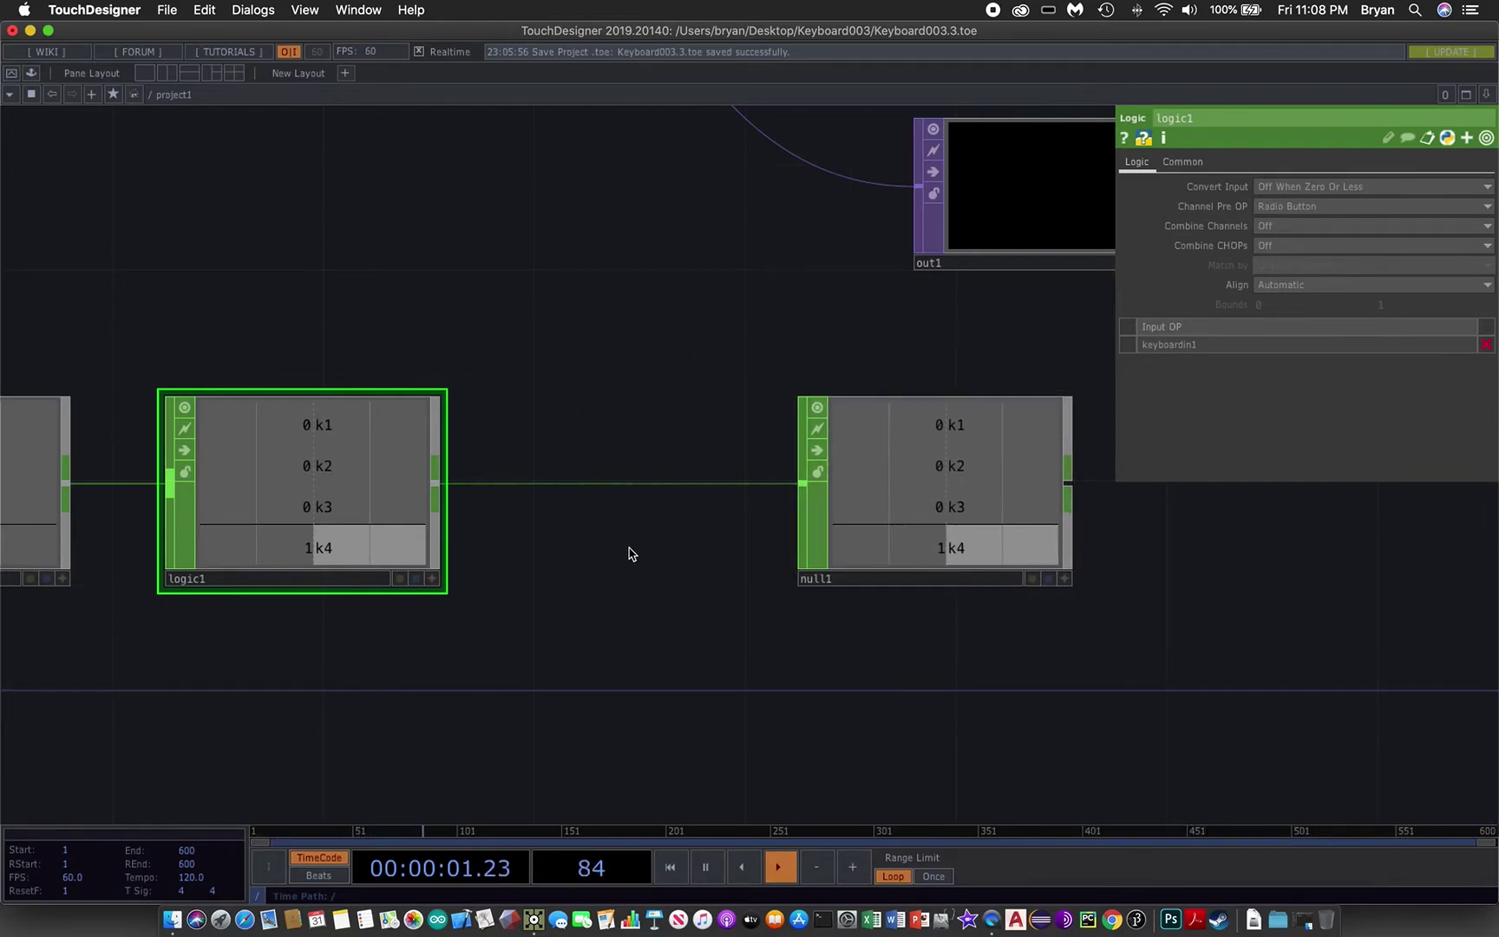
# Insert a Fan CHOP, fan1, on the logic1–null1 wire and space out the chain.
pyautogui.rightClick(567, 484)
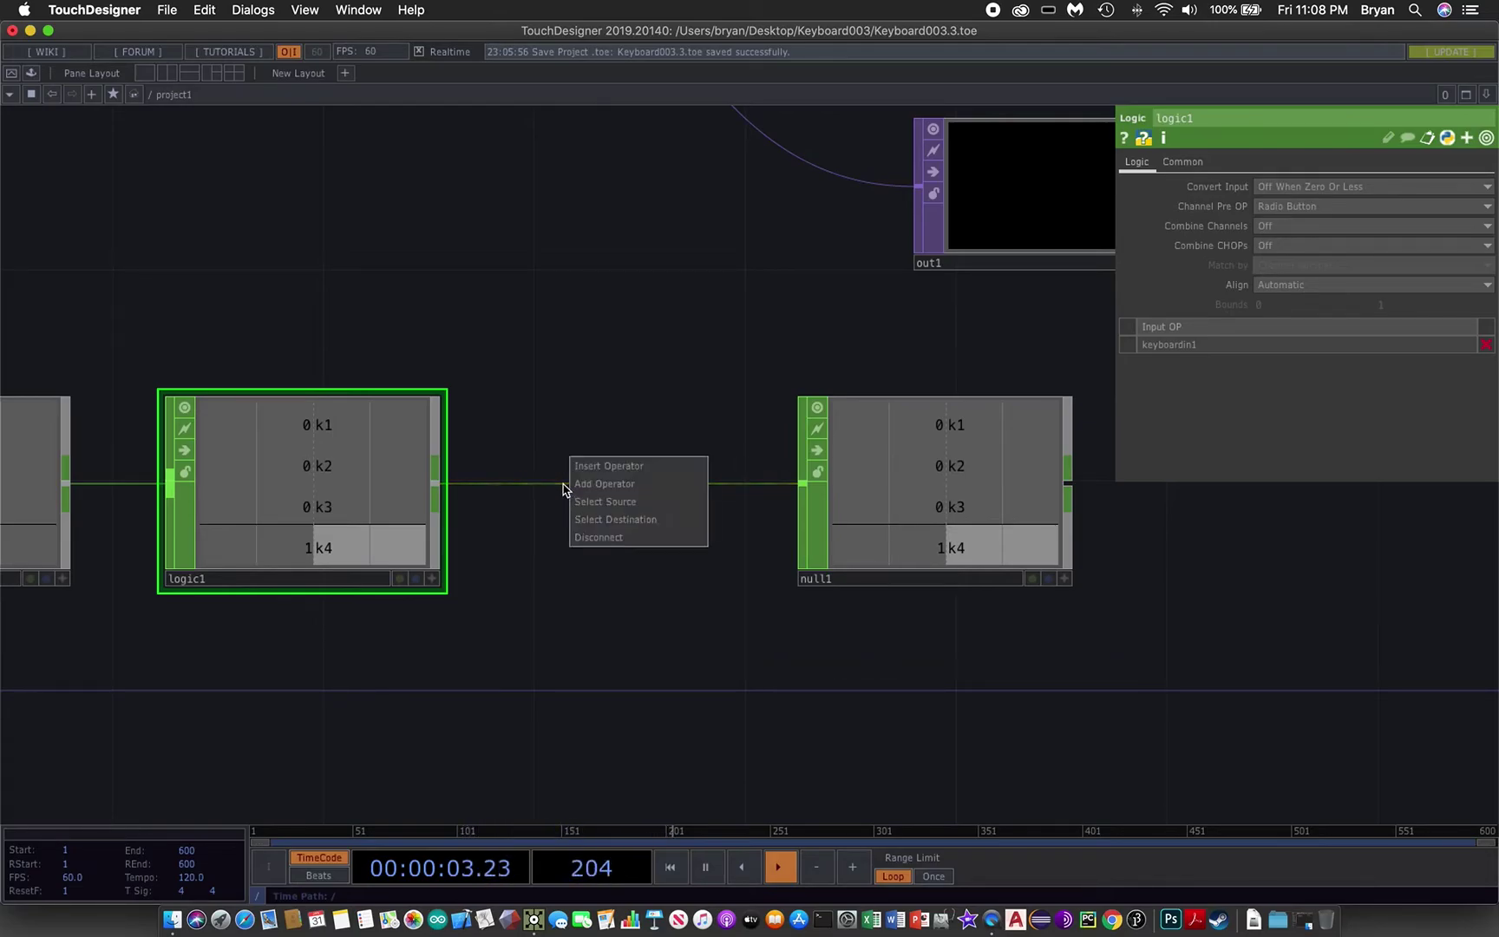
pyautogui.click(582, 469)
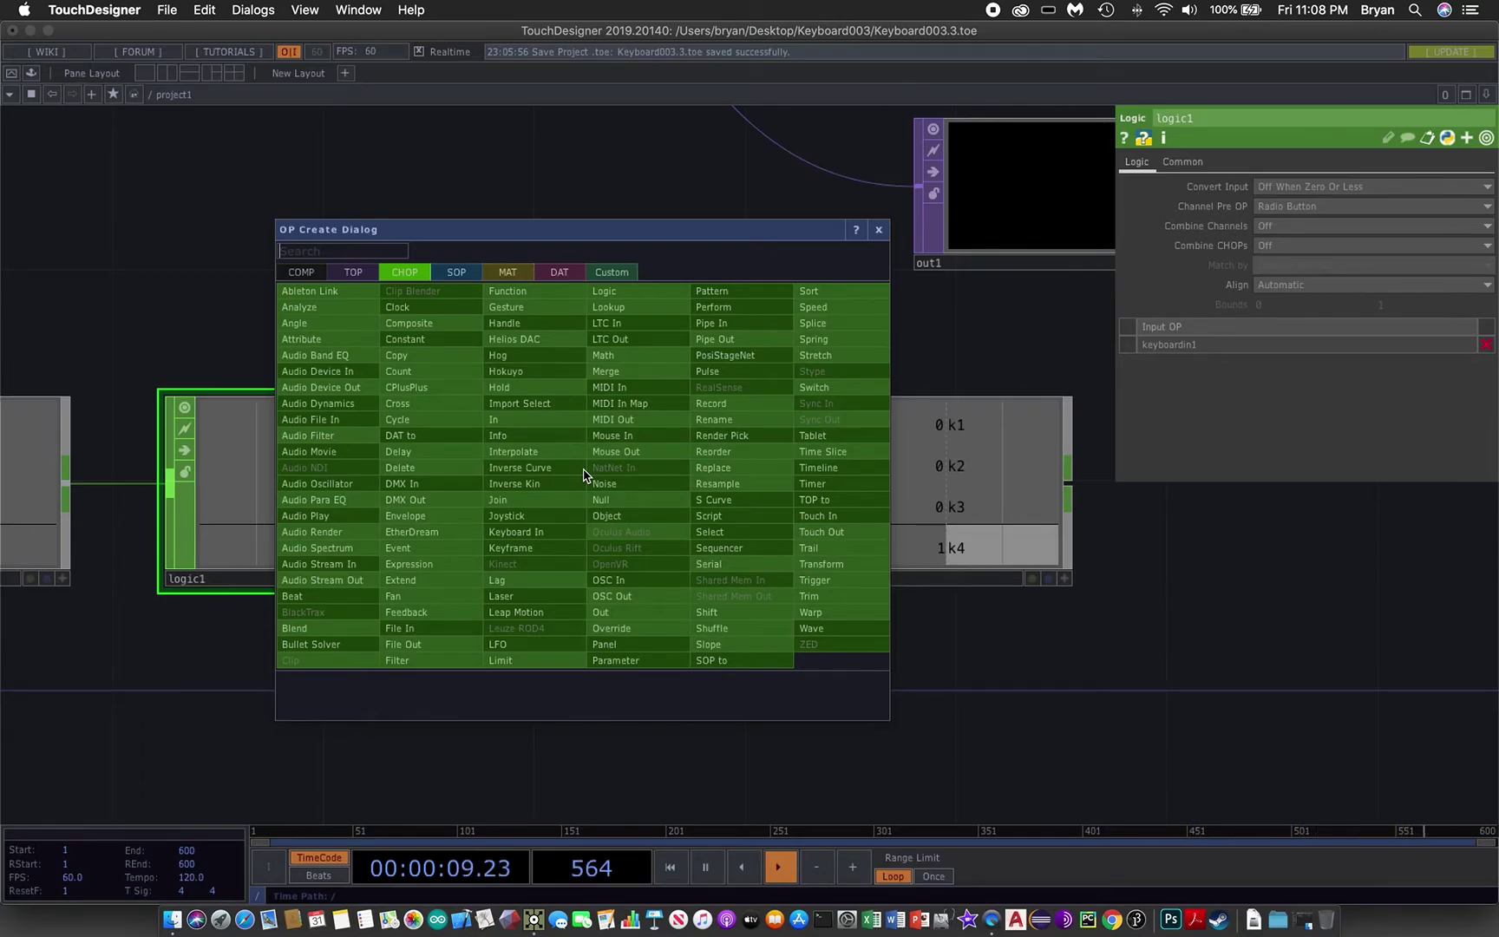
pyautogui.click(428, 597)
pyautogui.click(617, 499)
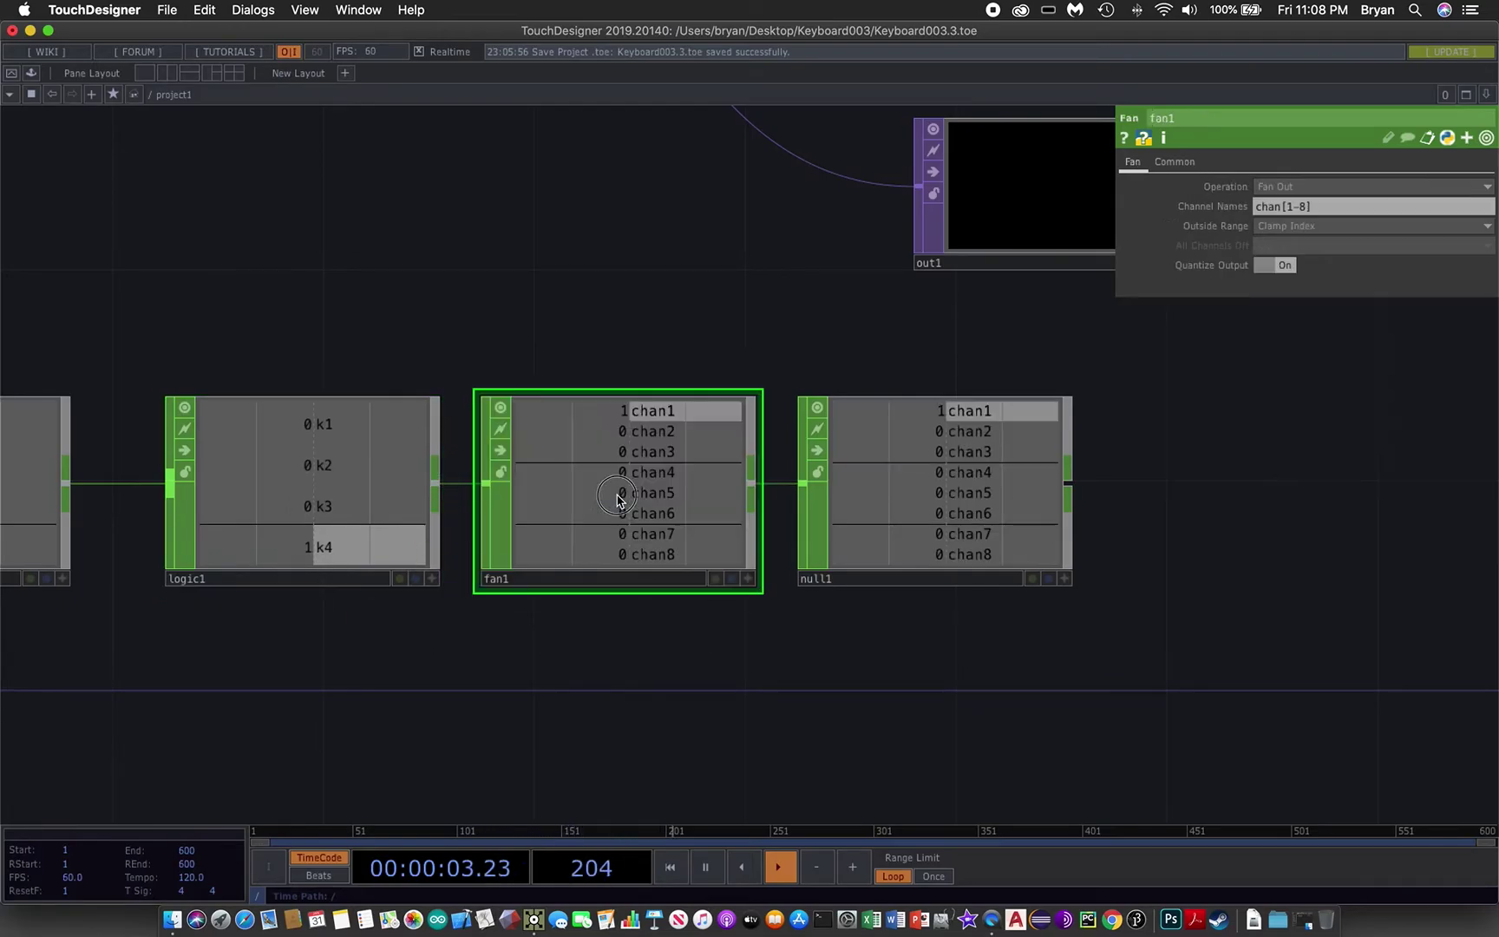
pyautogui.moveTo(847, 679); pyautogui.dragTo(780, 666)
pyautogui.moveTo(859, 525); pyautogui.dragTo(953, 520)
pyautogui.moveTo(531, 517); pyautogui.dragTo(585, 521)
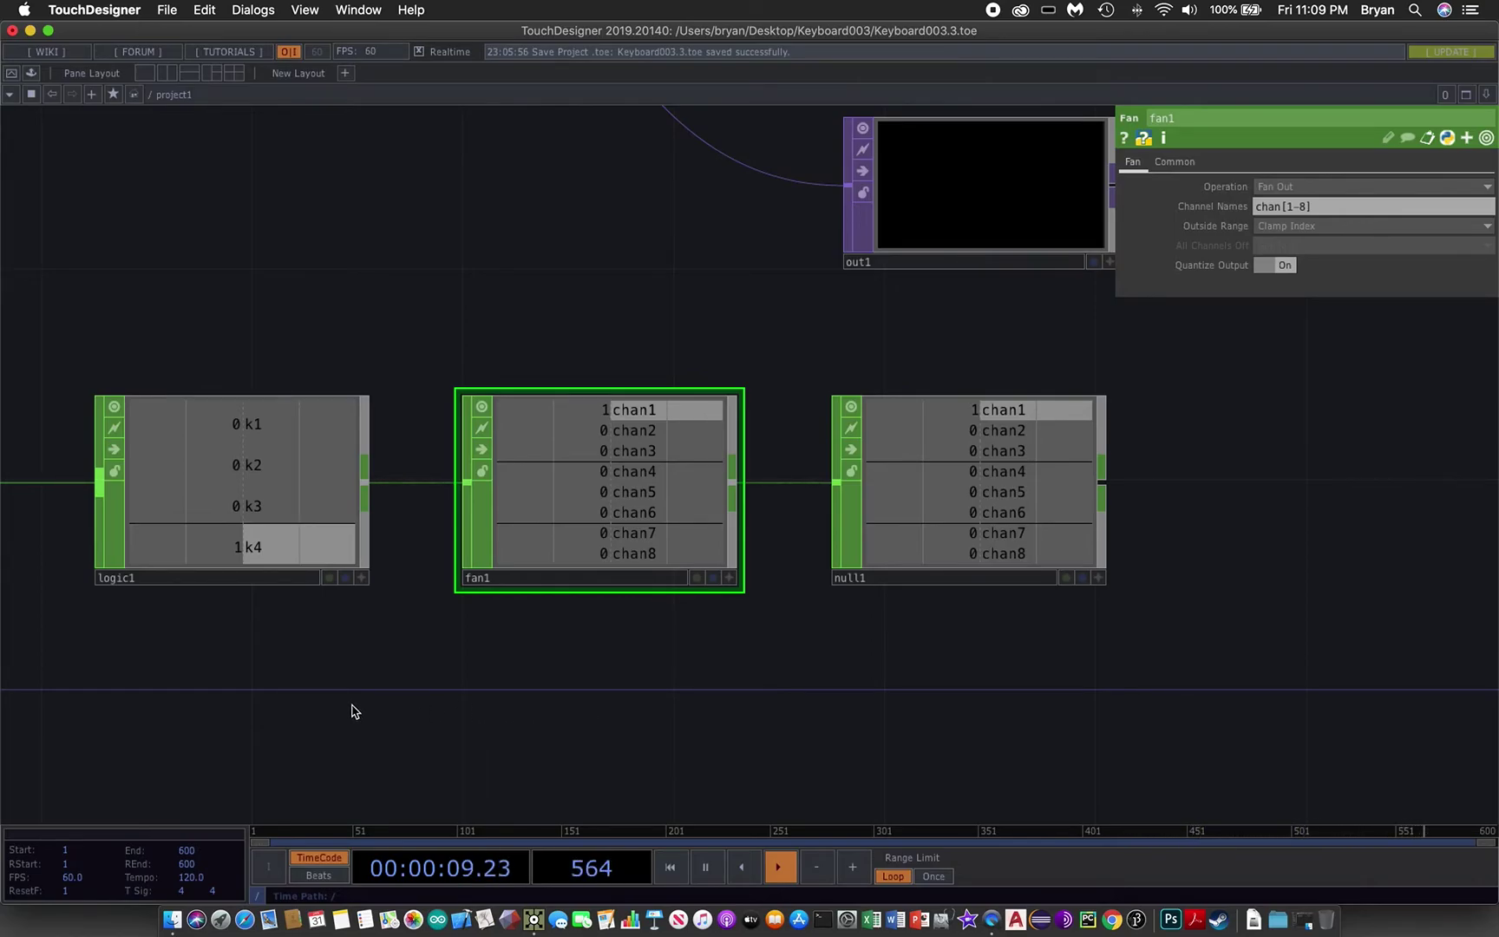
pyautogui.moveTo(352, 710); pyautogui.dragTo(491, 696)
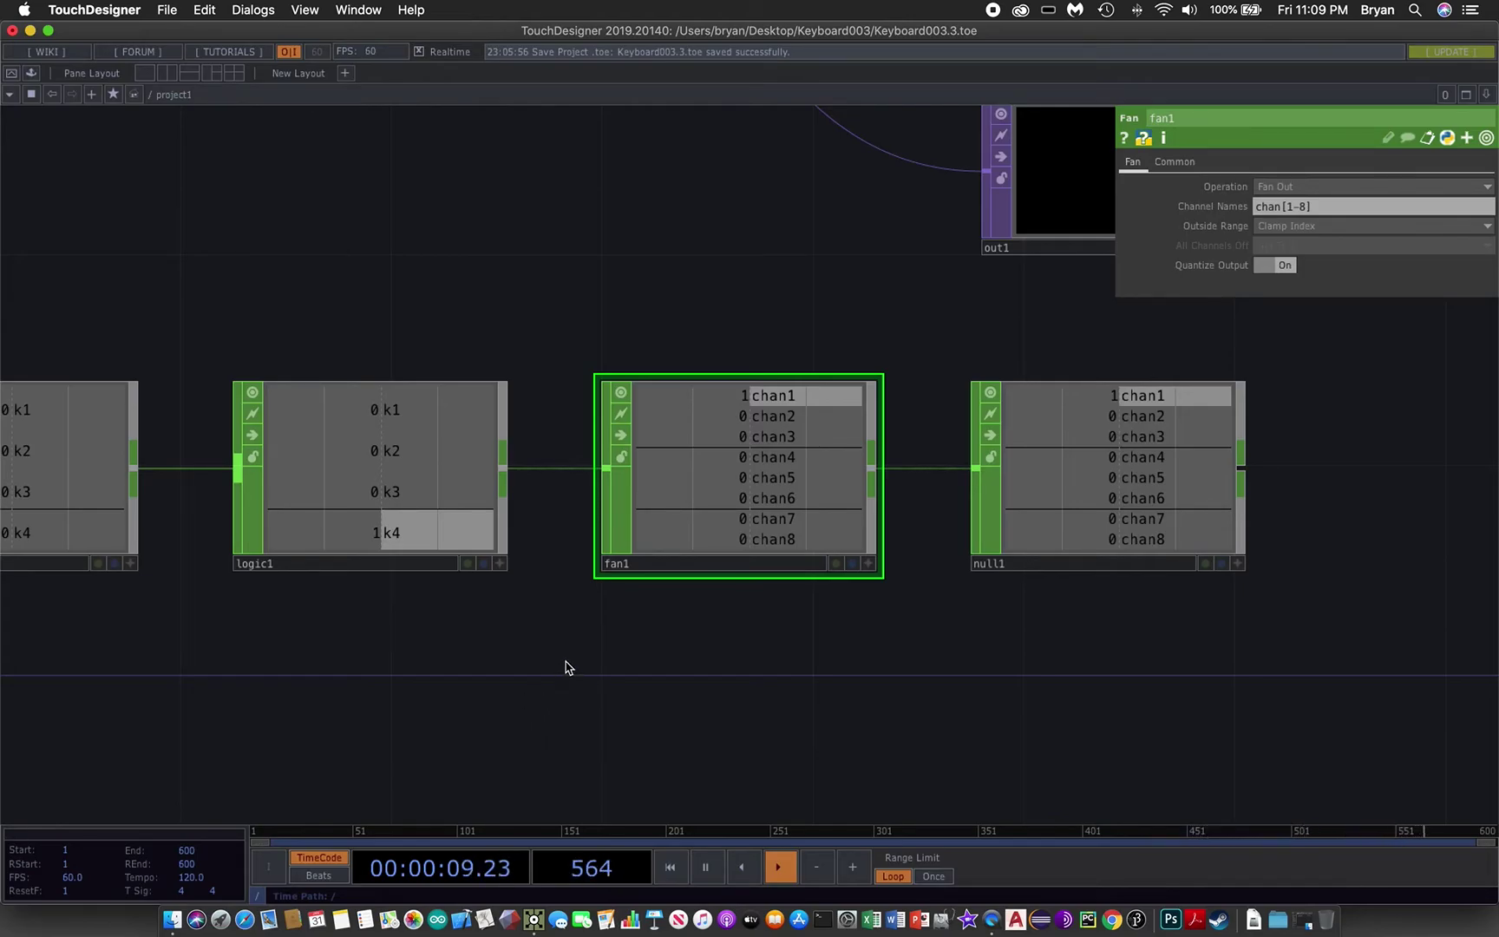
pyautogui.moveTo(564, 661); pyautogui.dragTo(703, 646)
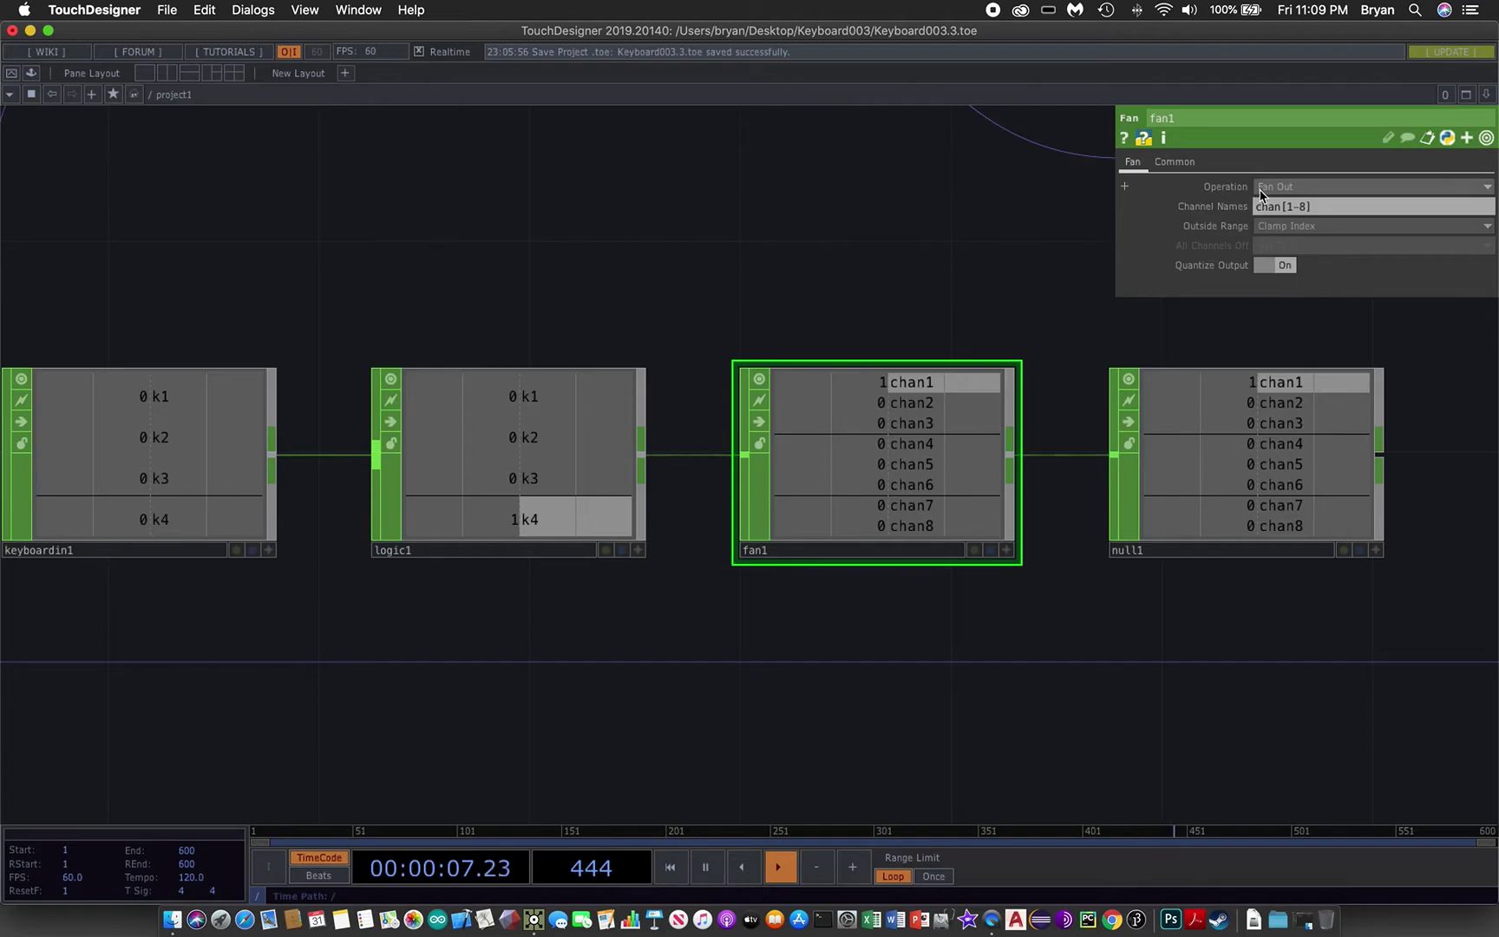
# Set fan1's operation to Fan In so logic1's channels merge into one index channel.
pyautogui.click(1273, 189)
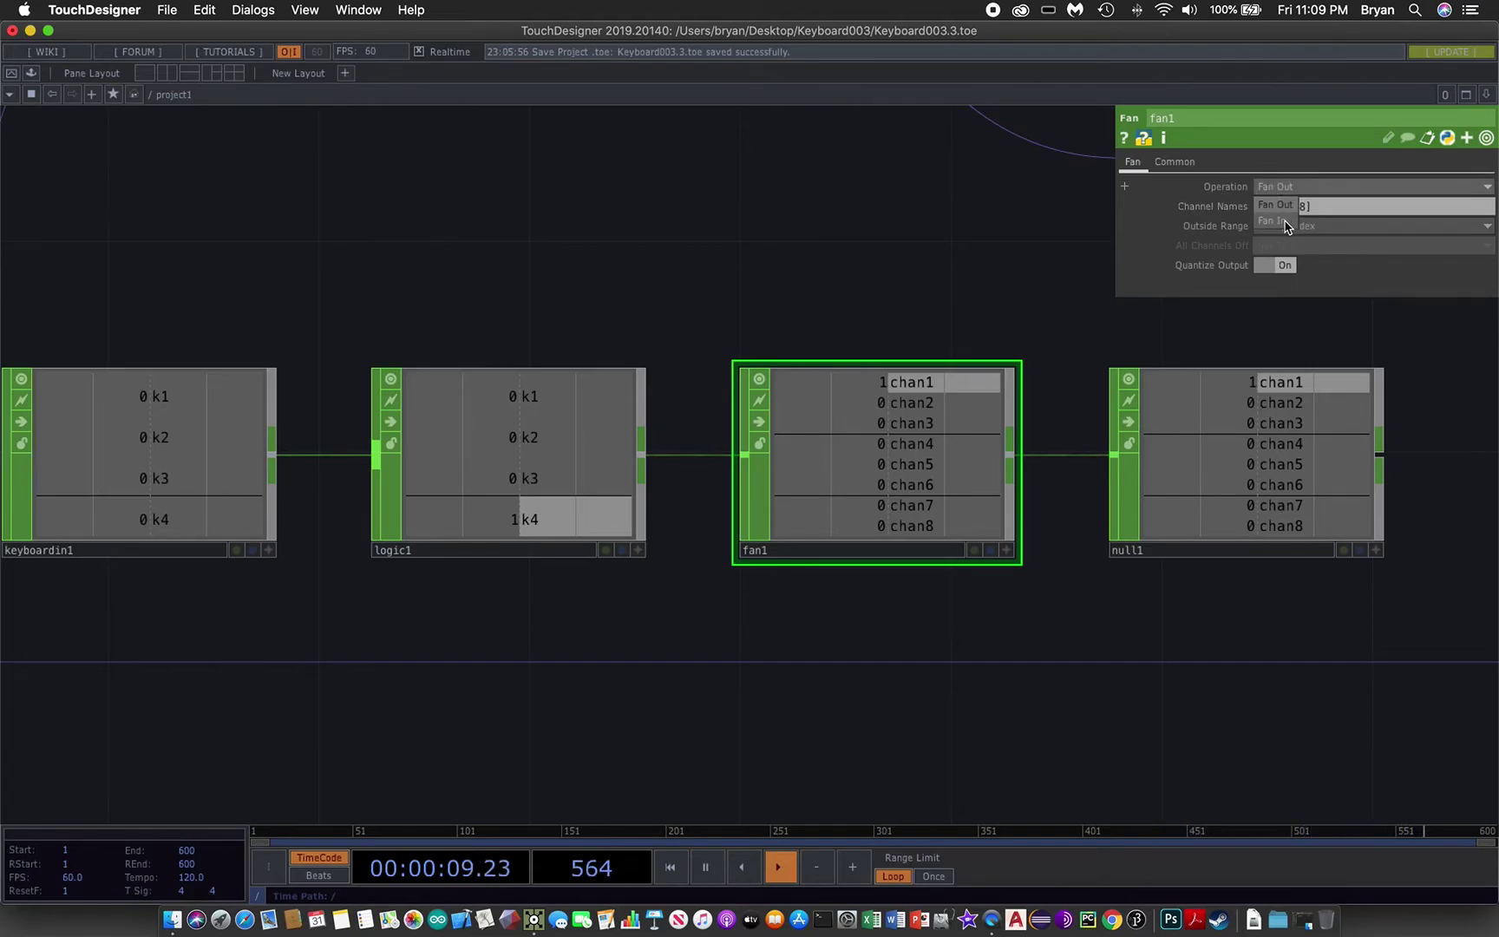
pyautogui.click(1275, 221)
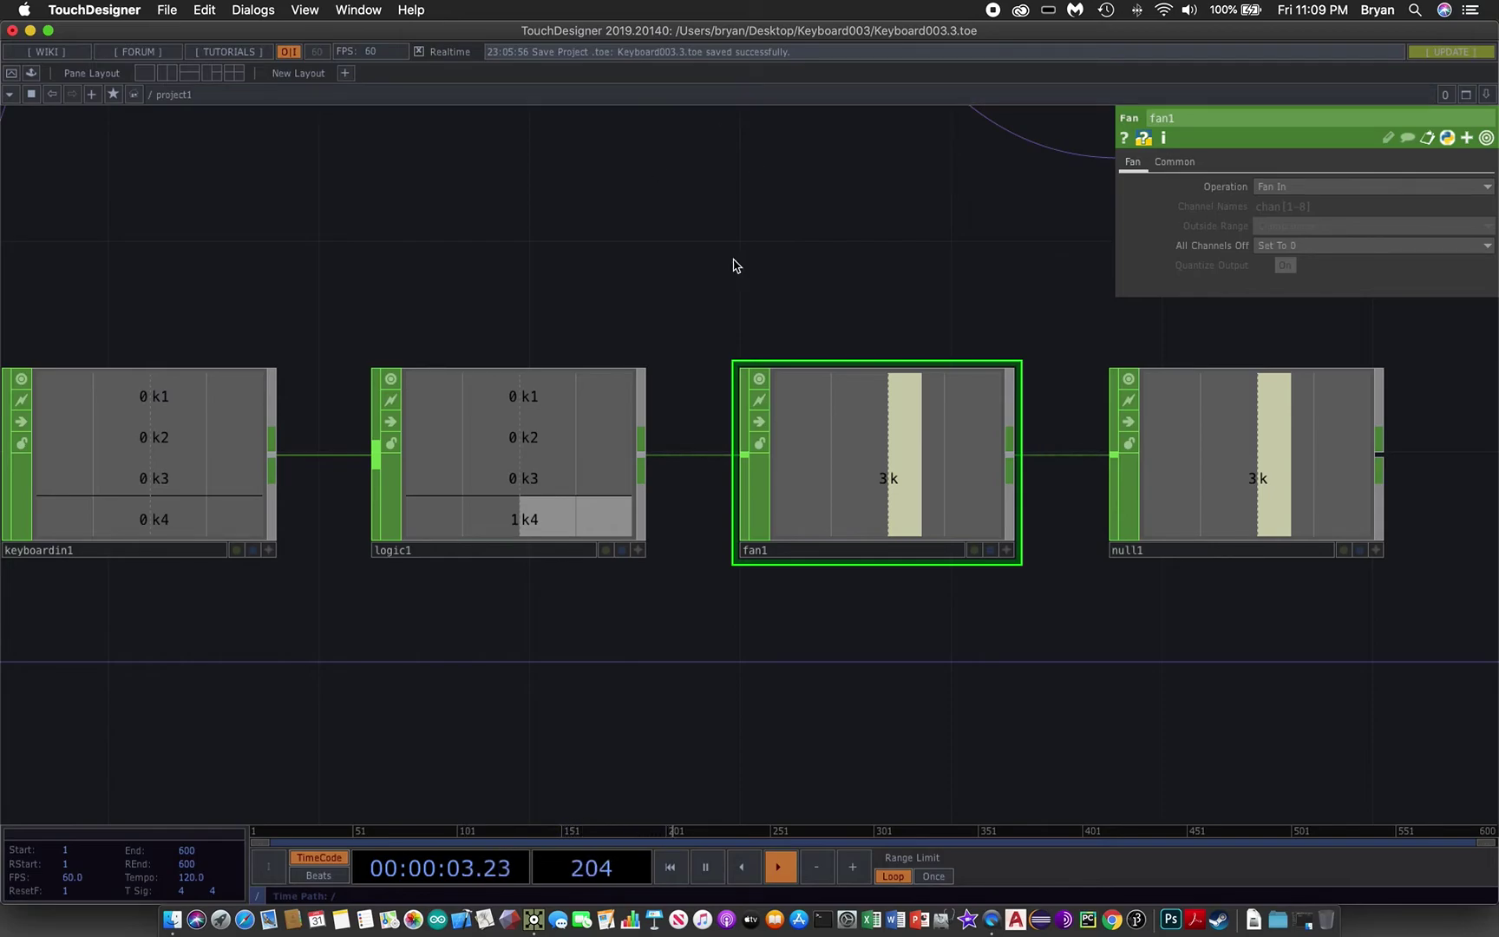
pyautogui.moveTo(967, 729); pyautogui.dragTo(971, 672)
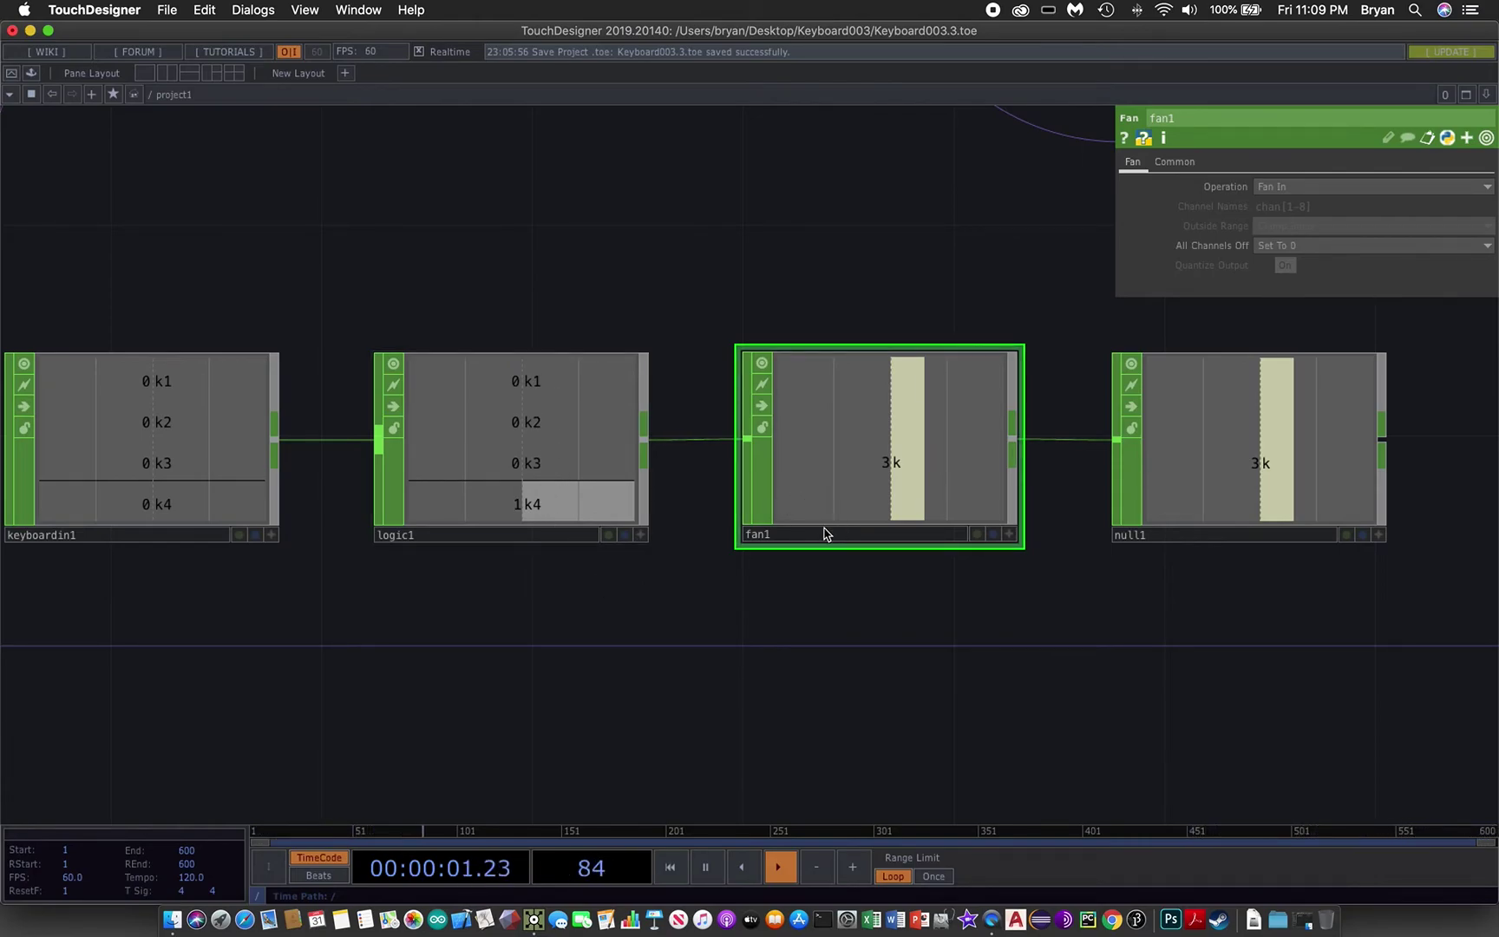
pyautogui.moveTo(694, 695); pyautogui.dragTo(713, 722)
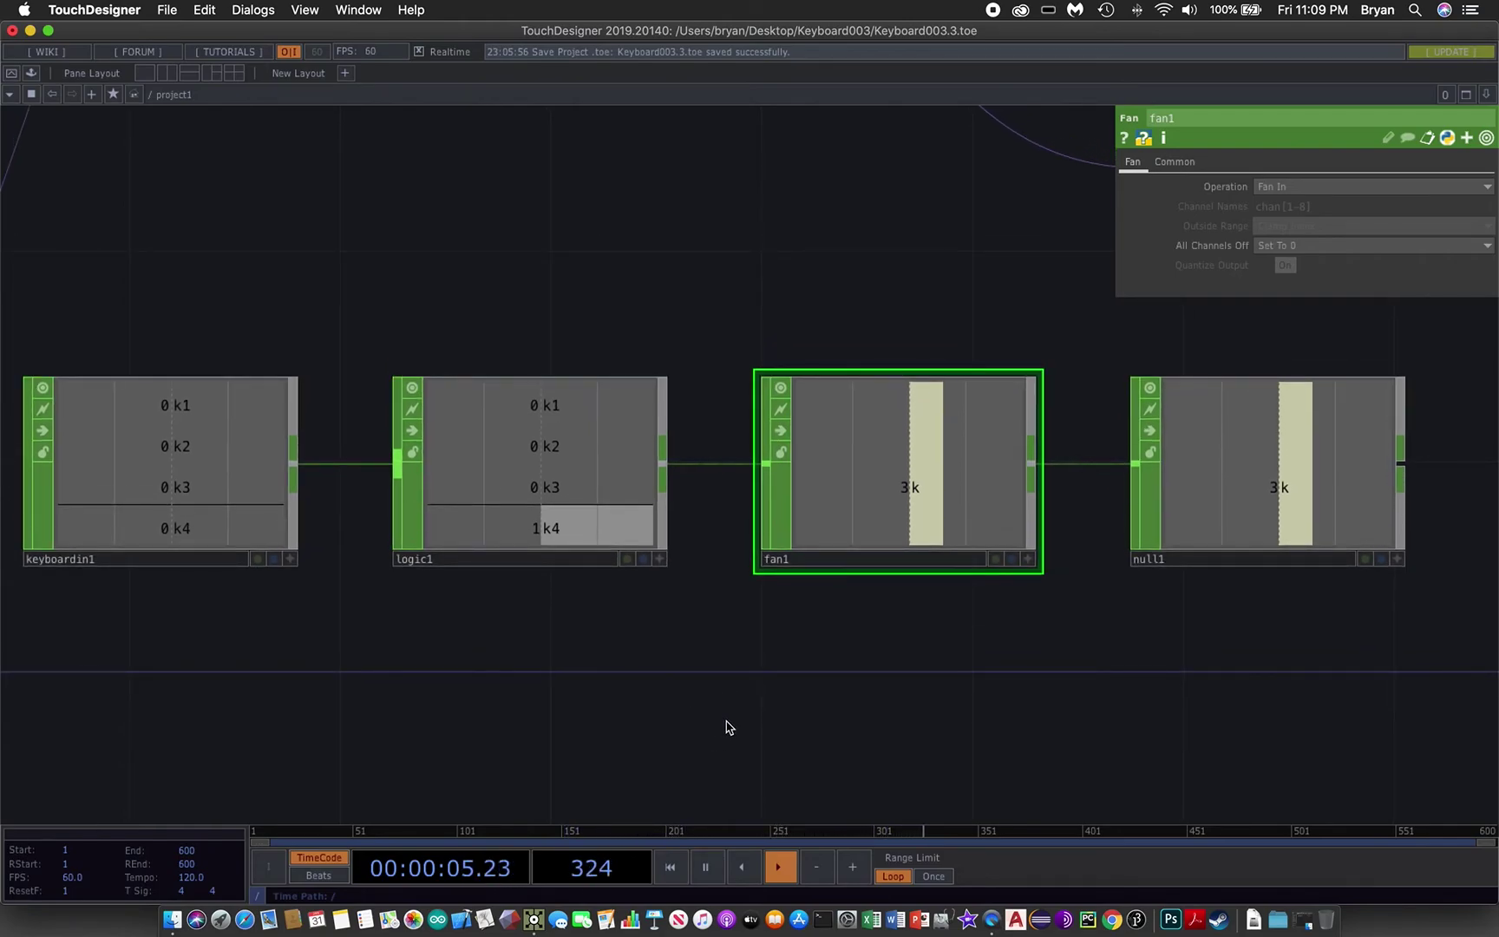
# Press keys 1–4 and watch fan1 output the key index, from 0 up to 3.
pyautogui.press('1')
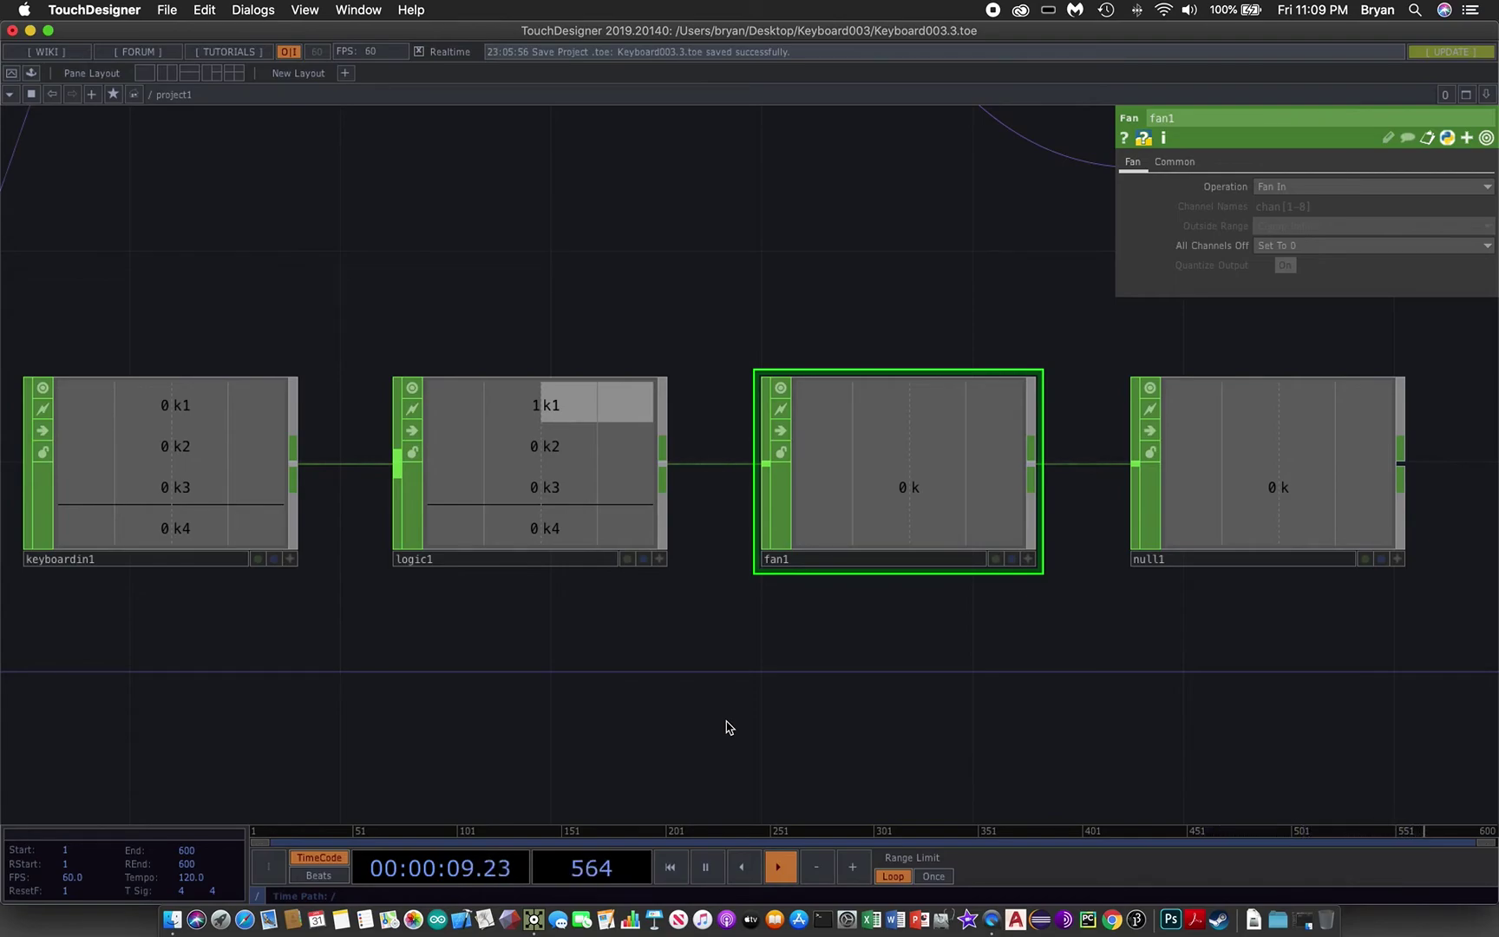
pyautogui.press('2')
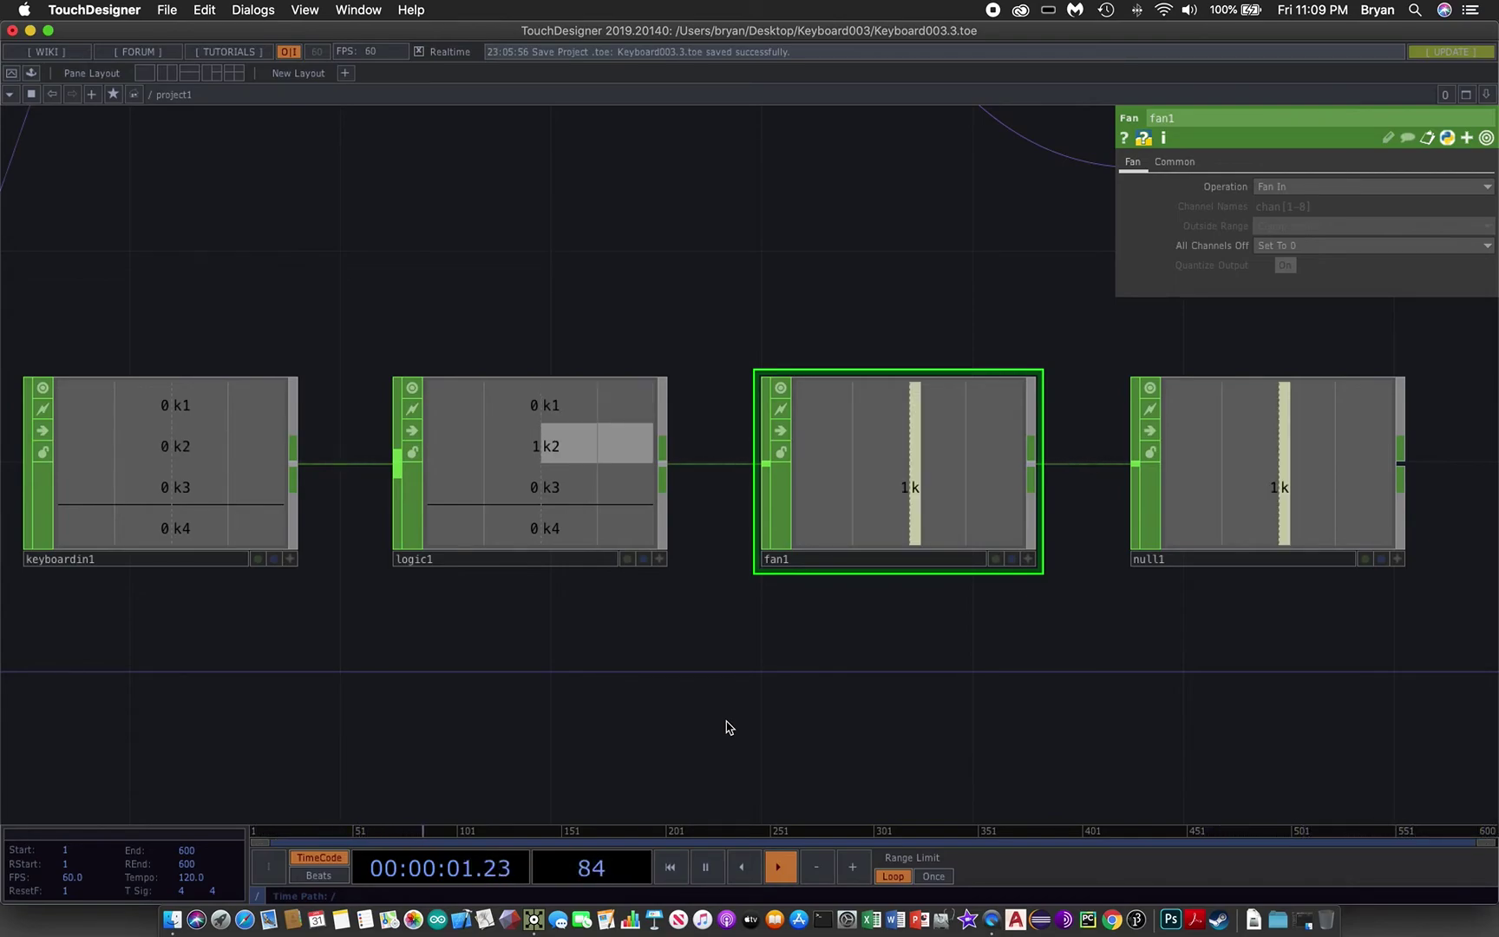
pyautogui.press('3')
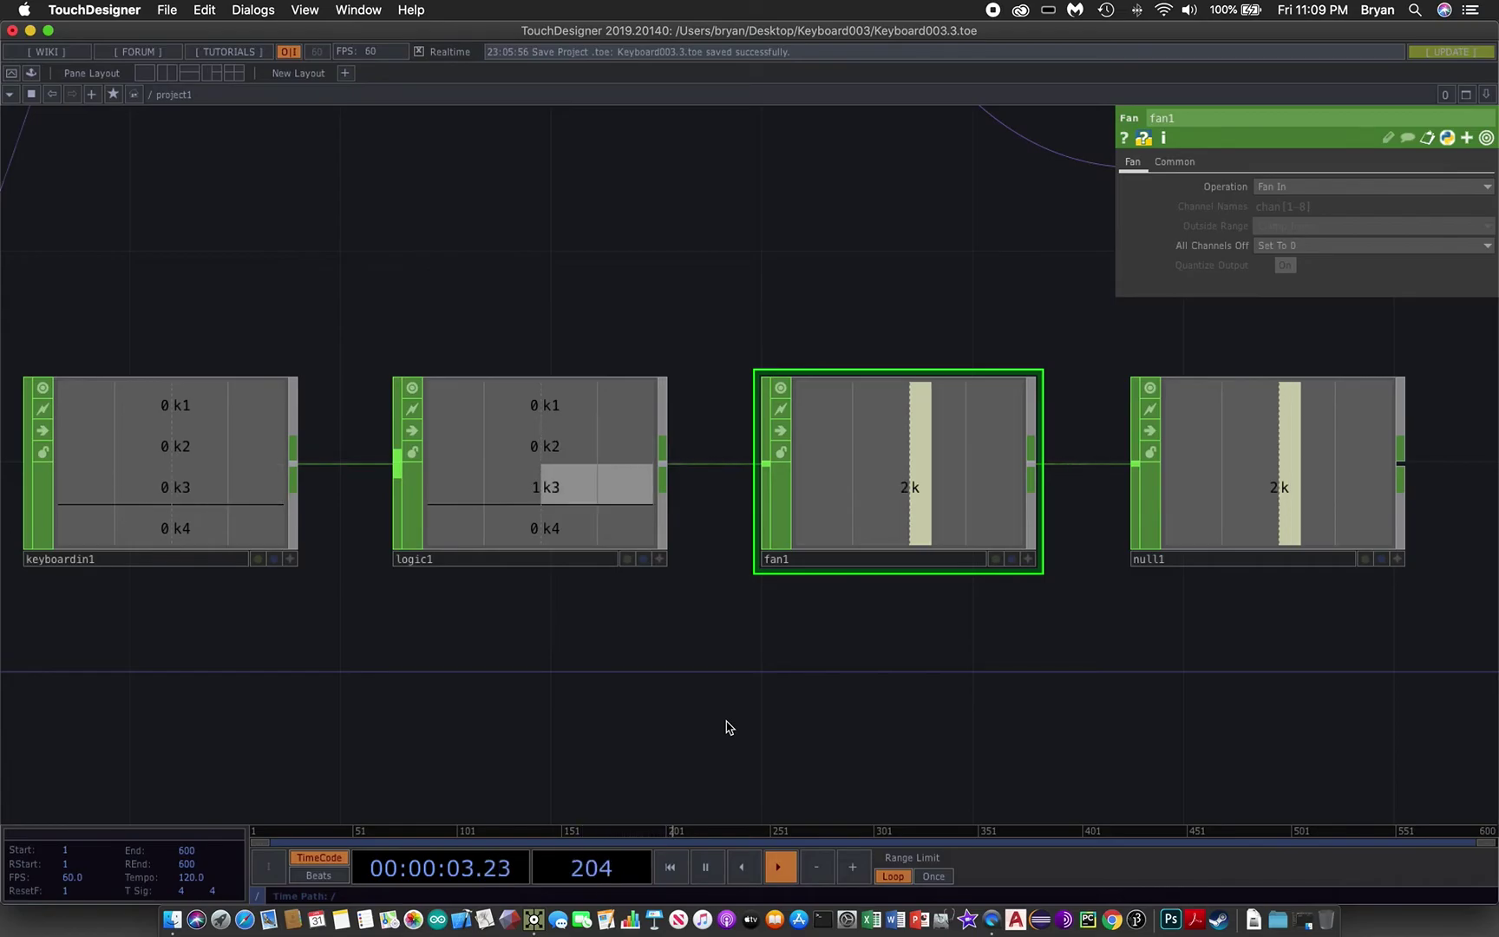
pyautogui.press('4')
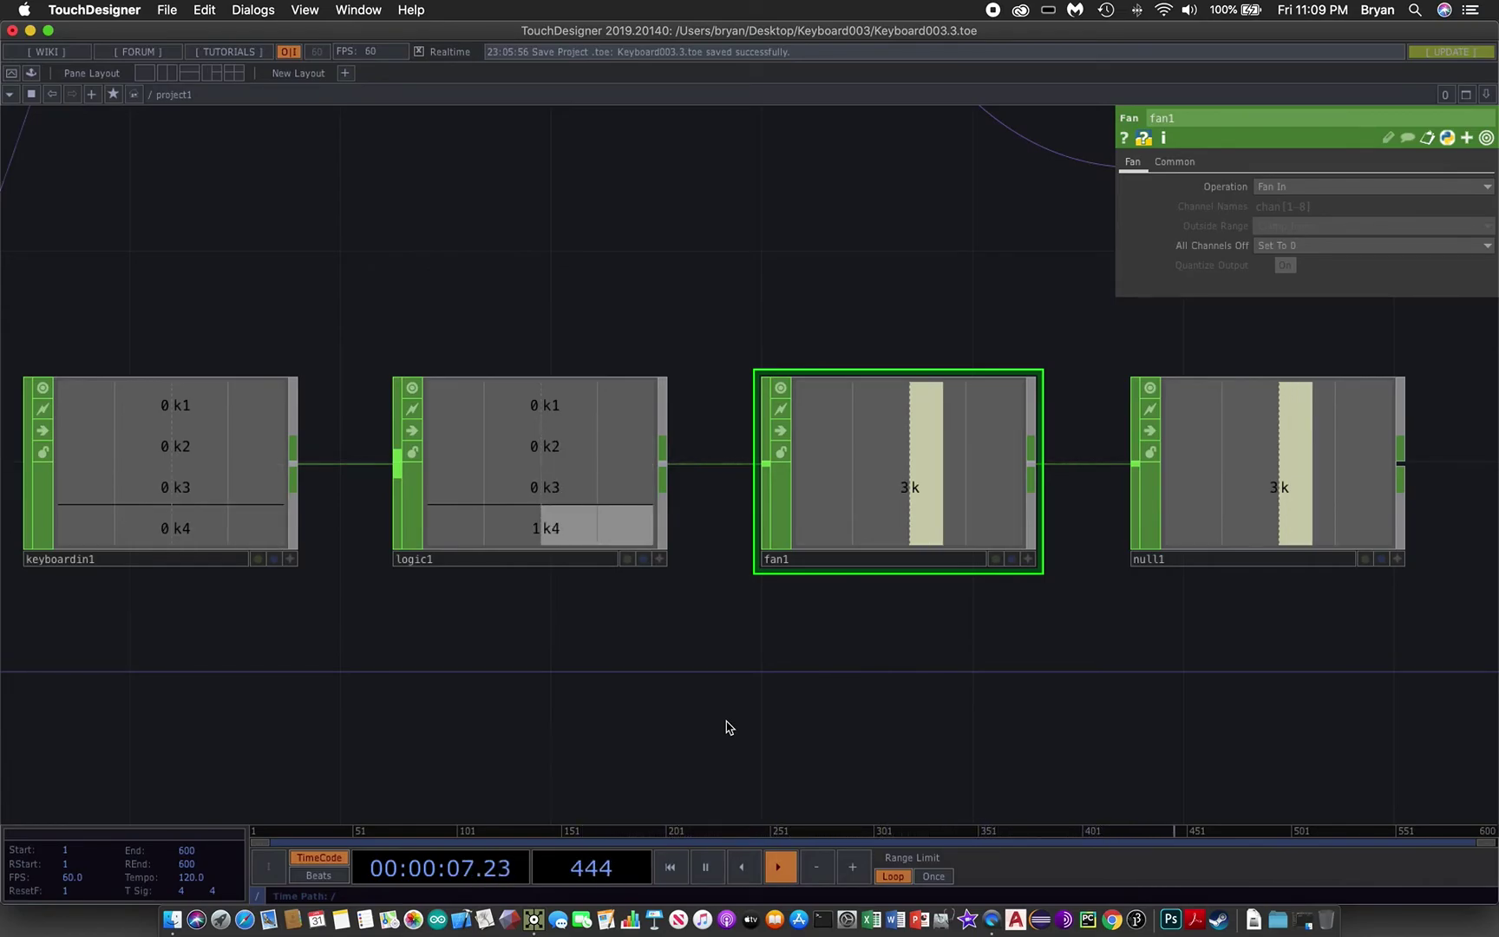
# Center fan1 and null1 in view and retest keys 2, 3 and 4 through the chain.
pyautogui.scroll(-5, 729, 727)
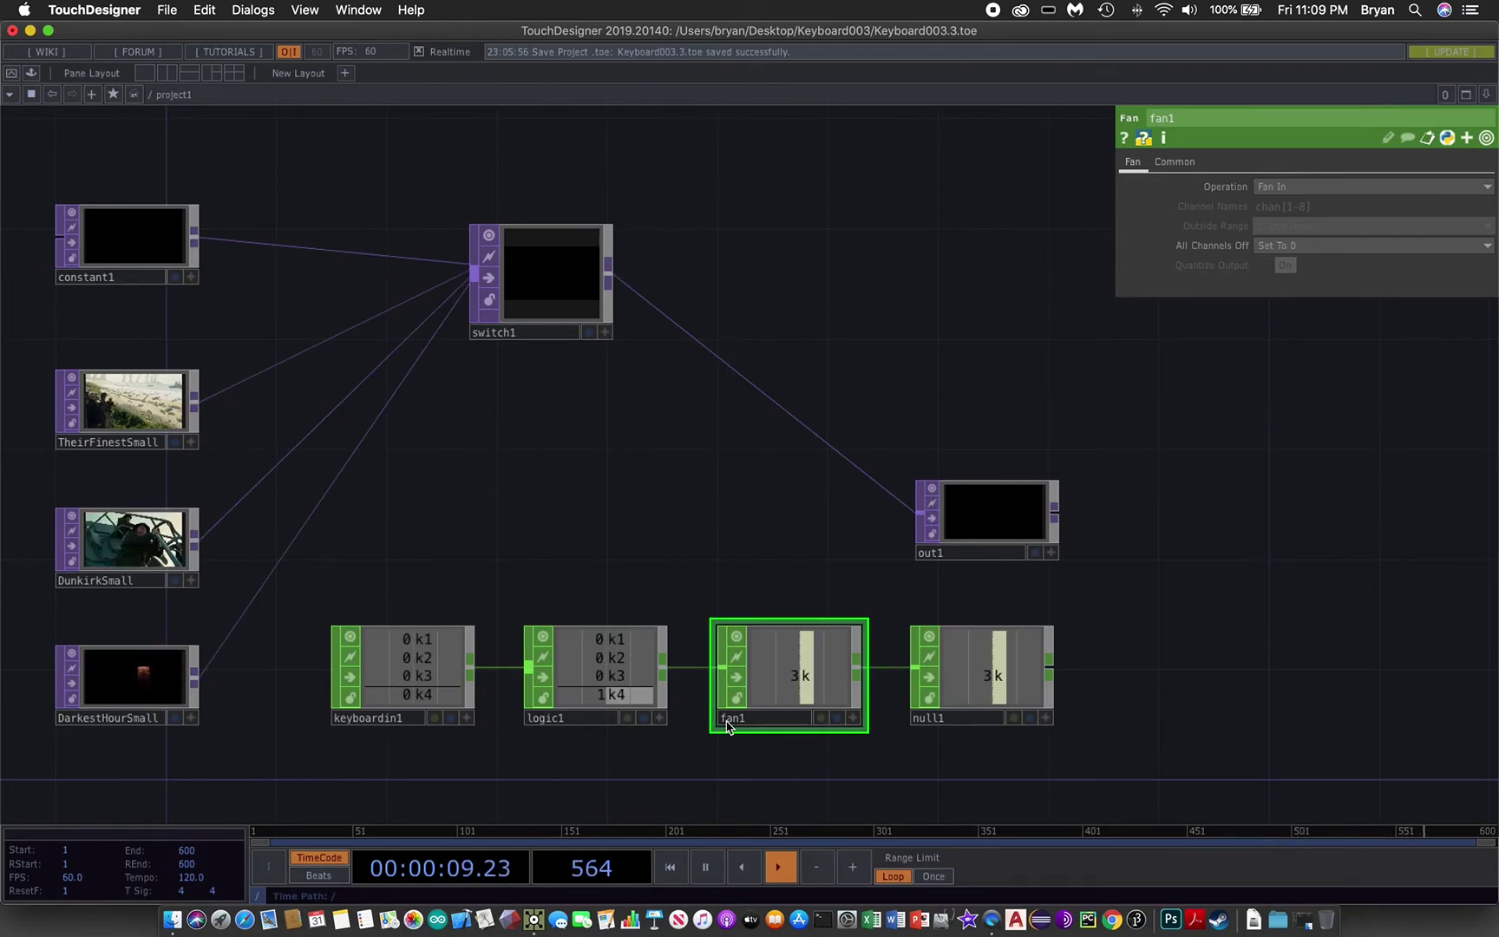
pyautogui.scroll(-1, 707, 518)
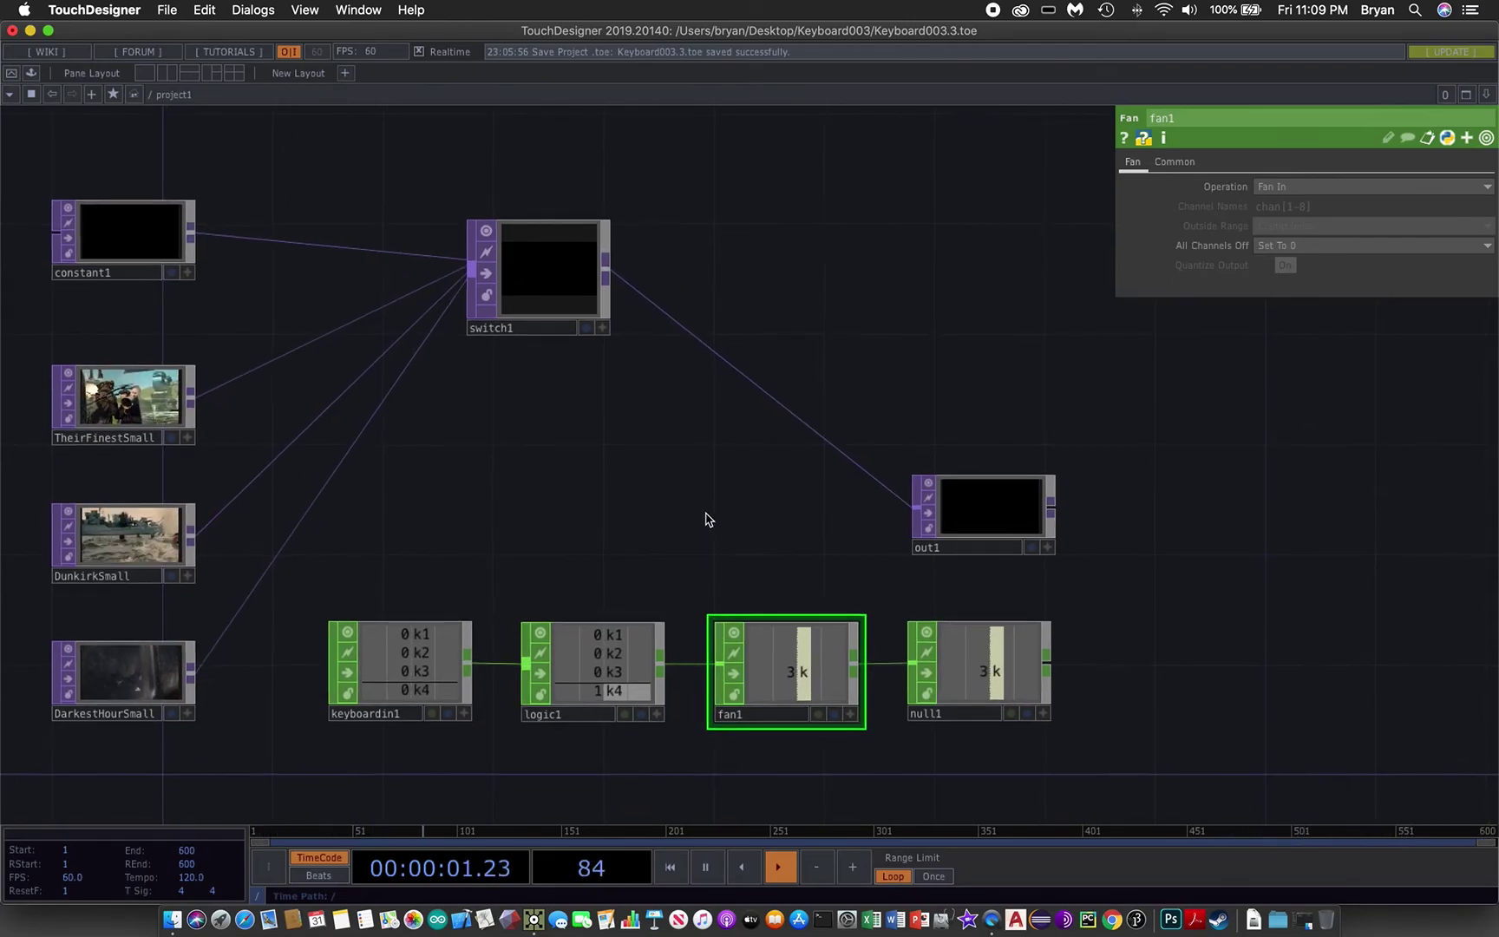
pyautogui.scroll(3, 1163, 658)
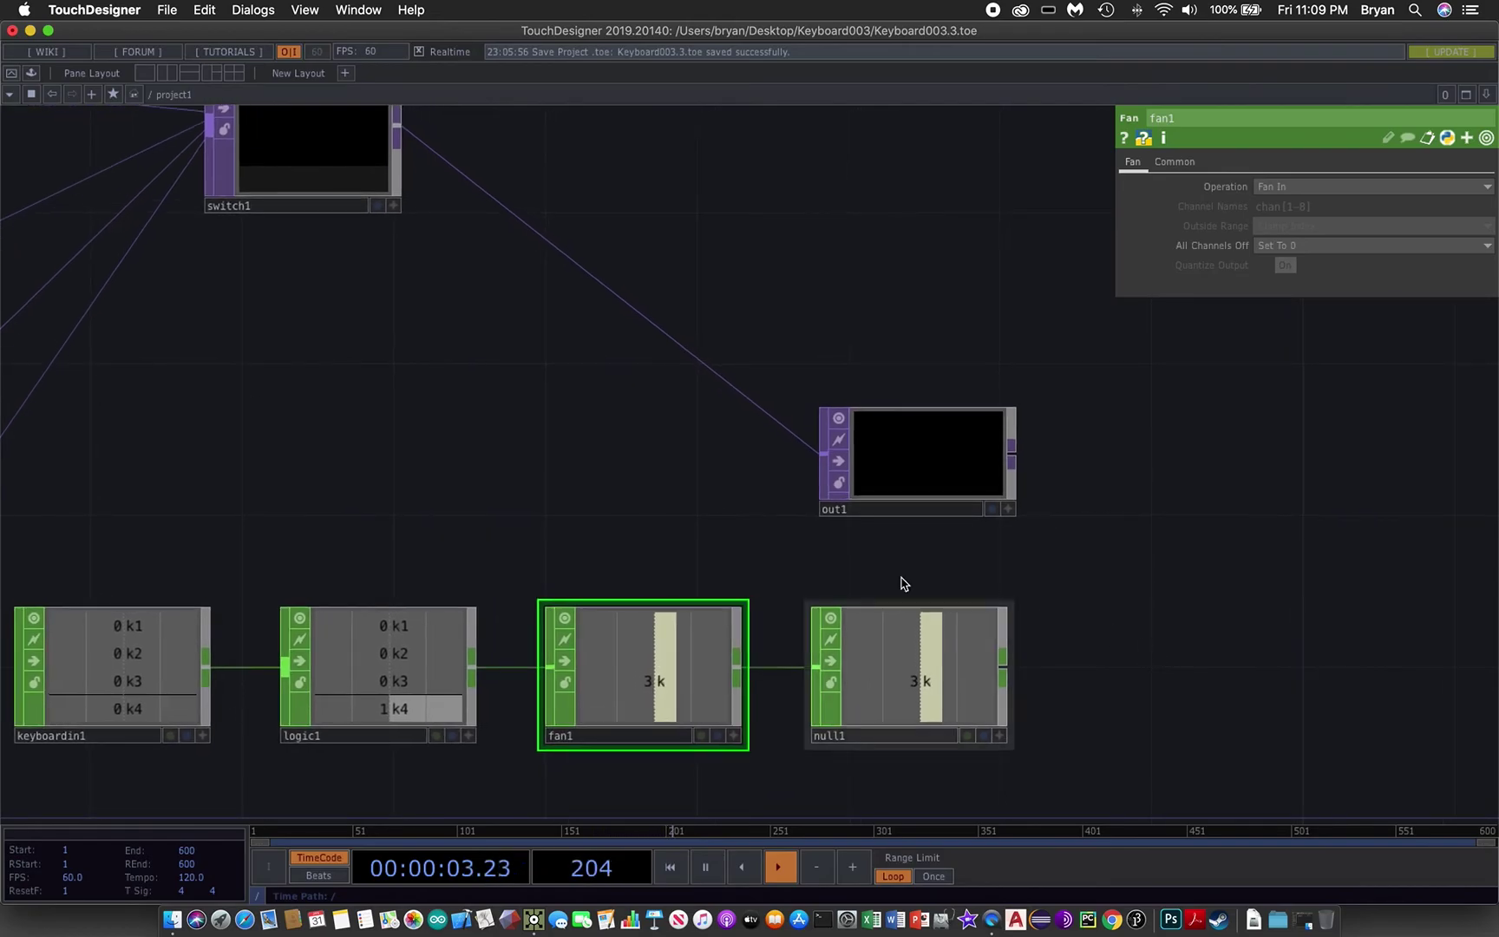
pyautogui.moveTo(592, 496); pyautogui.dragTo(680, 361)
pyautogui.scroll(2, 671, 684)
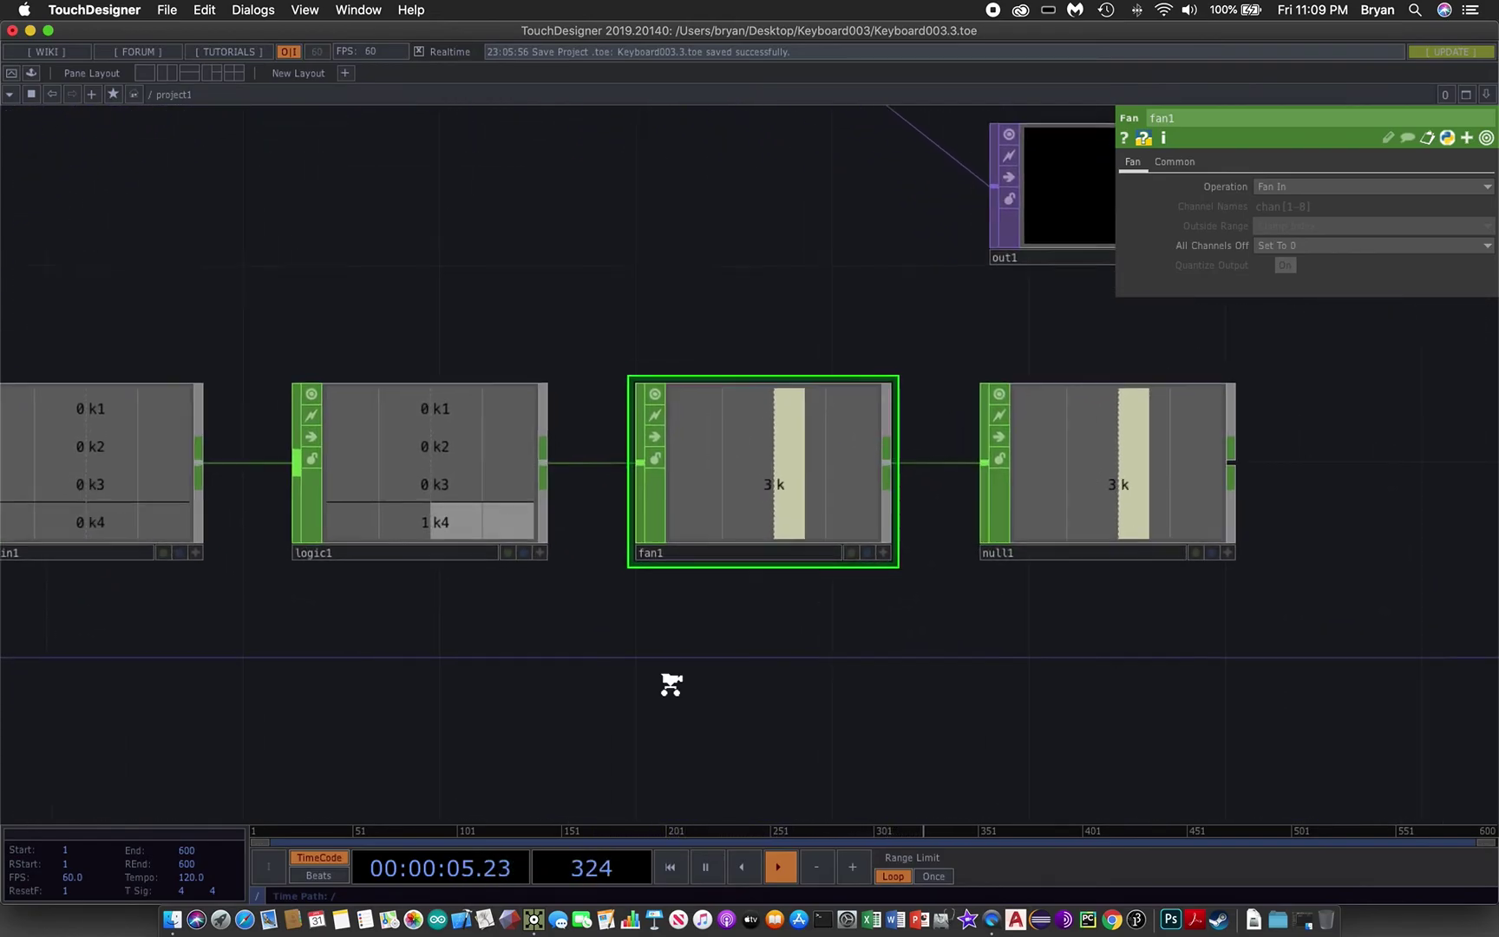
pyautogui.scroll(2, 669, 683)
pyautogui.moveTo(1088, 655); pyautogui.dragTo(778, 745)
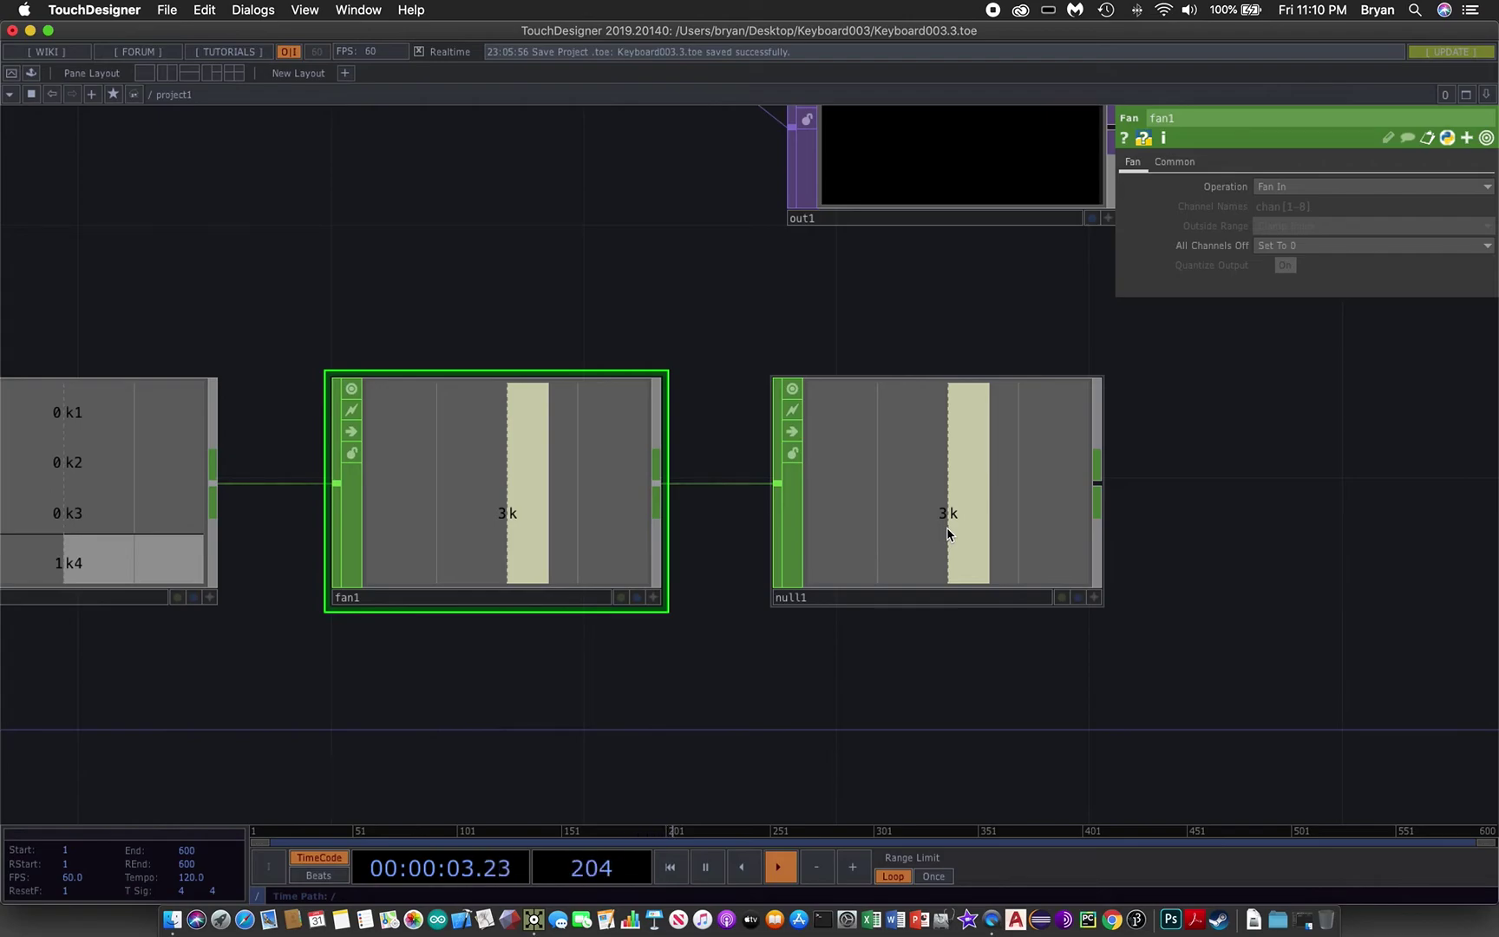
pyautogui.press('2')
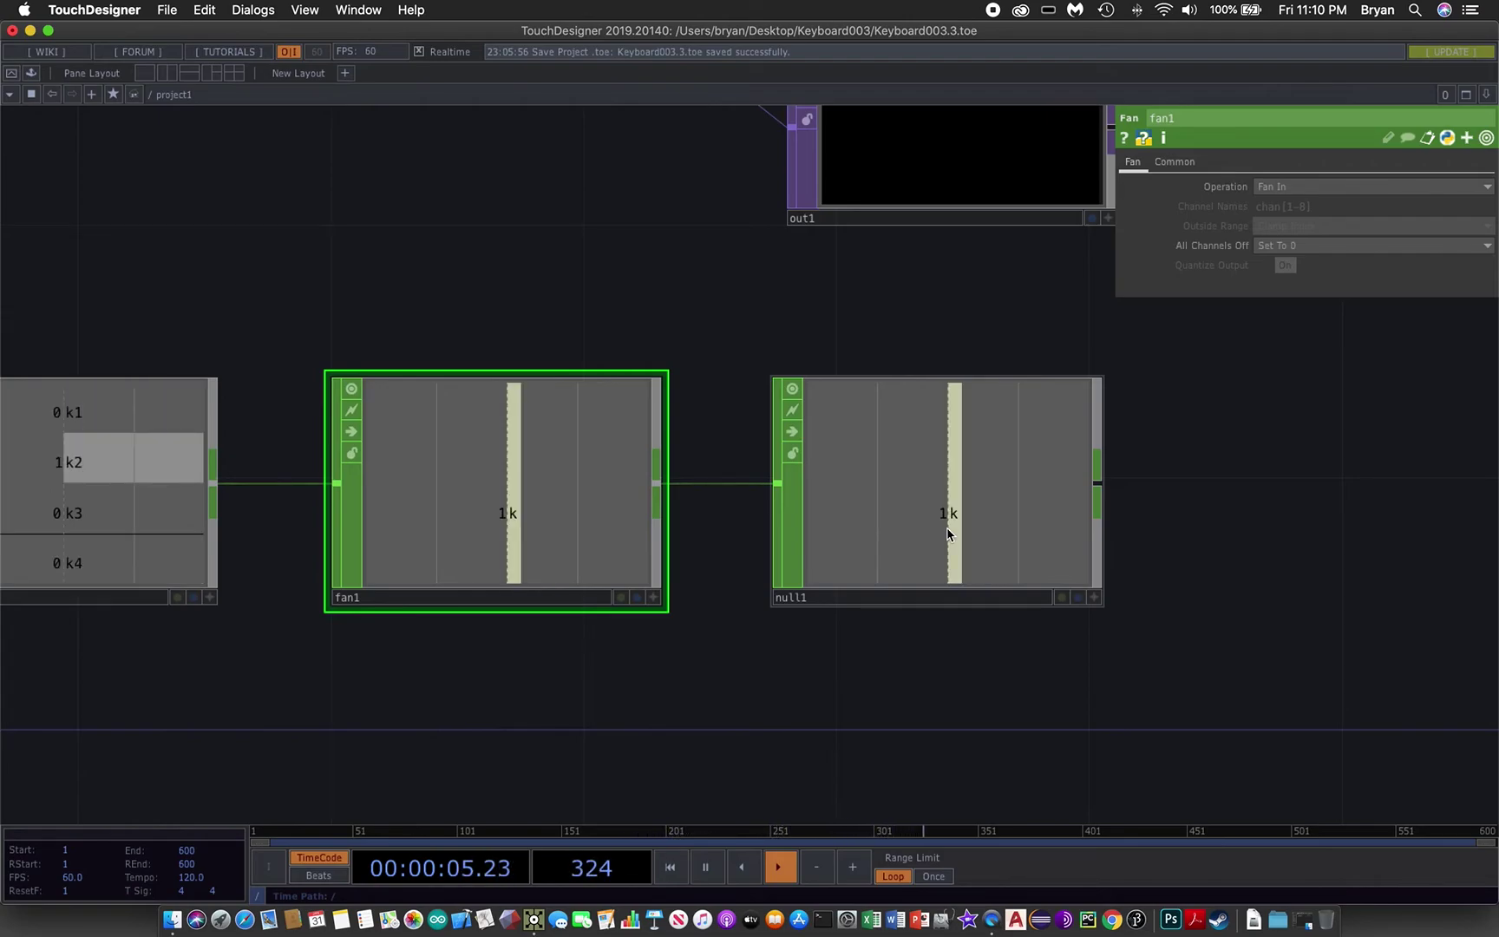
pyautogui.press('3')
pyautogui.press('4')
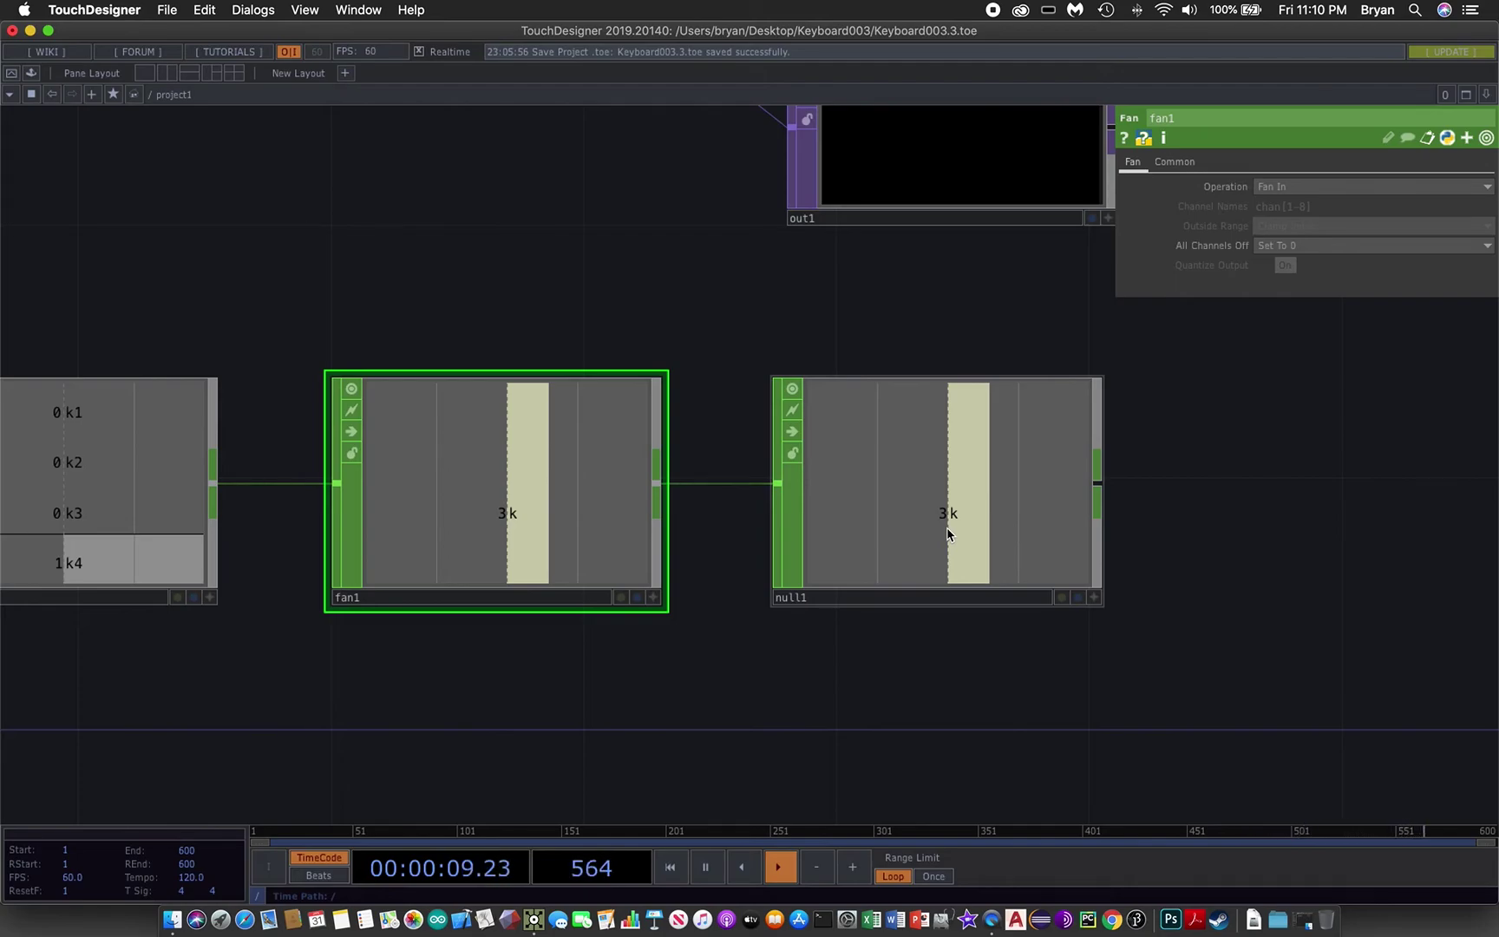
# Show switch1's parameters (Index 0) with the keyboard chain framed below it.
pyautogui.moveTo(482, 207); pyautogui.dragTo(566, 490)
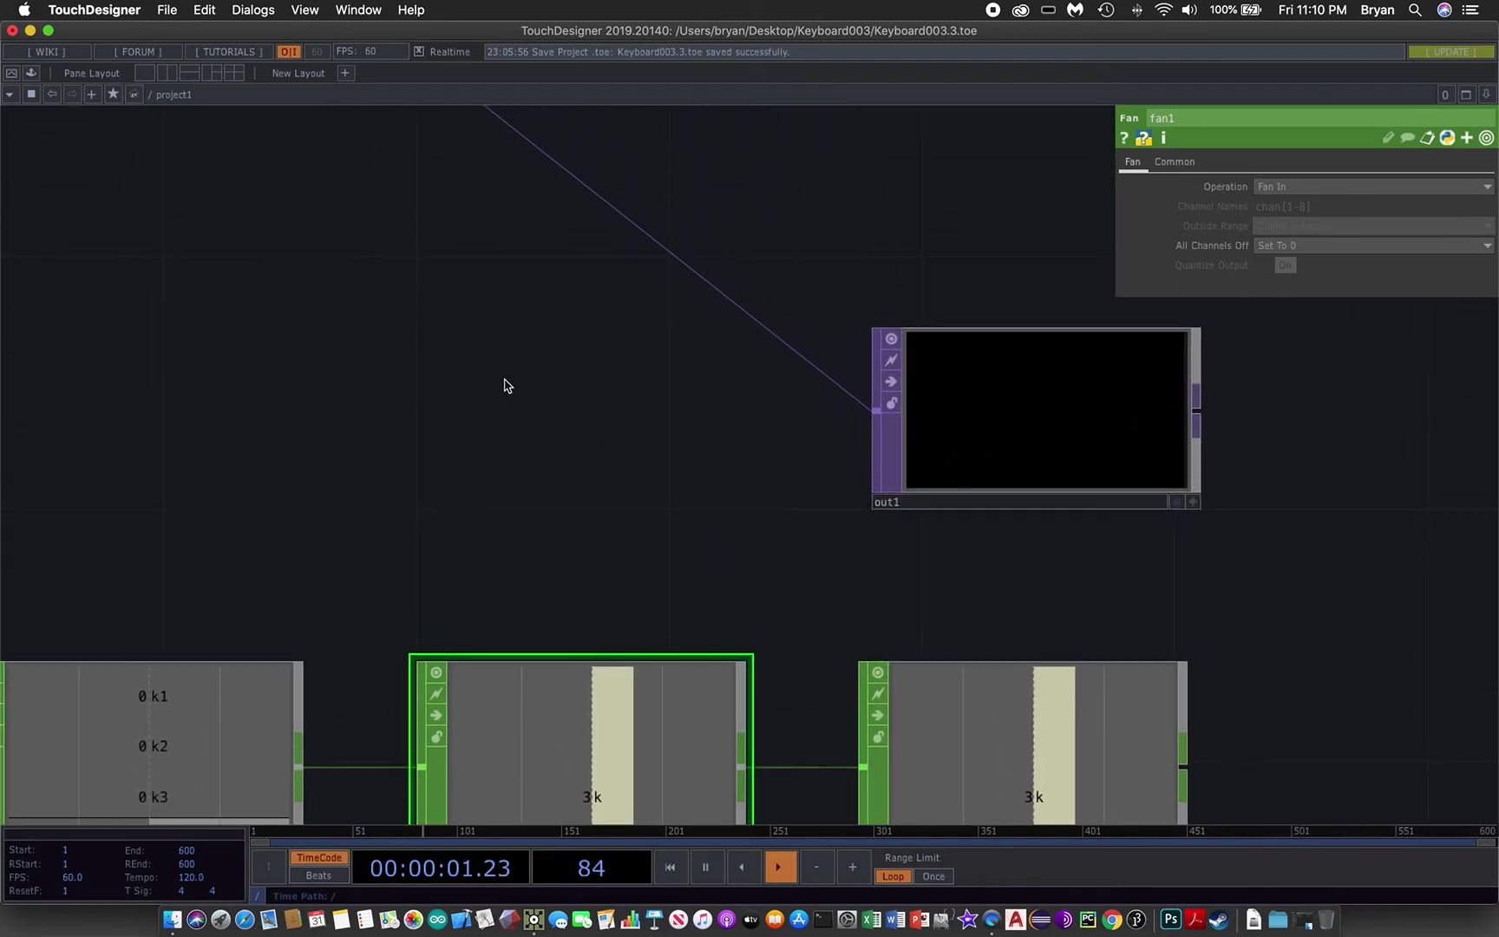
pyautogui.moveTo(350, 299); pyautogui.dragTo(663, 616)
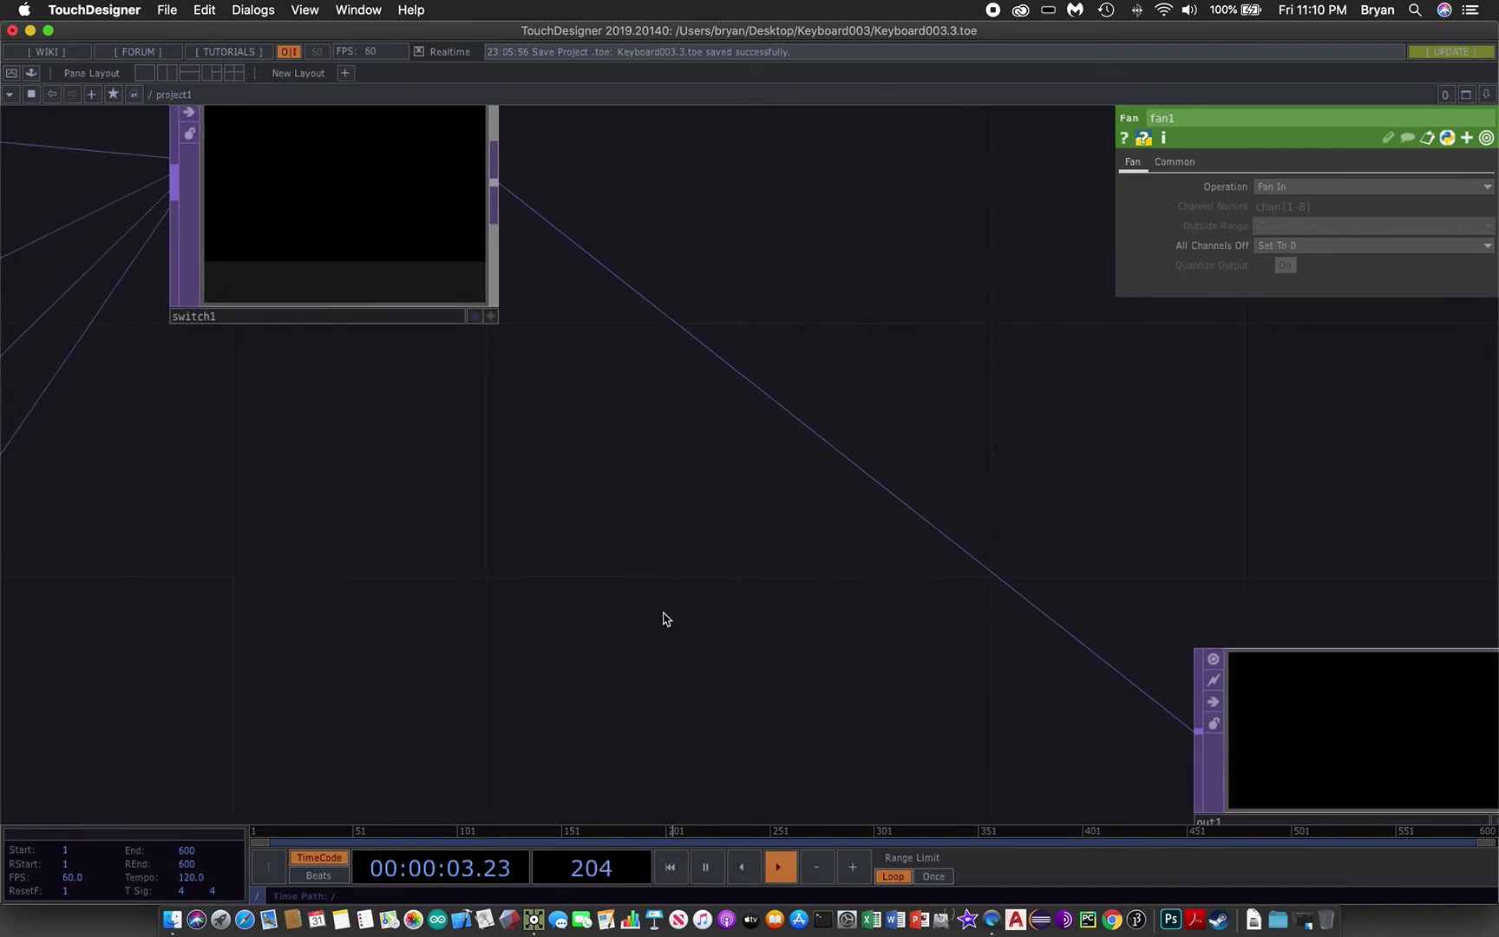
pyautogui.click(315, 184)
pyautogui.moveTo(536, 567); pyautogui.dragTo(916, 723)
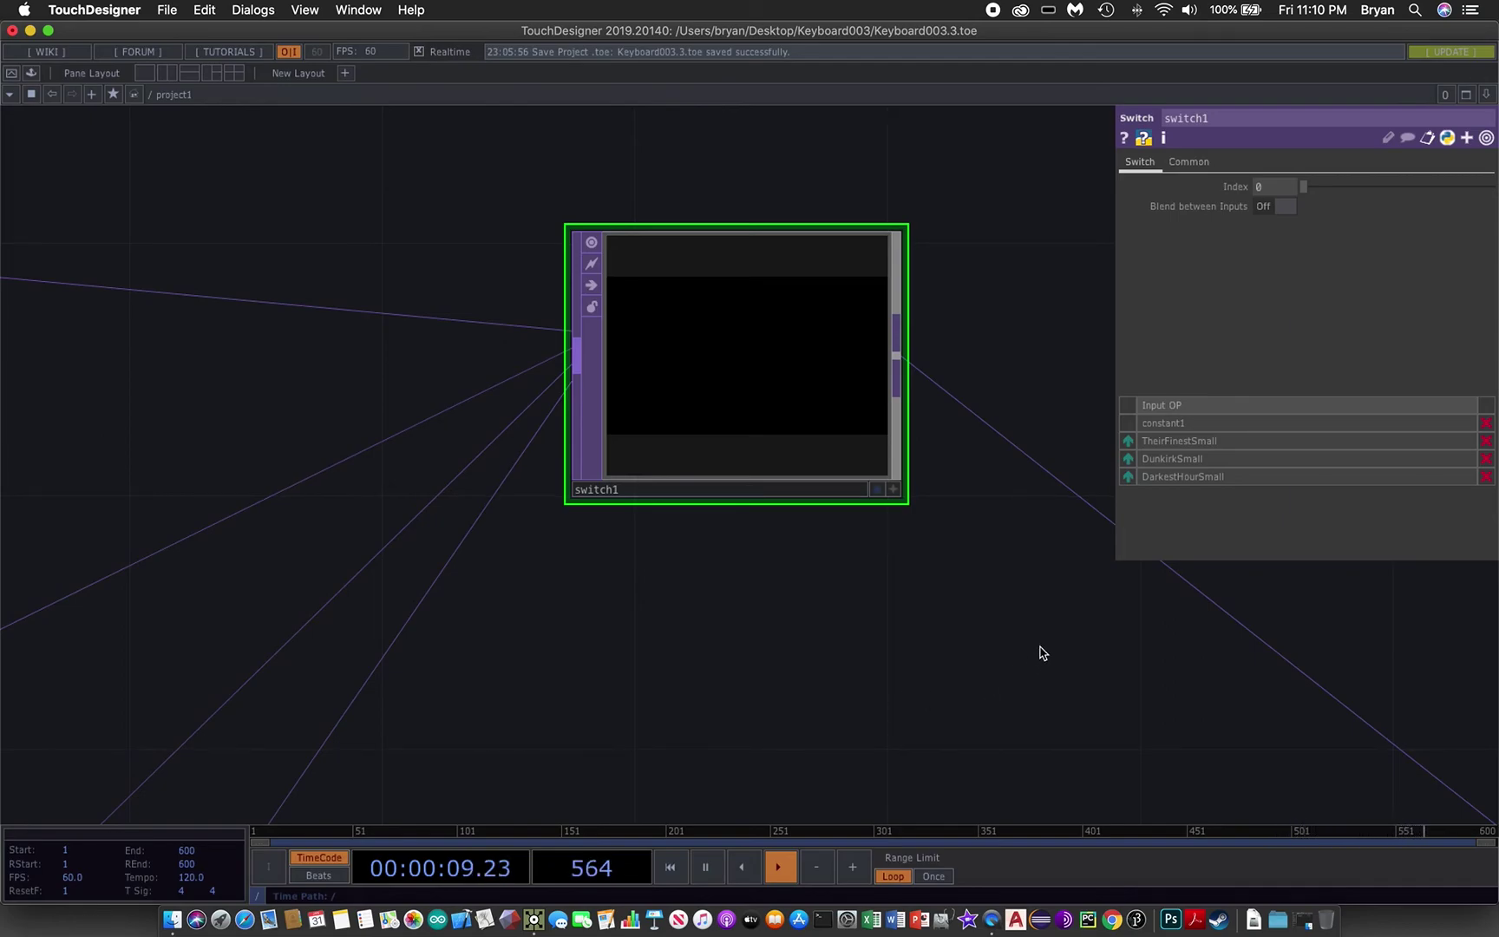
pyautogui.moveTo(1043, 653); pyautogui.dragTo(675, 567)
pyautogui.scroll(-6, 686, 589)
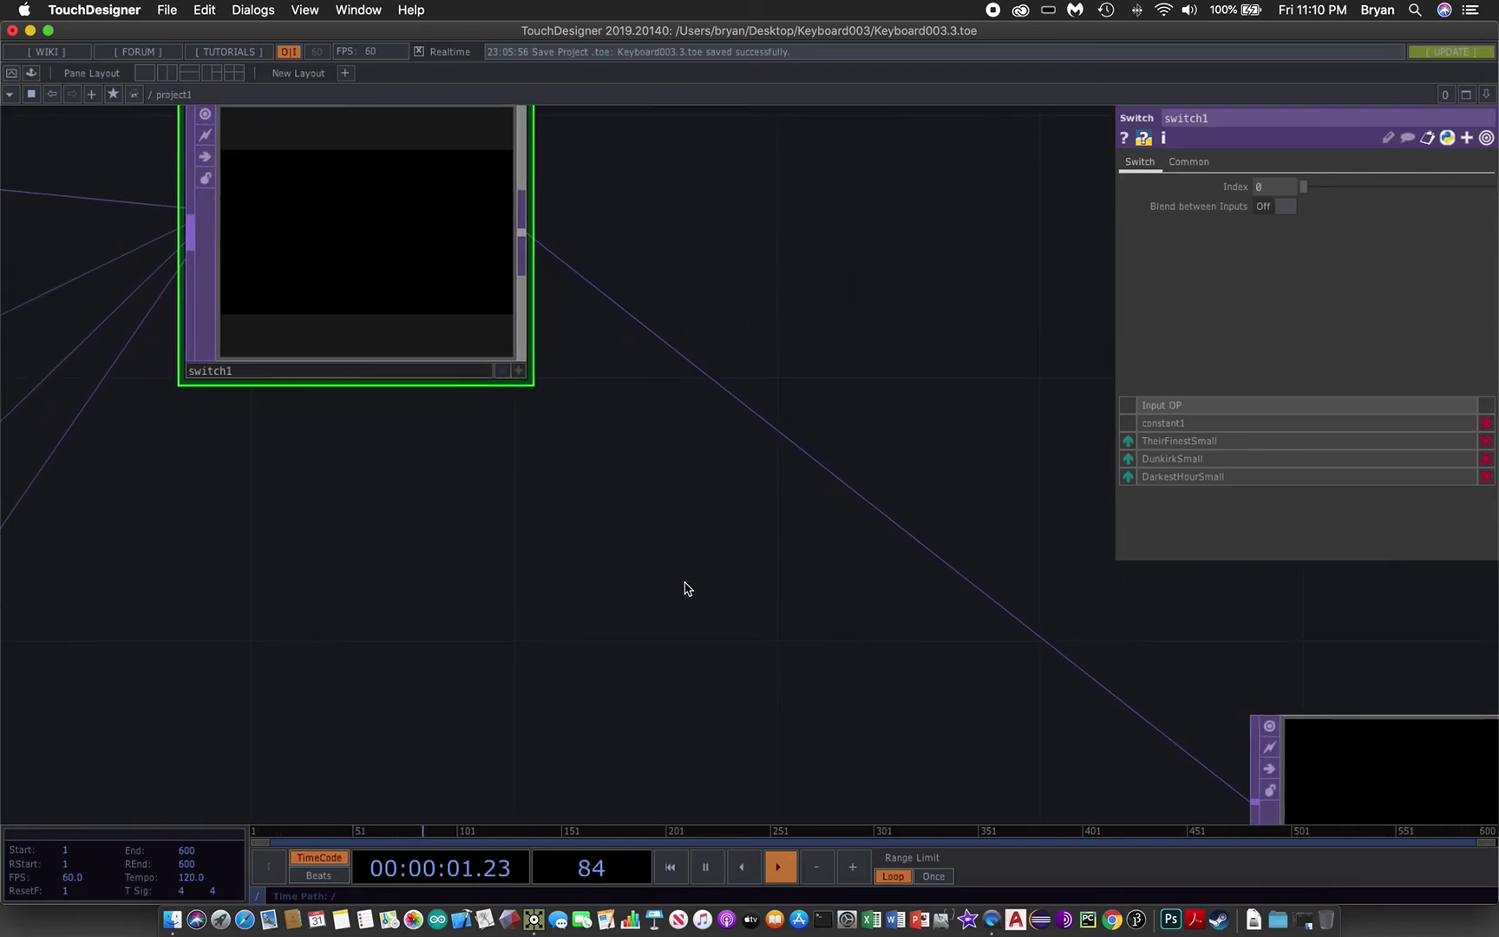
pyautogui.moveTo(744, 664); pyautogui.dragTo(668, 472)
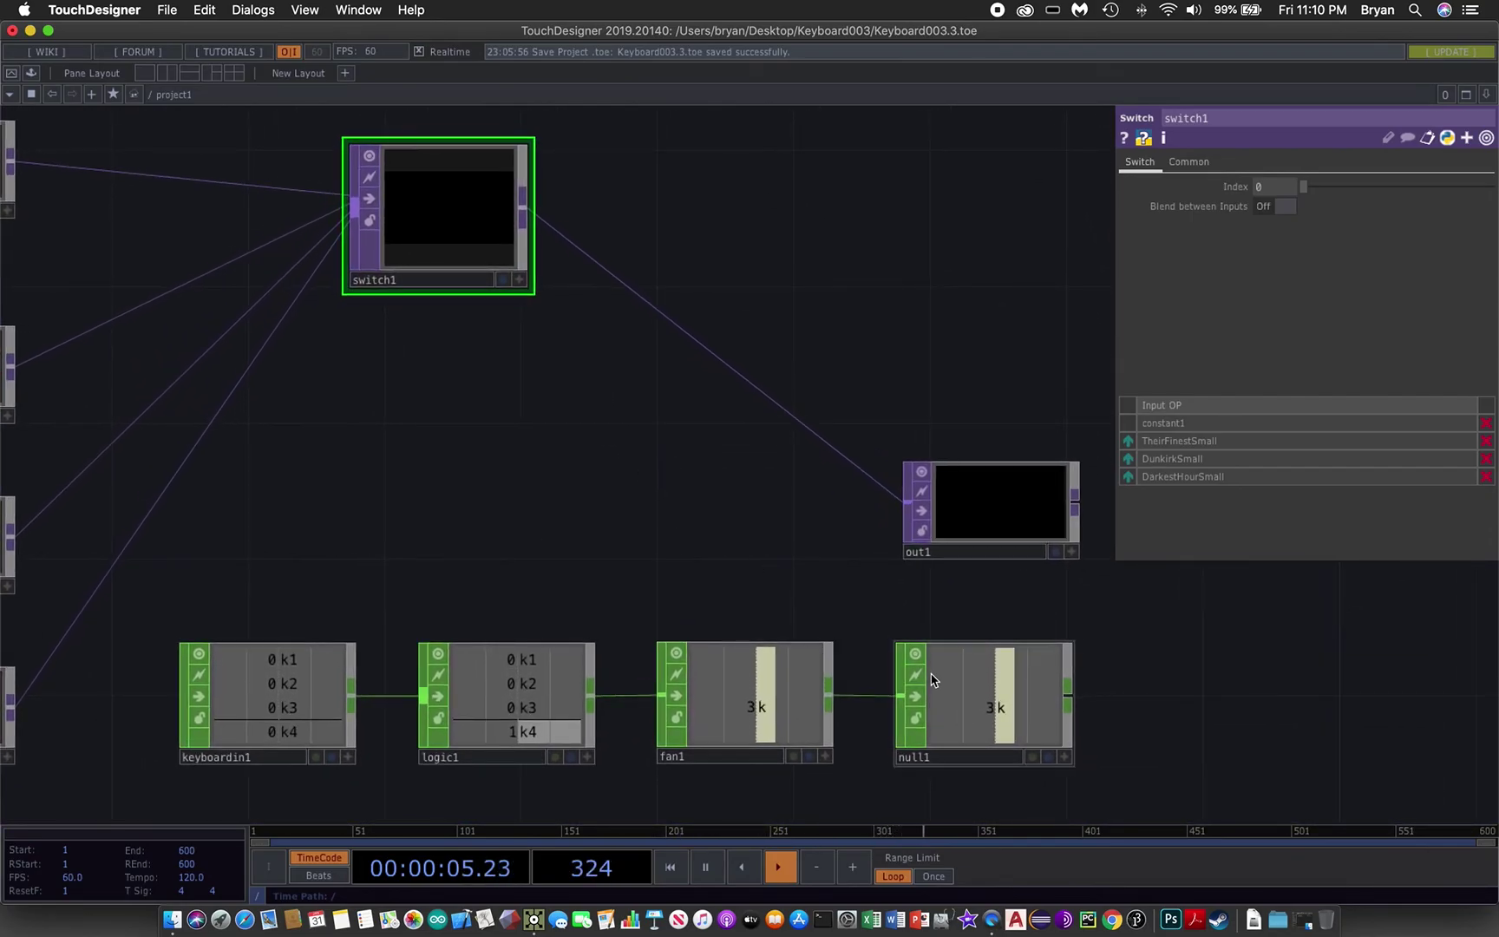
# Export null1's k channel to switch1's Index, which now reads 3.
pyautogui.click(1065, 758)
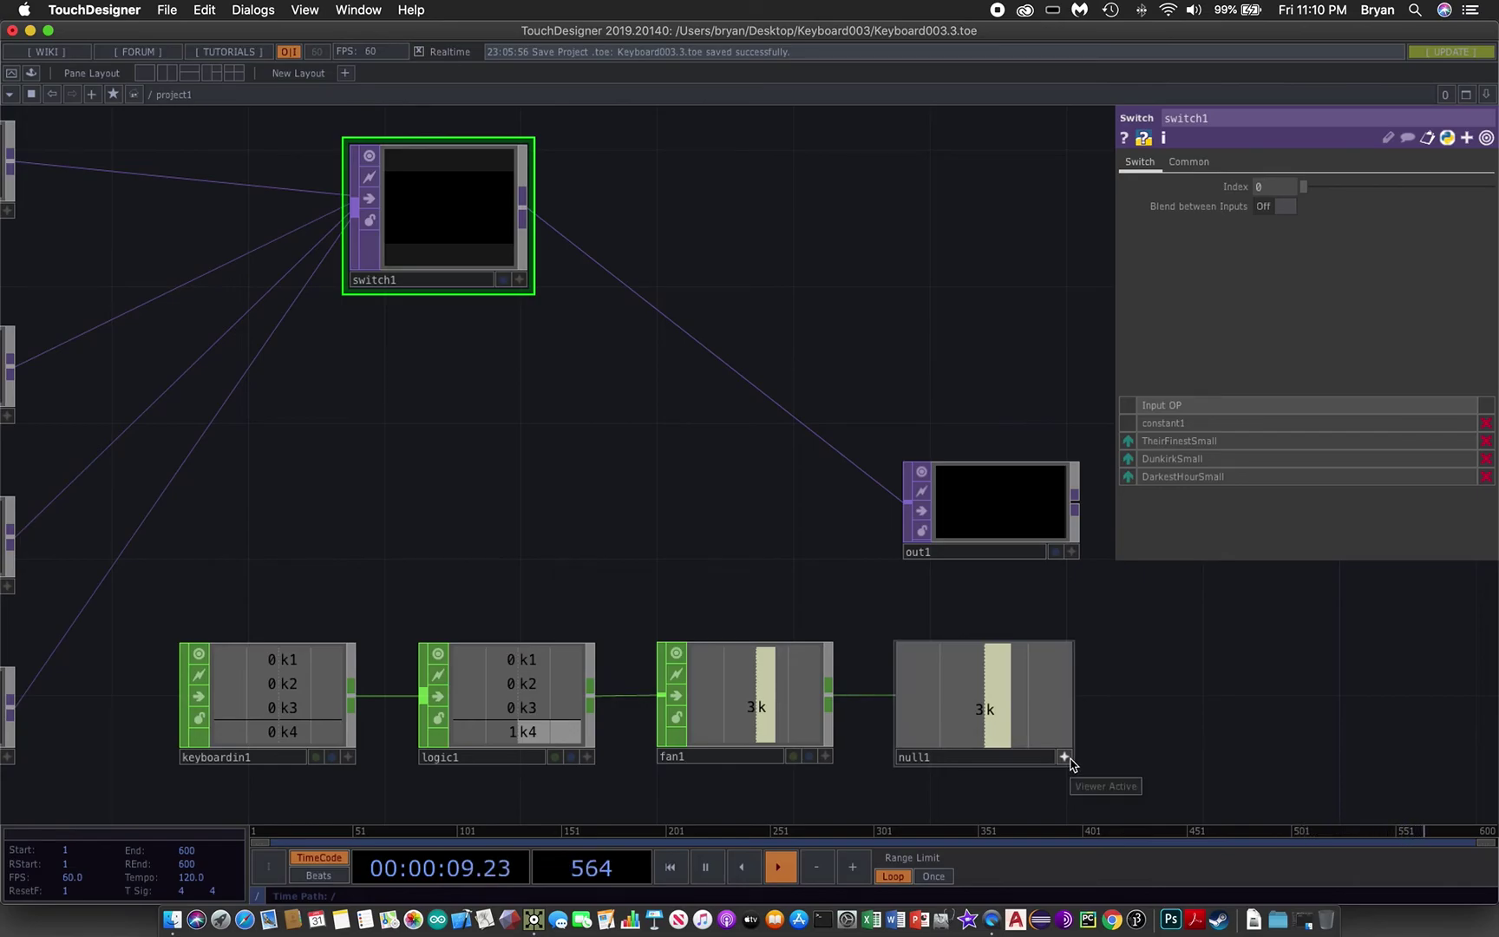
pyautogui.moveTo(986, 711); pyautogui.dragTo(1262, 189)
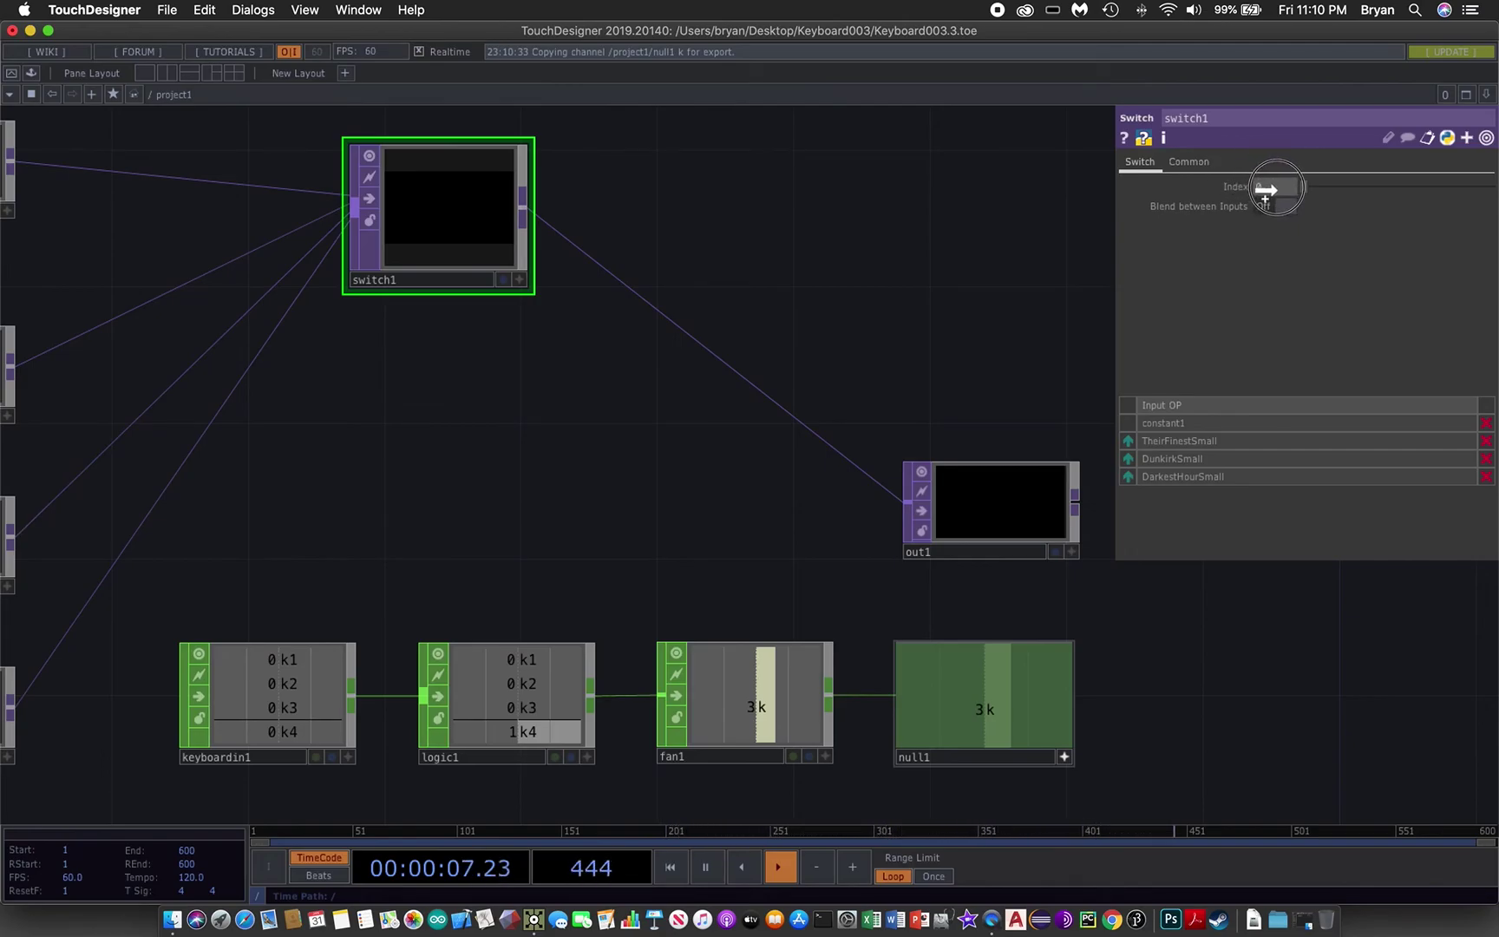
pyautogui.moveTo(1265, 189); pyautogui.dragTo(1267, 189)
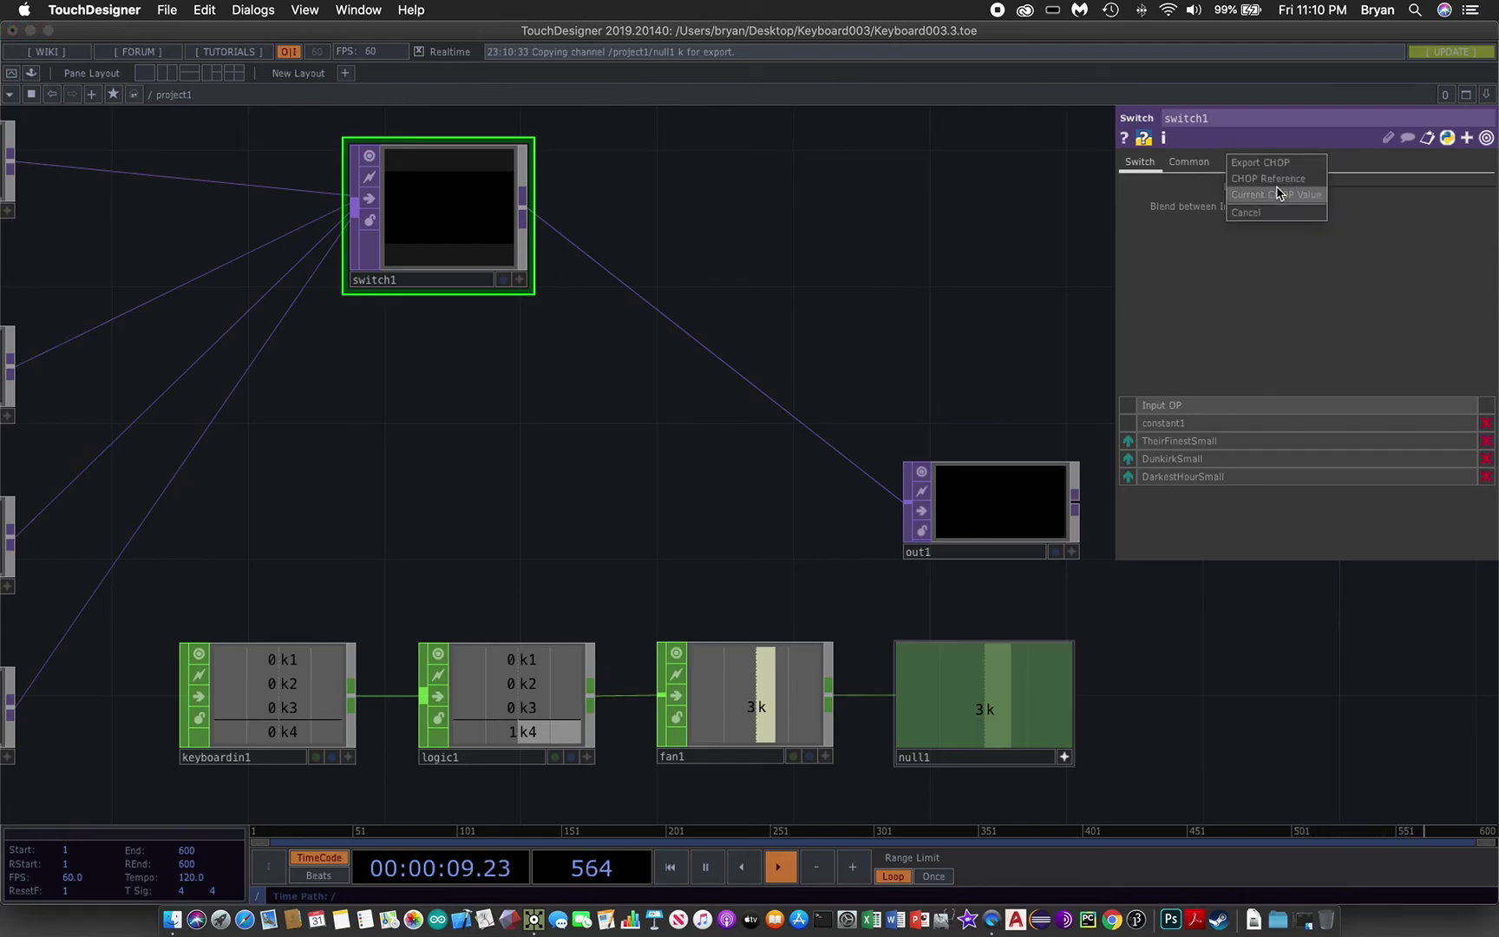
pyautogui.click(1268, 163)
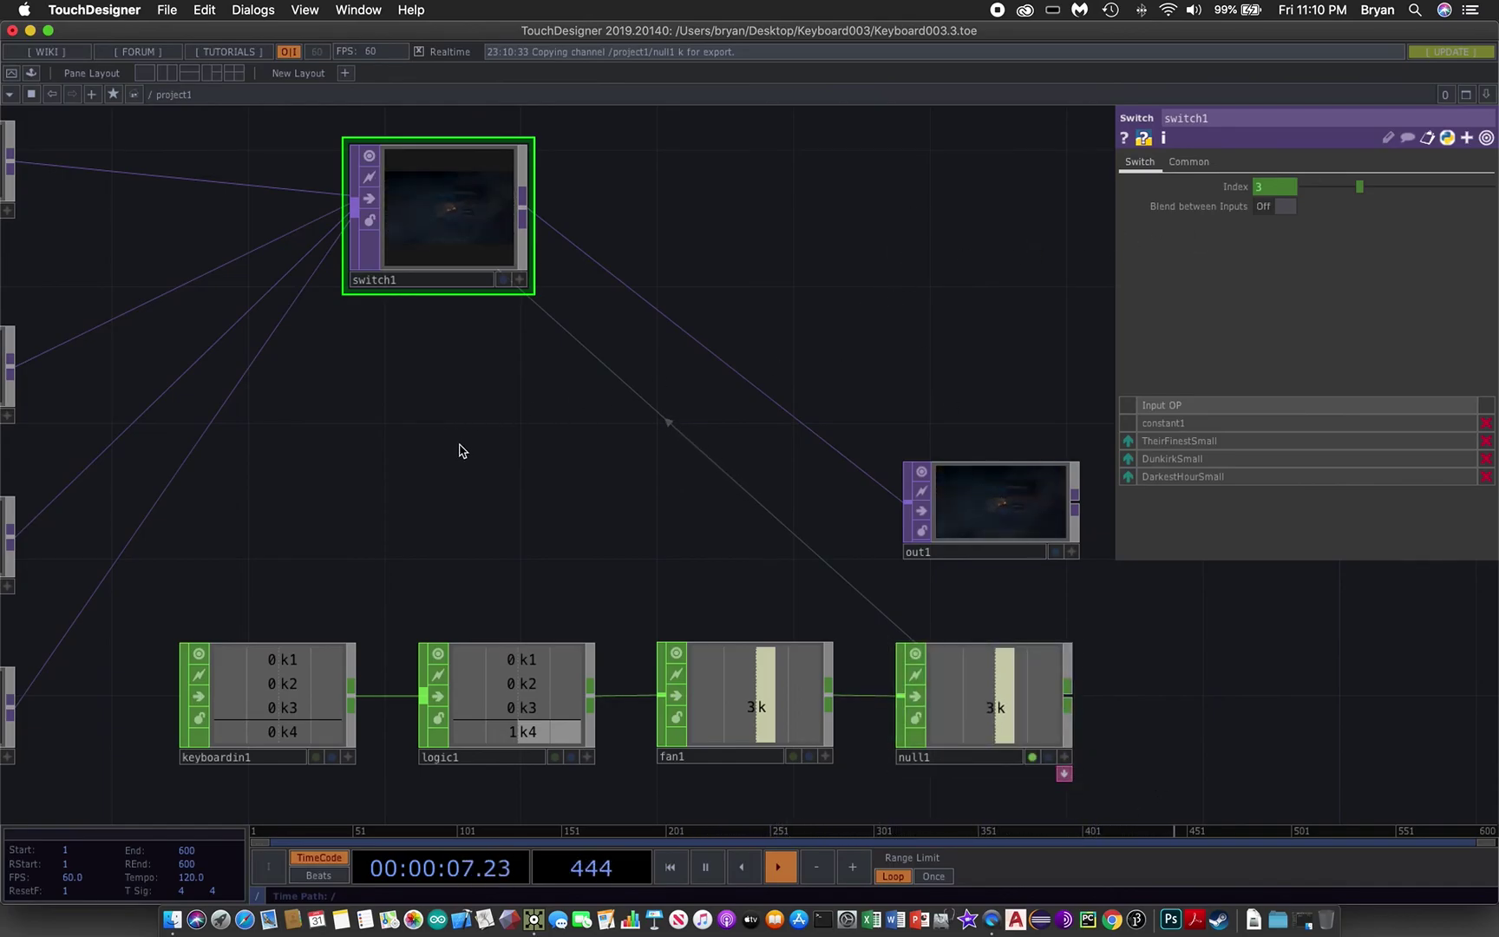
# Press keys 1–4 to switch out1 from blank through TheirFinestSmall and DunkirkSmall to DarkestHourSmall.
pyautogui.moveTo(458, 448); pyautogui.dragTo(612, 458, button='middle')
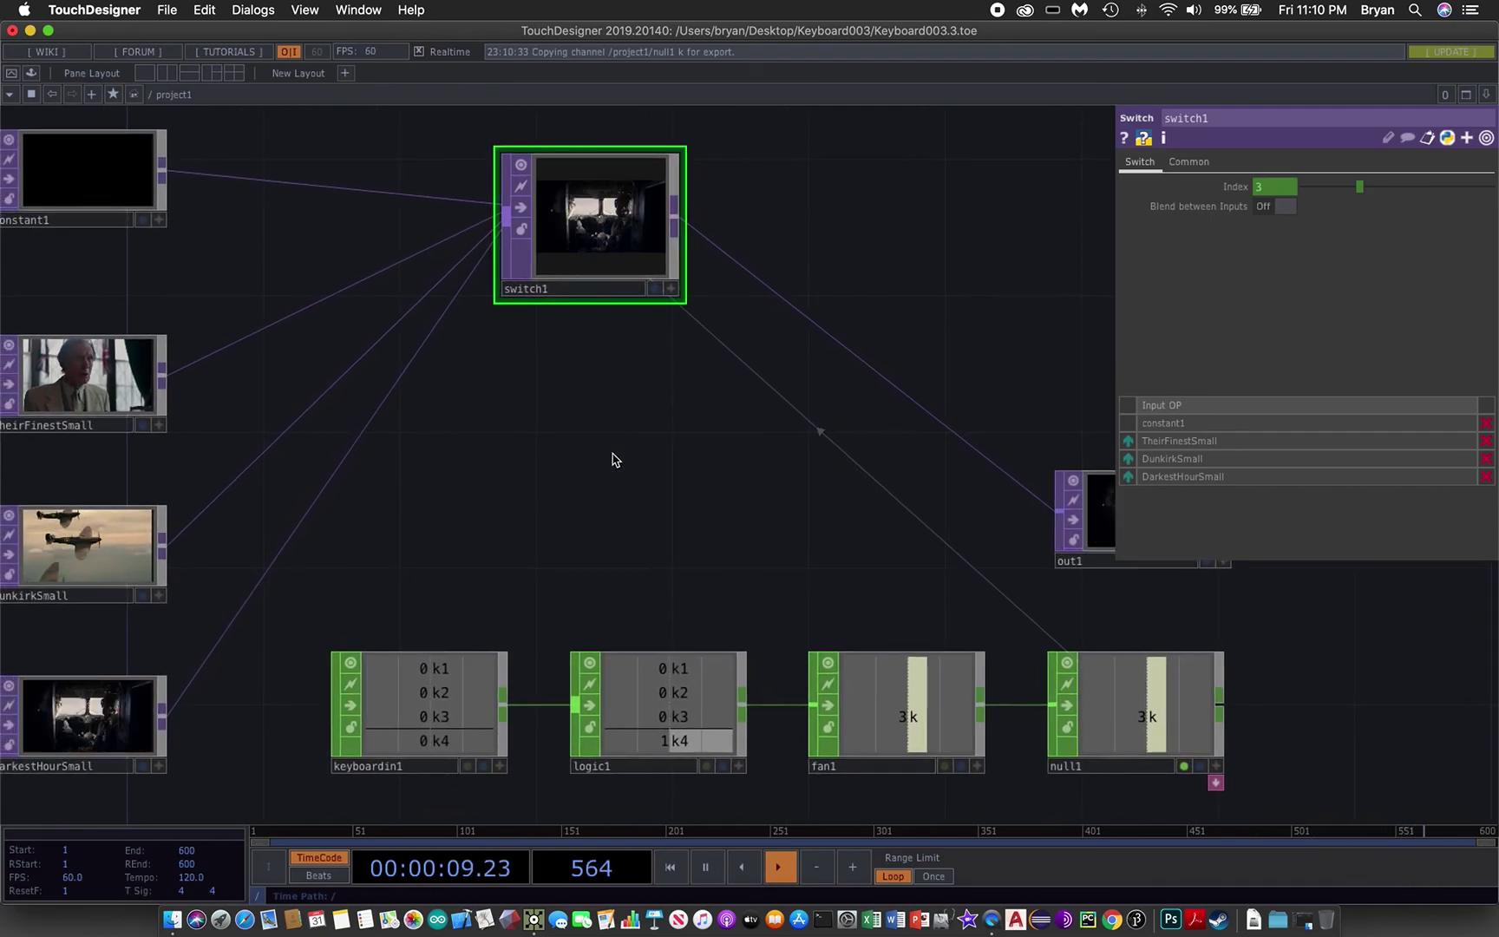
pyautogui.scroll(1, 613, 460)
pyautogui.scroll(-1, 612, 460)
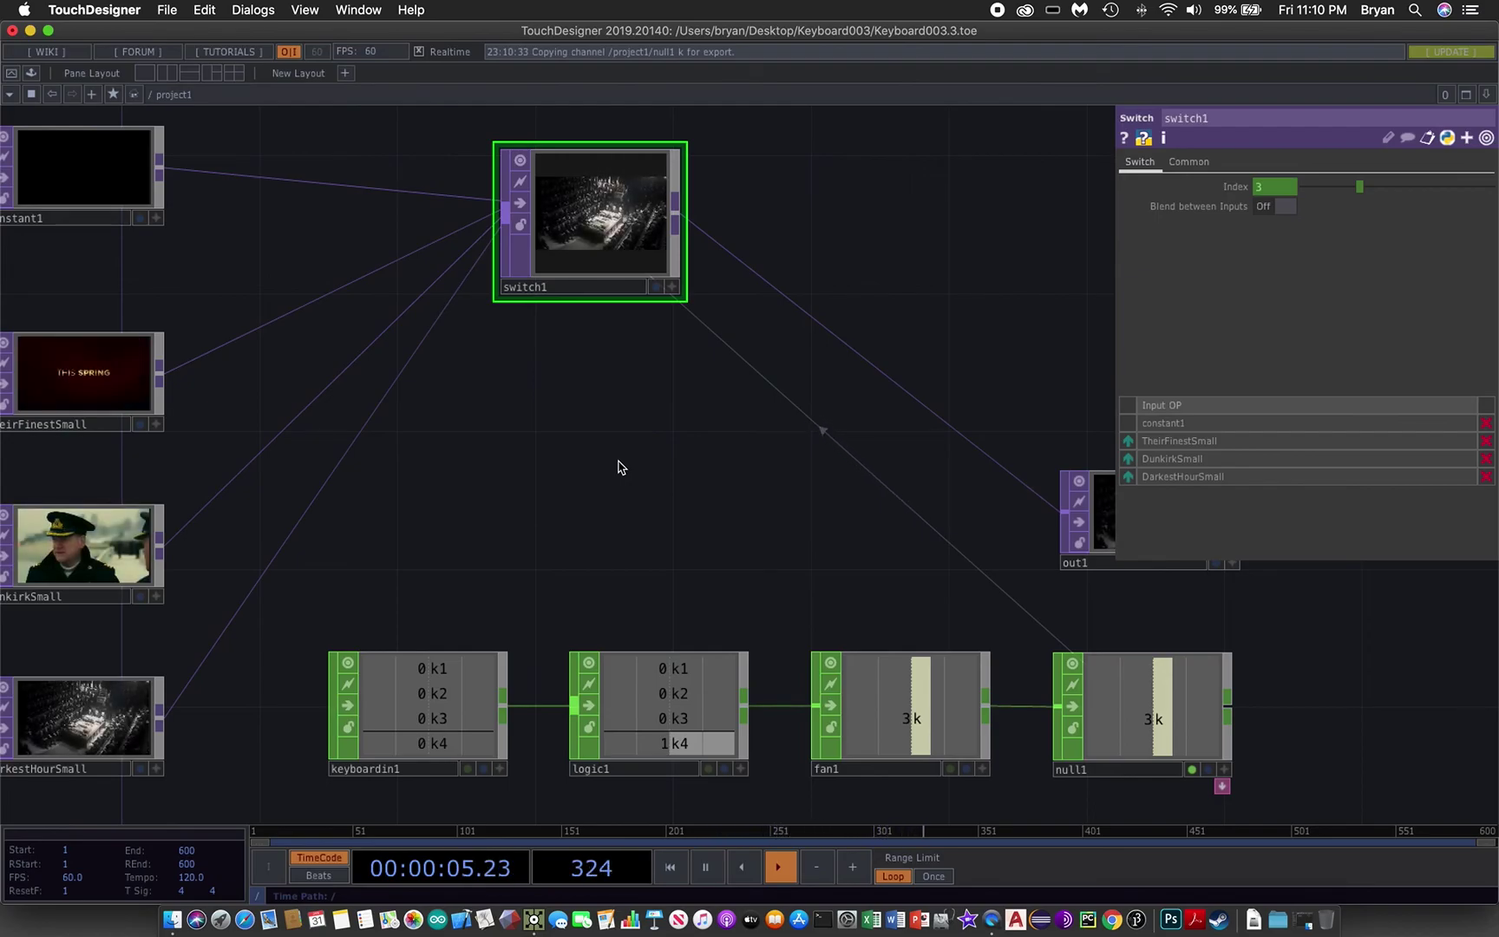
pyautogui.press('1')
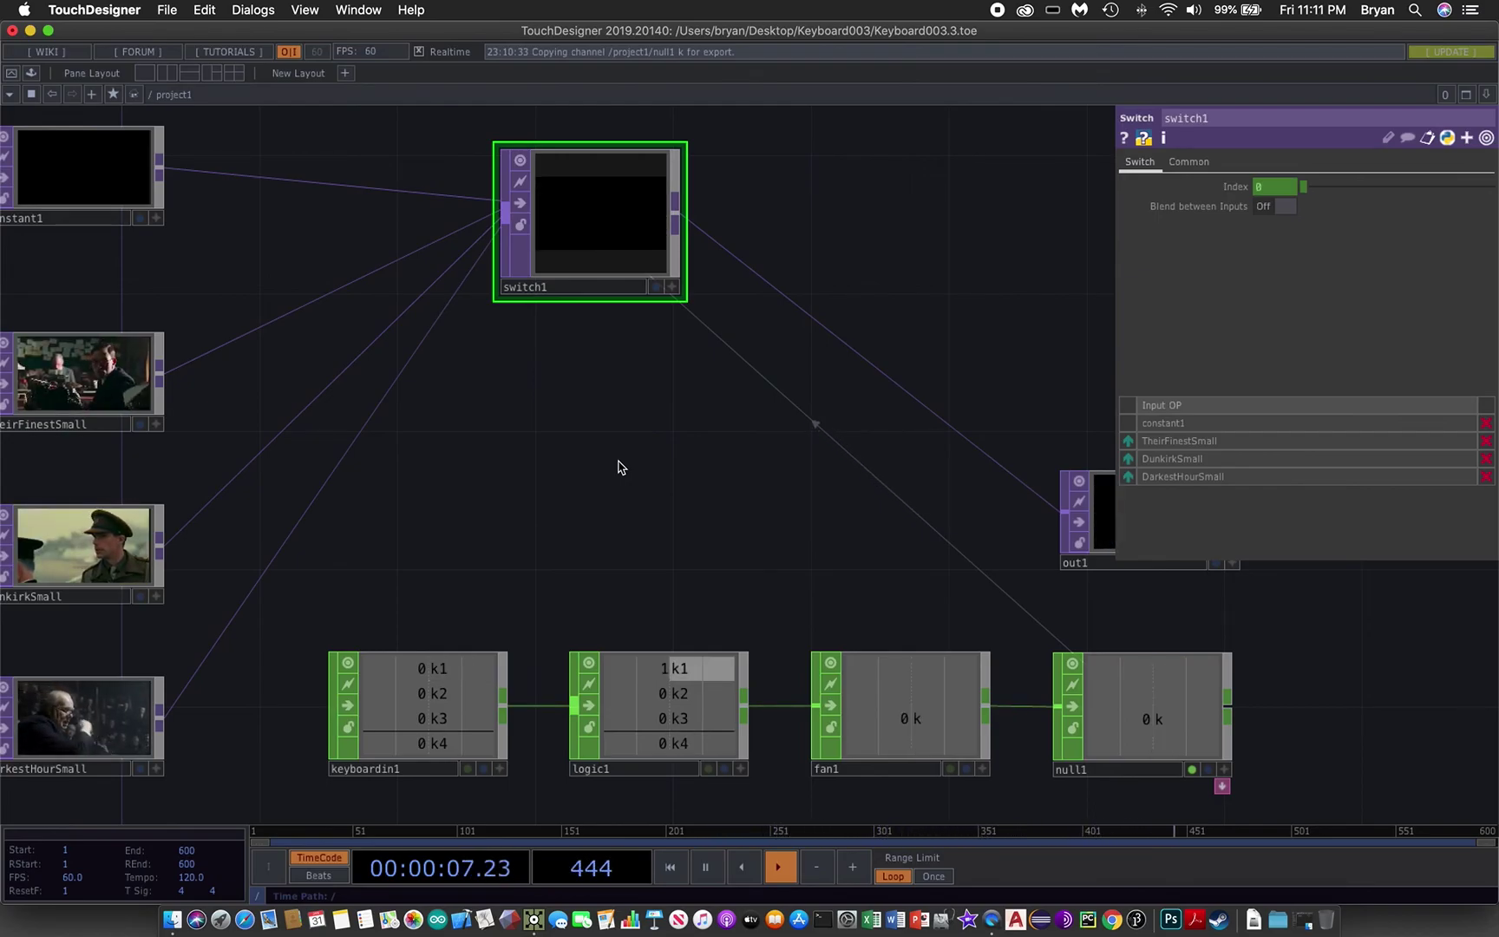
pyautogui.press('2')
pyautogui.press('3')
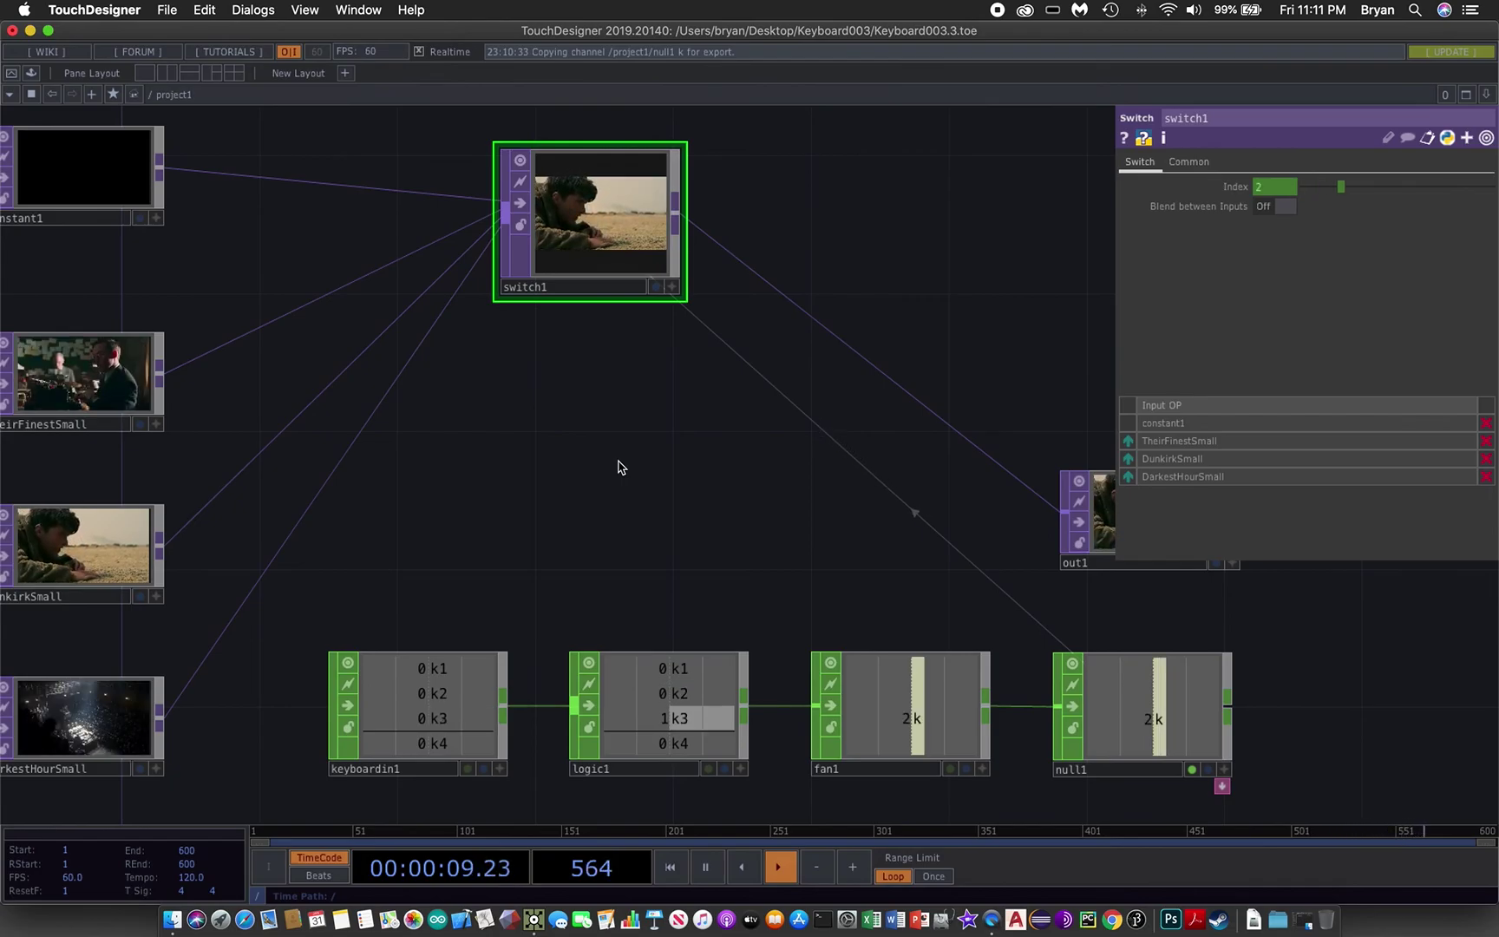
pyautogui.press('4')
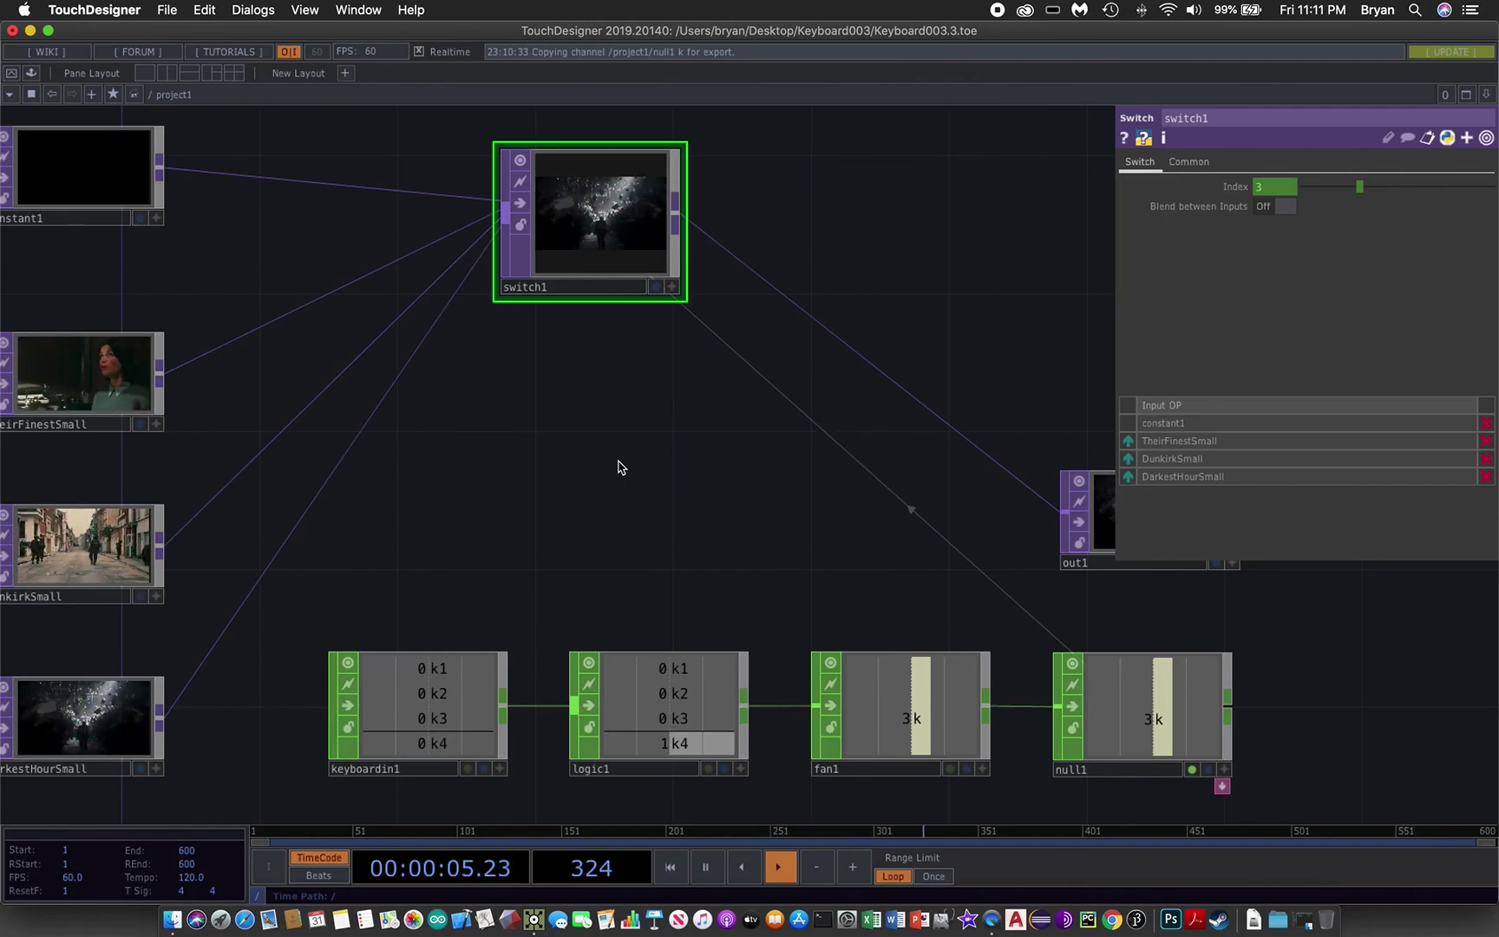
# Hide switch1's parameter panel with P to reveal the full network with out1 playing.
pyautogui.moveTo(605, 458); pyautogui.dragTo(729, 475)
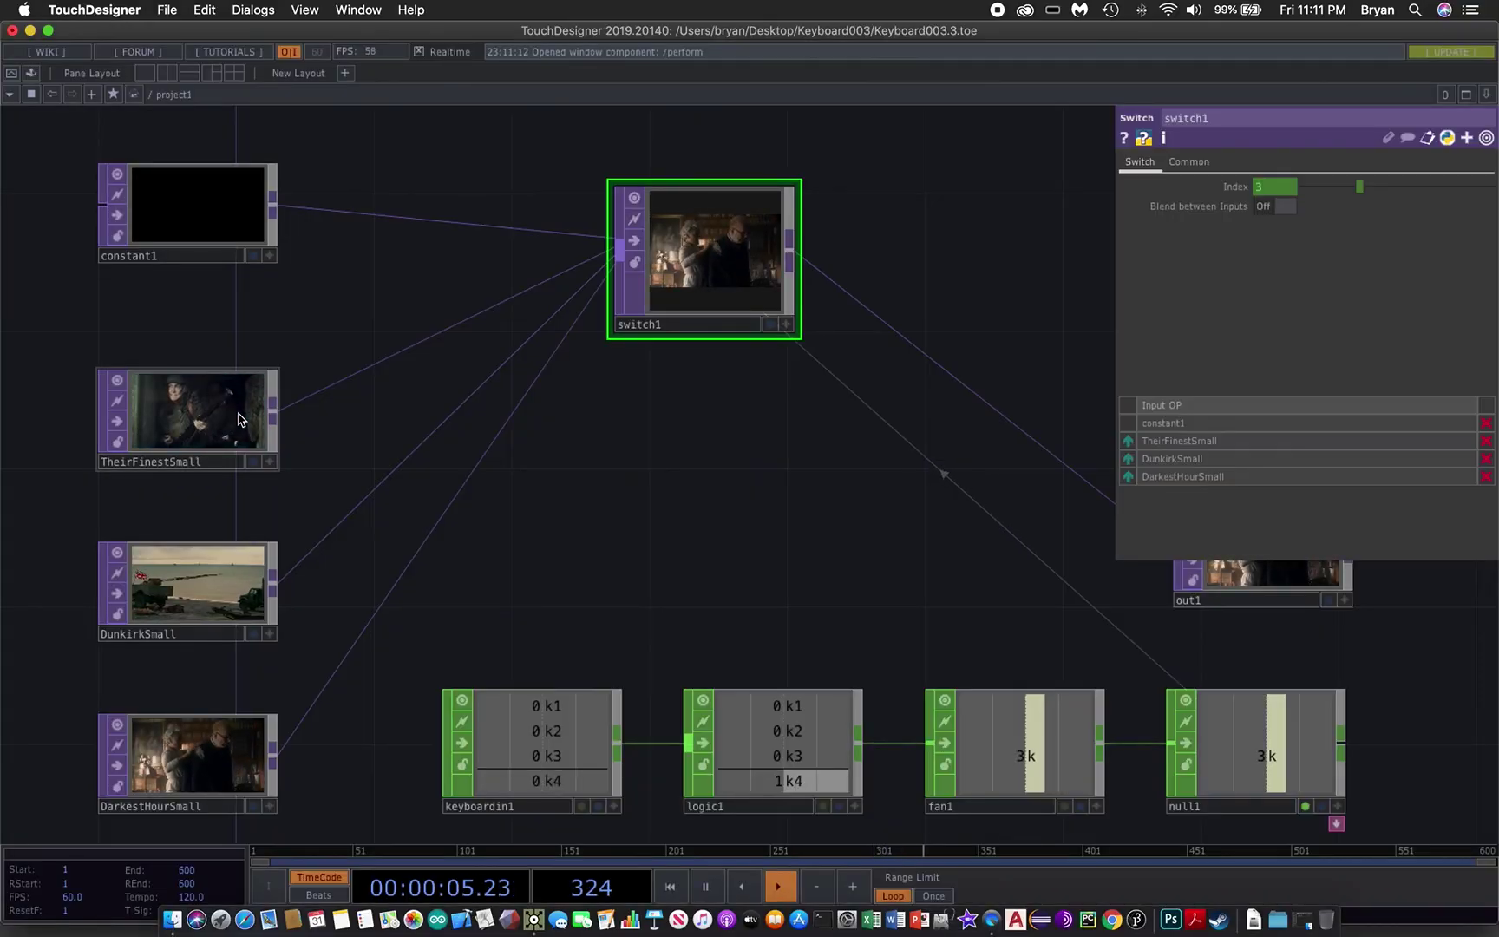
pyautogui.click(736, 486)
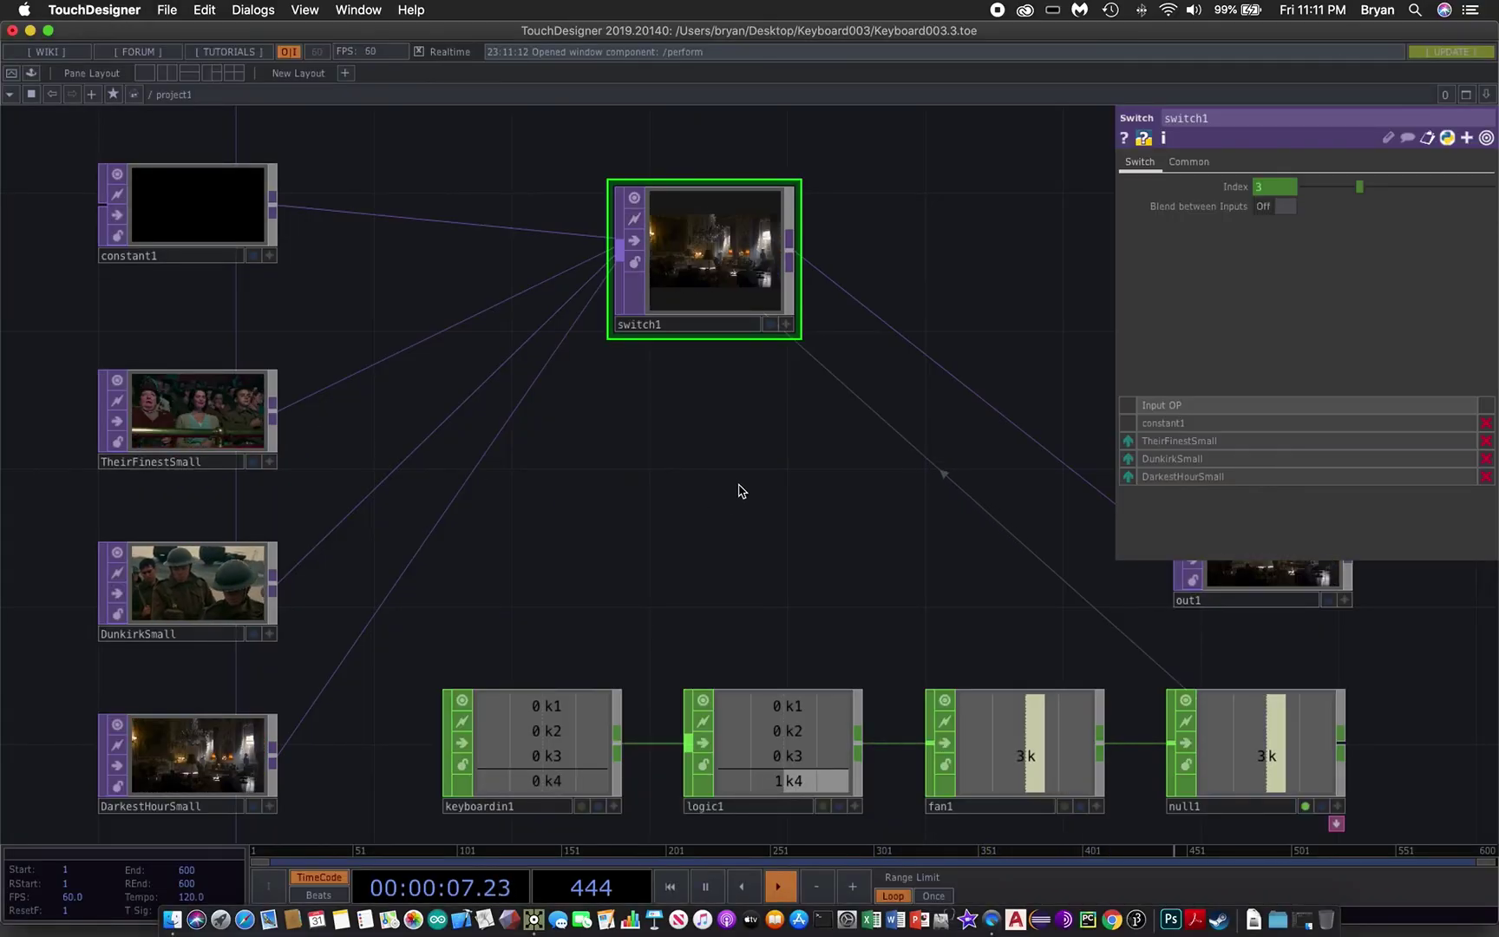
pyautogui.press('p')
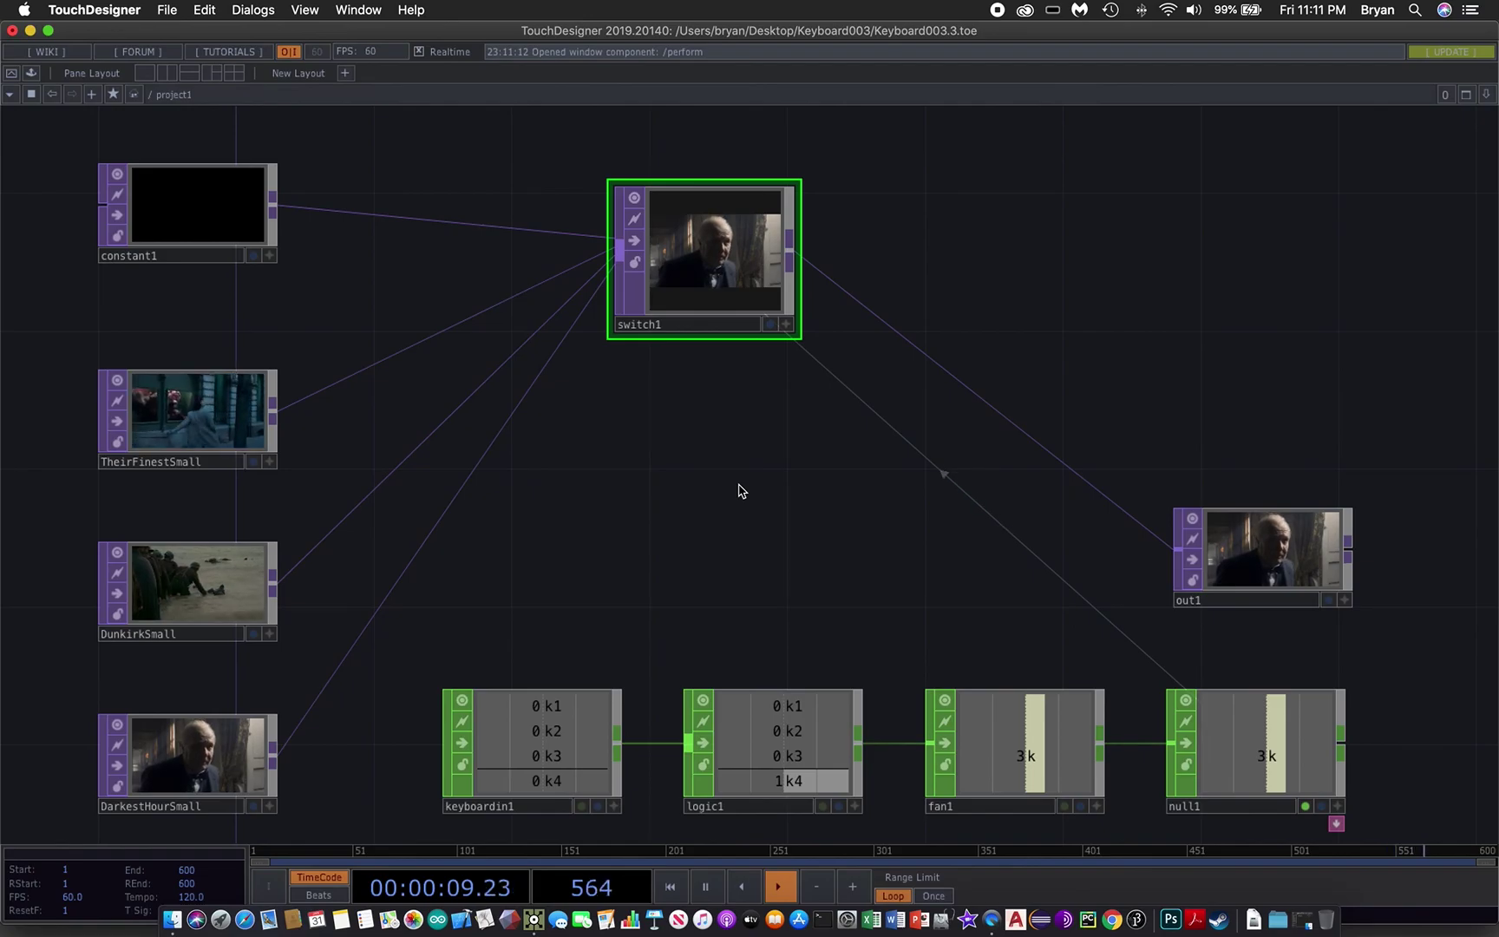
pyautogui.moveTo(736, 485); pyautogui.dragTo(733, 477)
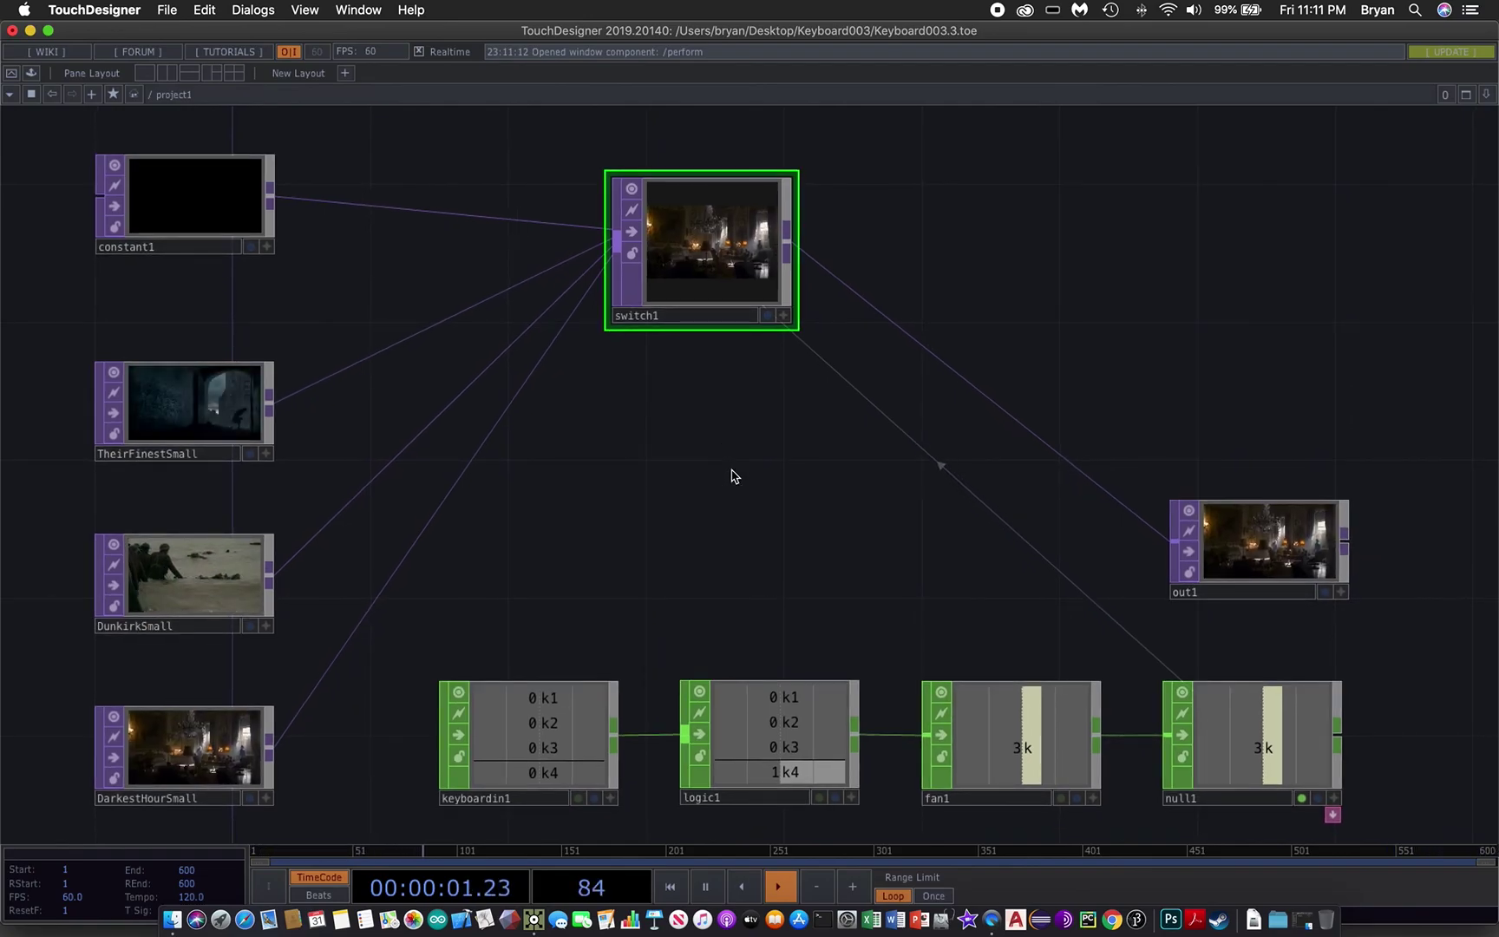